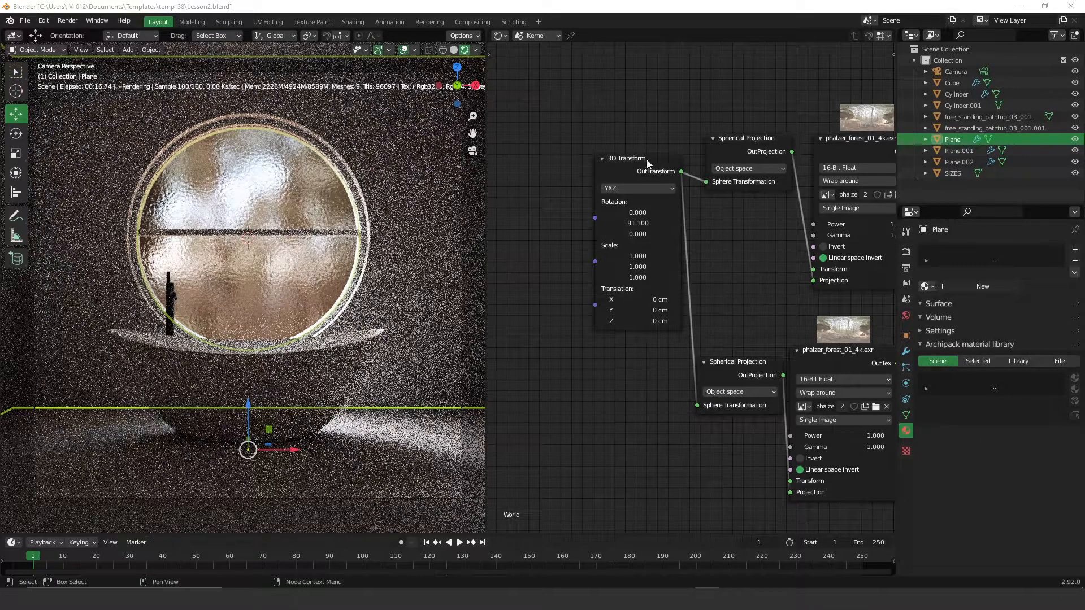
# Step: Set the 3D Transform node's Y rotation to 8.7 to rotate the forest environment image behind the window
pyautogui.moveTo(646, 158); pyautogui.dragTo(613, 157)
pyautogui.moveTo(590, 222); pyautogui.dragTo(447, 243)
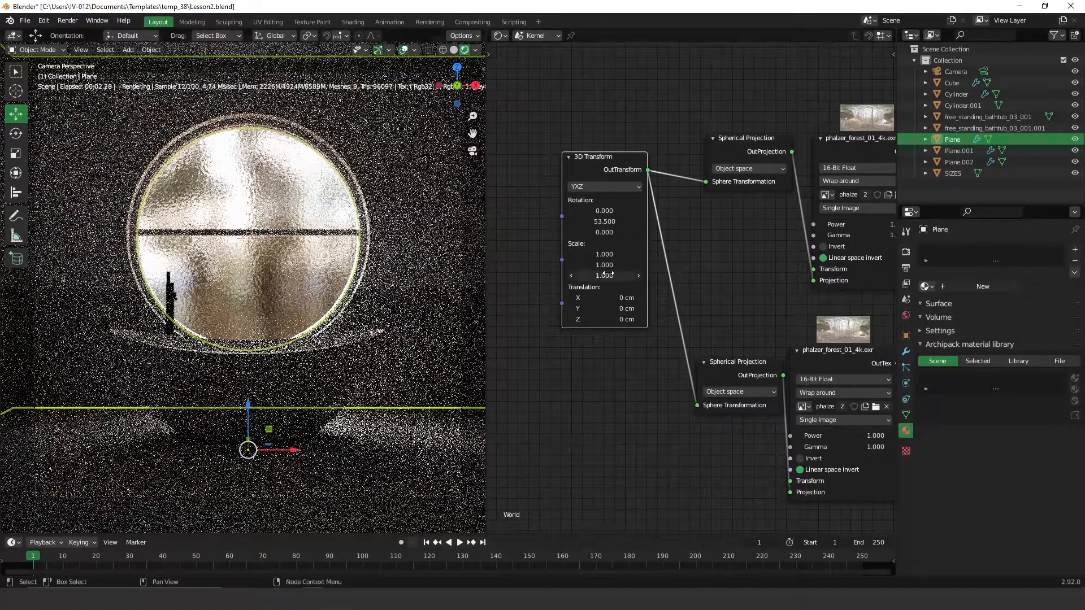
pyautogui.moveTo(600, 221); pyautogui.dragTo(349, 257)
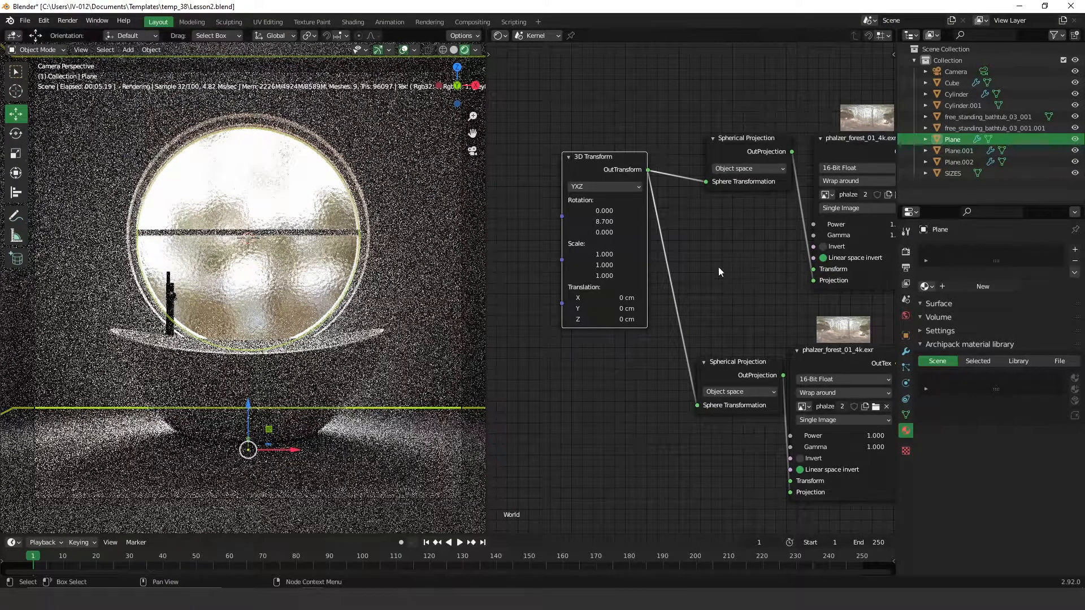
pyautogui.click(662, 133)
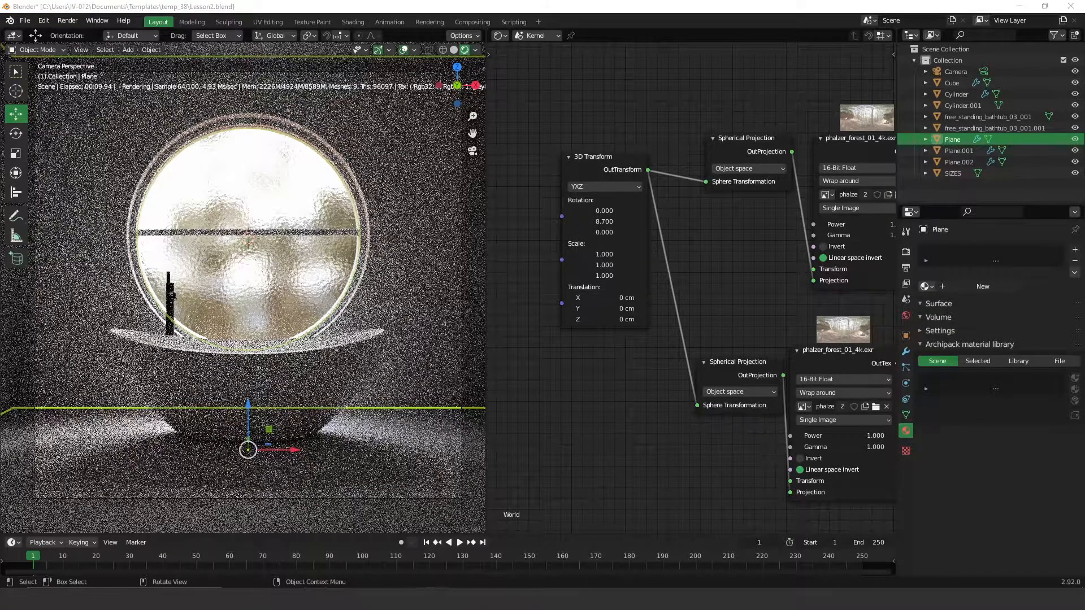
# Step: Switch to Quixel Bridge and export the Rough Concrete Floor surface to Blender
pyautogui.moveTo(1084, 129); pyautogui.dragTo(527, 45)
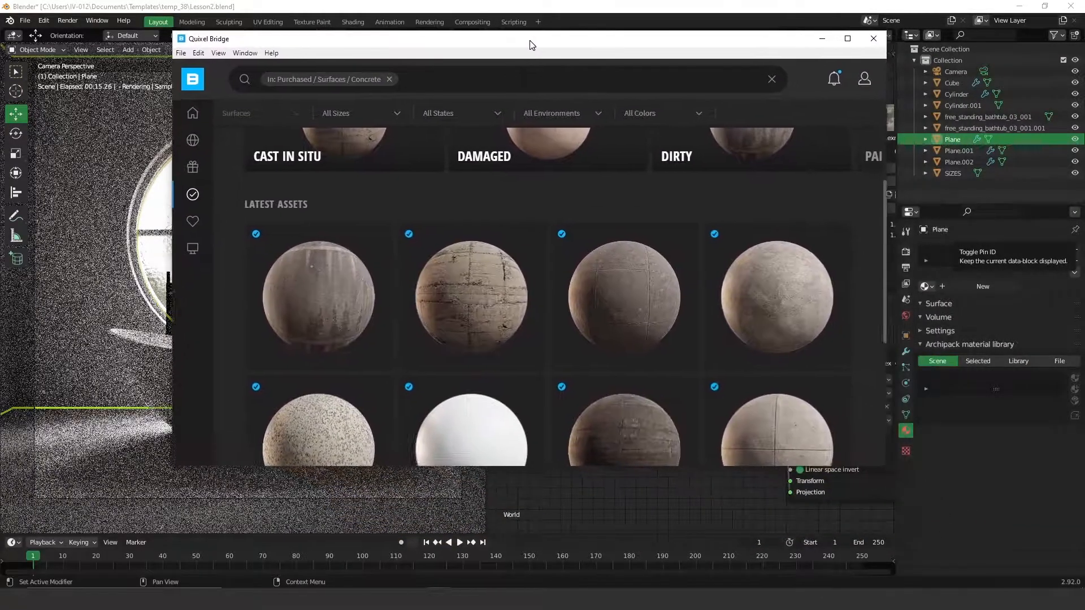
pyautogui.click(843, 39)
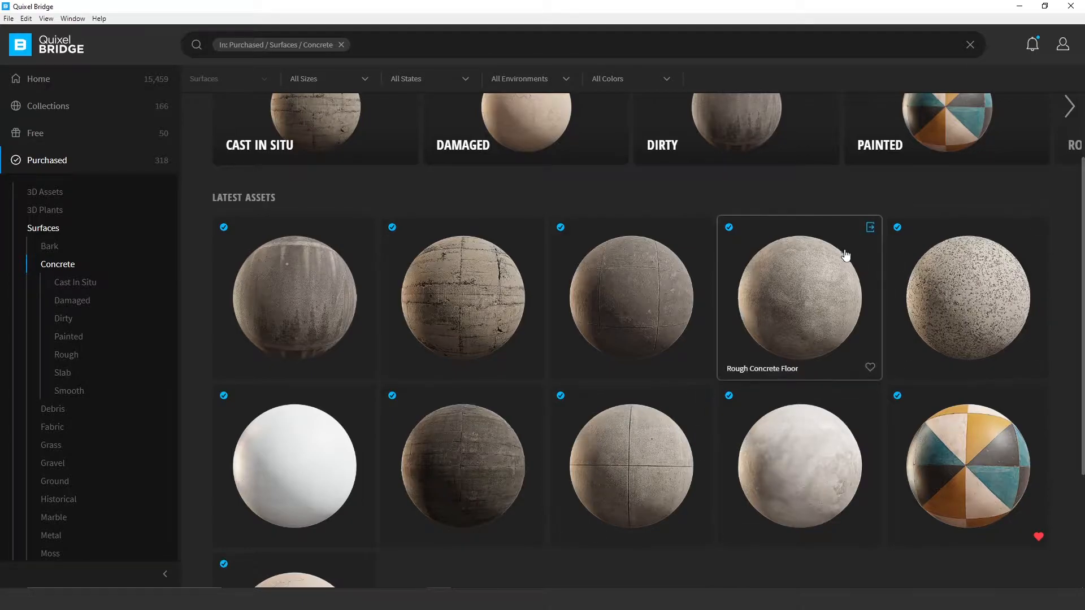
pyautogui.click(870, 228)
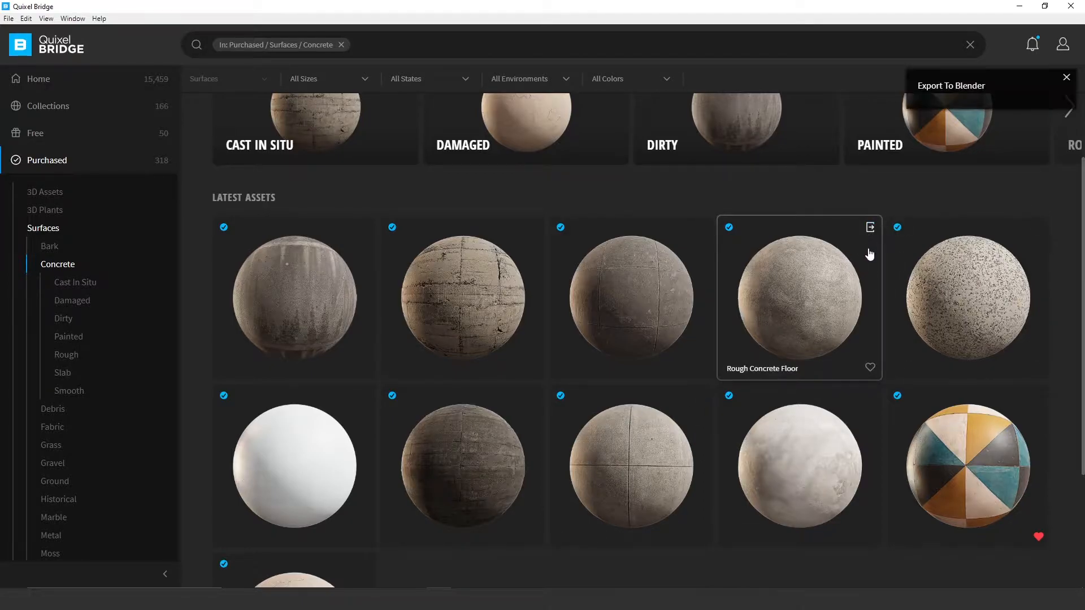
pyautogui.click(1019, 6)
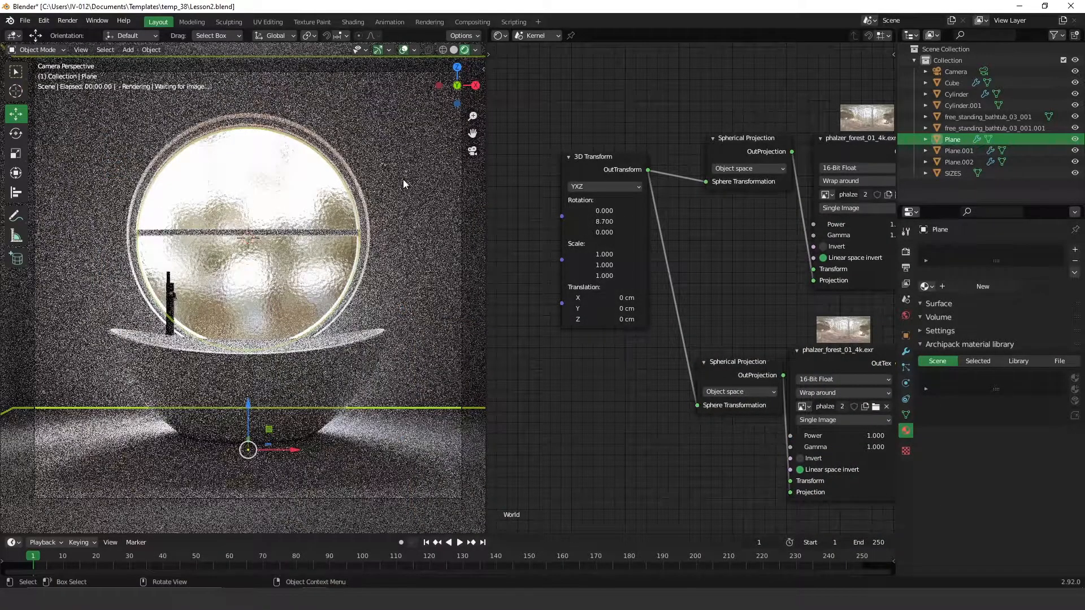
# Step: Set the shader editor to Object shaders and unwrap the room's Plane mesh with Smart UV Project
pyautogui.click(538, 37)
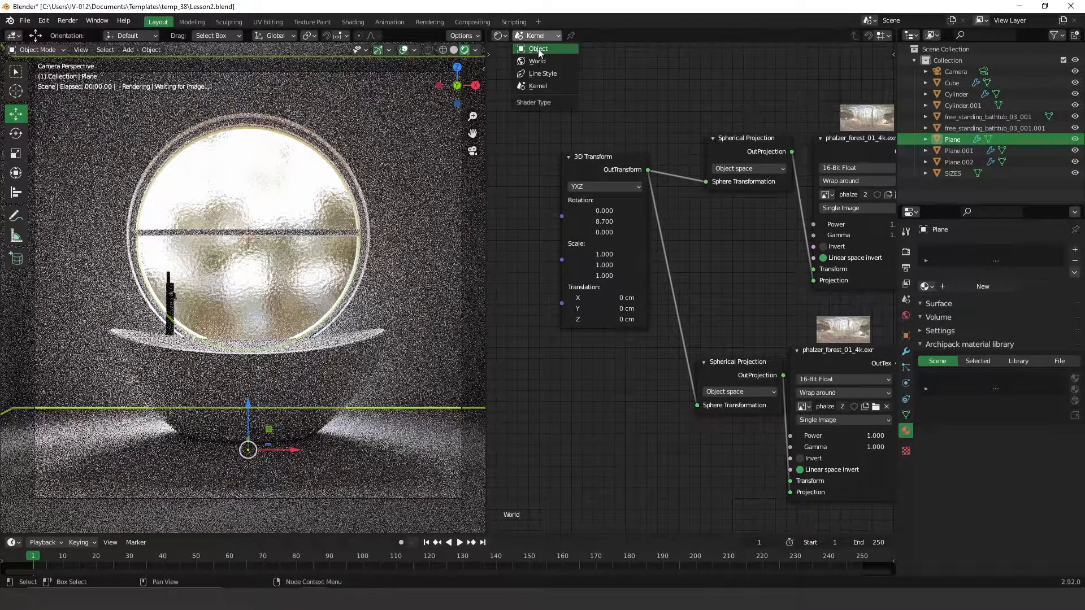
pyautogui.click(535, 53)
pyautogui.click(310, 355)
pyautogui.click(386, 289)
pyautogui.press('Tab')
pyautogui.click(490, 270)
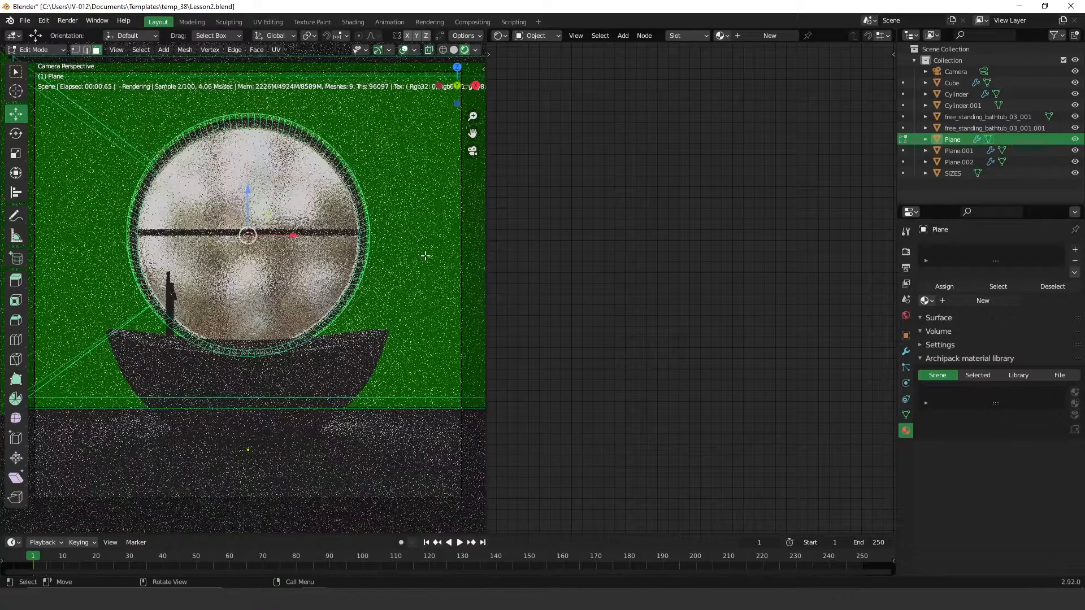
pyautogui.press('u')
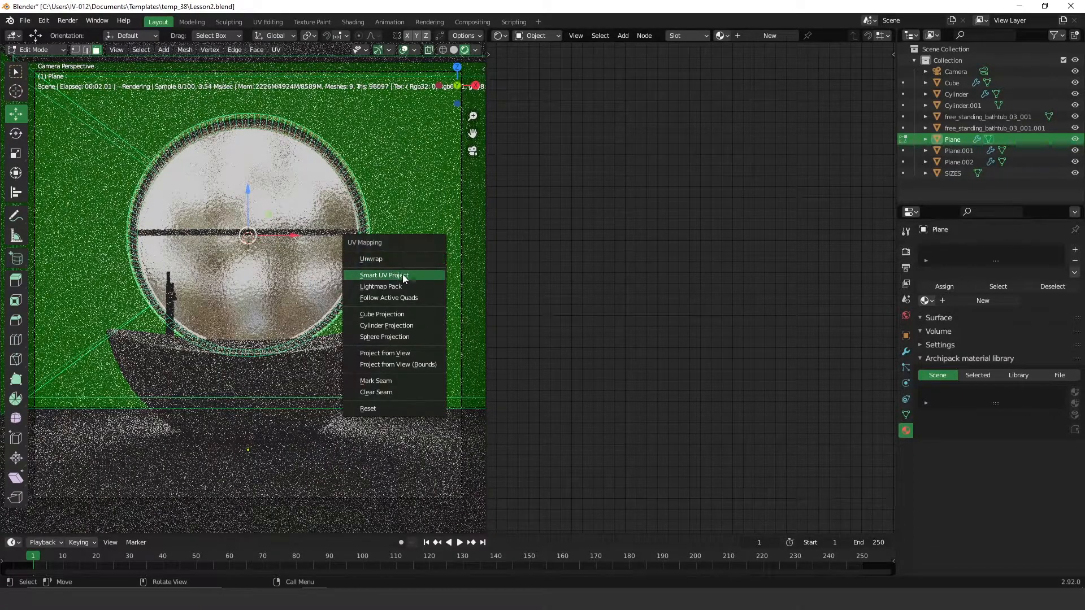
pyautogui.click(402, 273)
pyautogui.click(398, 367)
pyautogui.press('Tab')
pyautogui.click(355, 253)
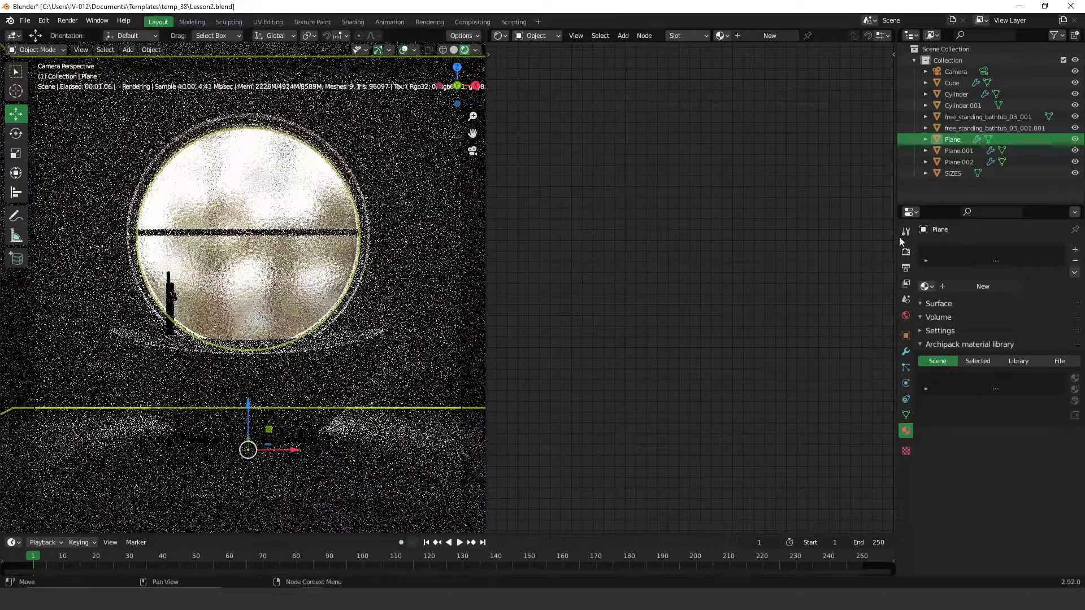
# Step: Set the Octane kernel's maximum preview samples to 1000
pyautogui.click(906, 253)
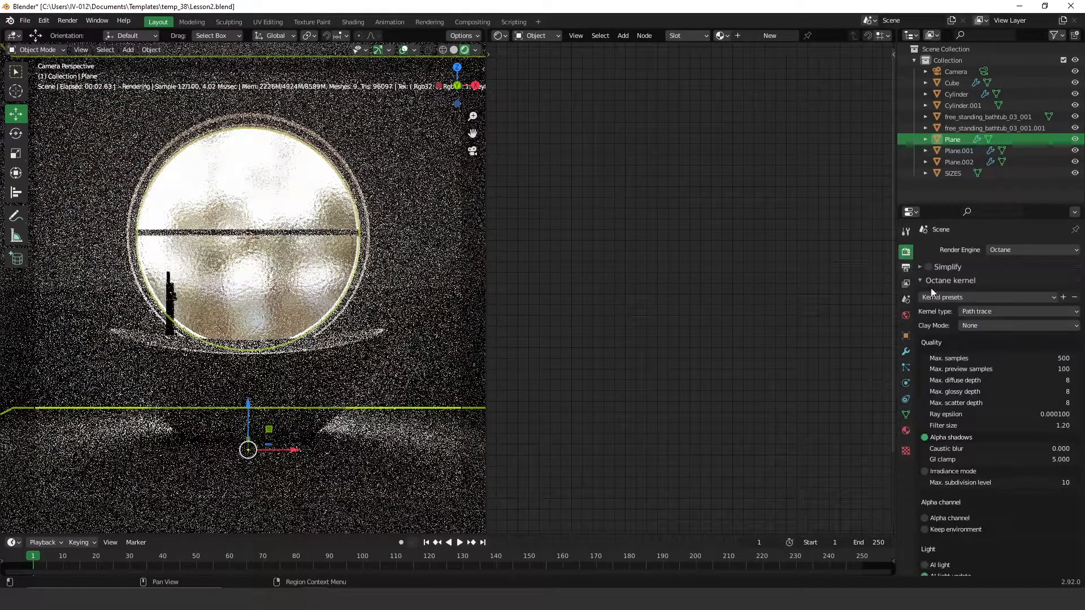
pyautogui.click(953, 364)
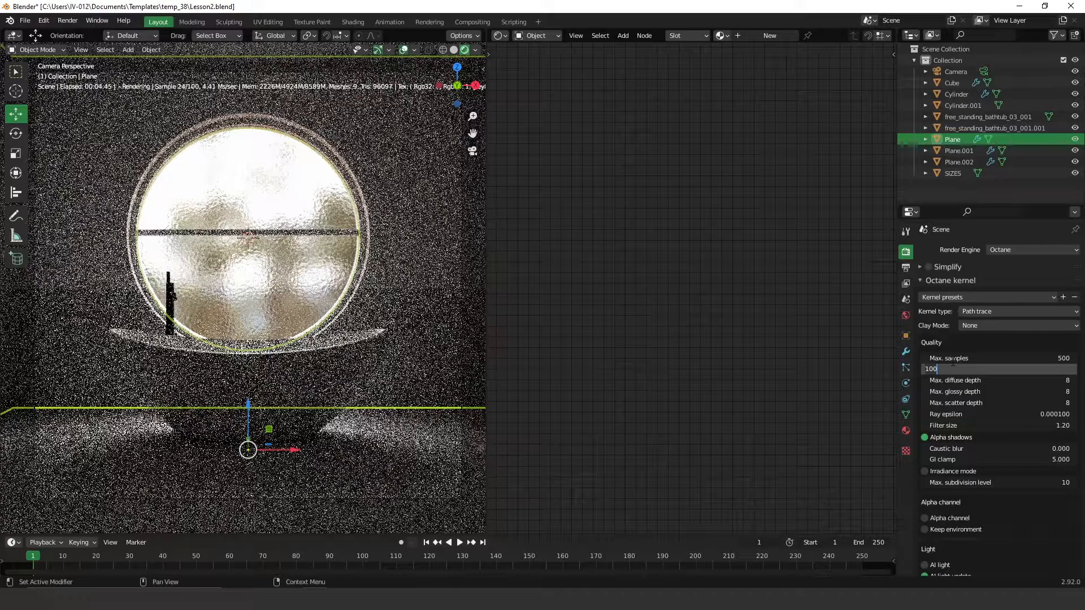
pyautogui.write('0')
pyautogui.press('Return')
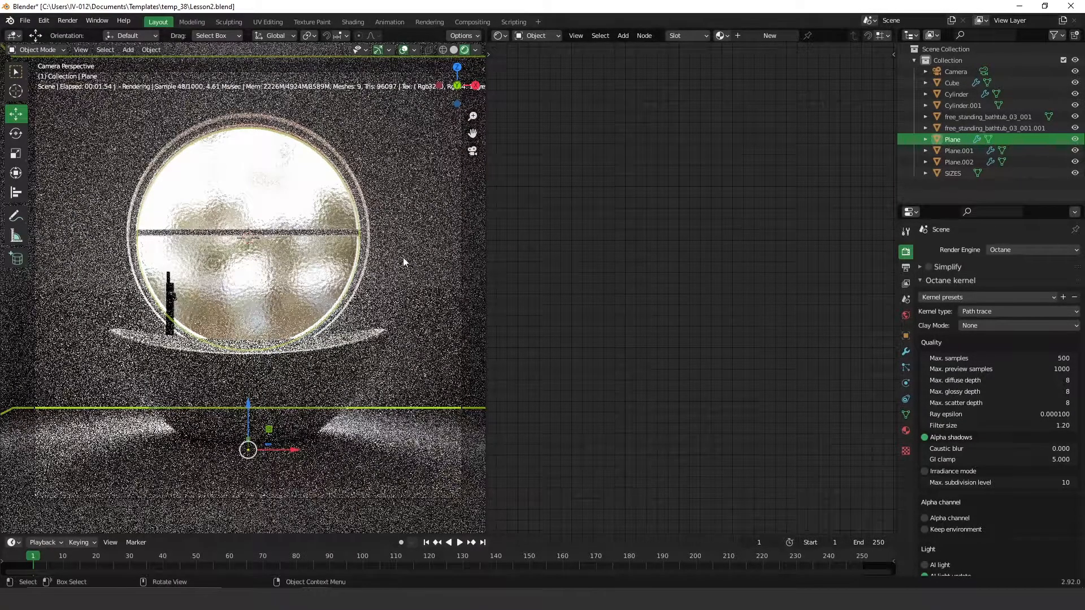
# Step: Assign the imported MS_Rough_Concrete_Floor_2x2_M material to the Plane object
pyautogui.click(904, 431)
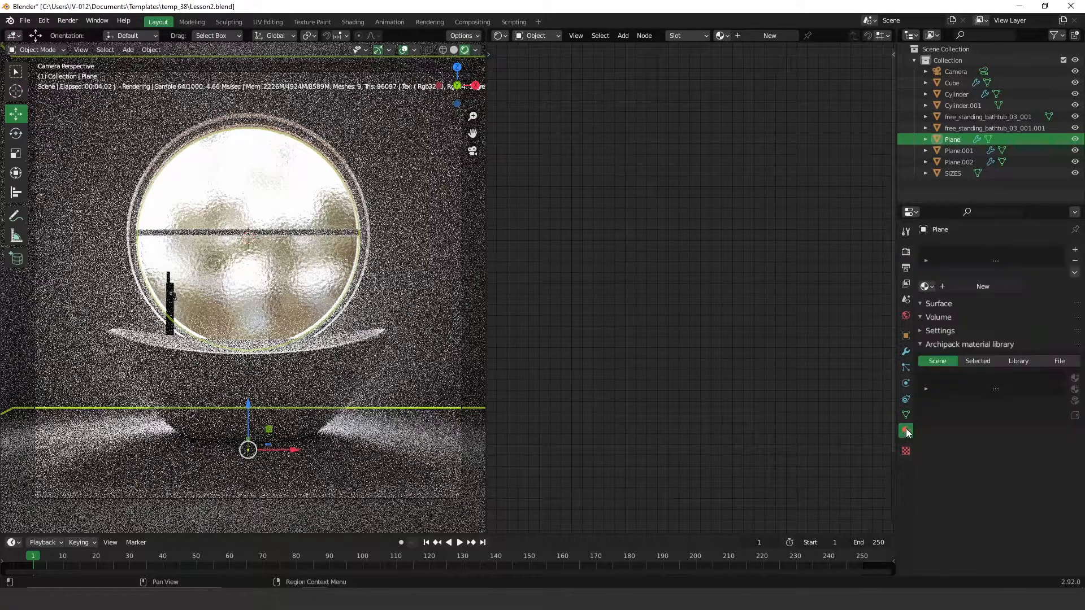
pyautogui.click(927, 287)
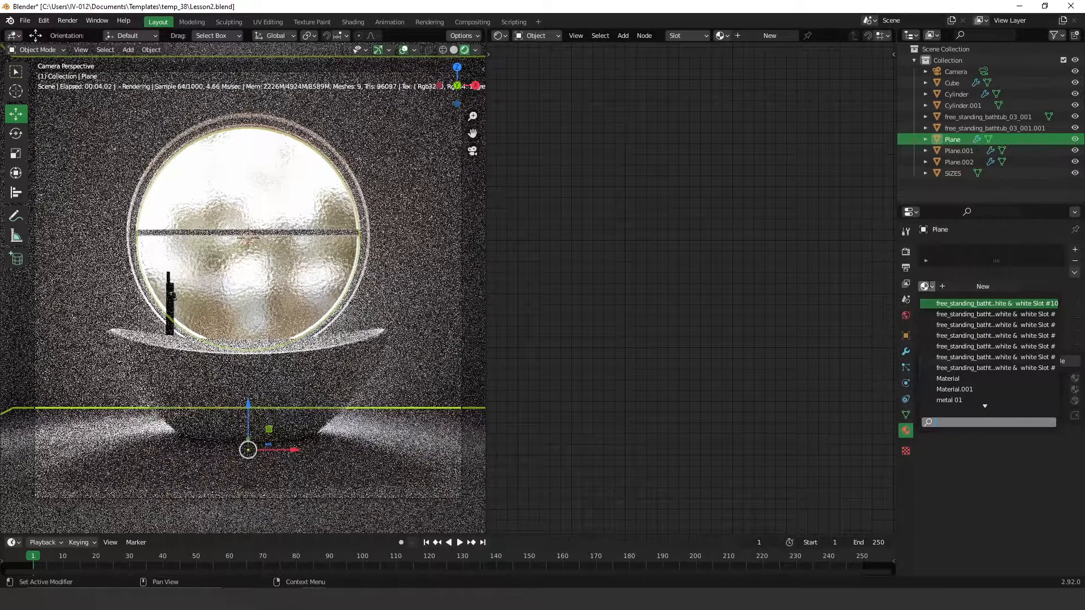
pyautogui.click(439, 588)
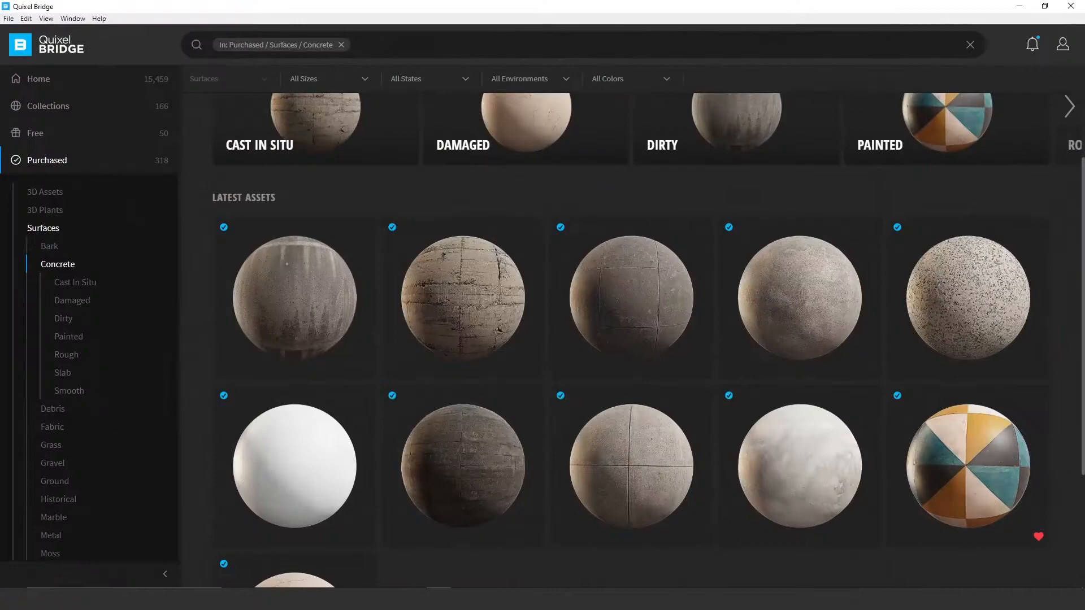
pyautogui.click(1020, 6)
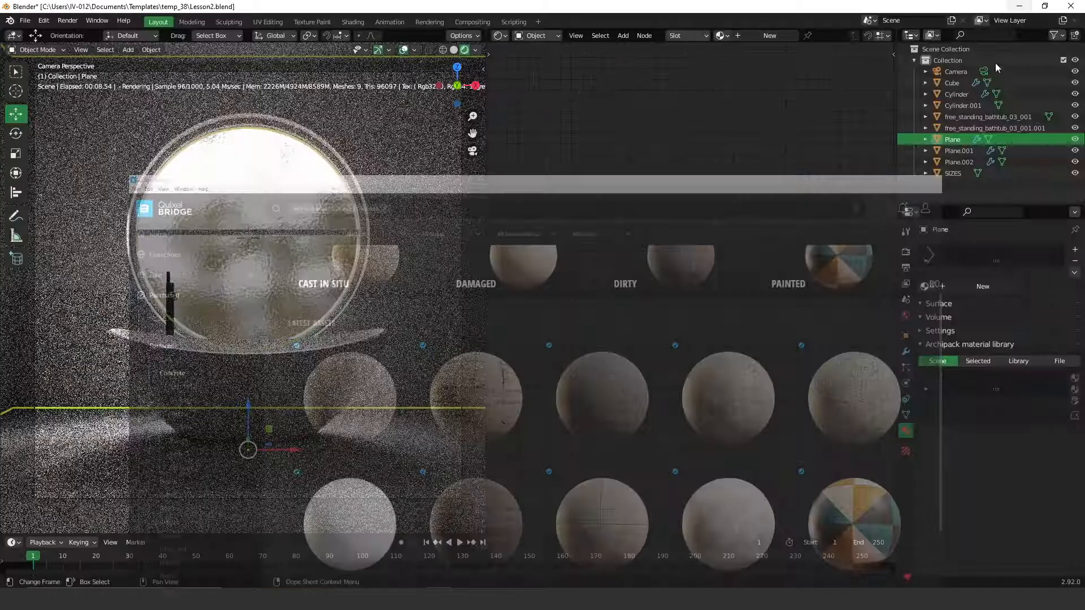
pyautogui.click(924, 286)
pyautogui.write('co')
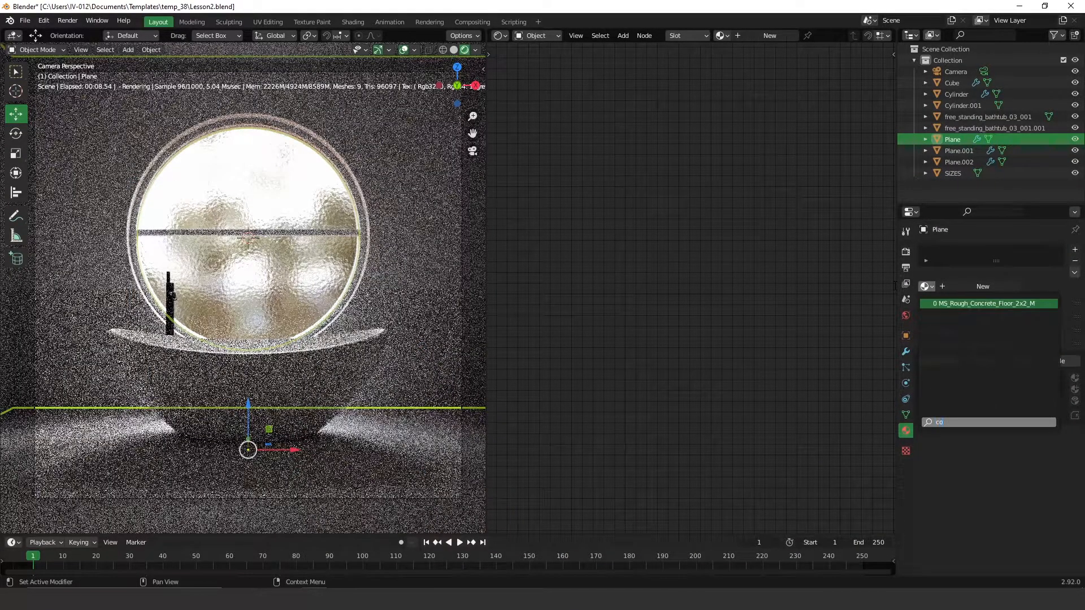
pyautogui.write('n')
pyautogui.click(955, 304)
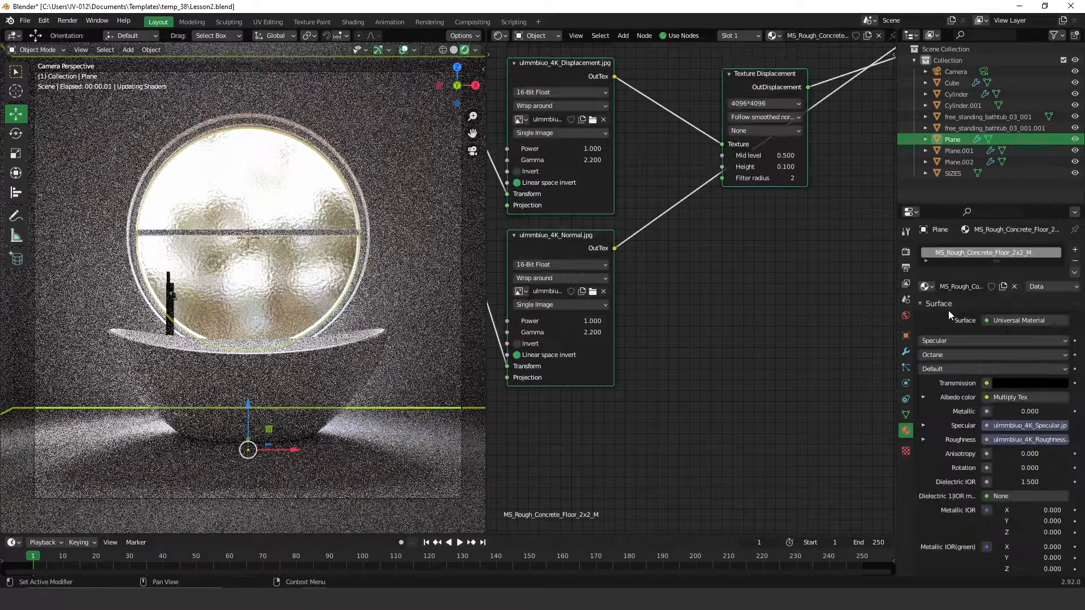
# Step: Disconnect the Texture Displacement node from the concrete material's Displacement input
pyautogui.moveTo(673, 159); pyautogui.dragTo(780, 280, button='middle')
pyautogui.keyDown('ctrl'); pyautogui.moveTo(668, 149); pyautogui.dragTo(565, 218, button='middle'); pyautogui.keyUp('ctrl')
pyautogui.keyDown('ctrl'); pyautogui.moveTo(706, 217); pyautogui.dragTo(772, 156, button='middle'); pyautogui.keyUp('ctrl')
pyautogui.click(699, 307)
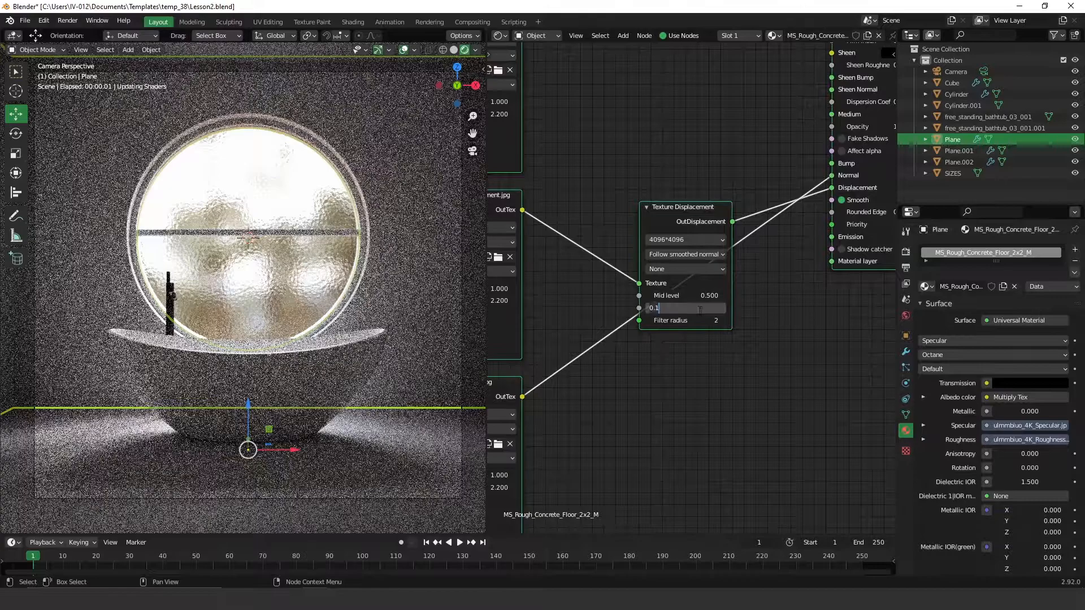
pyautogui.press('Return')
pyautogui.moveTo(680, 201); pyautogui.dragTo(691, 166)
pyautogui.click(680, 232)
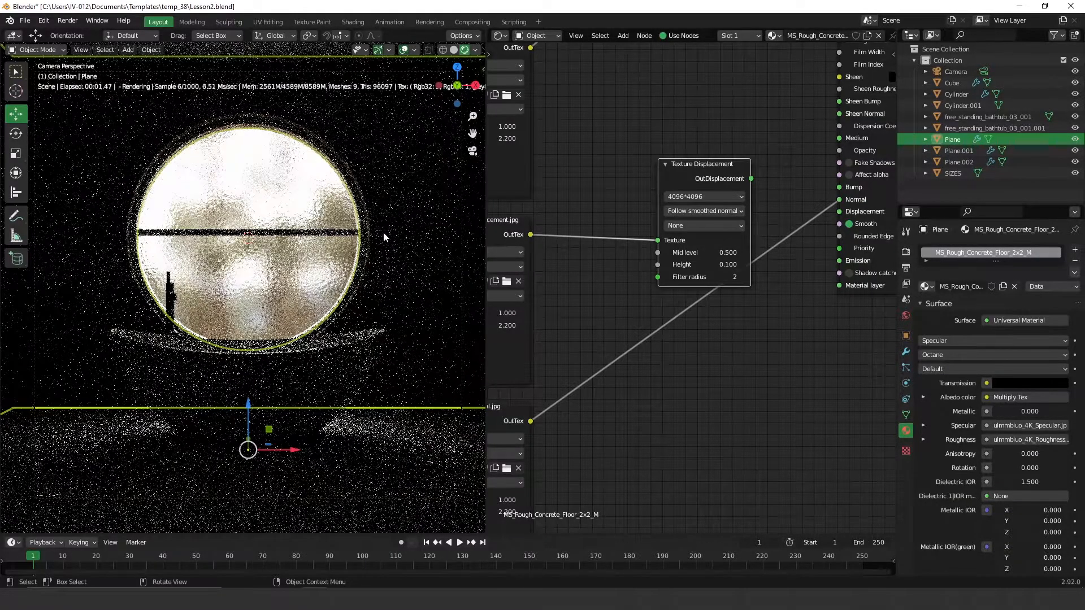
# Step: Set the concrete's Full Transform scale to 0.2 on all three axes and check the walls before returning to the camera view
pyautogui.moveTo(384, 252); pyautogui.dragTo(326, 245, button='middle')
pyautogui.keyDown('ctrl'); pyautogui.moveTo(331, 275); pyautogui.dragTo(322, 279, button='middle'); pyautogui.keyUp('ctrl')
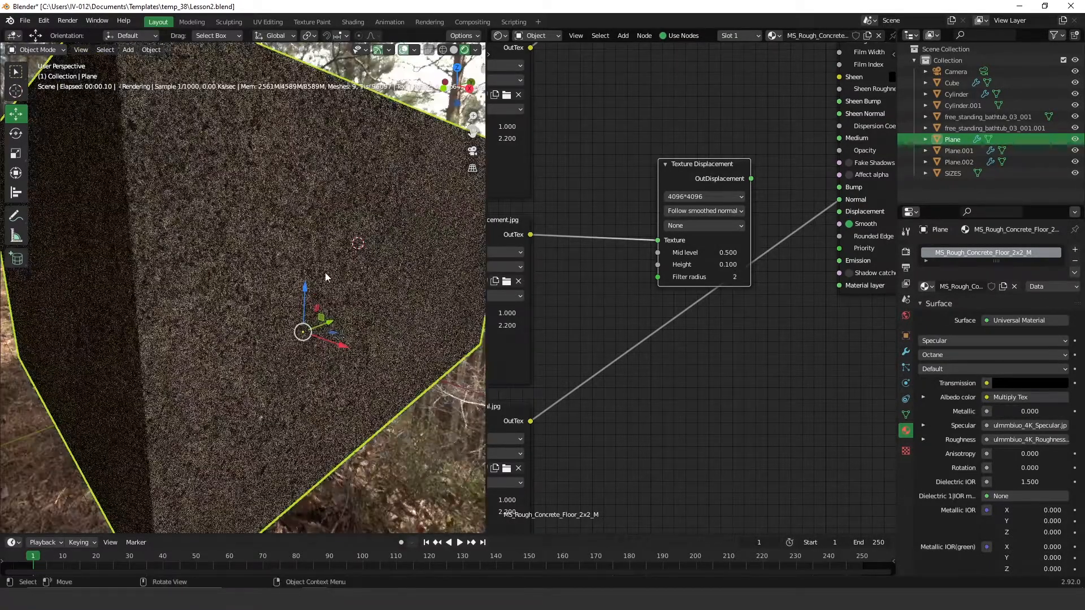
pyautogui.moveTo(795, 228); pyautogui.dragTo(829, 240, button='middle')
pyautogui.moveTo(685, 265); pyautogui.dragTo(842, 304, button='middle')
pyautogui.moveTo(567, 207); pyautogui.dragTo(775, 402, button='middle')
pyautogui.moveTo(575, 292); pyautogui.dragTo(574, 318)
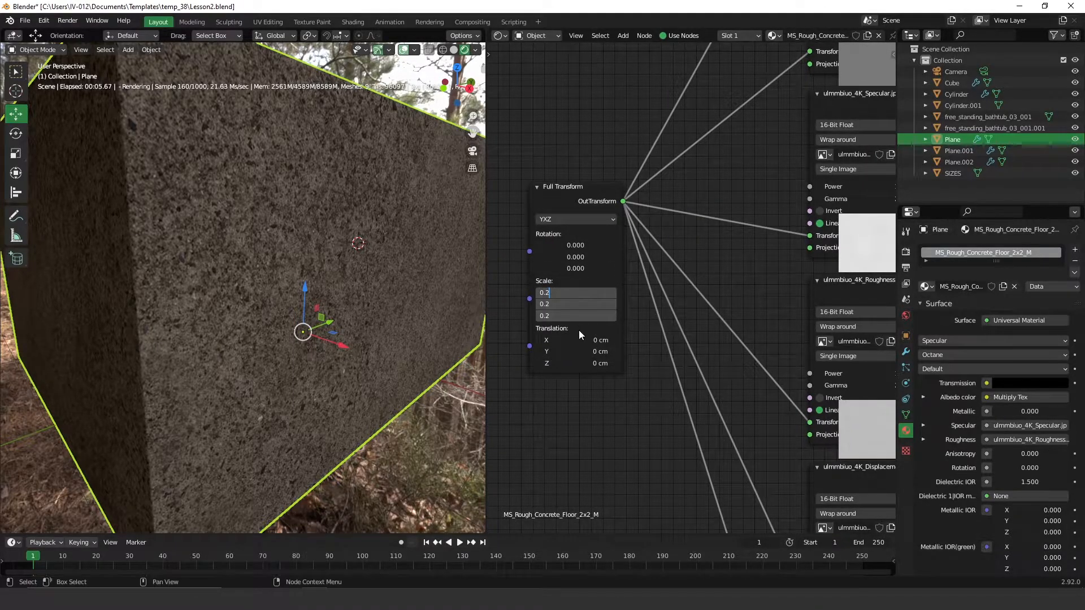
pyautogui.press('Return')
pyautogui.moveTo(401, 282); pyautogui.dragTo(375, 228, button='middle')
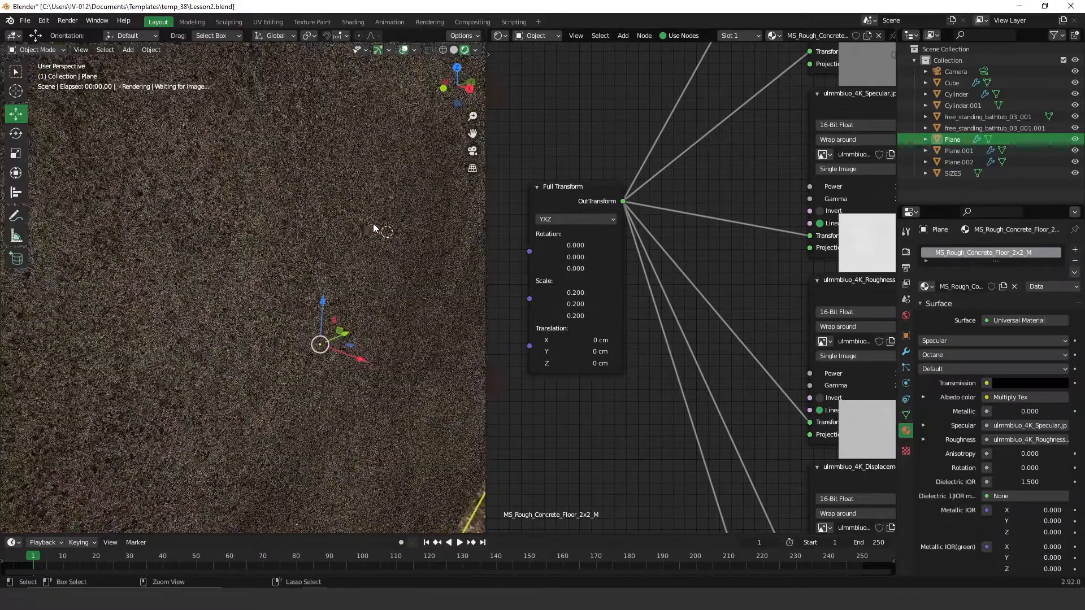
pyautogui.scroll(-1, 369, 226)
pyautogui.press('KP_0')
# Step: Lower the gamma of the concrete material's Albedo image texture to 0.68
pyautogui.moveTo(832, 107); pyautogui.dragTo(639, 282, button='middle')
pyautogui.moveTo(782, 200); pyautogui.dragTo(745, 275, button='middle')
pyautogui.moveTo(718, 134); pyautogui.dragTo(717, 242, button='middle')
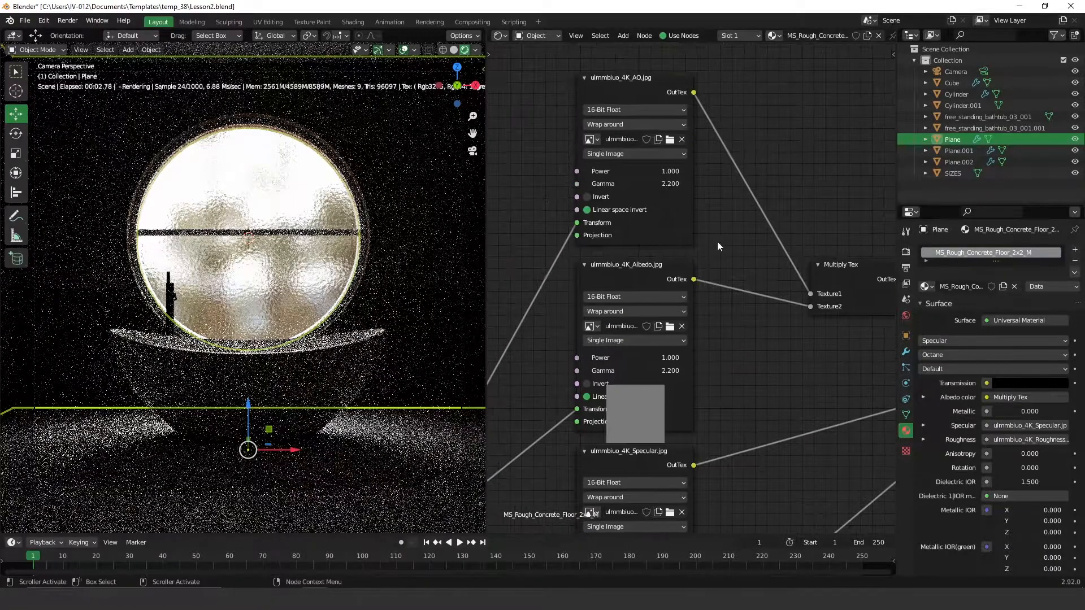
pyautogui.moveTo(633, 269); pyautogui.dragTo(629, 250)
pyautogui.moveTo(588, 351); pyautogui.dragTo(539, 349)
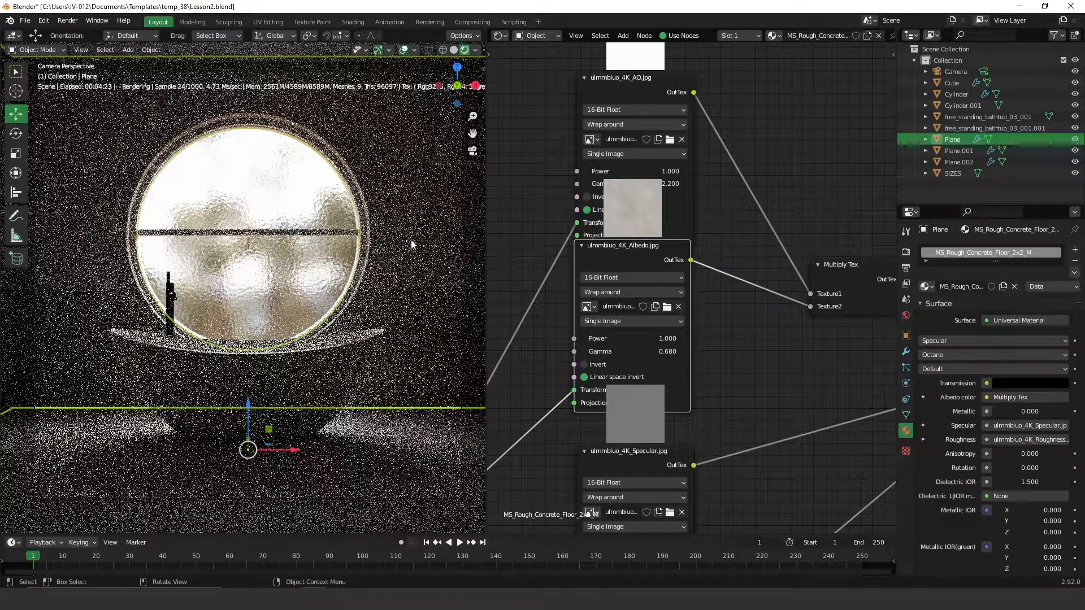
# Step: Raise the camera's Octane imager exposure to 9.56
pyautogui.scroll(3, 451, 181)
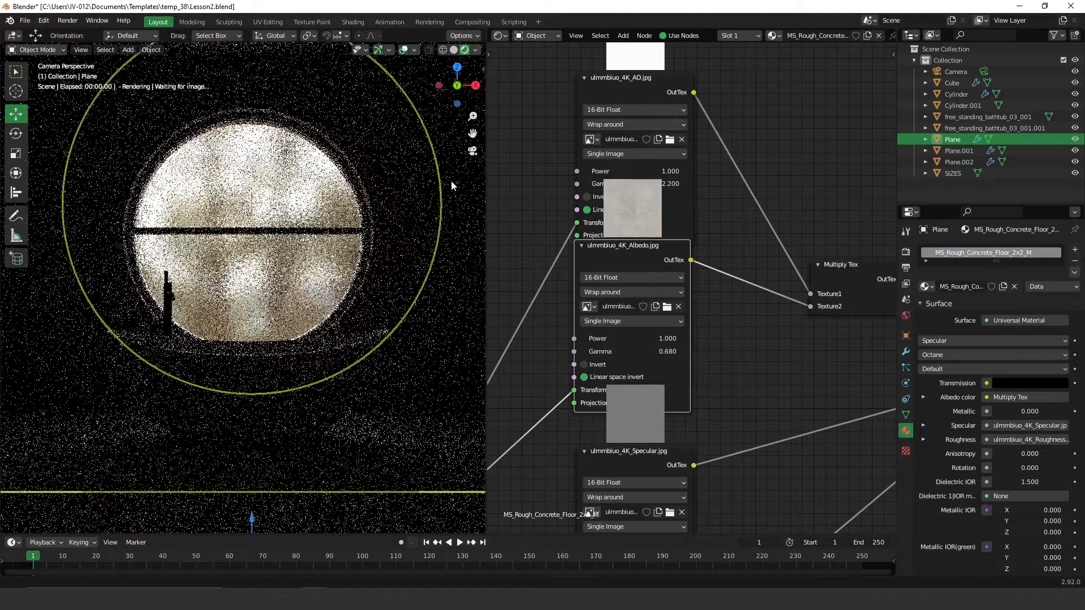
pyautogui.scroll(5, 450, 181)
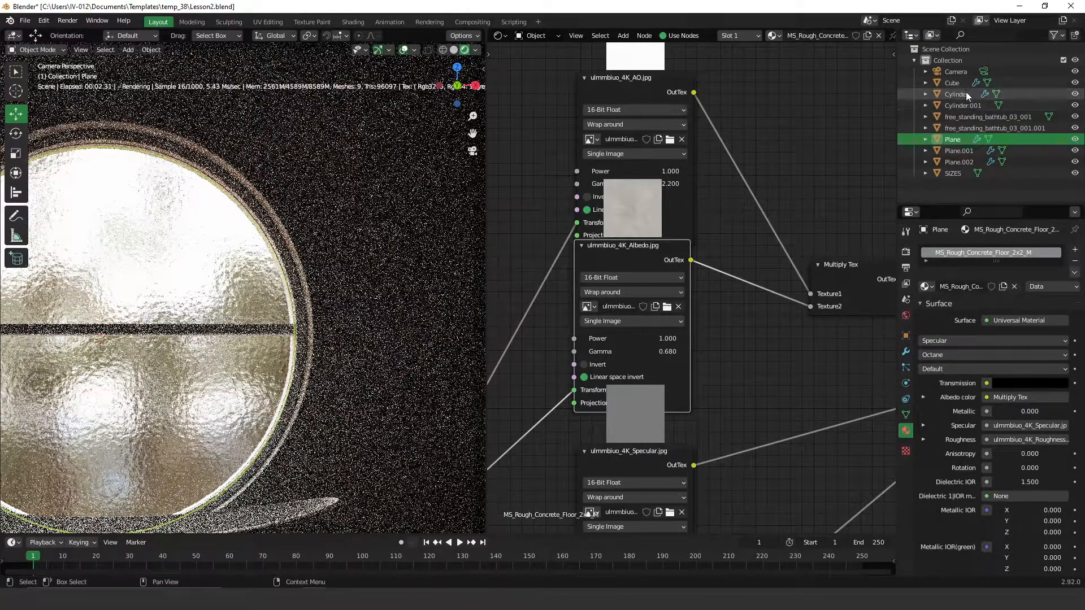
pyautogui.click(957, 72)
pyautogui.scroll(-15, 984, 418)
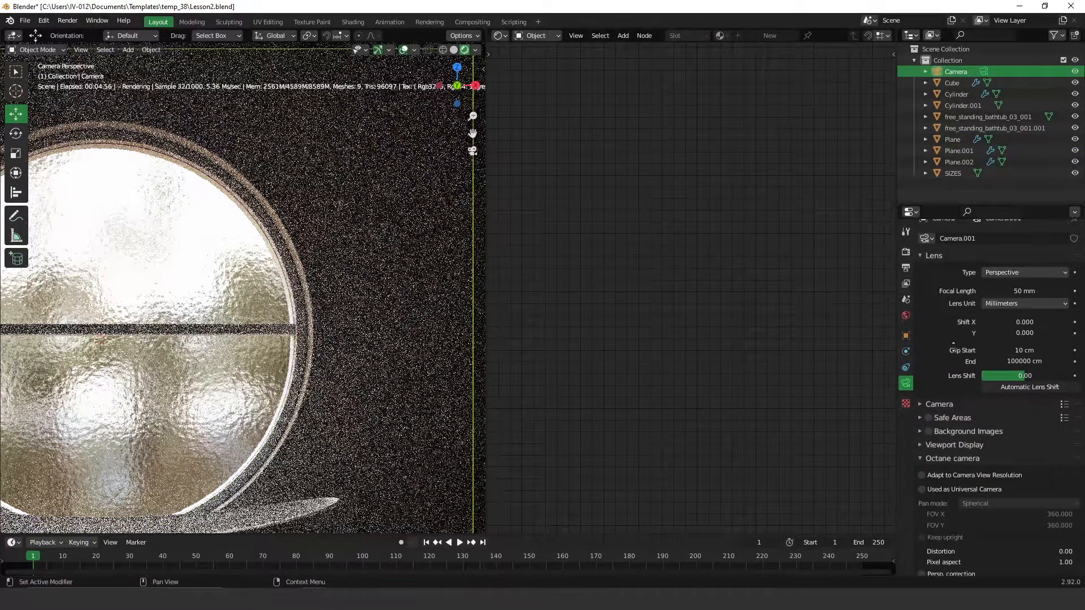
pyautogui.scroll(-5, 1001, 305)
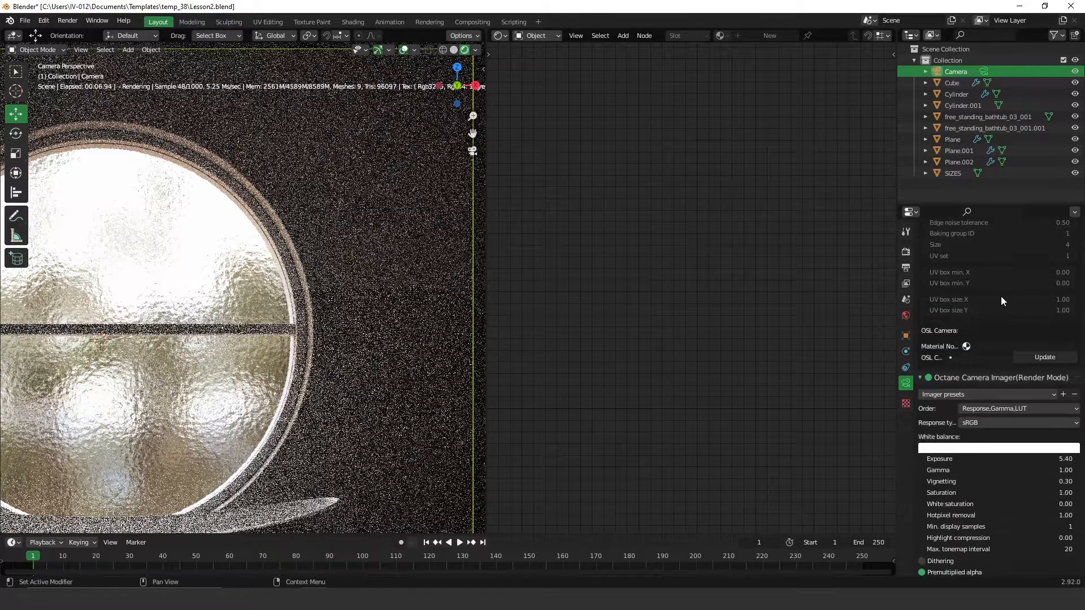
pyautogui.moveTo(1016, 412); pyautogui.dragTo(981, 413)
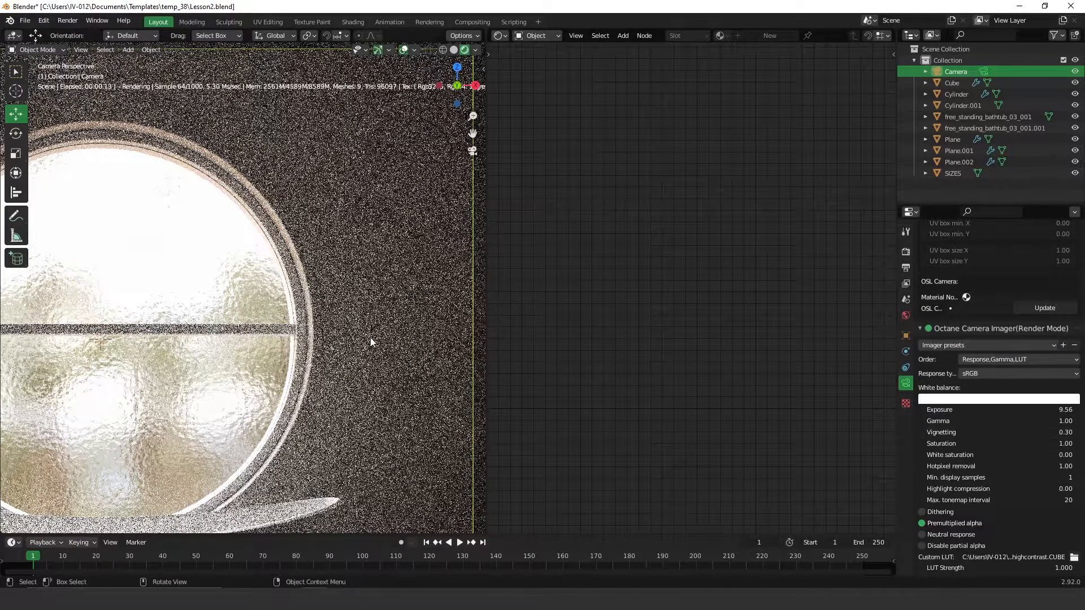
# Step: Limit the viewport rendering to a region covering the round window's edge and the adjacent concrete wall
pyautogui.keyDown('shift'); pyautogui.moveTo(385, 293); pyautogui.dragTo(381, 204, button='middle'); pyautogui.keyUp('shift')
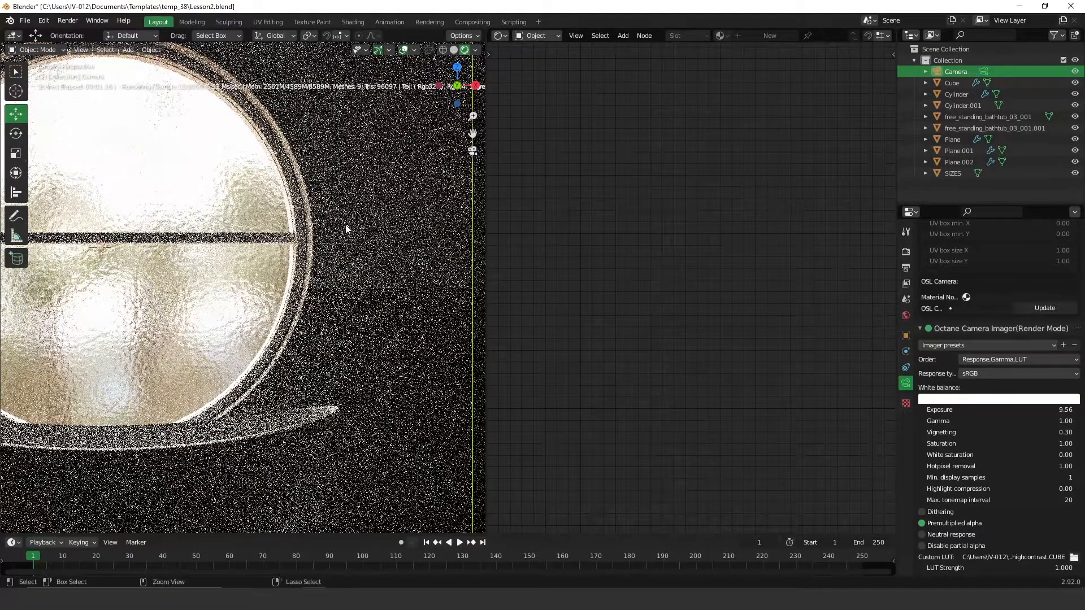
pyautogui.hotkey('ctrl', 'b')
pyautogui.moveTo(275, 144); pyautogui.dragTo(435, 352)
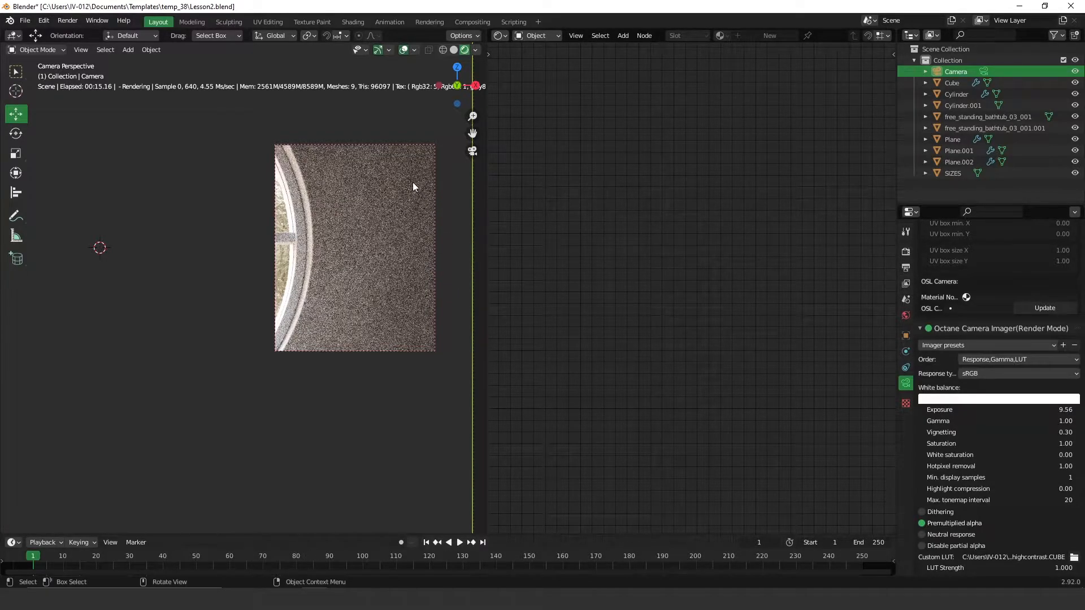
pyautogui.scroll(-3, 379, 201)
pyautogui.keyDown('shift'); pyautogui.moveTo(323, 226); pyautogui.dragTo(435, 228, button='middle'); pyautogui.keyUp('shift')
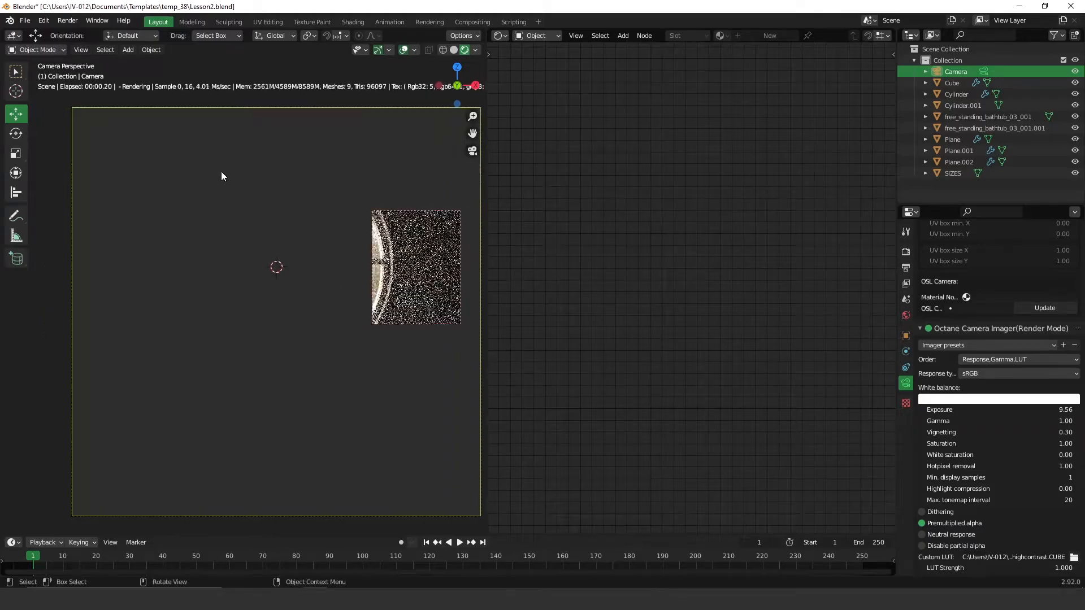
# Step: Expand the viewport render region to cover the whole camera frame
pyautogui.scroll(-1, 214, 173)
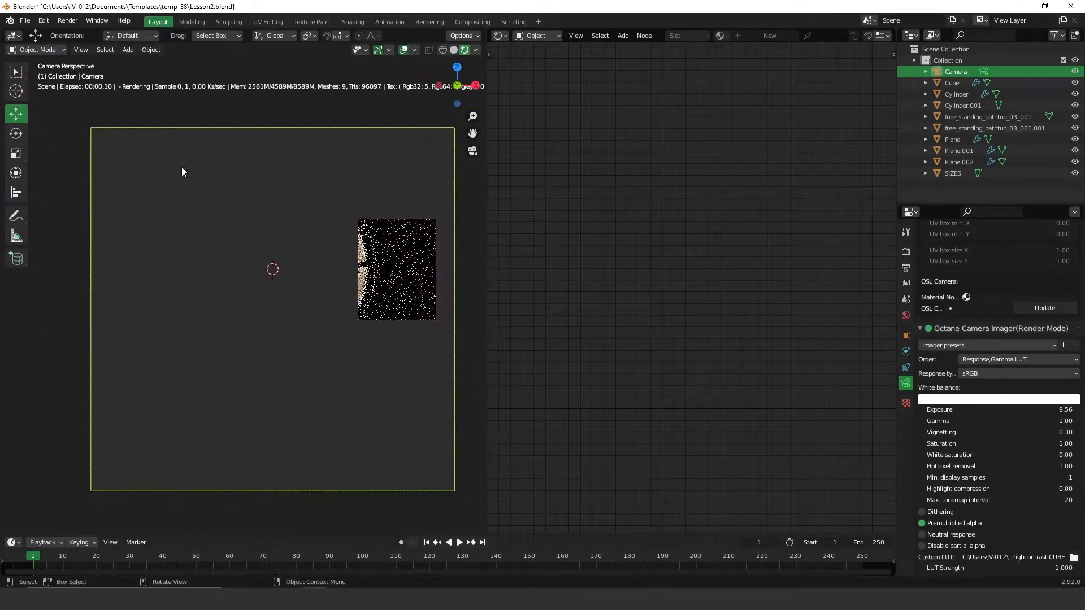
pyautogui.hotkey('ctrl', 'b')
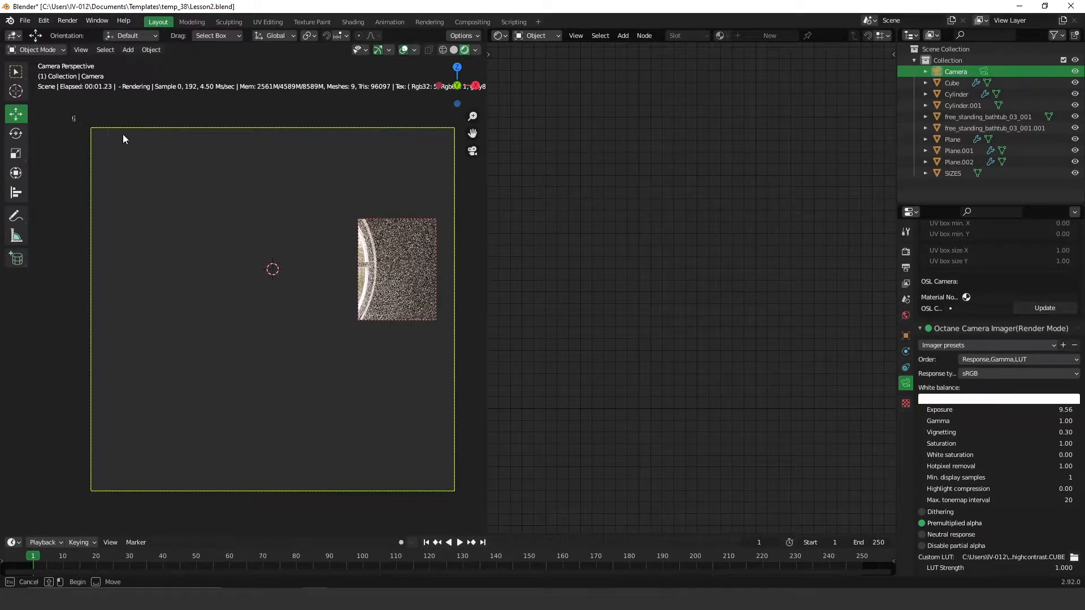
pyautogui.moveTo(73, 116); pyautogui.dragTo(465, 510)
pyautogui.keyDown('shift'); pyautogui.moveTo(323, 335); pyautogui.dragTo(305, 318, button='middle'); pyautogui.keyUp('shift')
pyautogui.scroll(3, 305, 323)
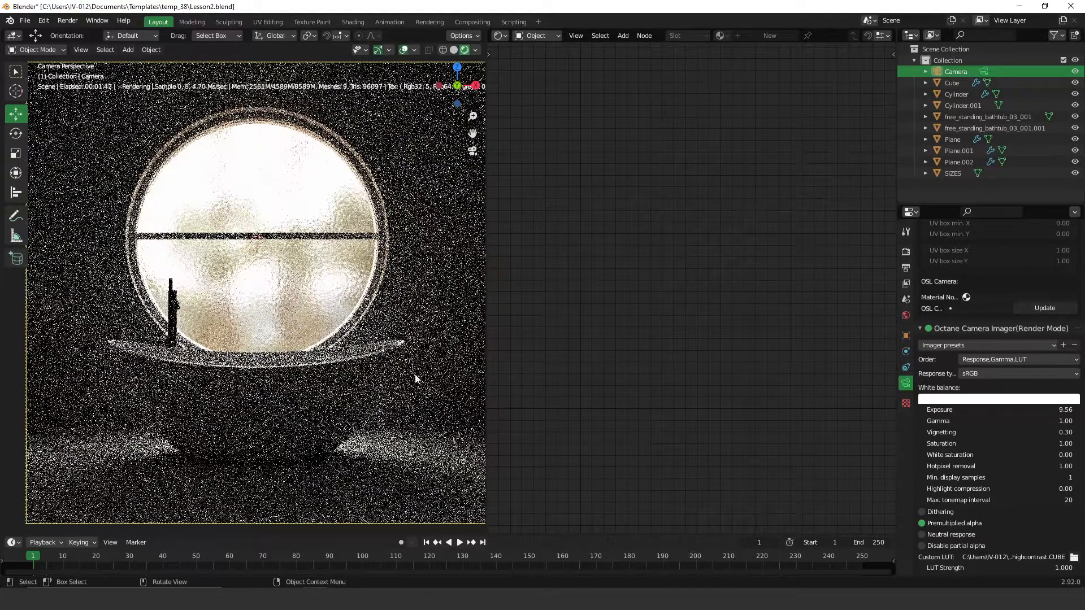
# Step: Select the floor plane, export the Concrete Floor surface from Quixel Bridge to Blender, and return to the scene
pyautogui.click(387, 477)
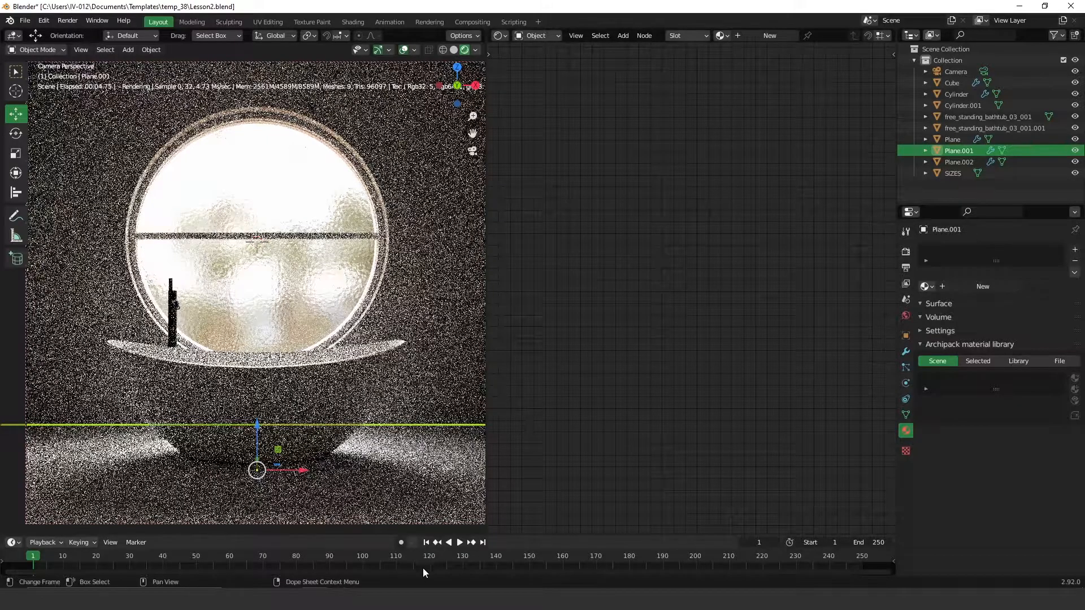
pyautogui.click(440, 587)
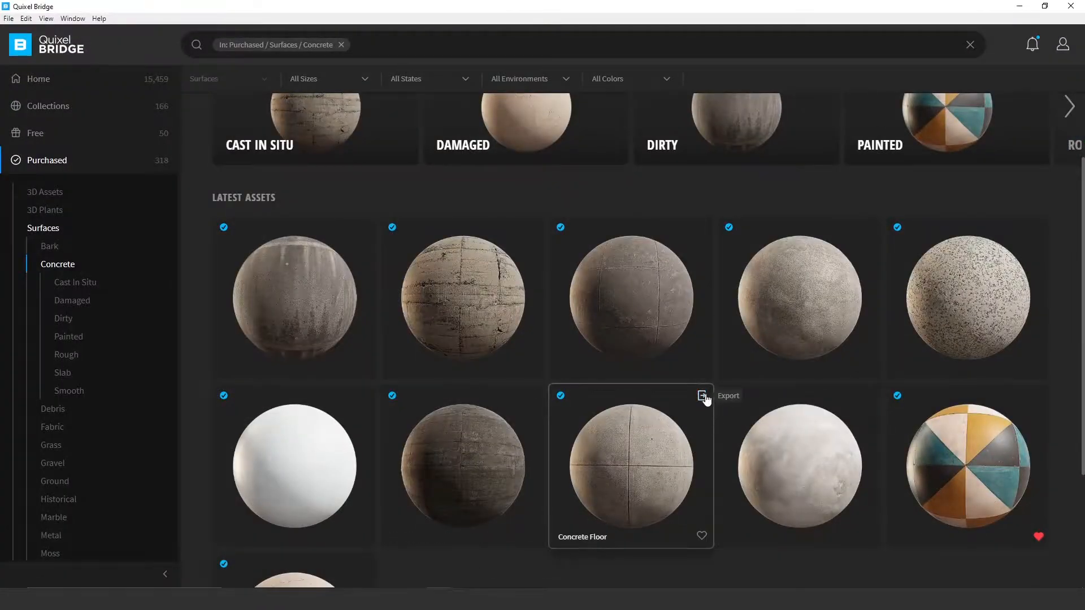
pyautogui.click(703, 397)
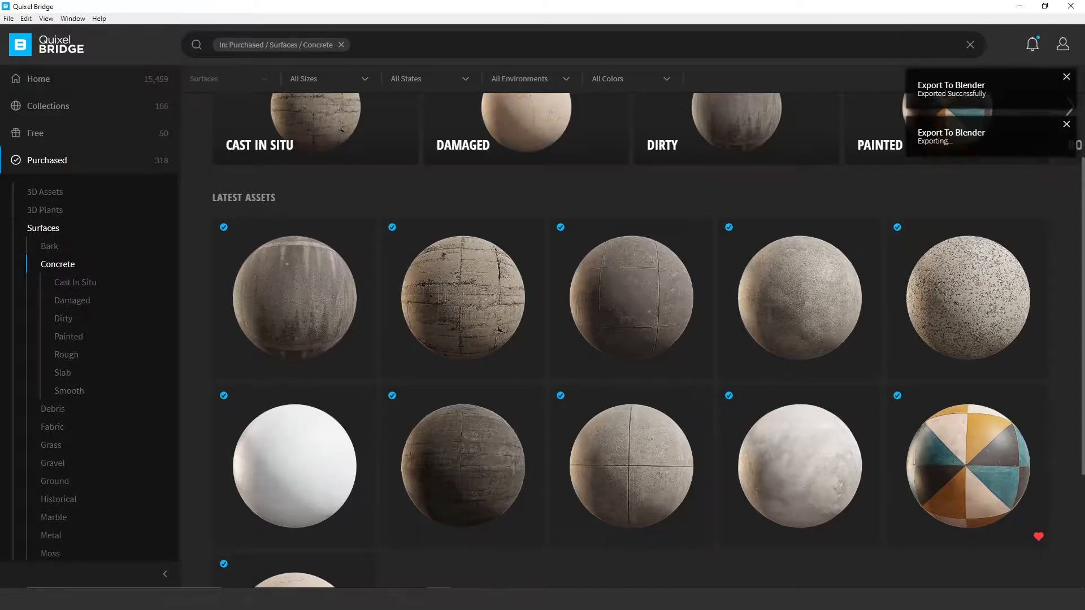
pyautogui.click(1019, 7)
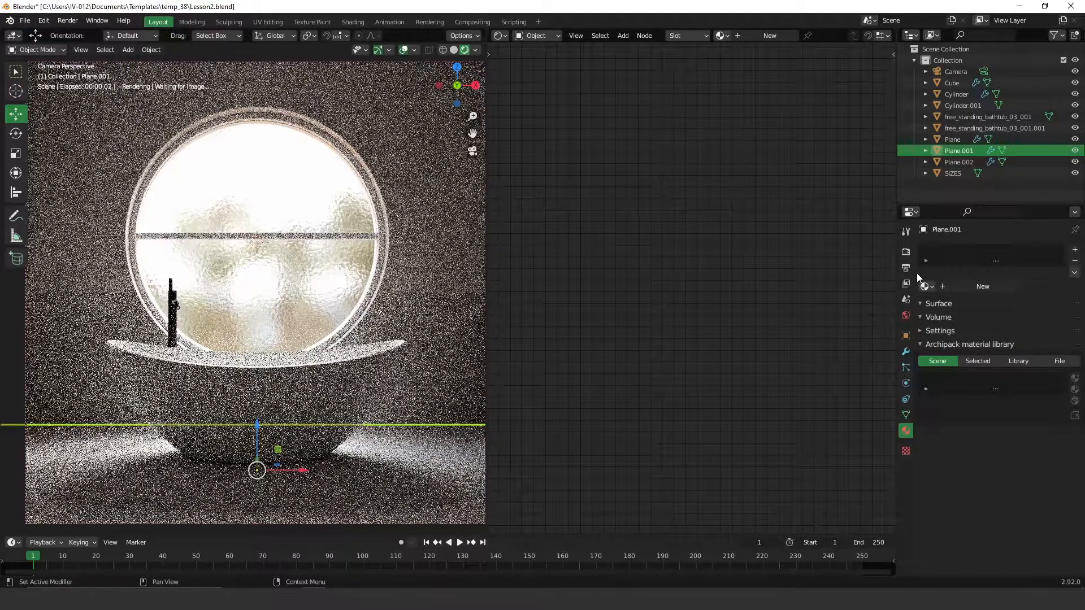
# Step: Assign the existing MS_Rough_Concrete_Floor_2x2_M material to the floor plane
pyautogui.click(927, 286)
pyautogui.write('con')
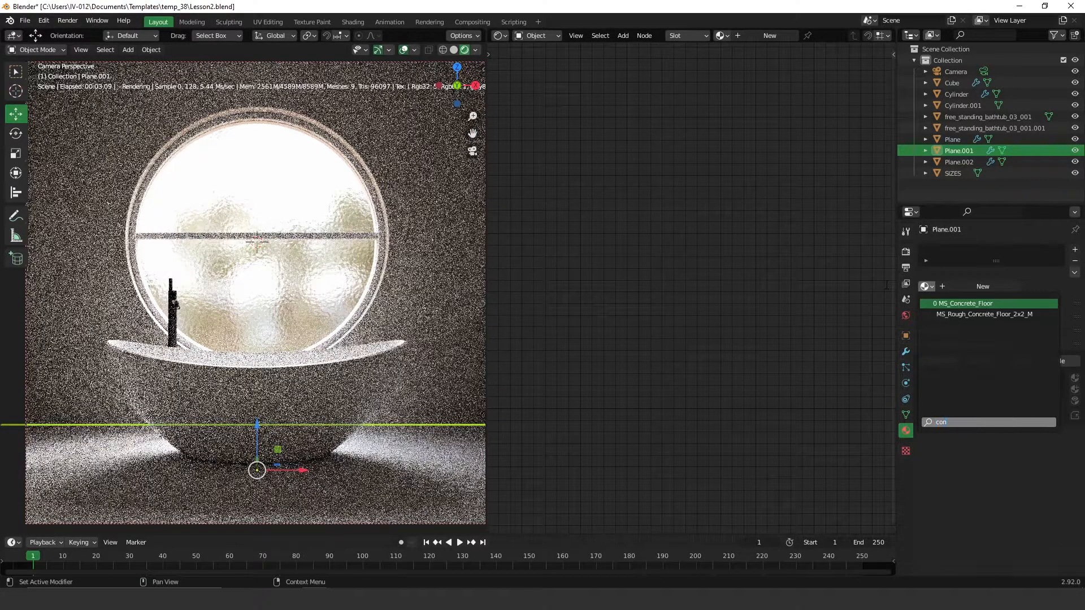
pyautogui.click(961, 314)
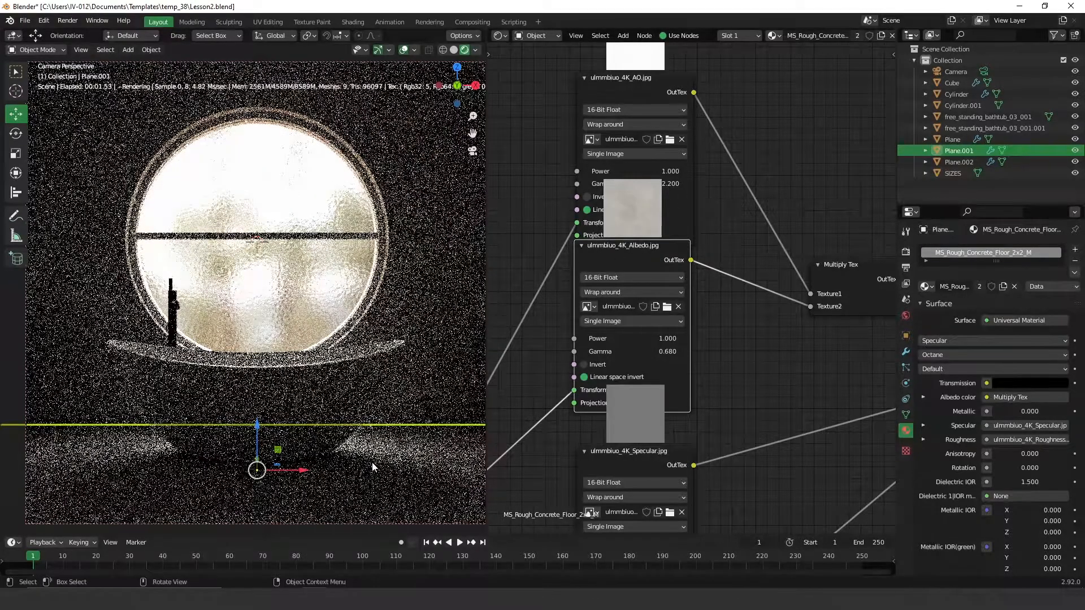
# Step: Isolate the floor plane in local view and select all its faces in Edit Mode
pyautogui.press('KP_Divide')
pyautogui.moveTo(352, 392); pyautogui.dragTo(314, 334, button='middle')
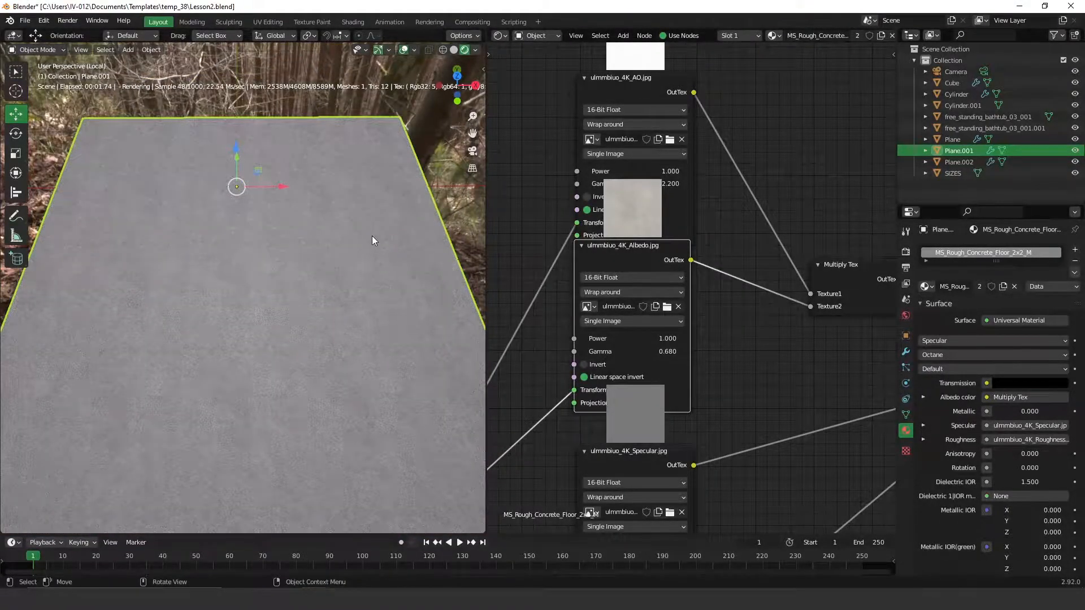
pyautogui.press('Tab')
pyautogui.press('Tab')
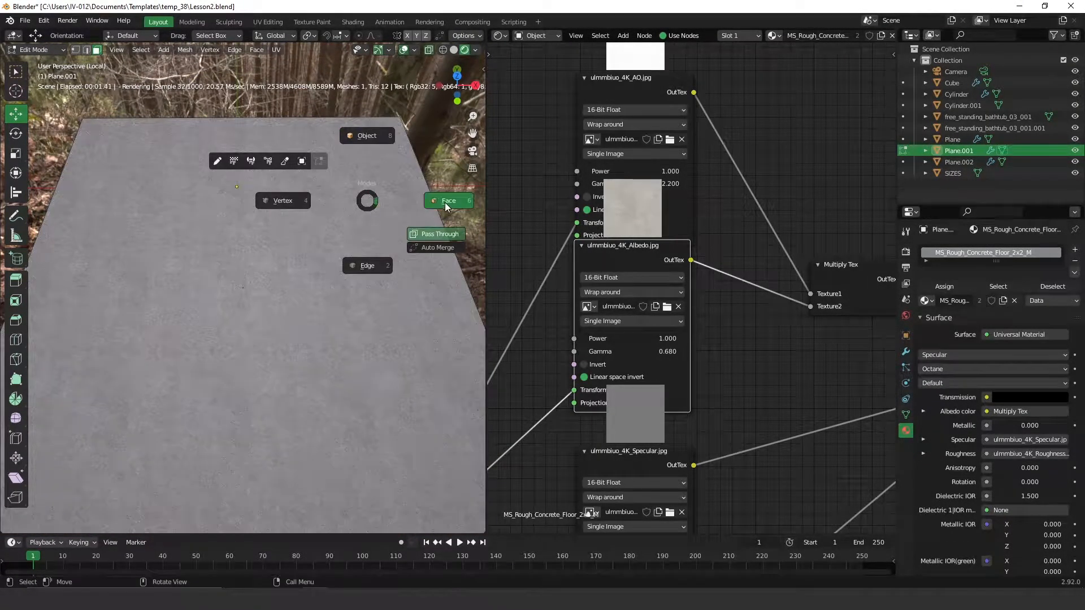
pyautogui.click(446, 202)
pyautogui.press('a')
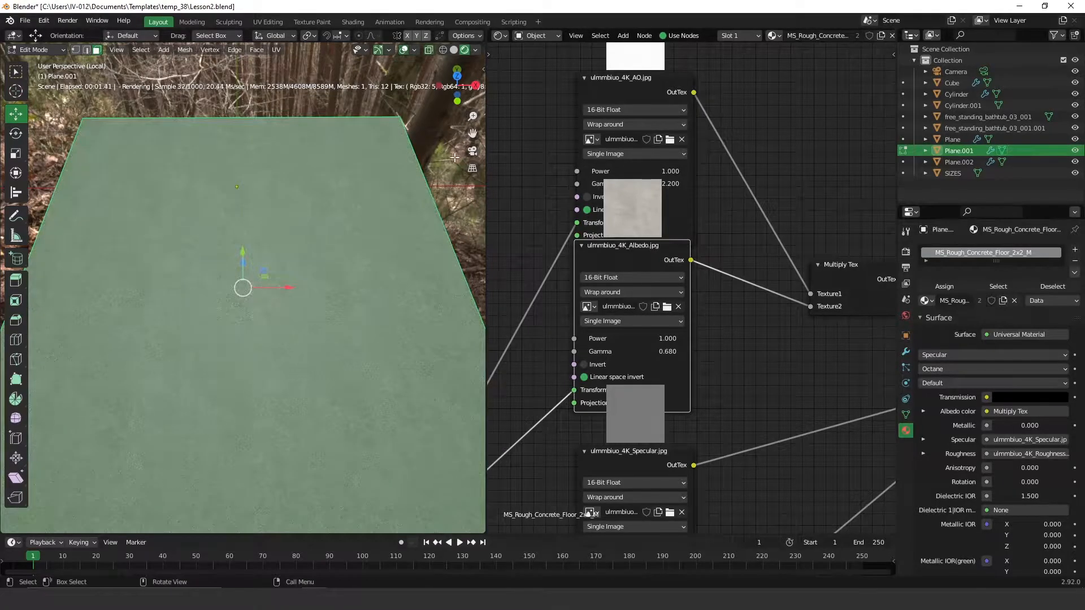
# Step: Switch the node area to the UV Editor and frame the floor's whole UV layout
pyautogui.click(499, 35)
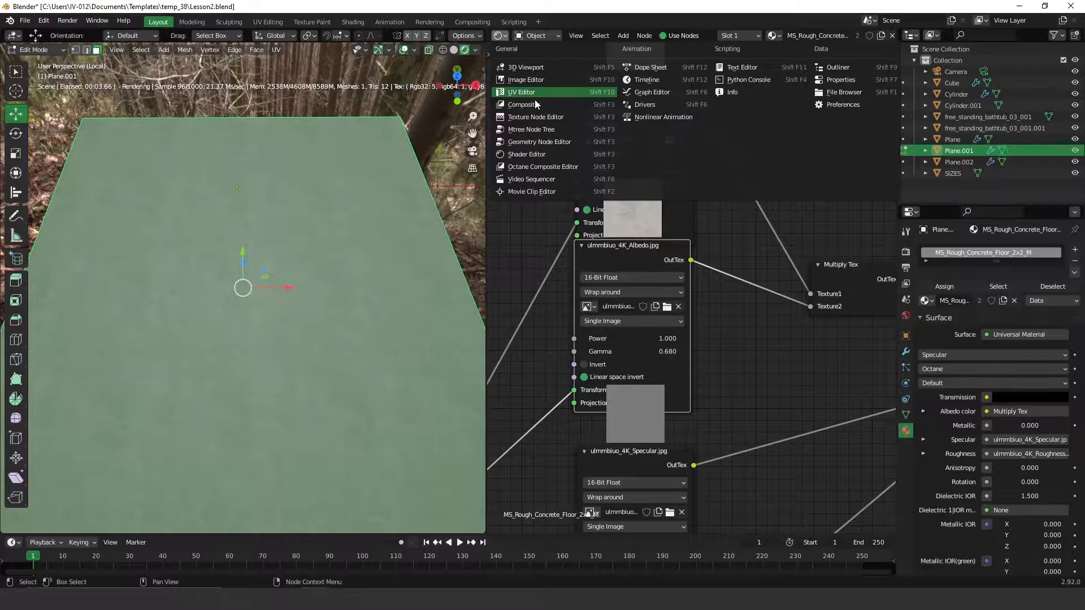
pyautogui.press('Return')
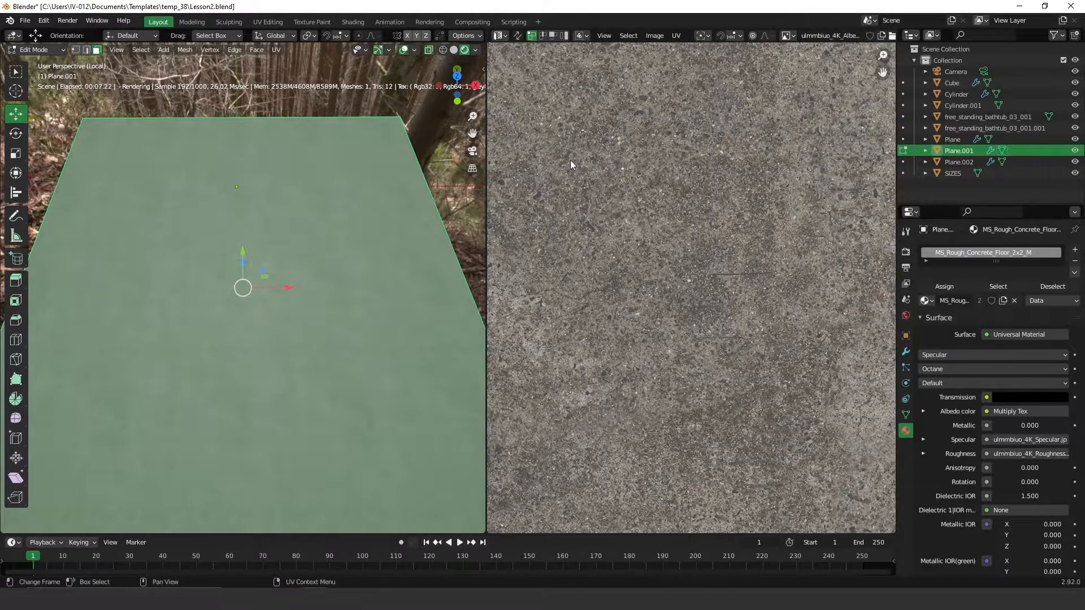
pyautogui.keyDown('ctrl'); pyautogui.moveTo(723, 162); pyautogui.dragTo(627, 346, button='middle'); pyautogui.keyUp('ctrl')
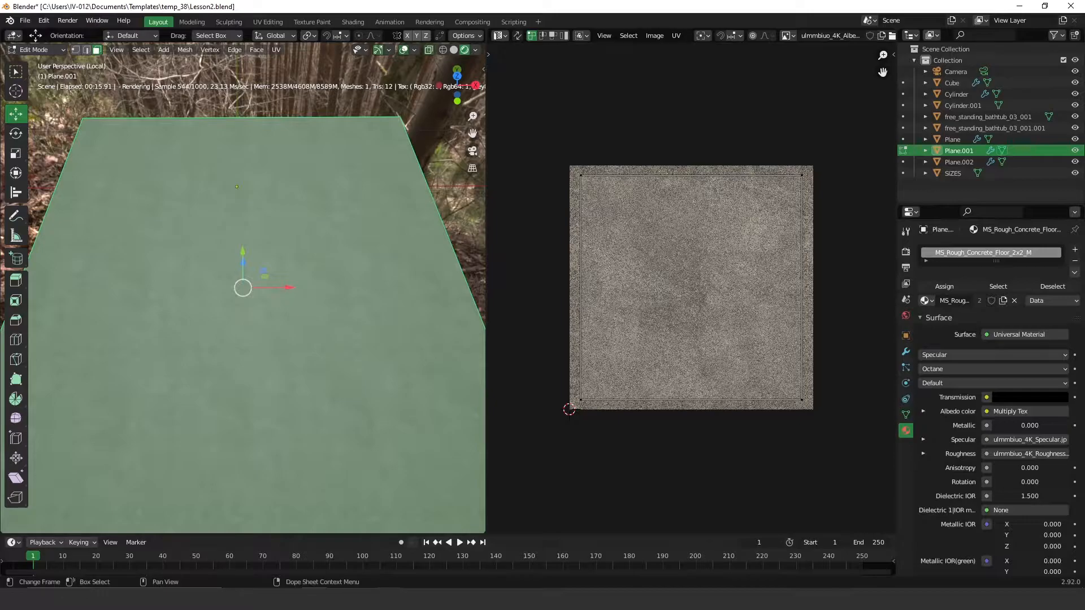
# Step: Check the Concrete Floor surface in Quixel Bridge and assign the MS_Concrete_Floor material to the floor plane
pyautogui.hotkey('alt', 'Tab')
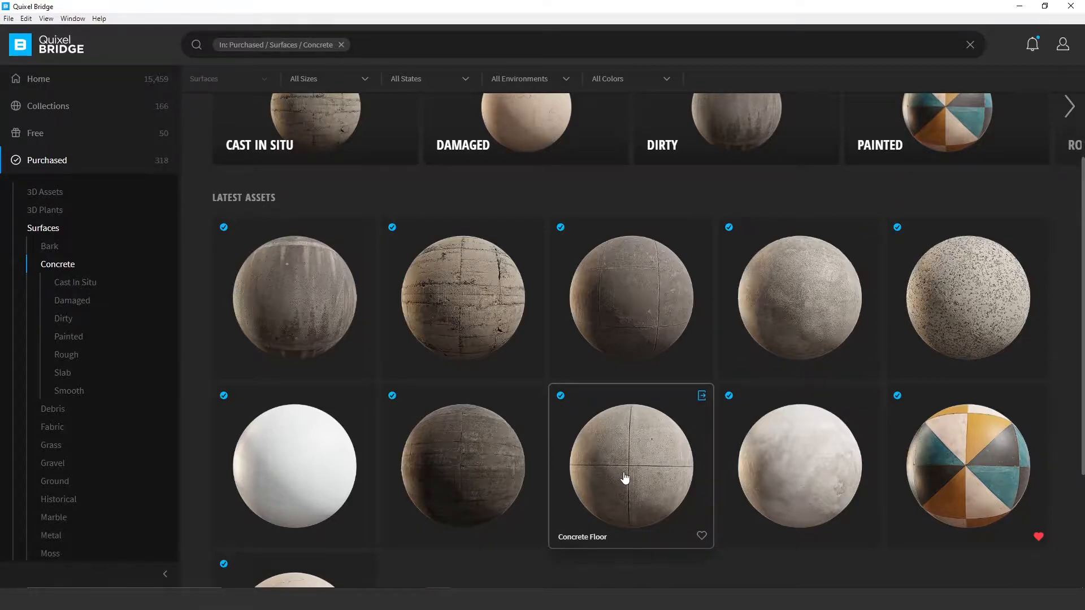
pyautogui.click(1019, 7)
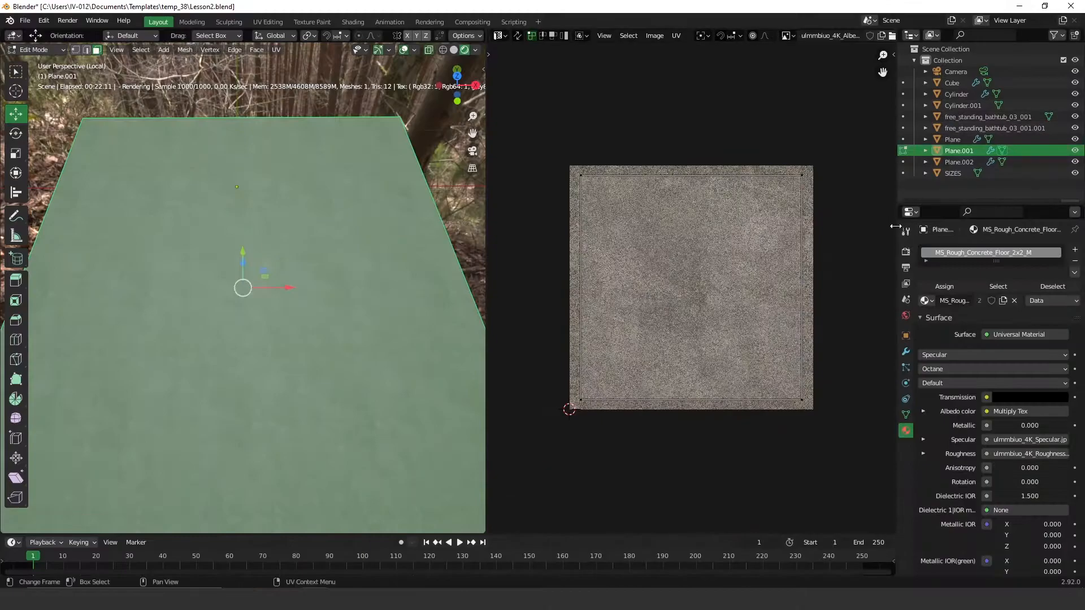
pyautogui.click(926, 301)
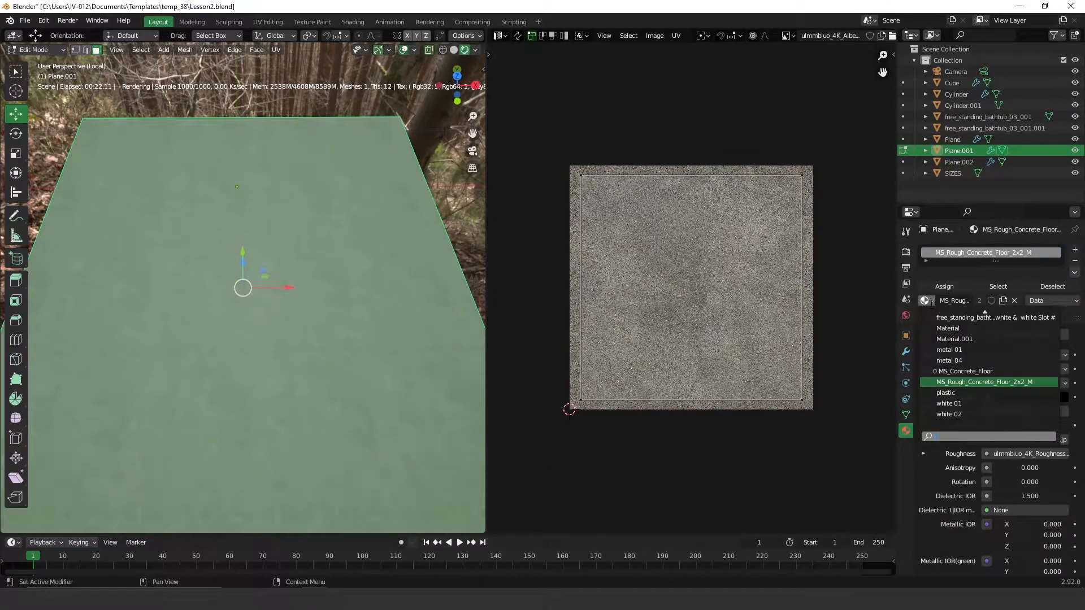
pyautogui.write('con')
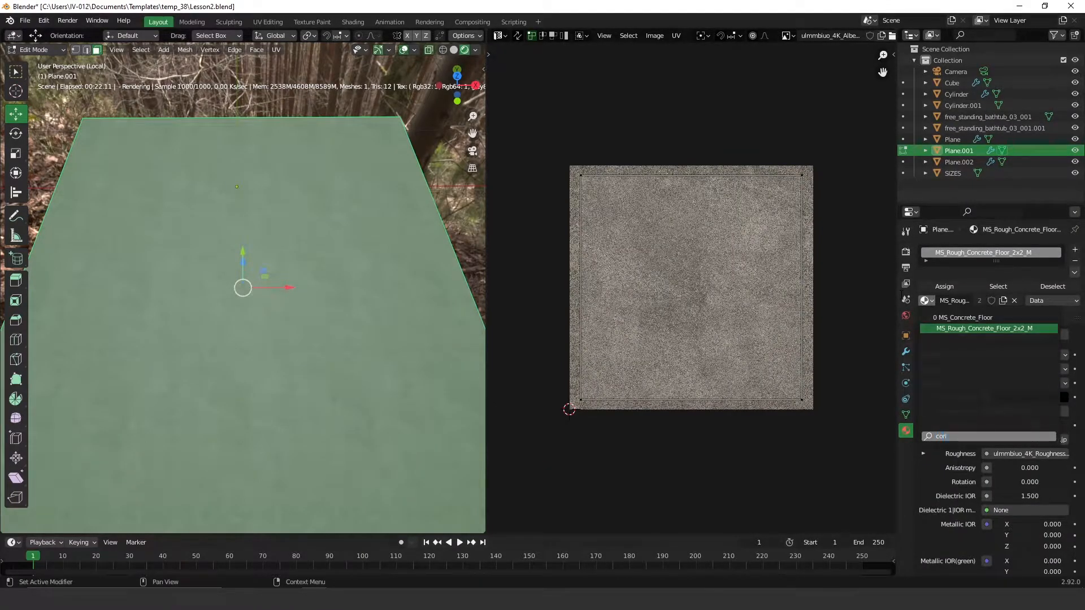
pyautogui.click(981, 319)
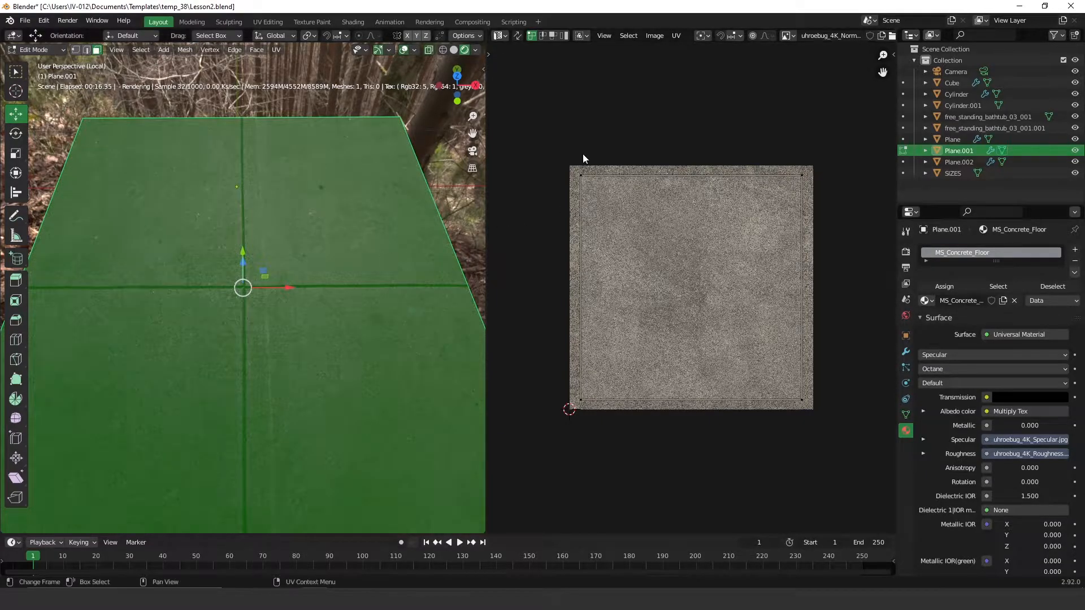
# Step: Load MS_Concrete_Floor's nodes in the Shader Editor and return to the UV Editor with its albedo texture behind the layout
pyautogui.click(500, 35)
pyautogui.click(562, 67)
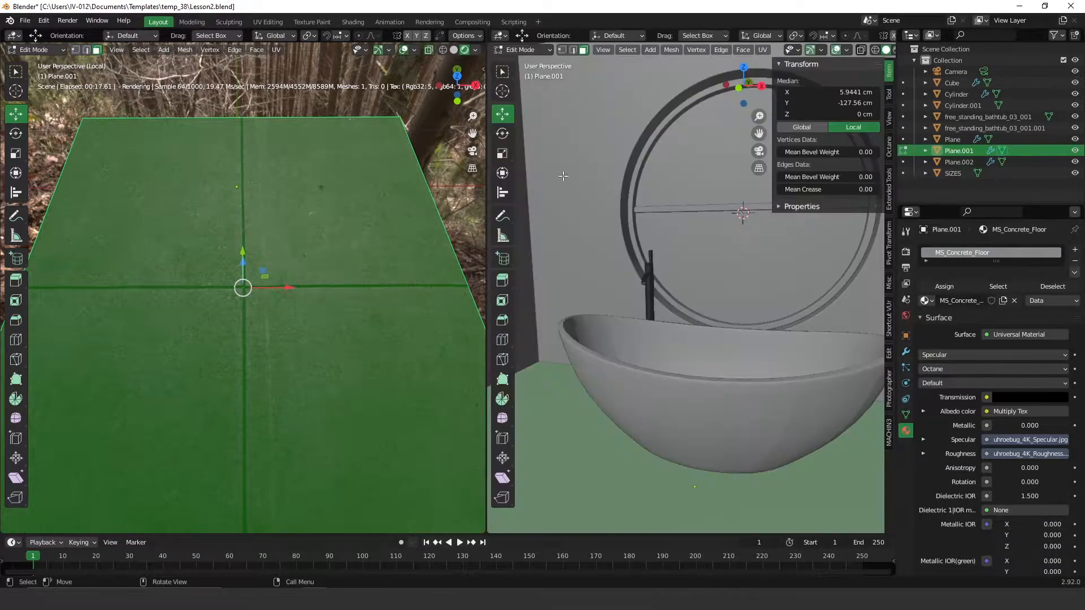
pyautogui.click(503, 35)
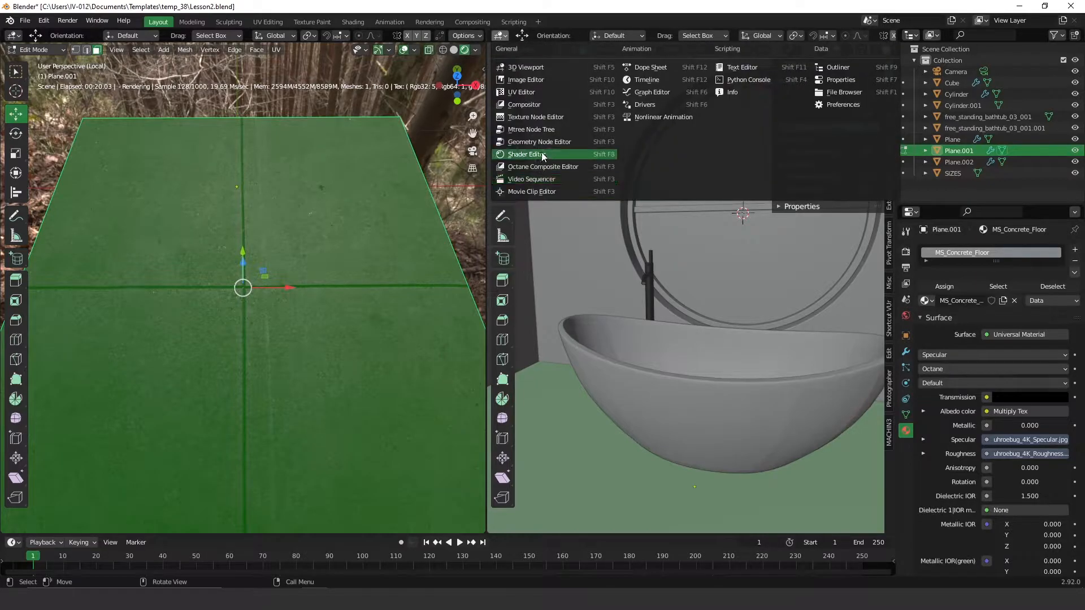
pyautogui.click(571, 153)
pyautogui.moveTo(622, 204); pyautogui.dragTo(660, 263, button='middle')
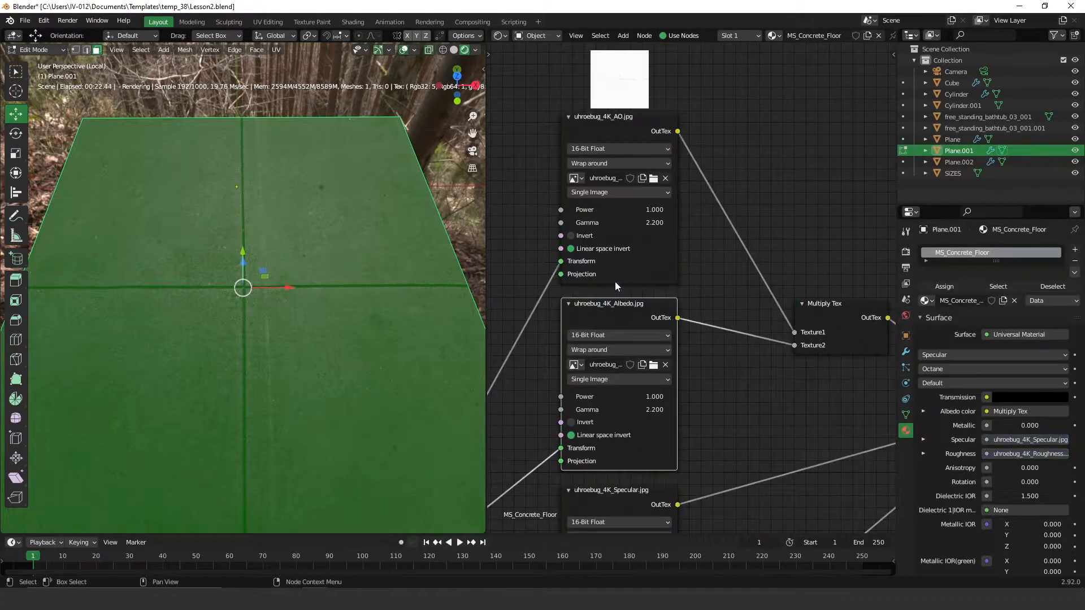
pyautogui.click(499, 35)
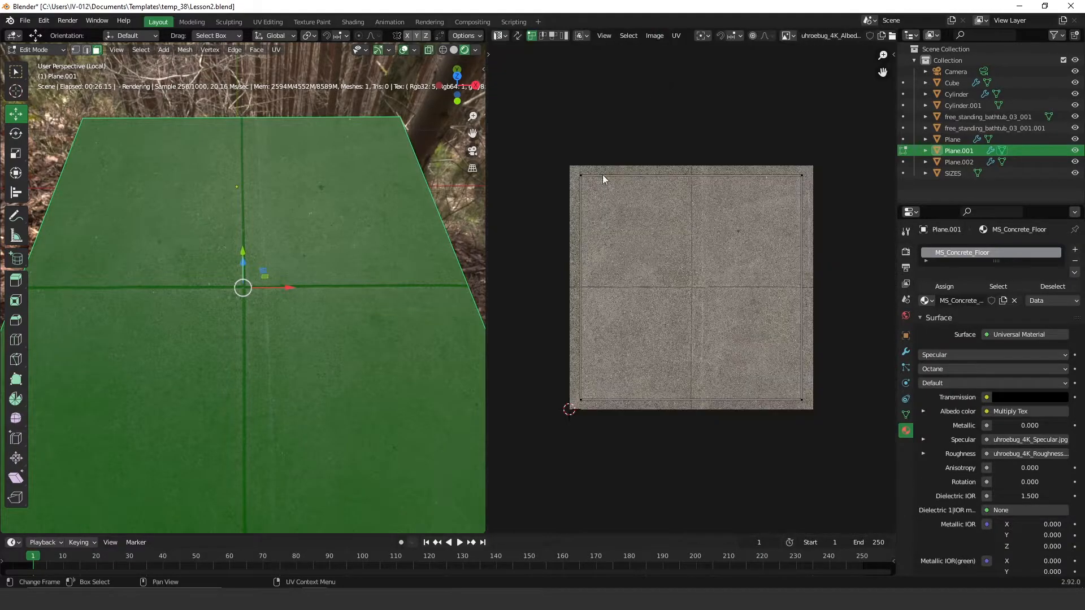
# Step: Scale the floor's UVs by about 1.08 to fill the texture square
pyautogui.moveTo(562, 158); pyautogui.dragTo(819, 422)
pyautogui.press('s')
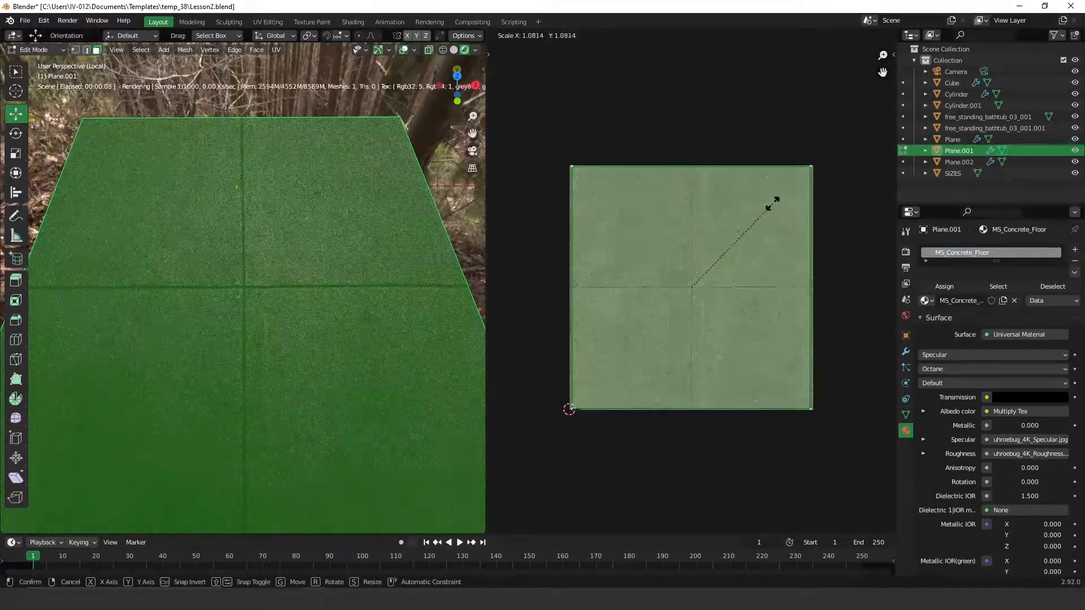
pyautogui.click(775, 203)
# Step: Unwrap the floor's faces with Smart UV Project at a 66° angle limit and zero island margin
pyautogui.moveTo(546, 135); pyautogui.dragTo(842, 441)
pyautogui.press('u')
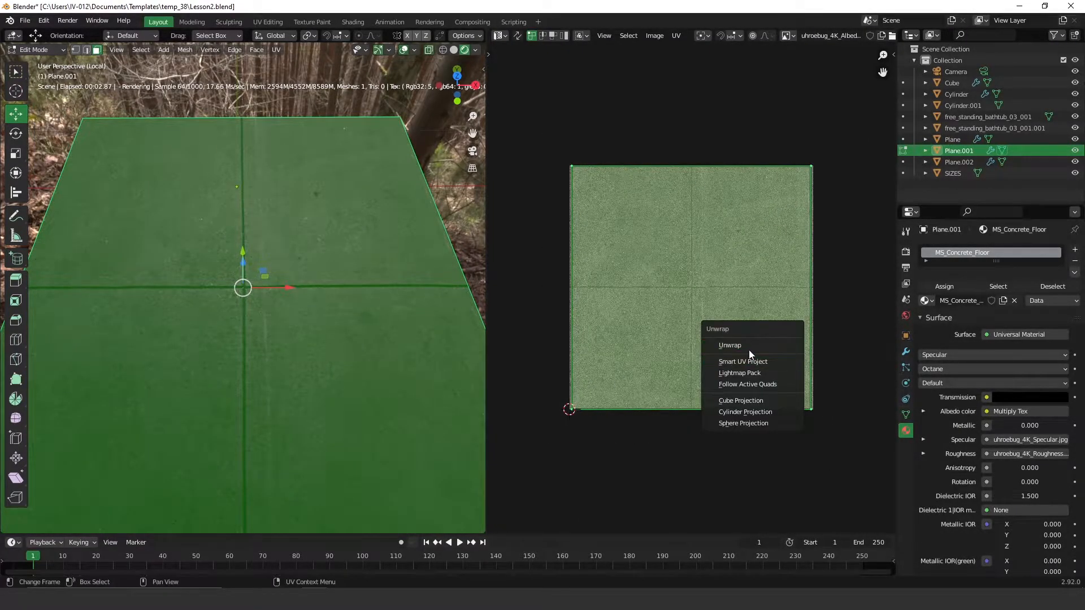
pyautogui.click(761, 361)
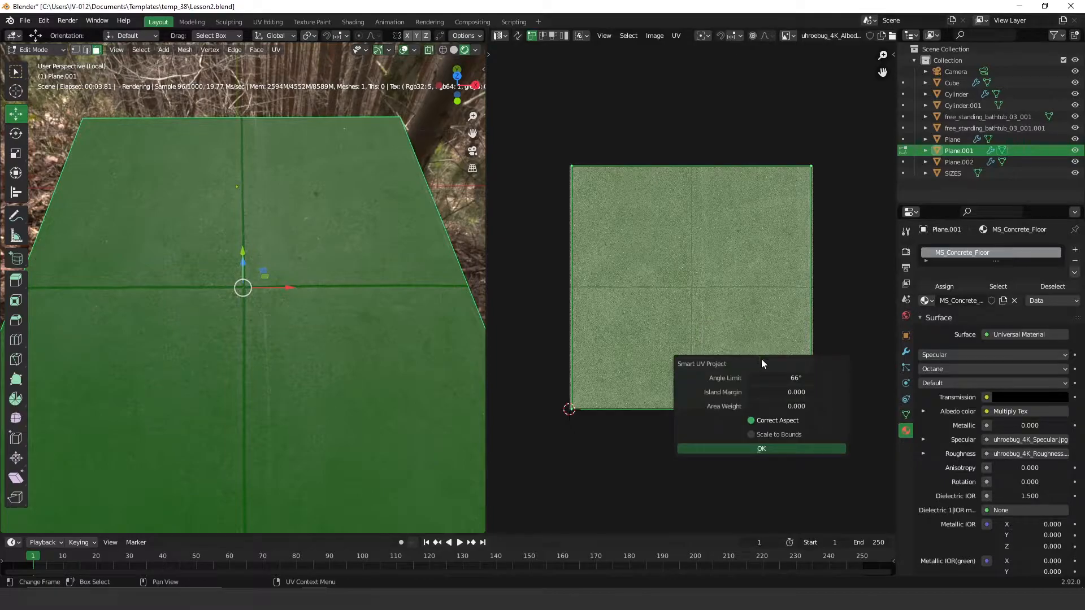
pyautogui.click(743, 445)
# Step: Move the UV layout's right-hand edge about 0.197 along X to meet the texture's edge
pyautogui.moveTo(720, 142); pyautogui.dragTo(785, 455)
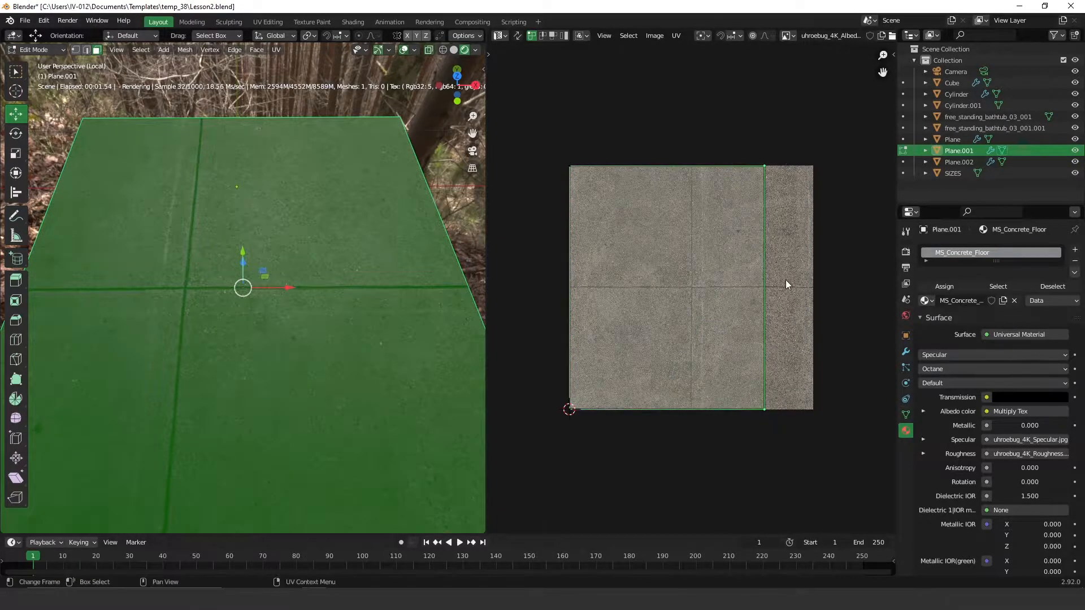
pyautogui.press('g')
pyautogui.press('x')
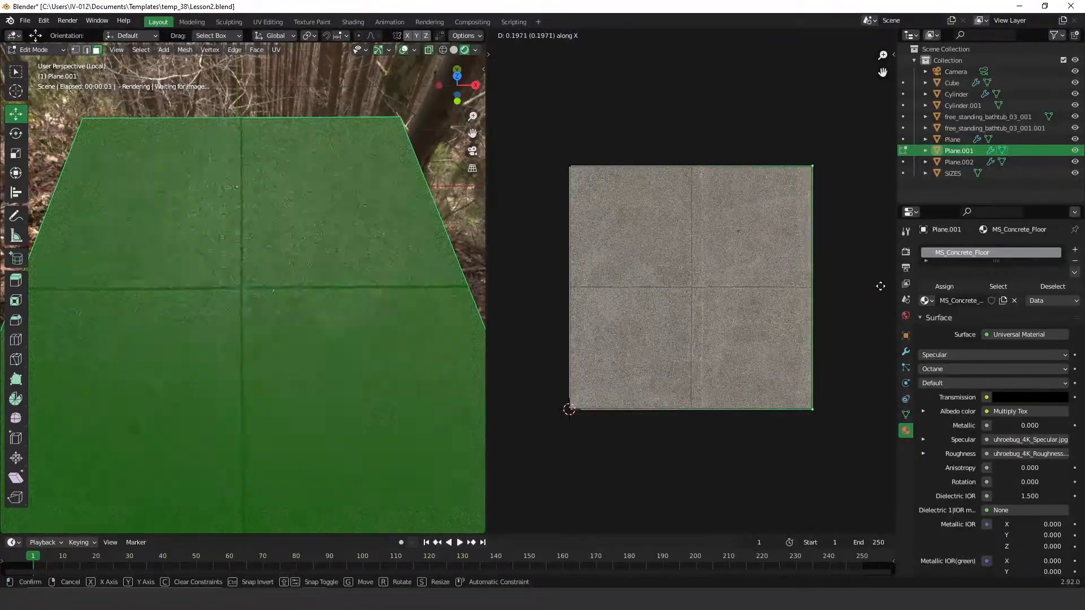
pyautogui.click(882, 286)
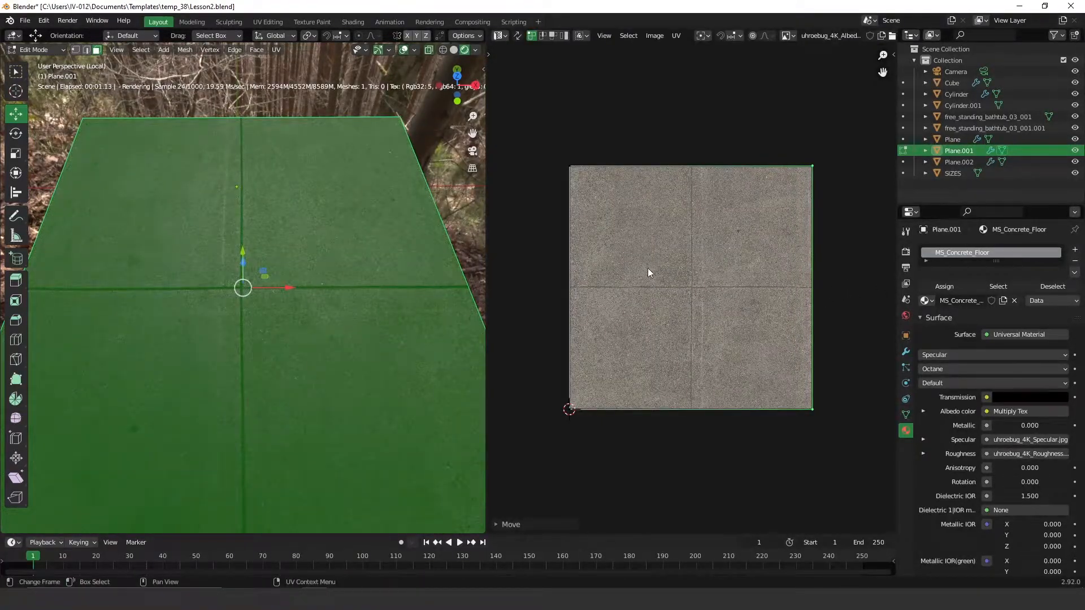
# Step: Set the Full Transform scale of MS_Concrete_Floor to 0.5 on all three axes and return the floor to Object Mode
pyautogui.click(500, 35)
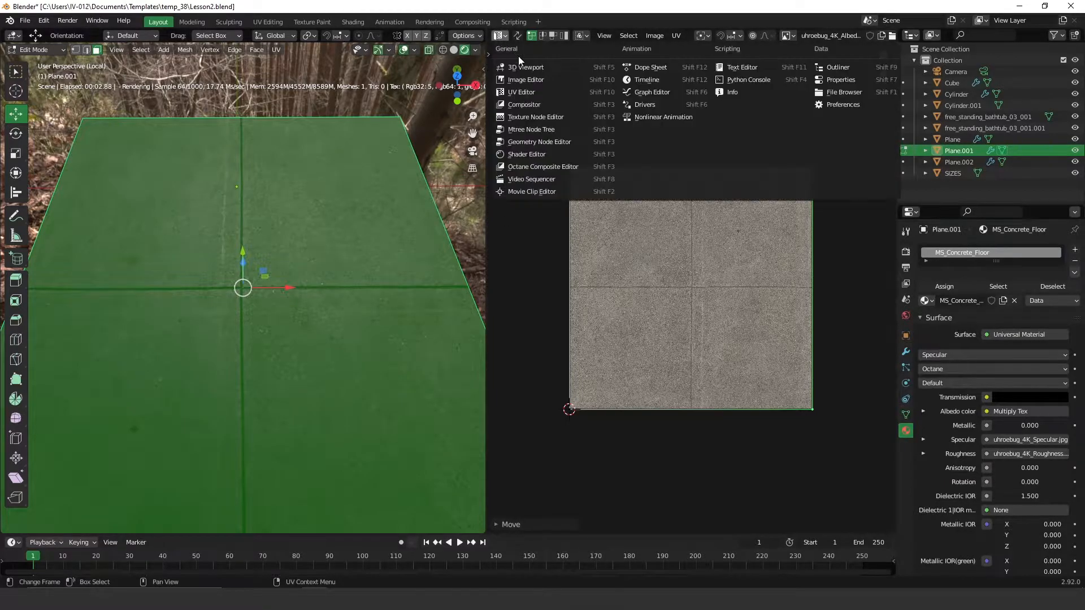
pyautogui.click(525, 68)
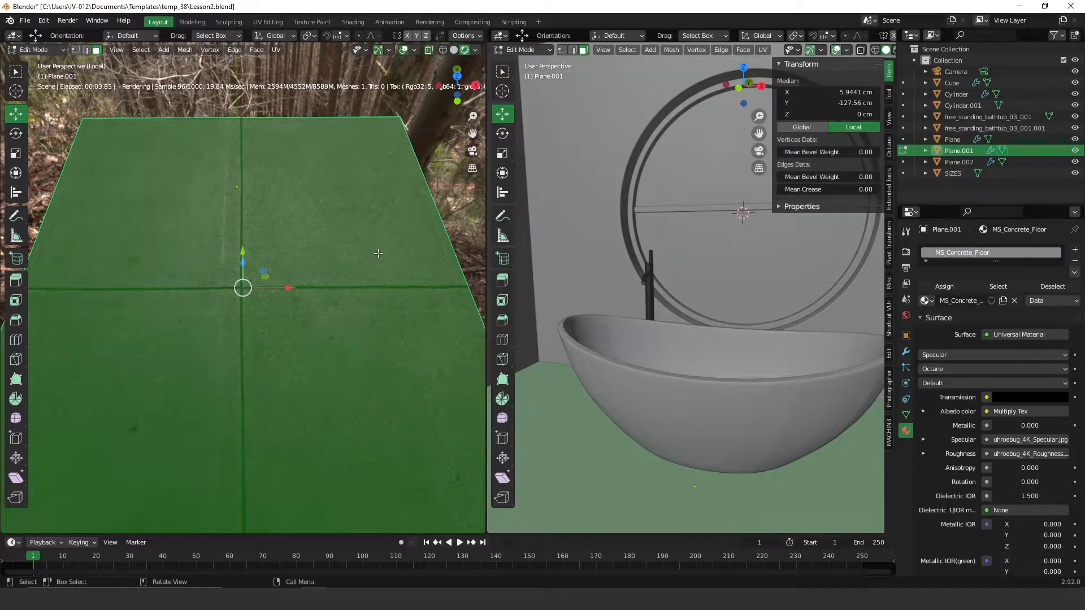
pyautogui.click(500, 35)
pyautogui.click(534, 158)
pyautogui.moveTo(606, 229); pyautogui.dragTo(791, 128, button='middle')
pyautogui.keyDown('ctrl'); pyautogui.moveTo(647, 210); pyautogui.dragTo(666, 266, button='middle'); pyautogui.keyUp('ctrl')
pyautogui.moveTo(666, 254); pyautogui.dragTo(733, 157, button='middle')
pyautogui.keyDown('ctrl'); pyautogui.moveTo(663, 328); pyautogui.dragTo(699, 167, button='middle'); pyautogui.keyUp('ctrl')
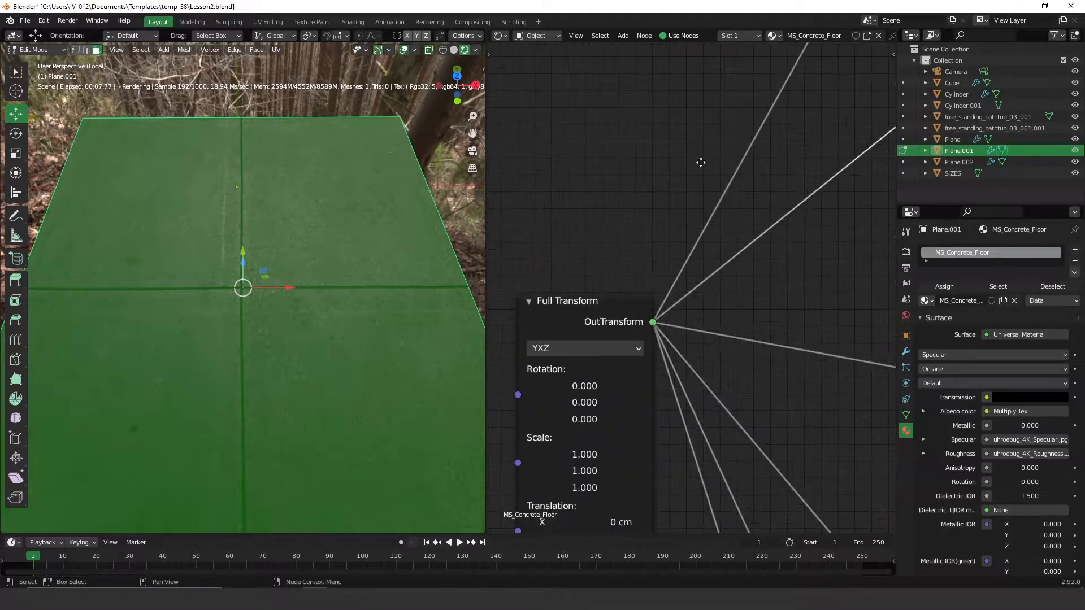
pyautogui.moveTo(582, 364); pyautogui.dragTo(618, 280, button='middle')
pyautogui.moveTo(625, 373); pyautogui.dragTo(618, 407)
pyautogui.write('0.5')
pyautogui.press('Return')
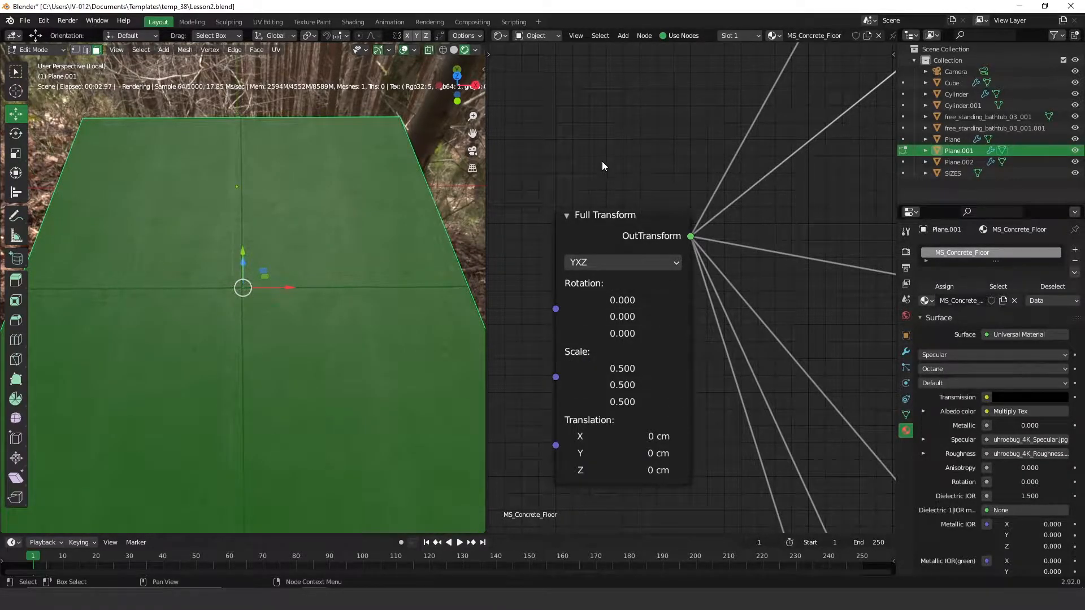
pyautogui.hotkey('ctrl', 'Tab')
pyautogui.click(324, 100)
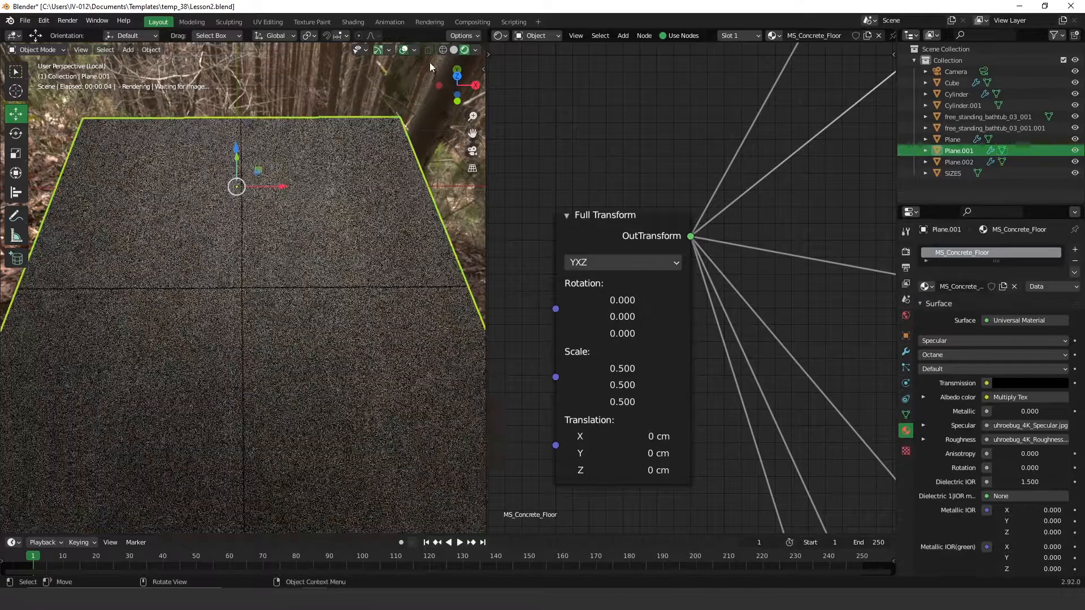
# Step: Clear the Octane render cache and restart the rendered viewport preview
pyautogui.press('q')
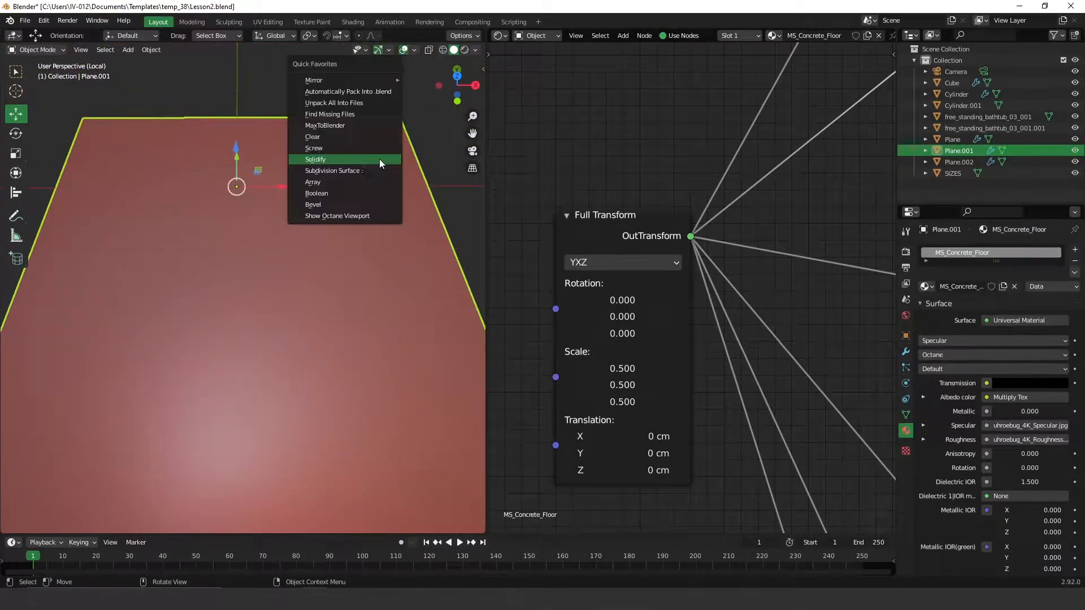
pyautogui.click(324, 139)
pyautogui.click(460, 52)
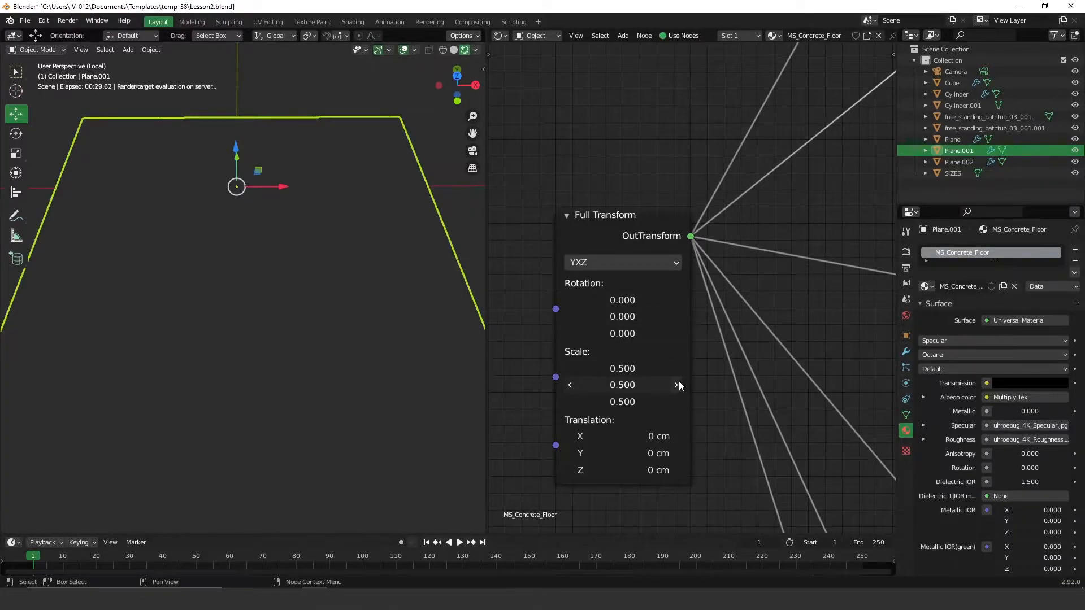
# Step: Set the Full Transform scale of MS_Concrete_Floor to 0.25 on all three axes
pyautogui.moveTo(634, 368); pyautogui.dragTo(631, 402)
pyautogui.write('0')
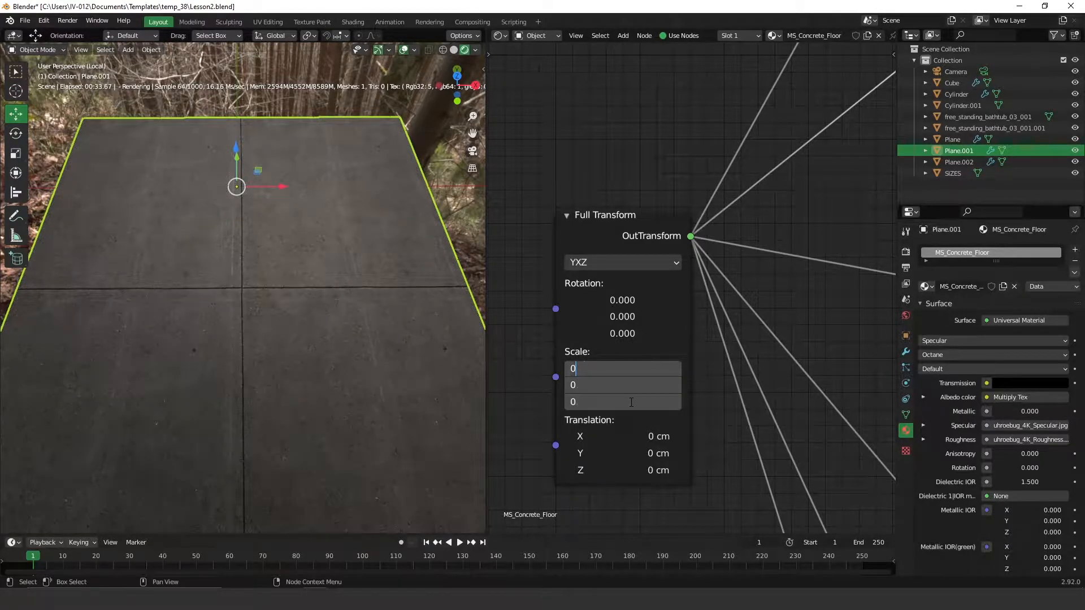
pyautogui.write('.2')
pyautogui.press('Return')
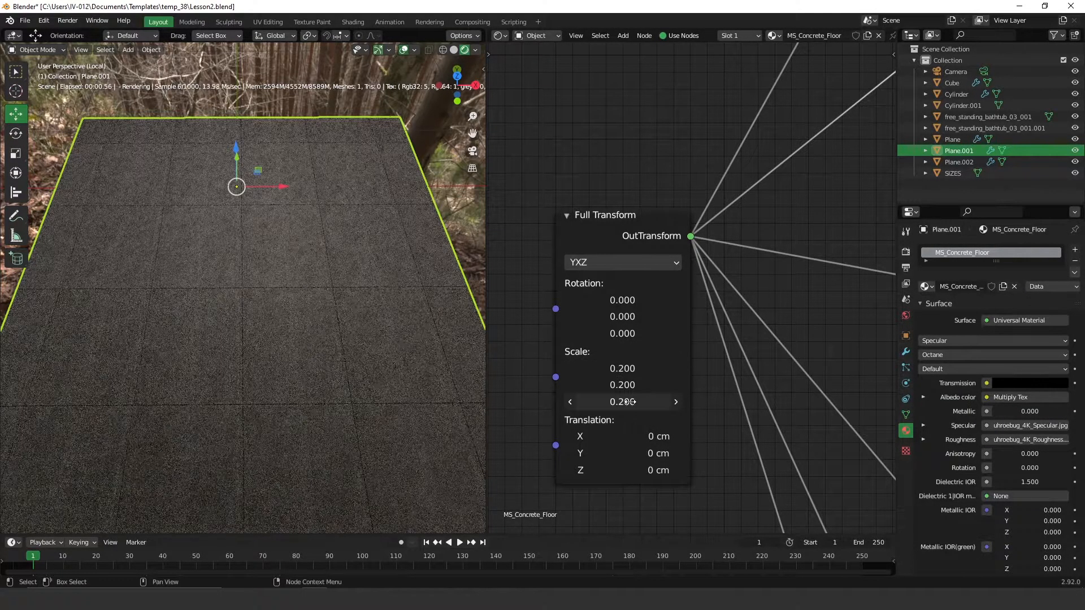
pyautogui.moveTo(633, 366); pyautogui.dragTo(619, 414)
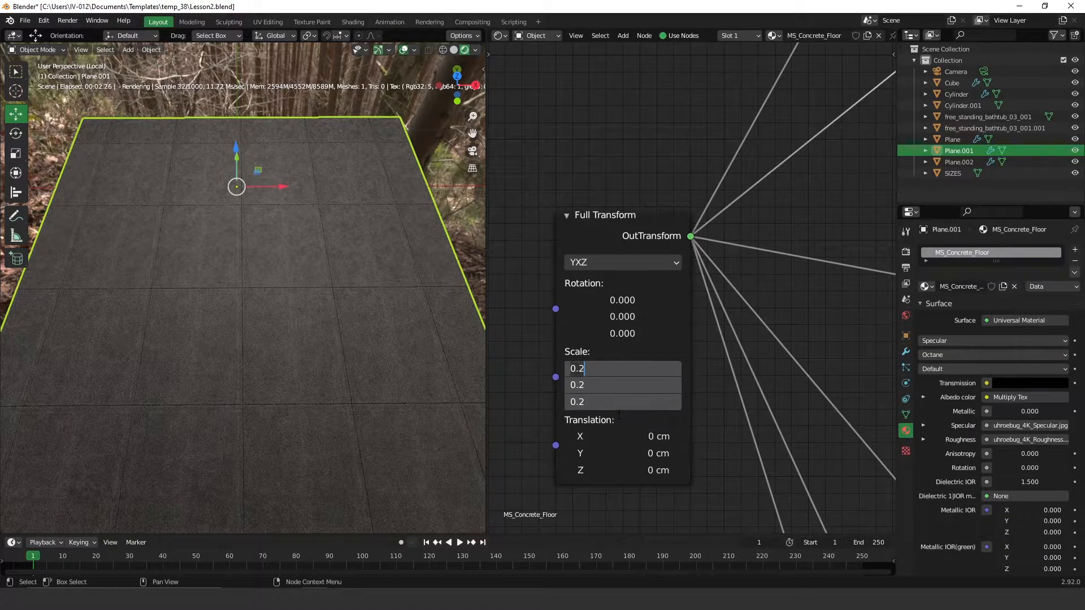
pyautogui.write('5')
pyautogui.press('Return')
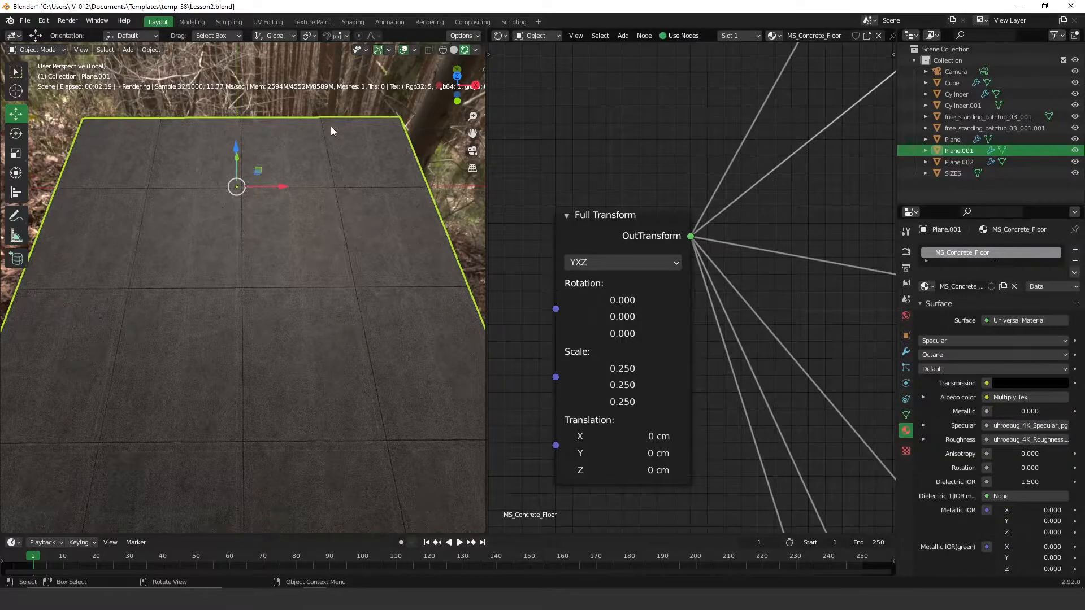
# Step: View the scene through the camera and set the gamma of the uhroebug_4K_Albedo.jpg texture to 1.07
pyautogui.press('KP_0')
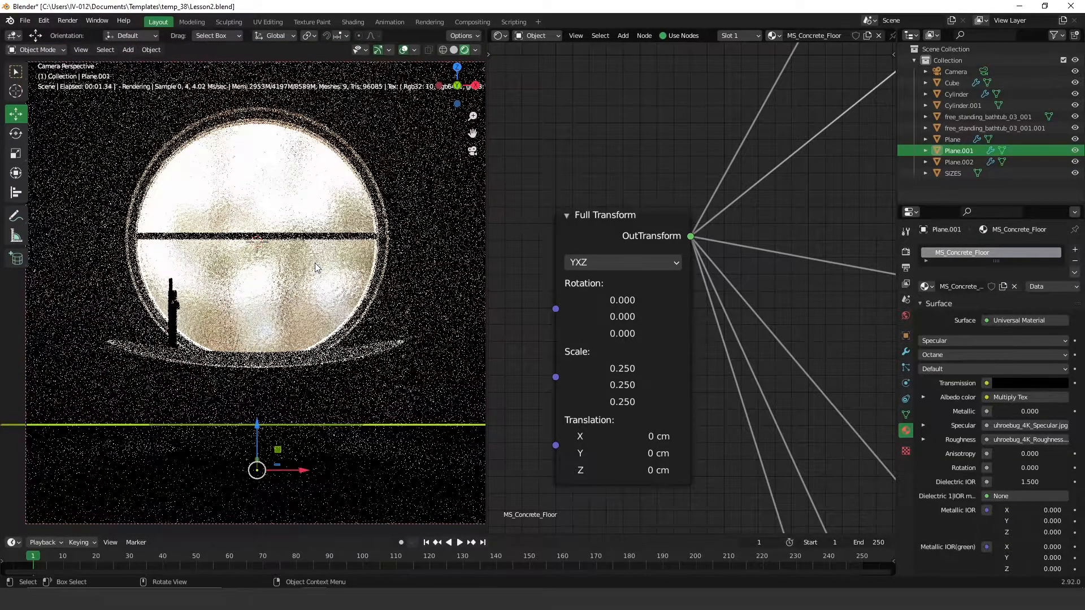
pyautogui.moveTo(809, 121); pyautogui.dragTo(566, 426, button='middle')
pyautogui.moveTo(768, 259); pyautogui.dragTo(700, 258)
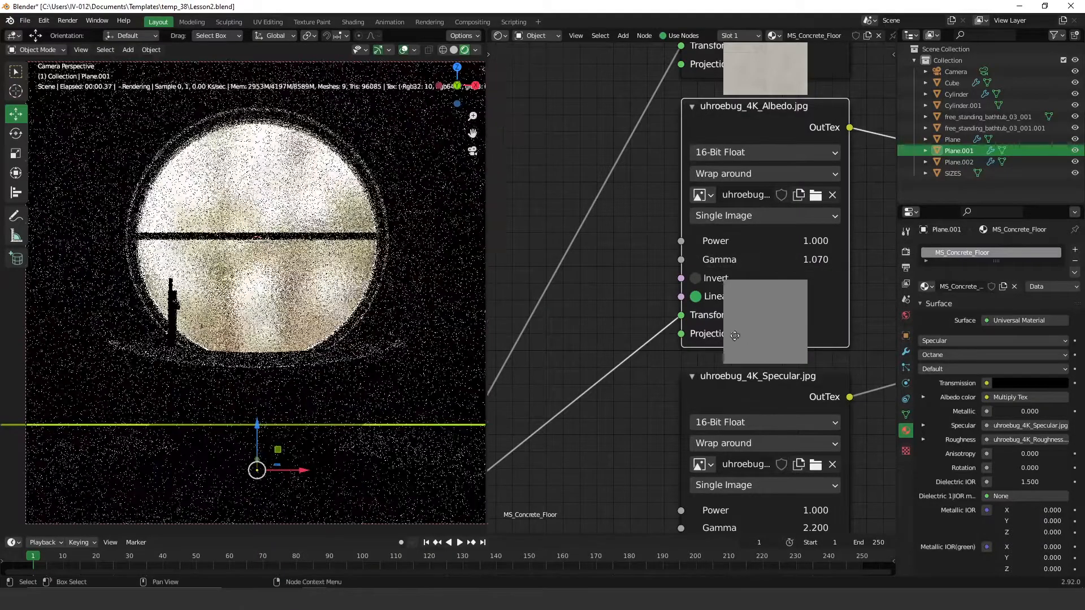
pyautogui.moveTo(743, 346); pyautogui.dragTo(599, 195, button='middle')
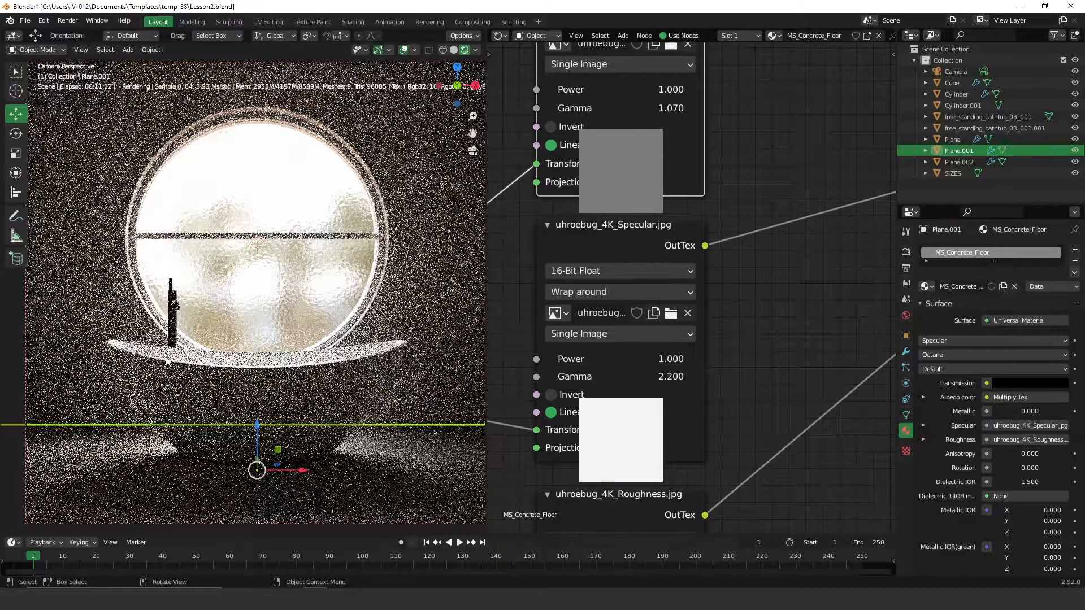
# Step: Limit the viewport's render region to the floor area on the right side of the bathtub's base
pyautogui.hotkey('ctrl', 'b')
pyautogui.moveTo(275, 409); pyautogui.dragTo(476, 525)
pyautogui.keyDown('shift'); pyautogui.moveTo(348, 323); pyautogui.dragTo(367, 243, button='middle'); pyautogui.keyUp('shift')
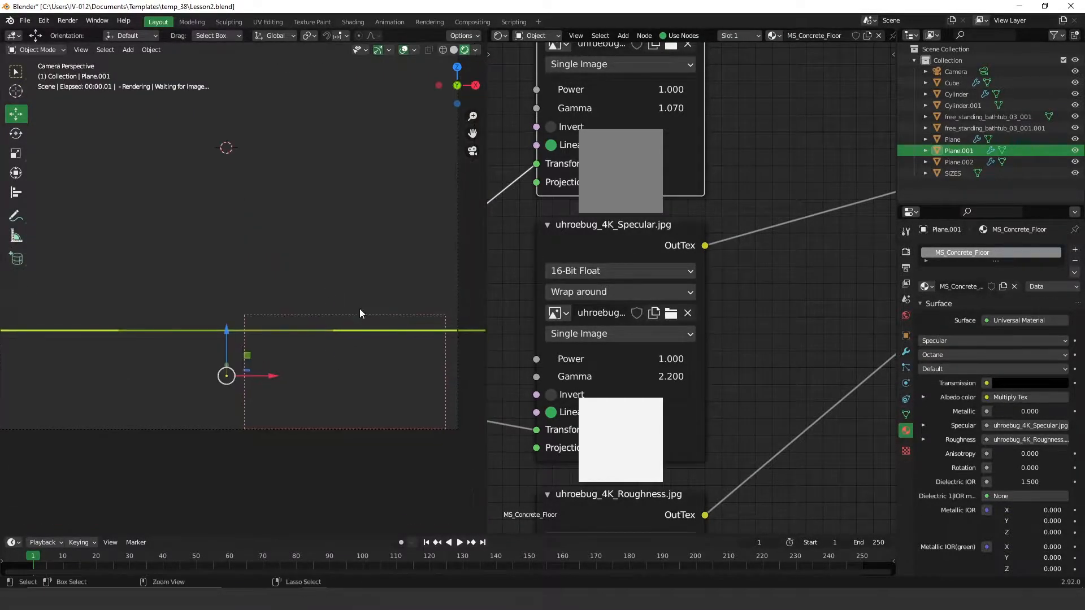
pyautogui.keyDown('shift'); pyautogui.moveTo(390, 389); pyautogui.dragTo(262, 258, button='middle'); pyautogui.keyUp('shift')
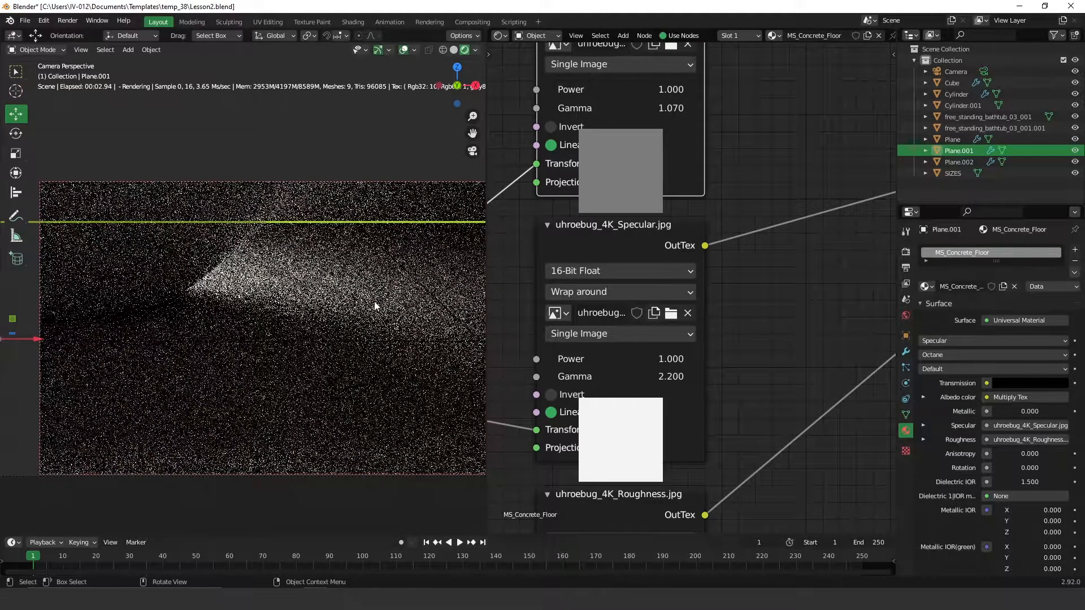
# Step: Set the camera's Octane imager exposure to 11.86 and its highlight compression to 1
pyautogui.click(956, 73)
pyautogui.scroll(-15, 961, 449)
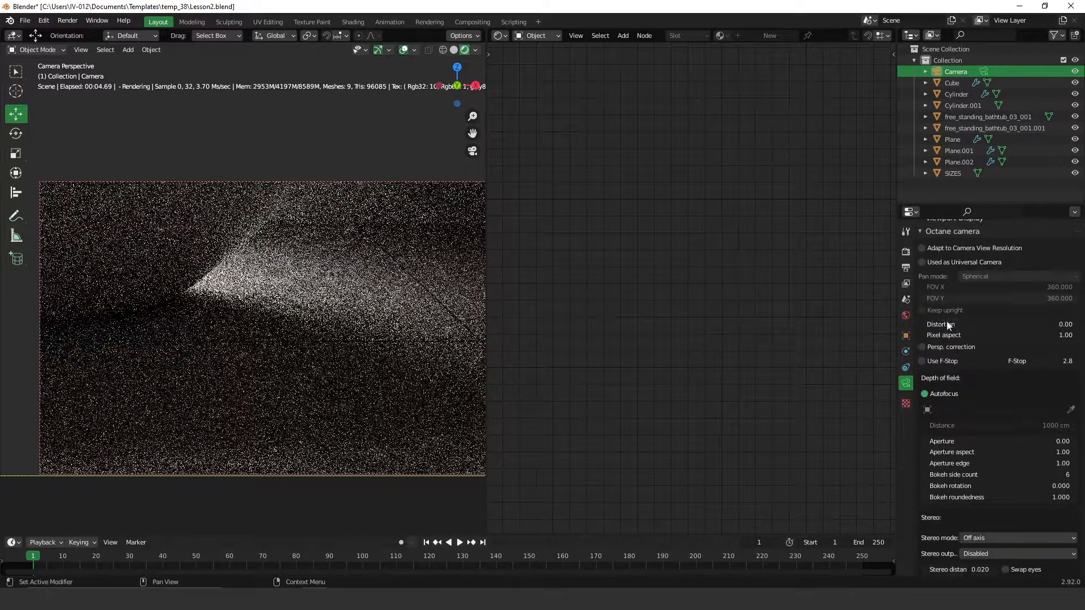
pyautogui.scroll(-12, 961, 337)
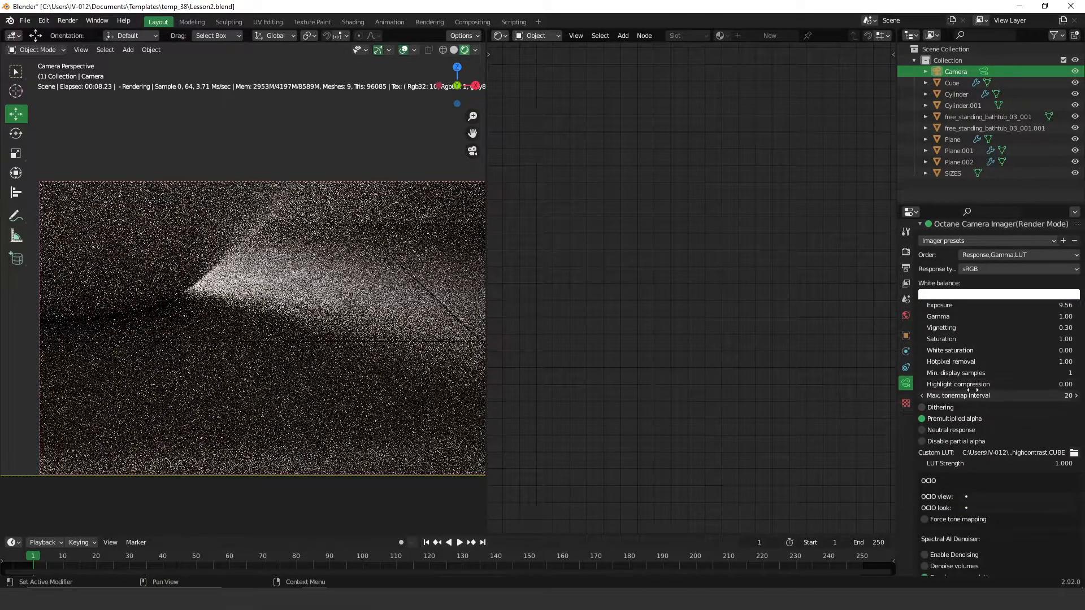
pyautogui.moveTo(953, 305); pyautogui.dragTo(967, 303)
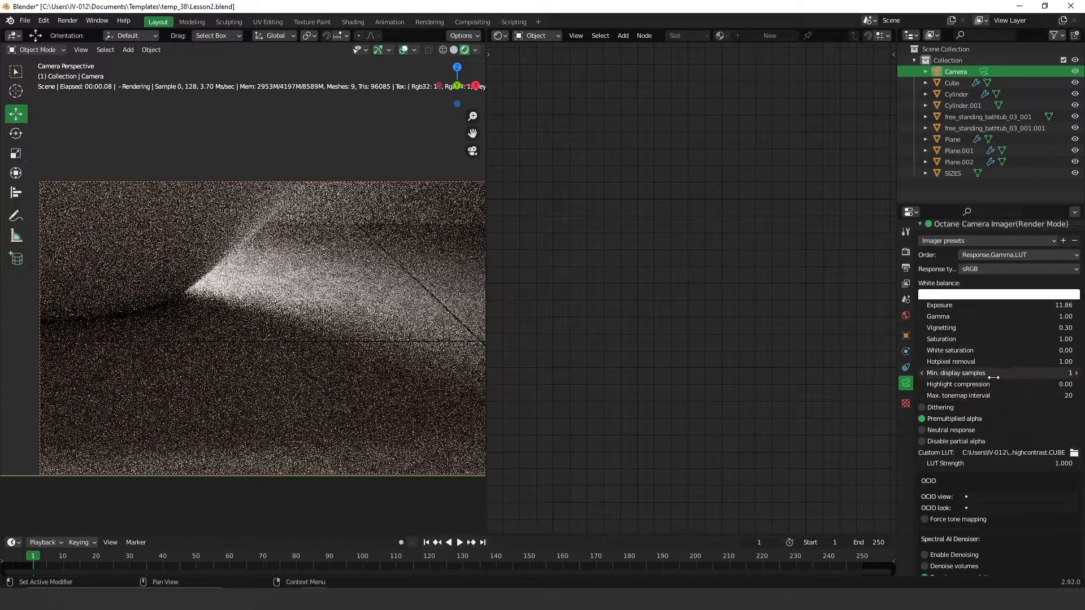
pyautogui.click(953, 384)
pyautogui.write('1')
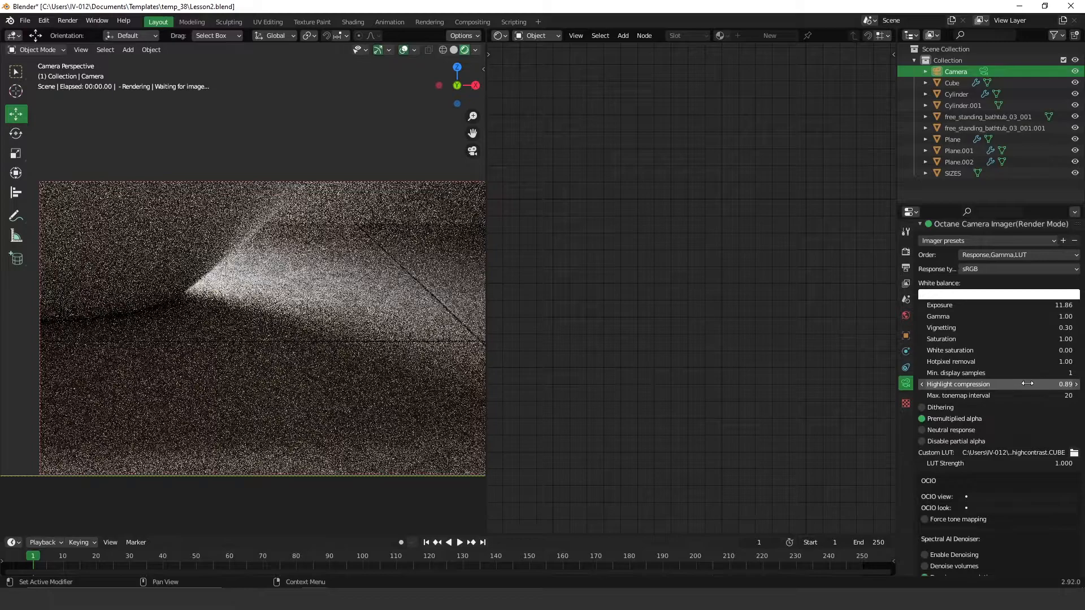
pyautogui.press('Return')
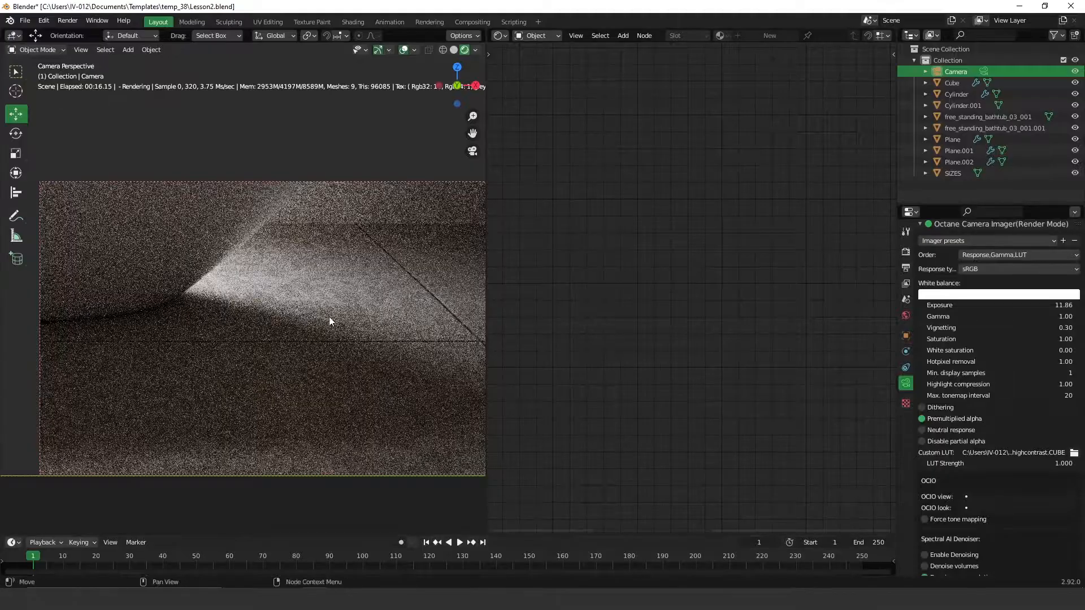
# Step: Expand the viewport's render region to cover the whole camera frame
pyautogui.keyDown('ctrl'); pyautogui.moveTo(344, 306); pyautogui.dragTo(357, 340, button='middle'); pyautogui.keyUp('ctrl')
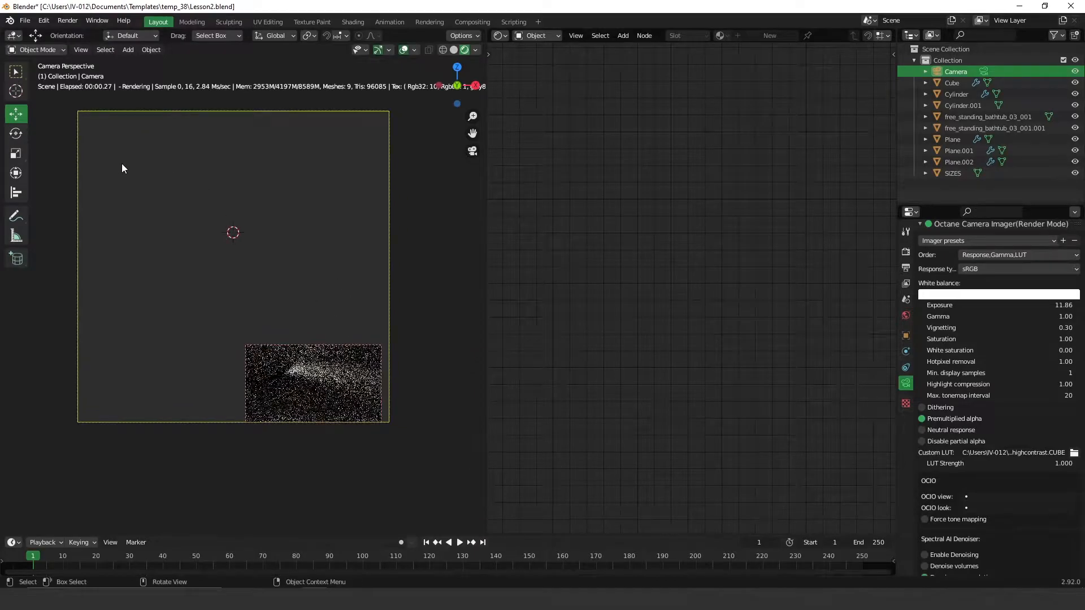
pyautogui.hotkey('ctrl', 'b')
pyautogui.moveTo(64, 103)
pyautogui.mouseDown()
pyautogui.moveTo(266, 268)
pyautogui.moveTo(432, 449)
pyautogui.mouseUp()
pyautogui.keyDown('shift'); pyautogui.moveTo(262, 291); pyautogui.dragTo(304, 256, button='middle'); pyautogui.keyUp('shift')
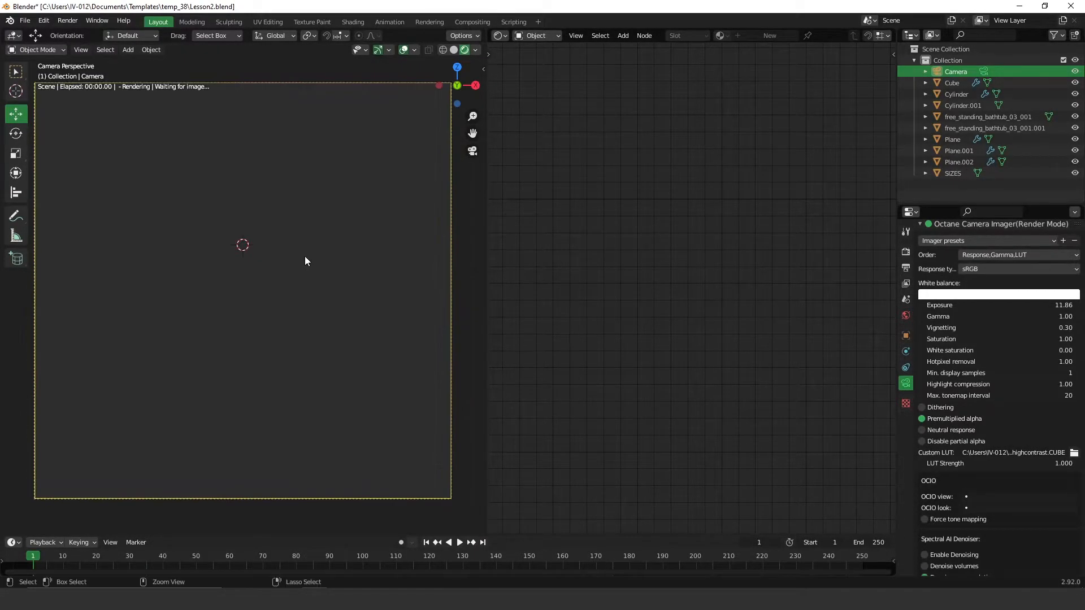
# Step: Replace the white 02 material of the free-standing bathtub tap with an Octane Metal Material
pyautogui.keyDown('ctrl'); pyautogui.moveTo(158, 328); pyautogui.dragTo(175, 268, button='middle'); pyautogui.keyUp('ctrl')
pyautogui.click(154, 304)
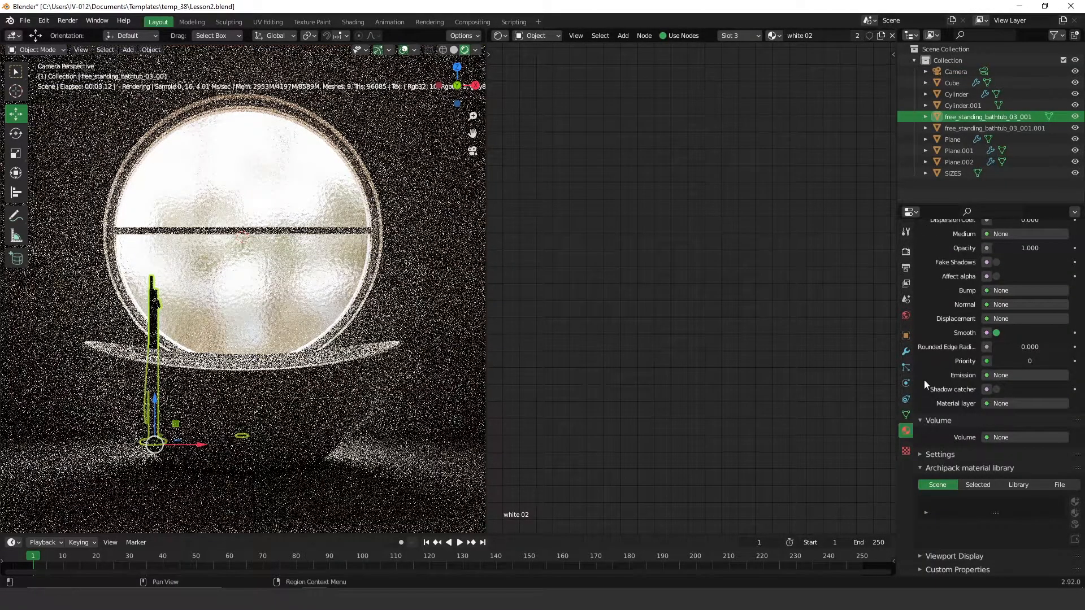
pyautogui.scroll(5, 938, 271)
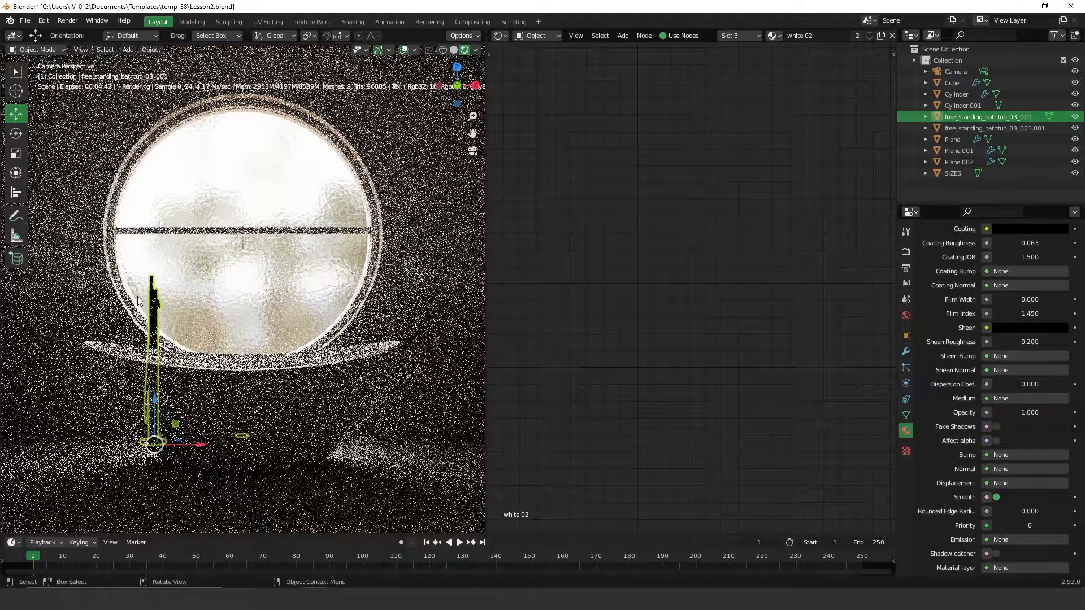
pyautogui.rightClick(152, 305)
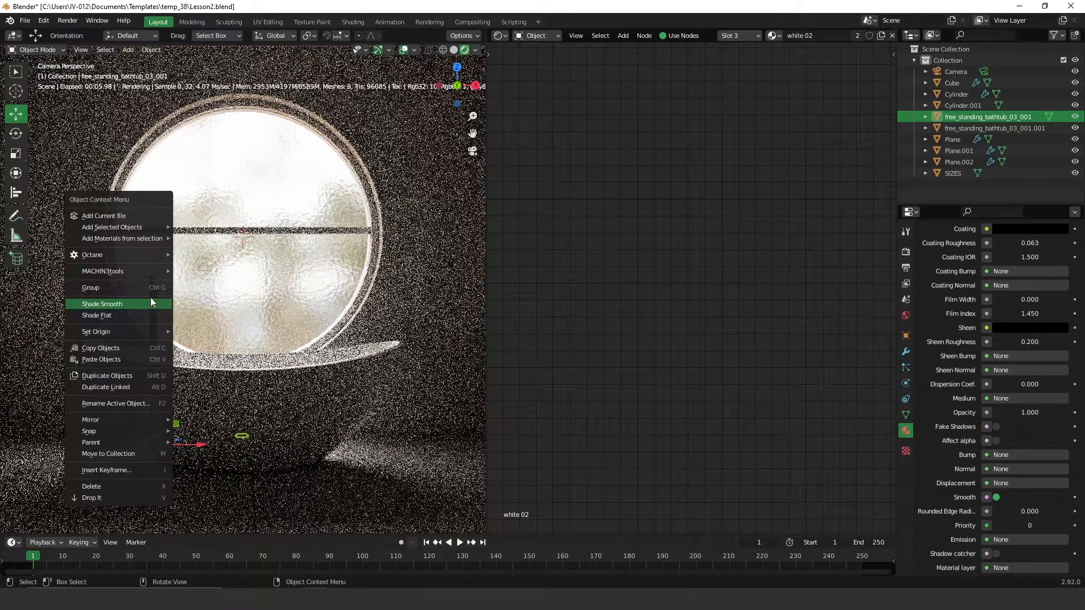
pyautogui.moveTo(141, 255)
pyautogui.moveTo(212, 254)
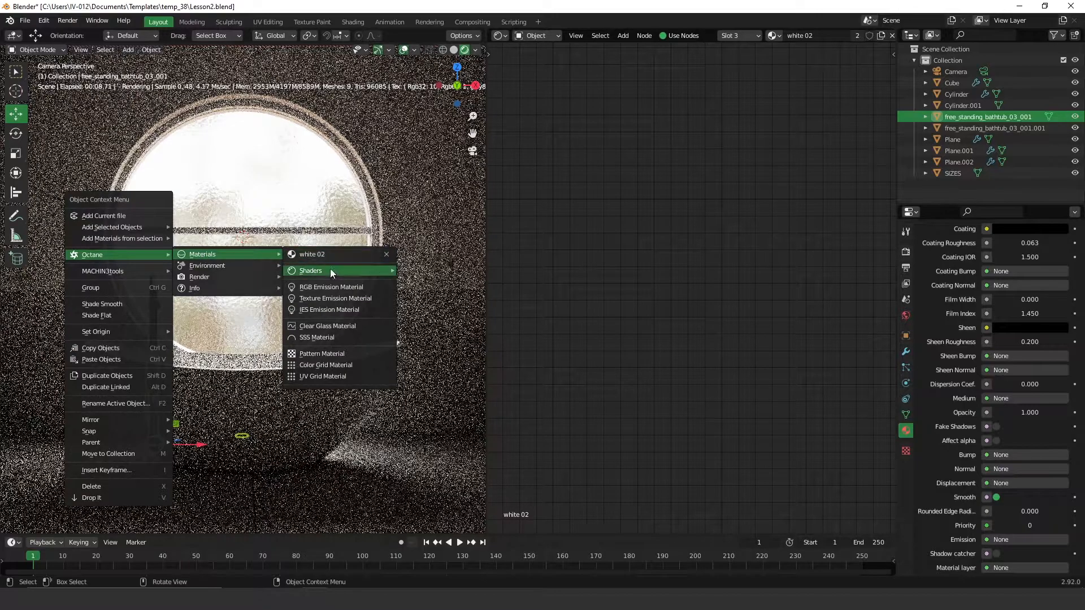
pyautogui.moveTo(332, 269)
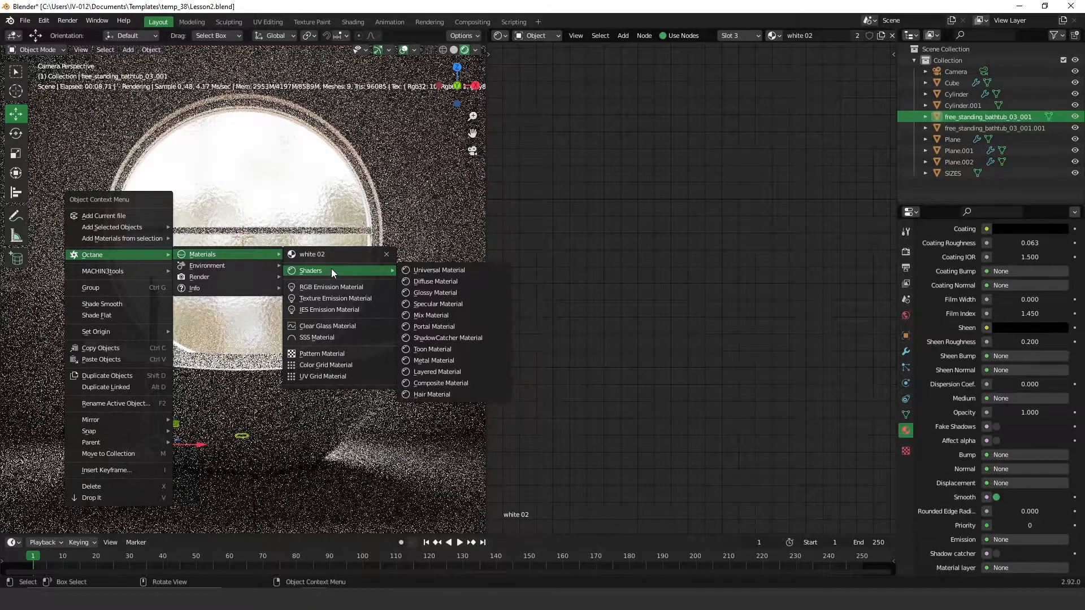
pyautogui.click(443, 361)
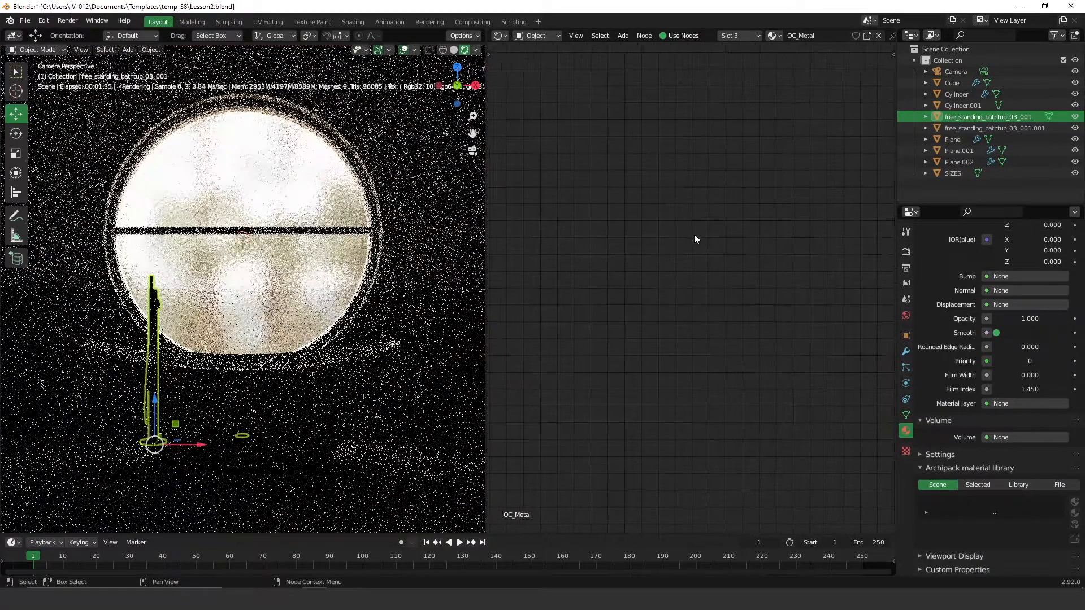
# Step: Set the tap's OC_Metal material to roughness 0 and specular 0.61
pyautogui.press('Home')
pyautogui.scroll(5, 622, 226)
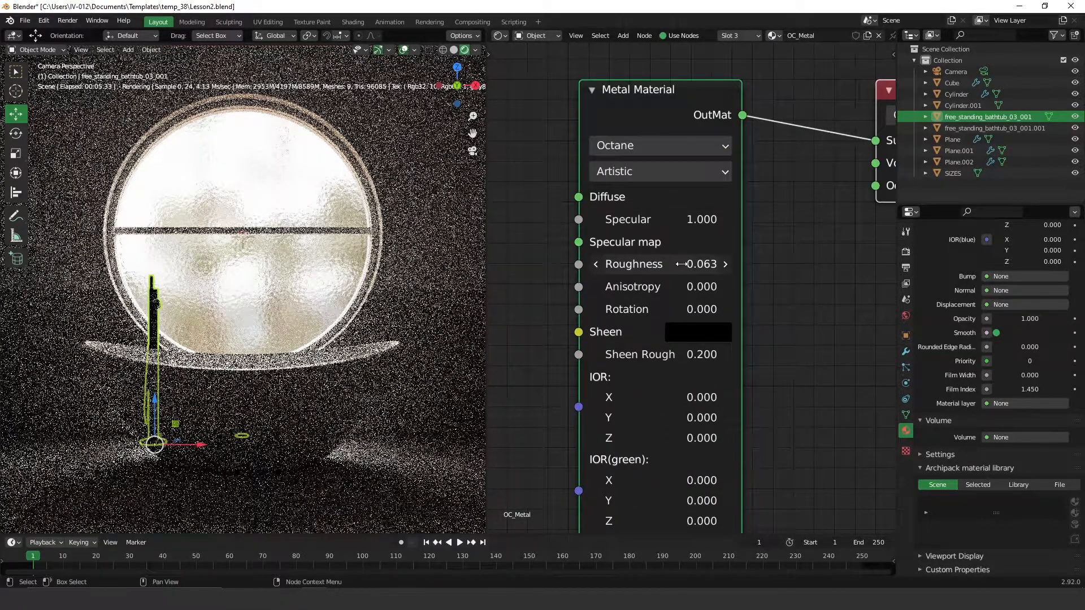
pyautogui.moveTo(666, 262); pyautogui.dragTo(656, 262)
pyautogui.moveTo(653, 219); pyautogui.dragTo(601, 220)
pyautogui.keyDown('ctrl'); pyautogui.moveTo(125, 298); pyautogui.dragTo(196, 209, button='middle'); pyautogui.keyUp('ctrl')
pyautogui.keyDown('shift'); pyautogui.moveTo(71, 305); pyautogui.dragTo(289, 244, button='middle'); pyautogui.keyUp('shift')
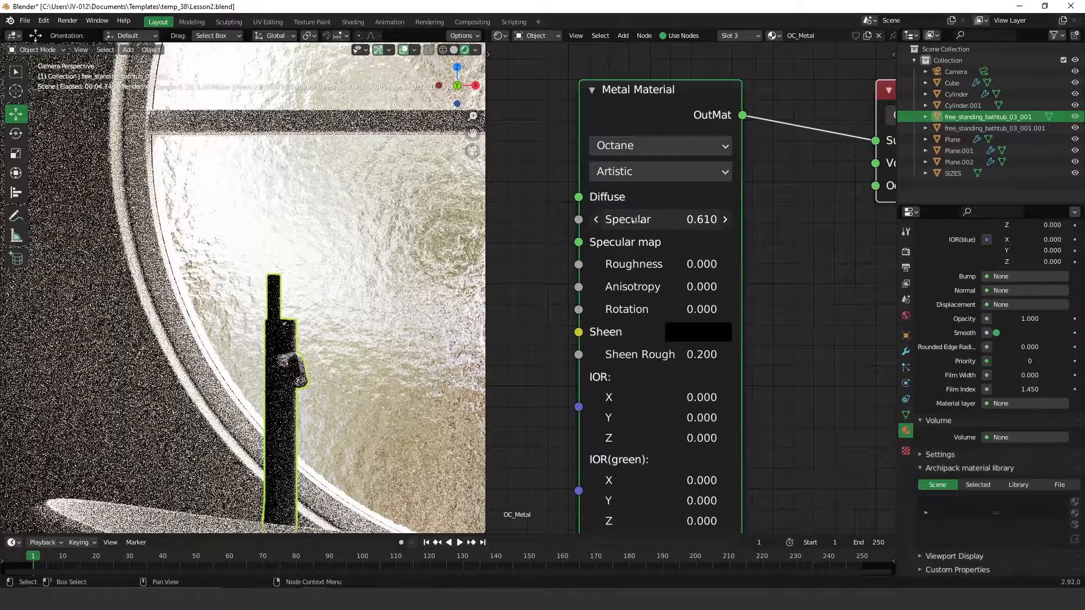
# Step: Remove all material slots from the free-standing bathtub tap
pyautogui.moveTo(773, 245); pyautogui.dragTo(713, 266, button='middle')
pyautogui.moveTo(1005, 269); pyautogui.dragTo(986, 507, button='middle')
pyautogui.moveTo(1002, 293); pyautogui.dragTo(998, 472, button='middle')
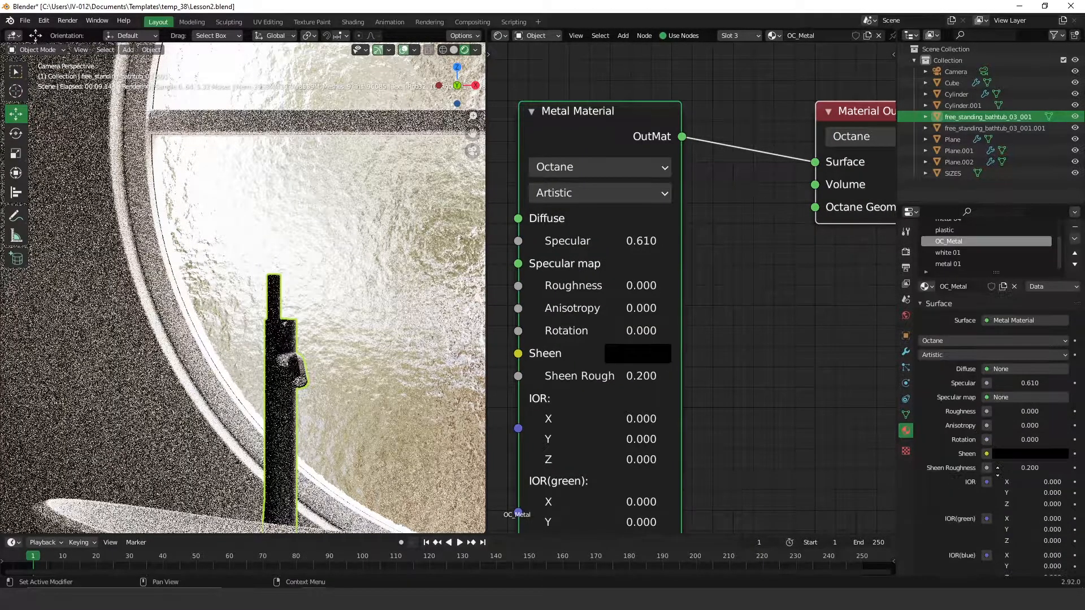
pyautogui.scroll(2, 968, 284)
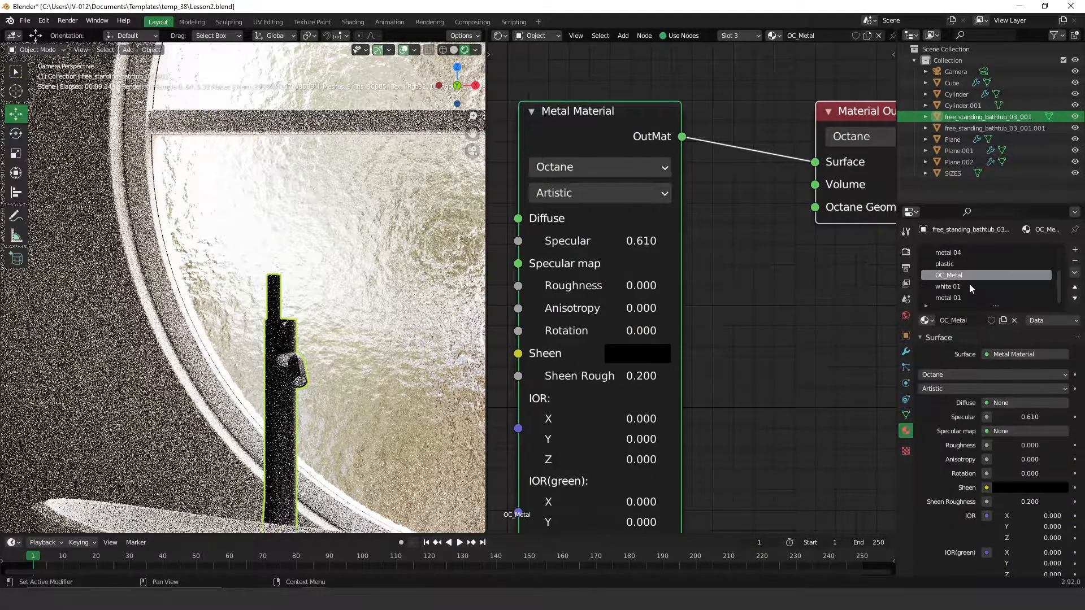
pyautogui.click(1075, 261)
pyautogui.click(1075, 261)
pyautogui.click(1075, 262)
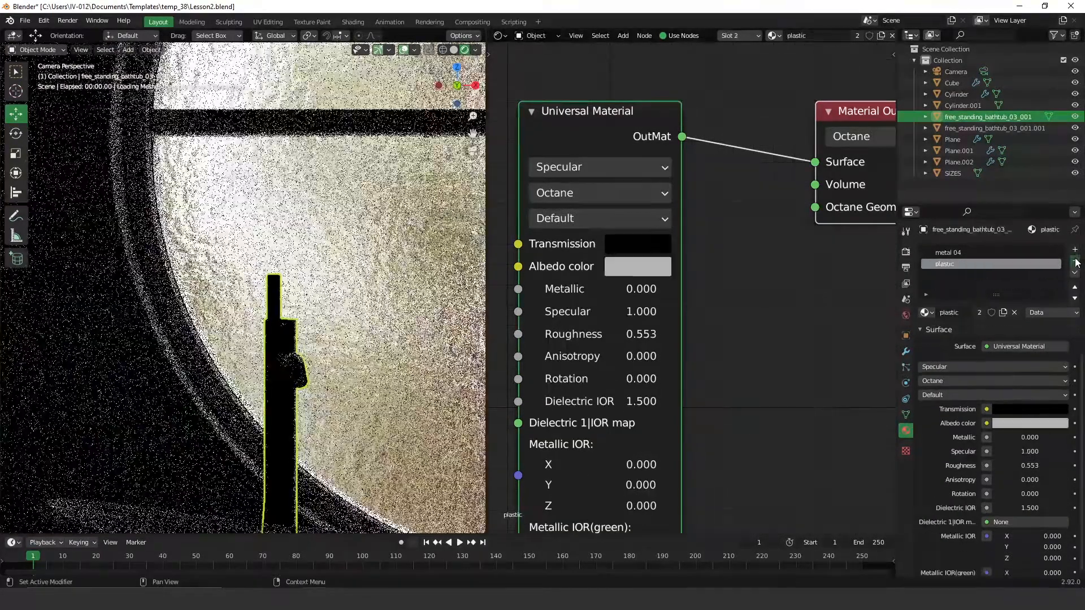
pyautogui.click(1075, 262)
pyautogui.click(1075, 262)
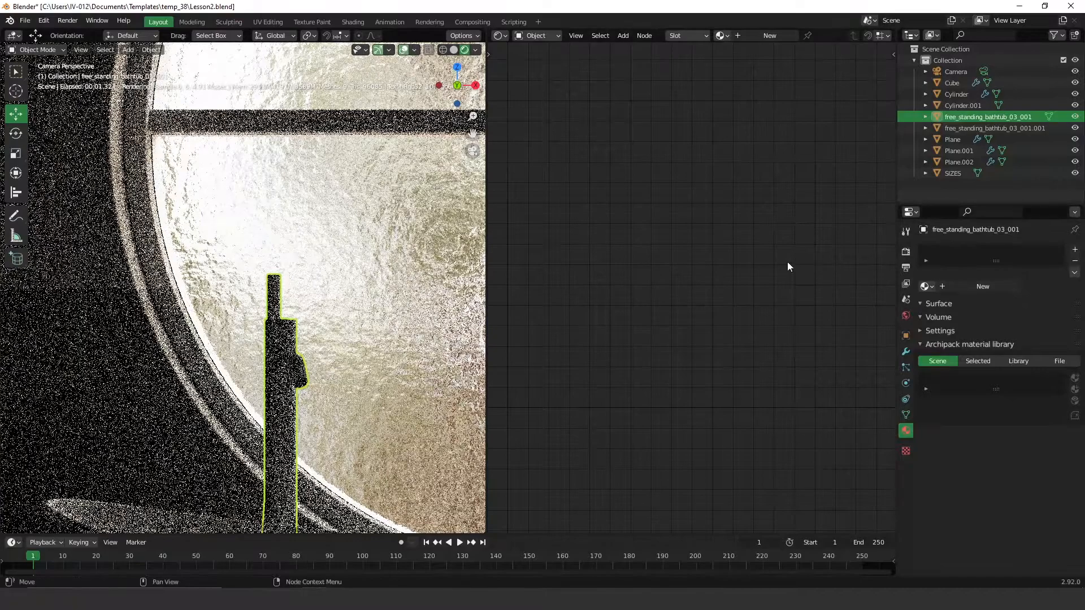
# Step: Assign a new Octane Metal Material to the tap, which has no material slots
pyautogui.rightClick(277, 338)
pyautogui.moveTo(280, 335)
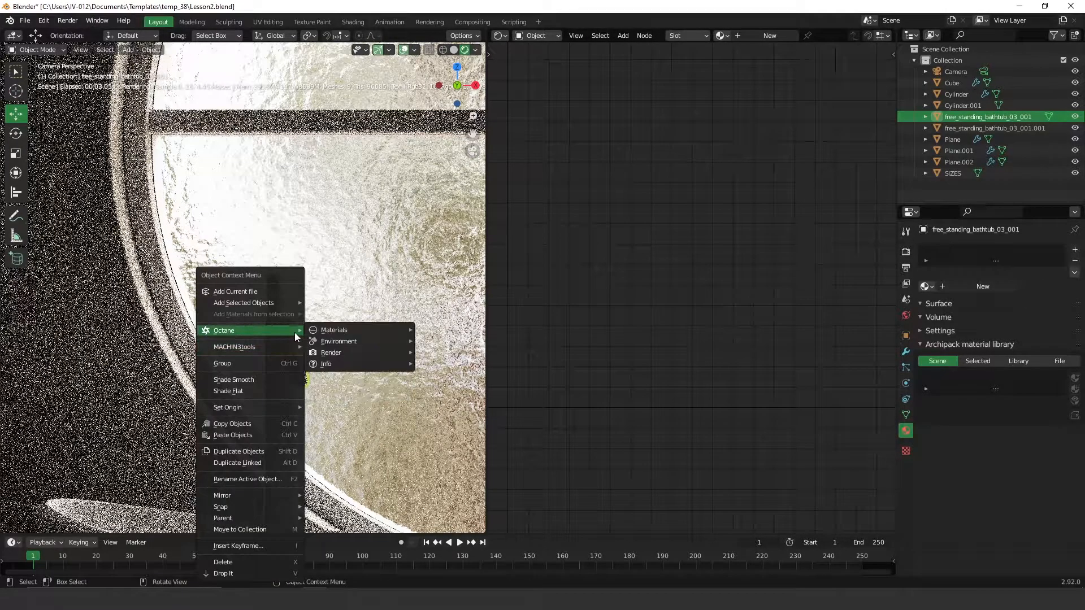
pyautogui.moveTo(334, 332)
pyautogui.moveTo(466, 347)
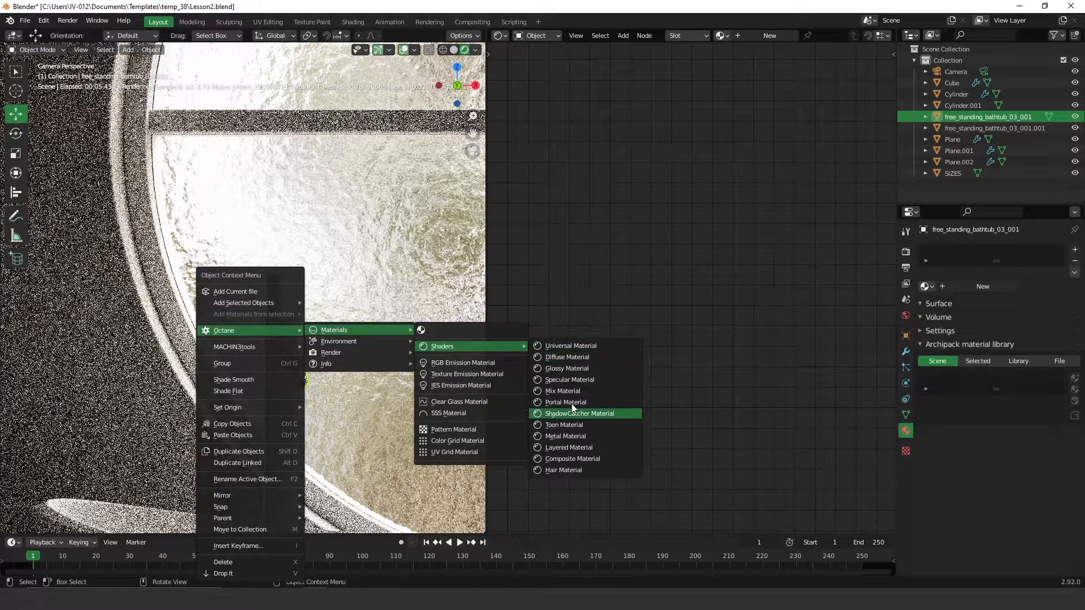
pyautogui.click(578, 436)
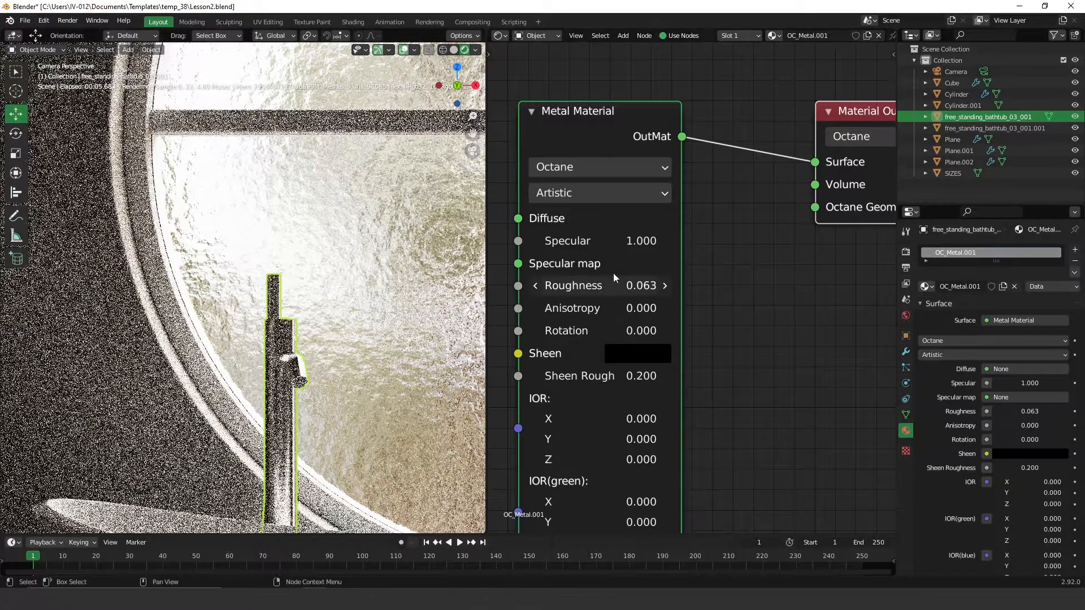
# Step: Set the tap's new metal material to roughness 0 and specular 0.77
pyautogui.moveTo(598, 286); pyautogui.dragTo(571, 286)
pyautogui.moveTo(590, 241)
pyautogui.mouseDown()
pyautogui.moveTo(531, 241)
pyautogui.moveTo(585, 241)
pyautogui.mouseUp()
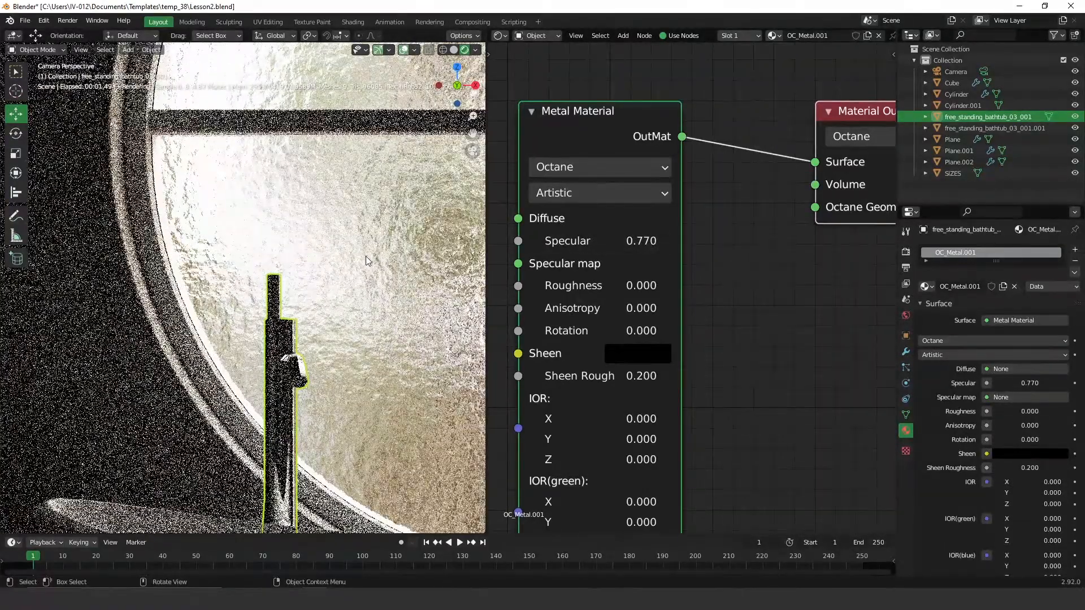
pyautogui.keyDown('ctrl'); pyautogui.moveTo(362, 226); pyautogui.dragTo(304, 289, button='middle'); pyautogui.keyUp('ctrl')
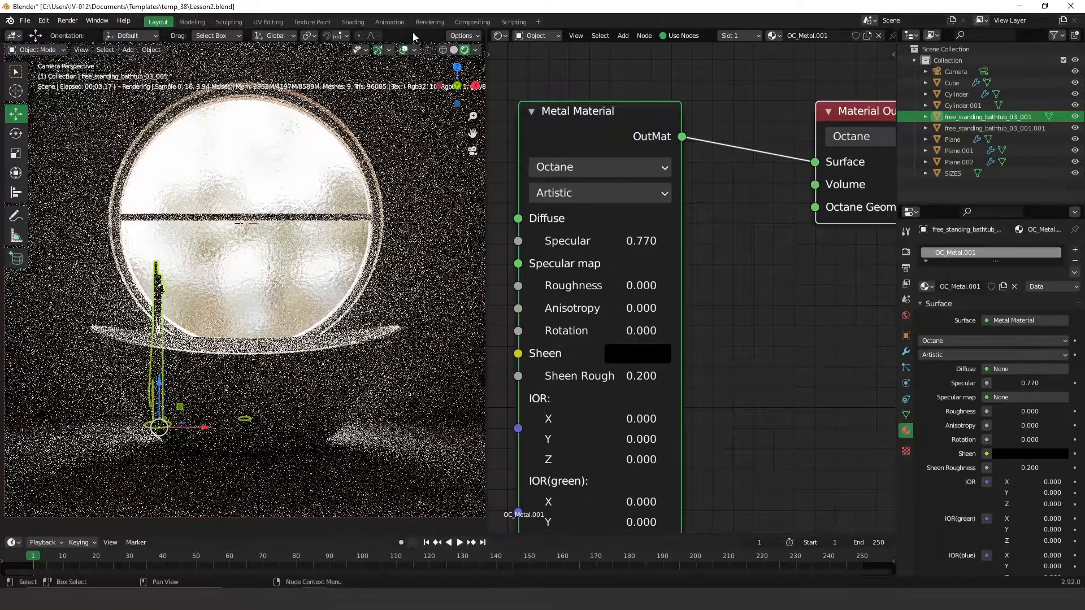
# Step: Set the viewport to solid shading and dismiss the reference render of the finished bathroom
pyautogui.click(454, 50)
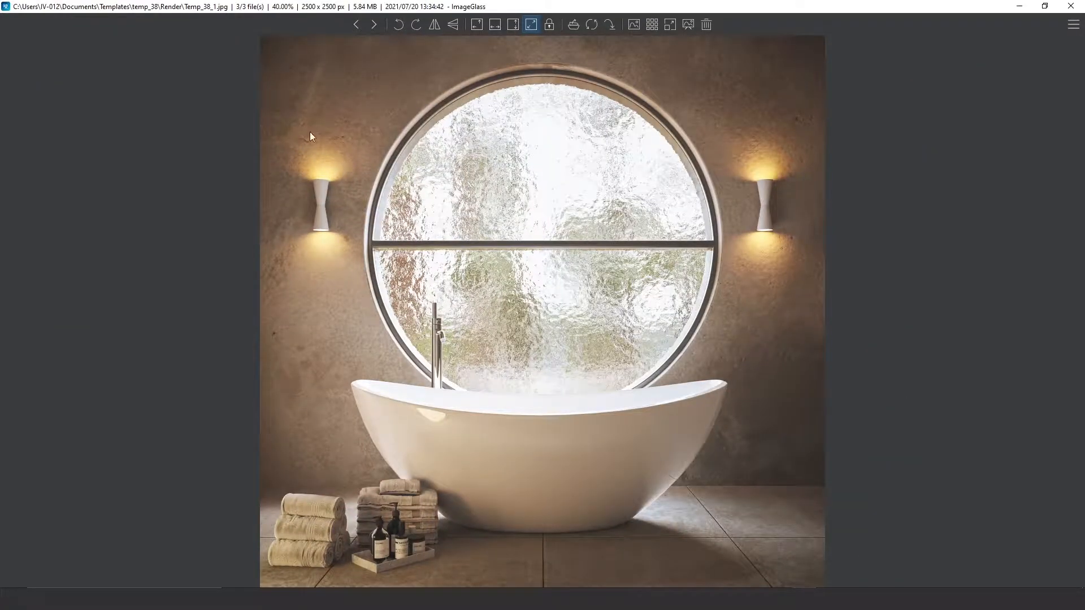
pyautogui.click(1021, 7)
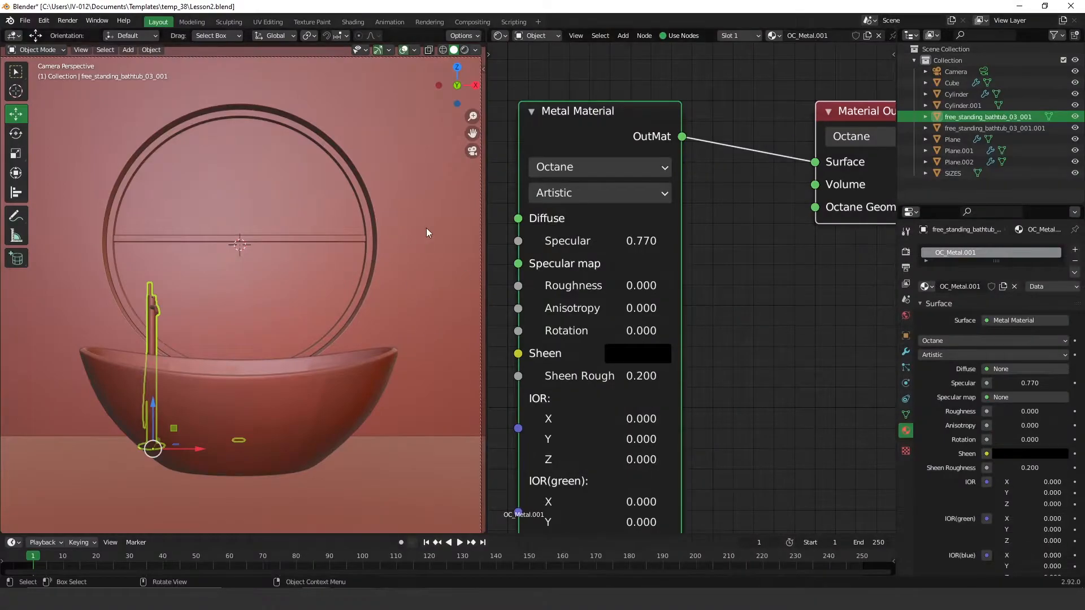
pyautogui.moveTo(405, 247)
pyautogui.mouseDown(button='middle')
pyautogui.moveTo(398, 268)
pyautogui.moveTo(396, 245)
pyautogui.moveTo(395, 256)
pyautogui.mouseUp(button='middle')
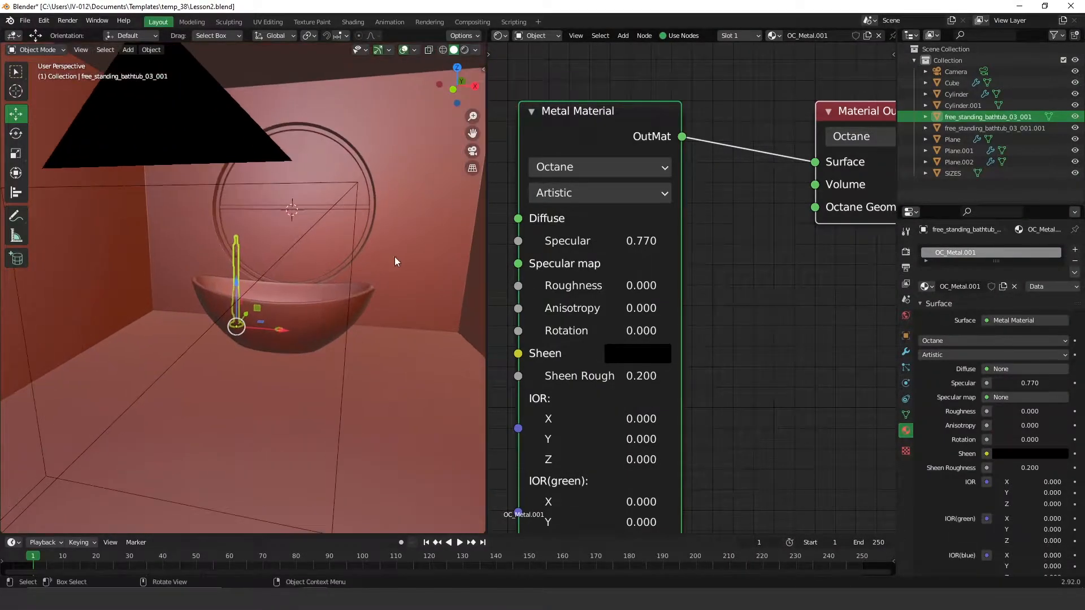
# Step: Add a cylinder mesh at the 3D cursor in the round window and scale it down to about 0.3
pyautogui.hotkey('shift', 'a')
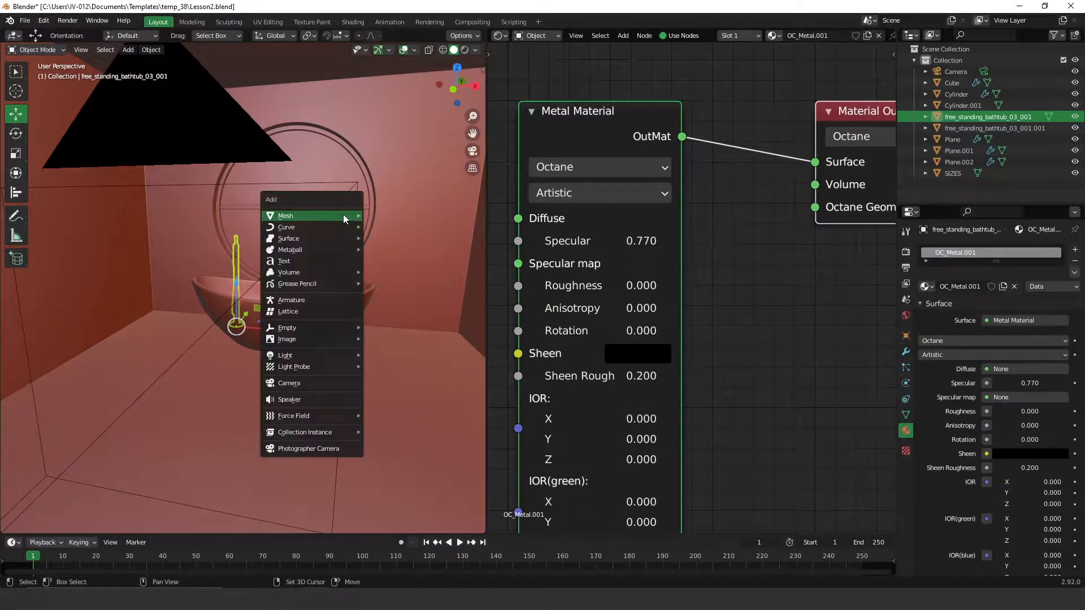
pyautogui.moveTo(344, 215)
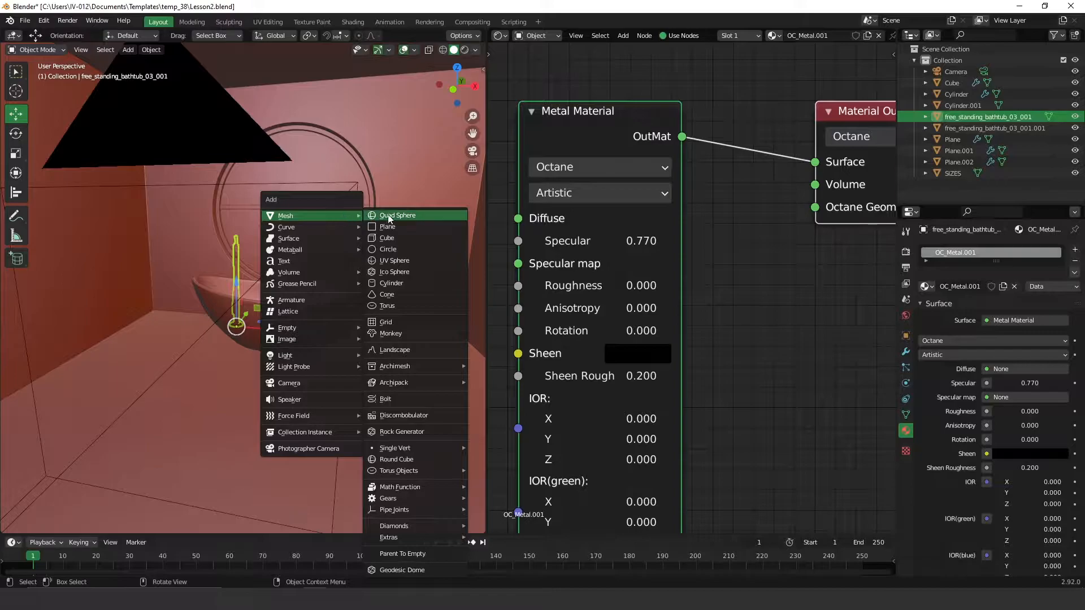
pyautogui.click(397, 283)
pyautogui.press('KP_Decimal')
pyautogui.keyDown('ctrl'); pyautogui.moveTo(387, 260); pyautogui.dragTo(360, 289, button='middle'); pyautogui.keyUp('ctrl')
pyautogui.press('s')
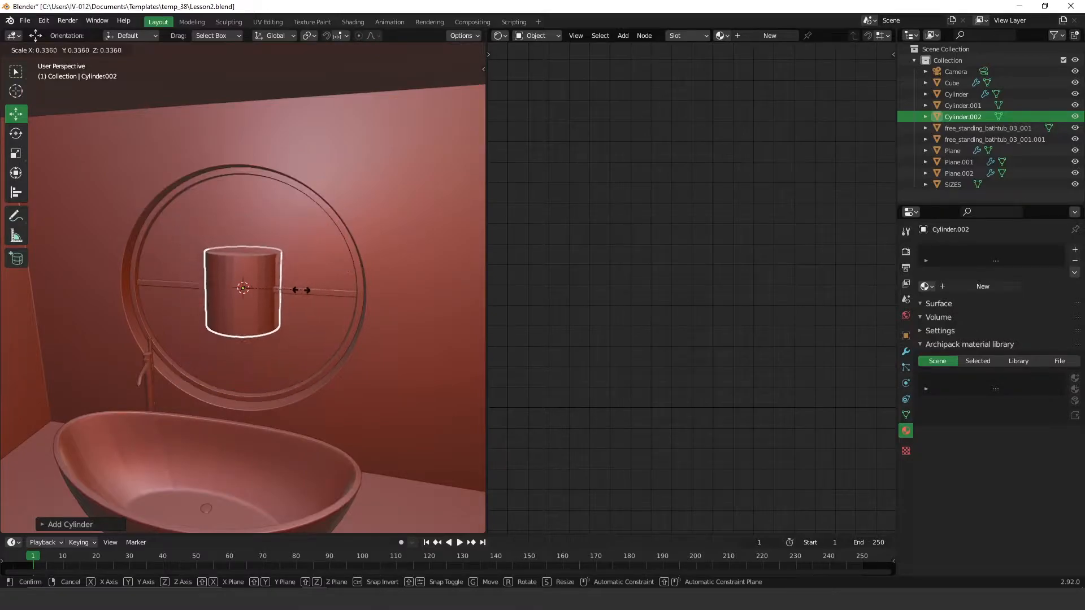
pyautogui.click(292, 290)
# Step: Move the cylinder along X to the wall beside the round window and scale it to about 0.44
pyautogui.moveTo(225, 287); pyautogui.dragTo(94, 280)
pyautogui.keyDown('shift'); pyautogui.moveTo(217, 285); pyautogui.dragTo(384, 350, button='middle'); pyautogui.keyUp('shift')
pyautogui.scroll(2, 251, 320)
pyautogui.moveTo(248, 355)
pyautogui.mouseDown()
pyautogui.moveTo(284, 361)
pyautogui.moveTo(245, 362)
pyautogui.mouseUp()
pyautogui.press('s')
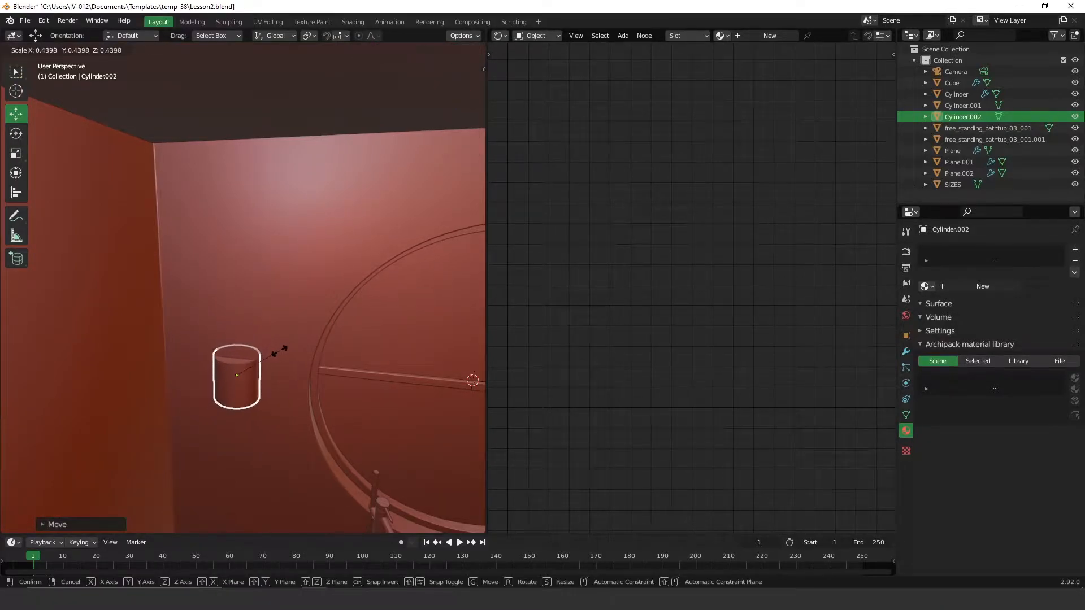
pyautogui.click(283, 354)
# Step: Scale the cylinder down further to wall-lamp size and raise it slightly along Z beside the window
pyautogui.press('KP_0')
pyautogui.scroll(-3, 286, 245)
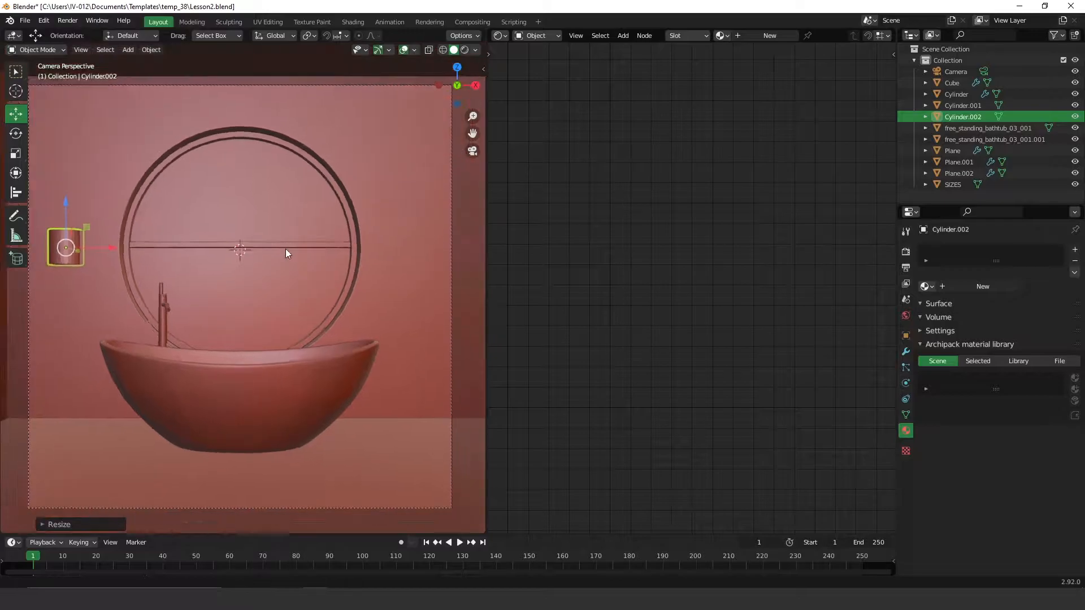
pyautogui.press('s')
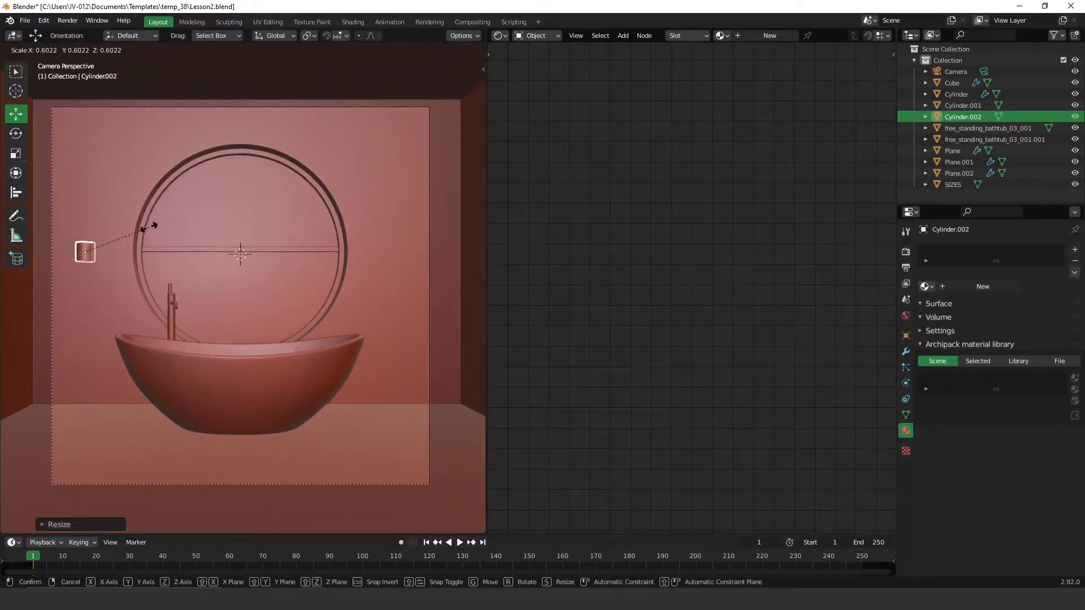
pyautogui.click(141, 235)
pyautogui.moveTo(88, 224); pyautogui.dragTo(89, 191)
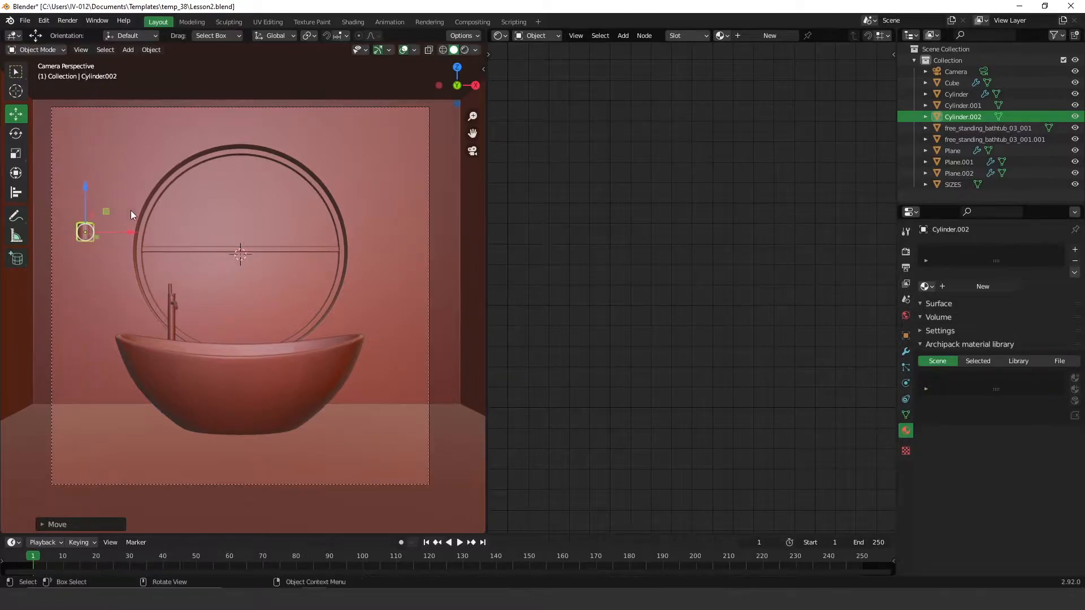
pyautogui.press('s')
pyautogui.click(145, 211)
# Step: Move the small cylinder along the Y axis to adjust its distance from the back wall
pyautogui.press('KP_Decimal')
pyautogui.scroll(-2, 297, 260)
pyautogui.moveTo(297, 260); pyautogui.dragTo(284, 302, button='middle')
pyautogui.scroll(-1, 284, 301)
pyautogui.moveTo(263, 272); pyautogui.dragTo(179, 324)
# Step: In Edit Mode, select the cylinder's top vertices and raise them along Z to more than double its height
pyautogui.scroll(-3, 184, 305)
pyautogui.moveTo(238, 317); pyautogui.dragTo(252, 241, button='middle')
pyautogui.hotkey('ctrl', 'Tab')
pyautogui.click(184, 198)
pyautogui.press('b')
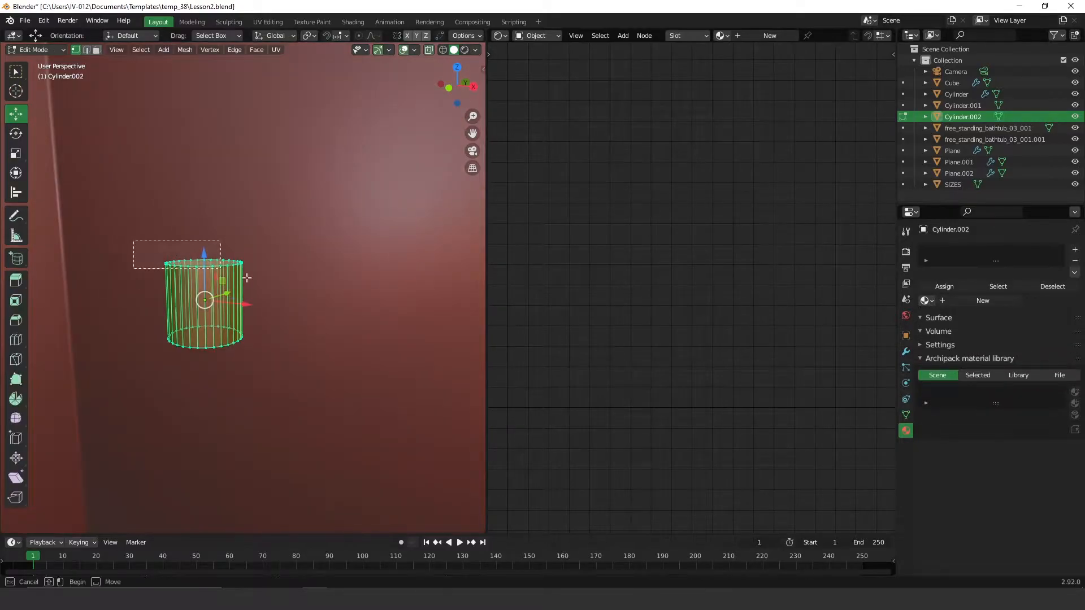
pyautogui.moveTo(227, 271); pyautogui.dragTo(252, 275)
pyautogui.moveTo(204, 238); pyautogui.dragTo(205, 129)
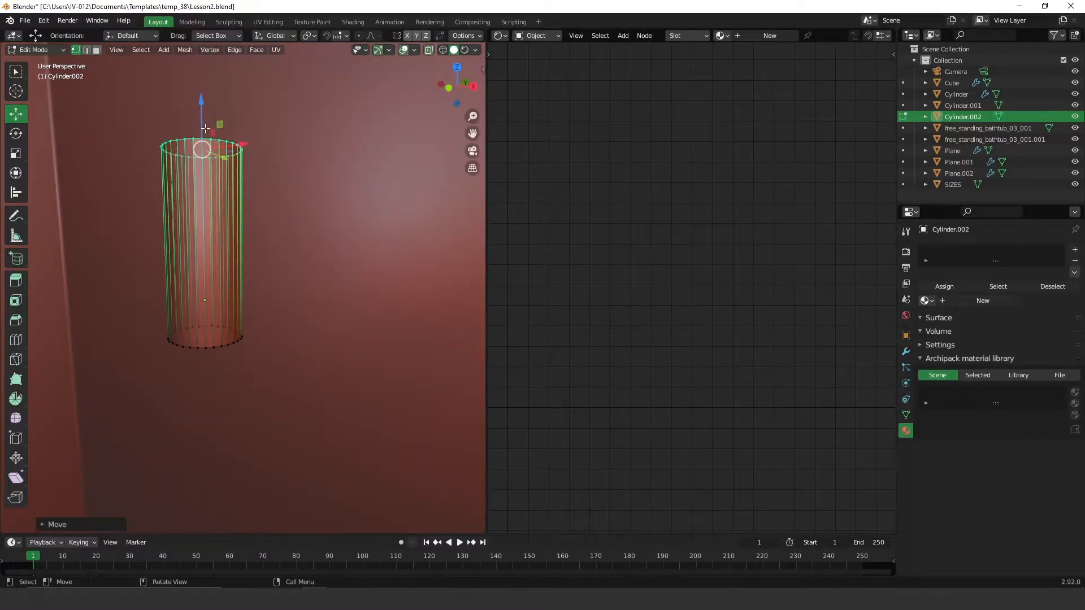
# Step: Scale the whole cylinder mesh down and adjust its height to form a slim vertical tube
pyautogui.press('KP_0')
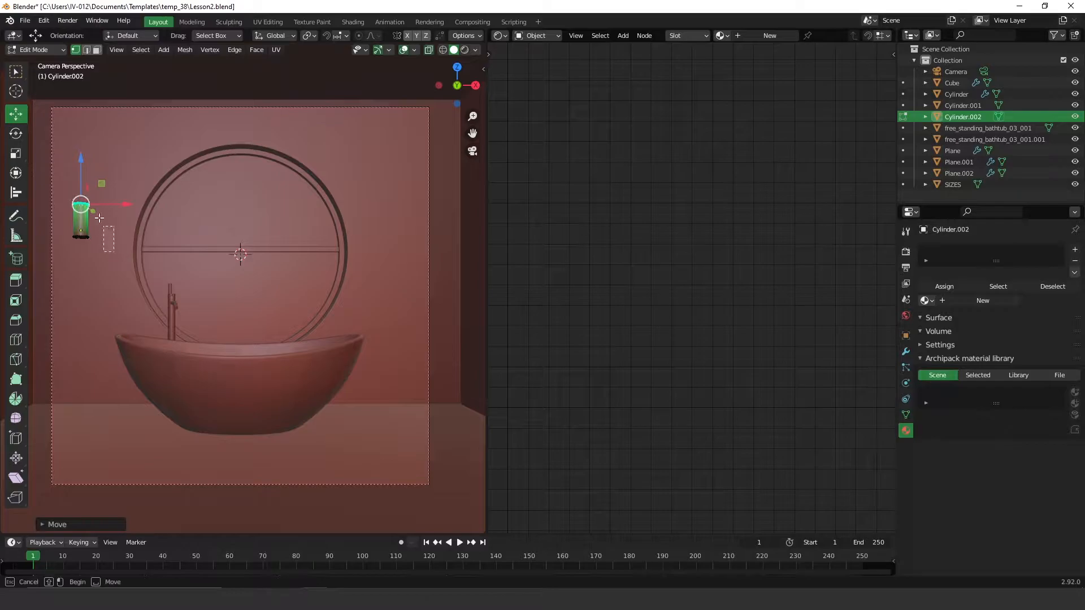
pyautogui.press('a')
pyautogui.press('s')
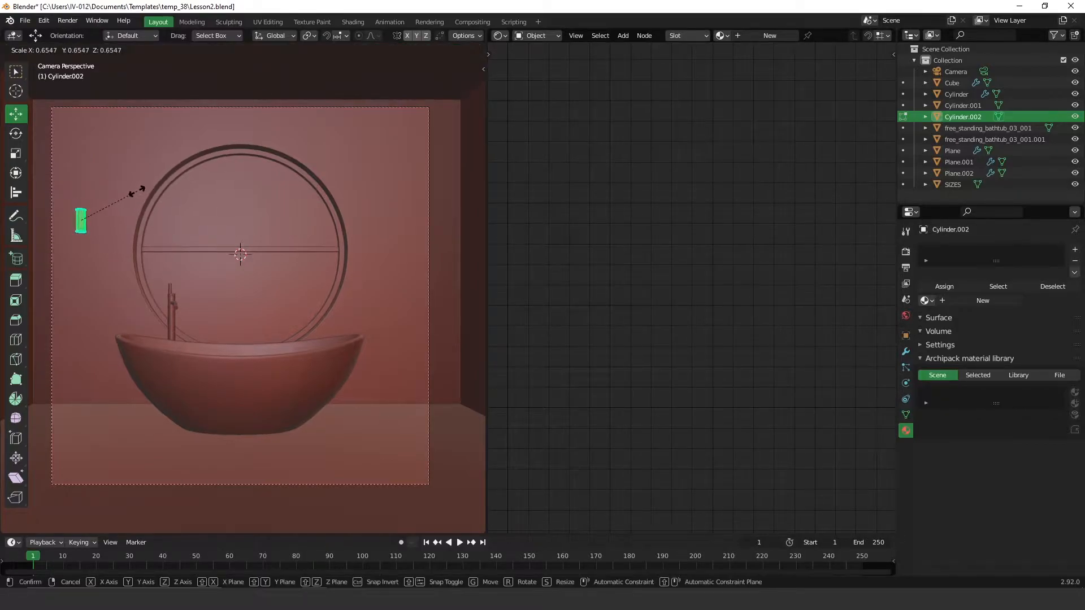
pyautogui.click(143, 188)
pyautogui.moveTo(80, 189)
pyautogui.mouseDown()
pyautogui.moveTo(82, 161)
pyautogui.moveTo(82, 193)
pyautogui.mouseUp()
pyautogui.hotkey('ctrl', 'z')
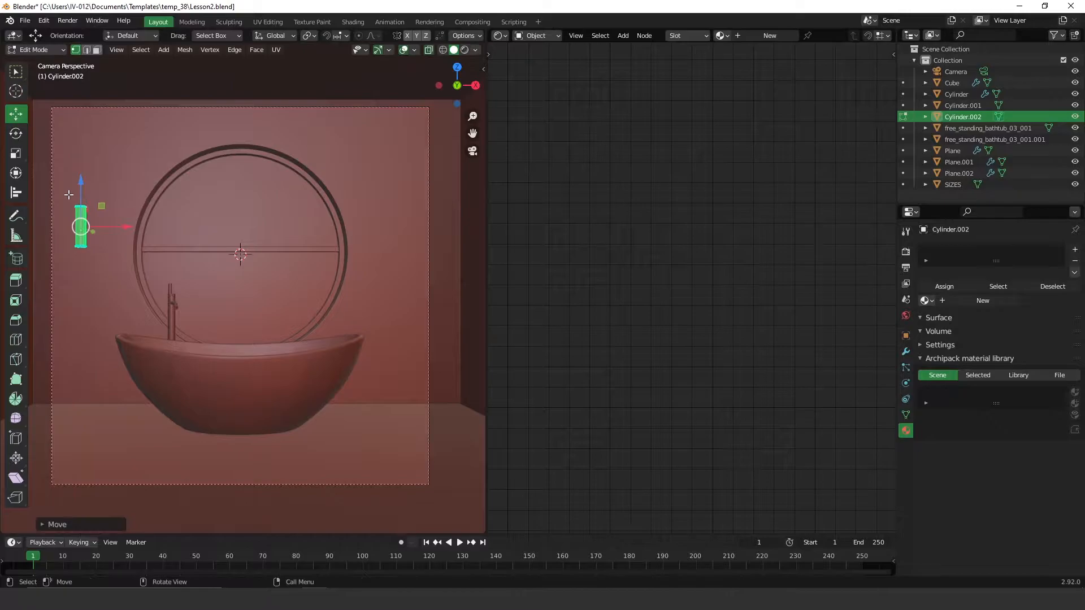
# Step: Add one centred horizontal loop cut around the tube and scale it to about 0.51 for a narrow waist
pyautogui.press('KP_Decimal')
pyautogui.hotkey('ctrl', 'r')
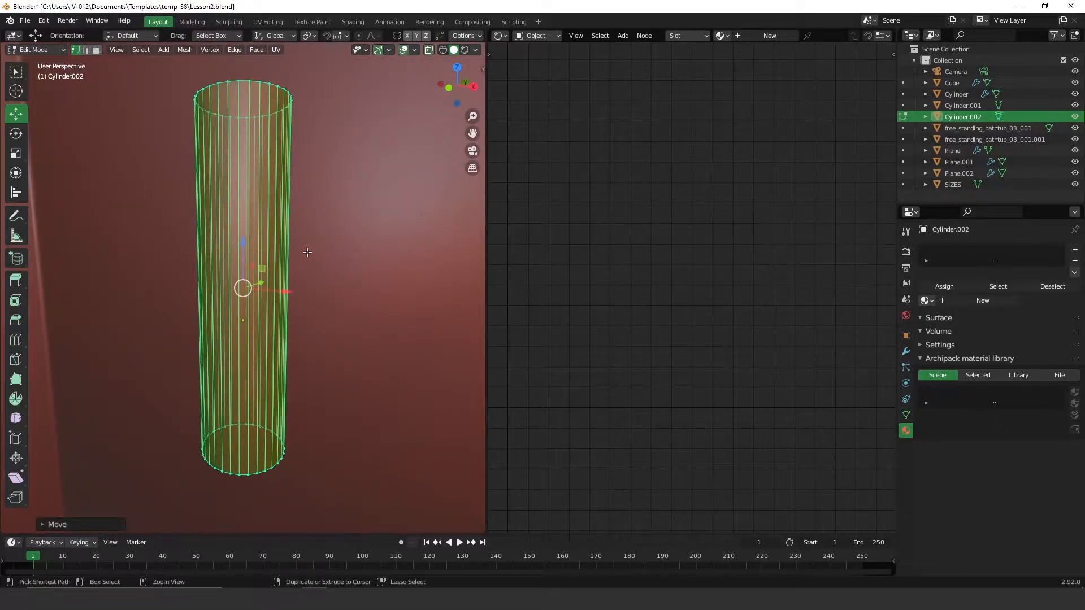
pyautogui.click(276, 285)
pyautogui.rightClick(283, 275)
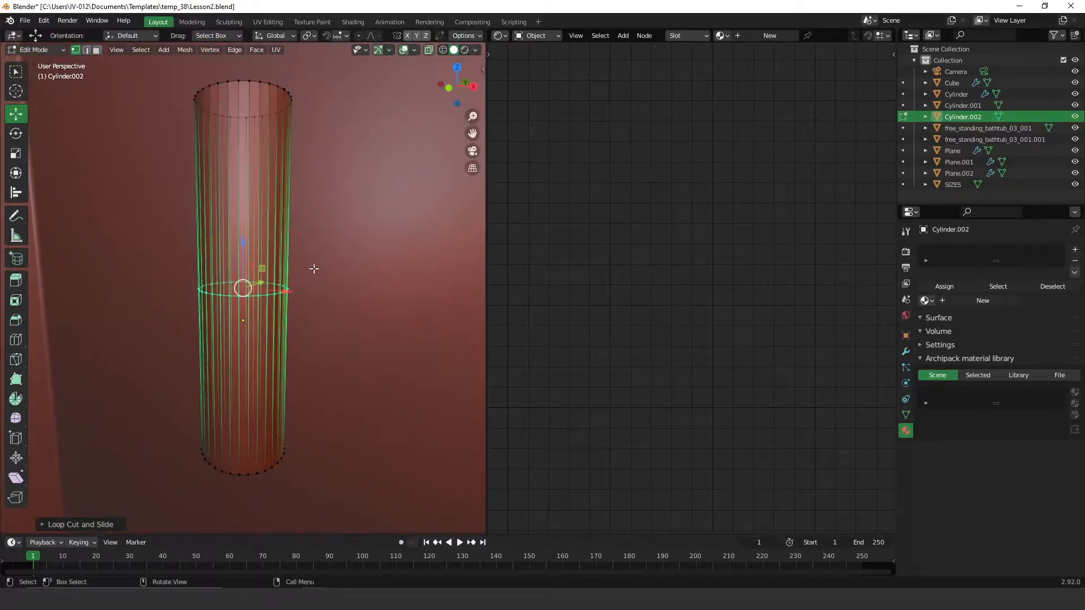
pyautogui.press('s')
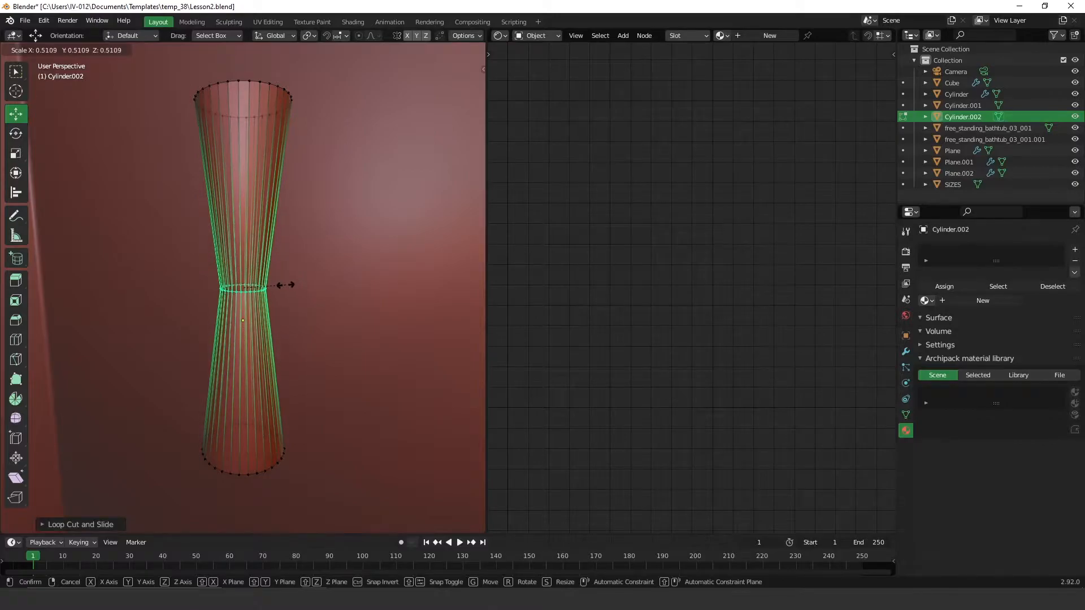
pyautogui.click(285, 284)
# Step: Select the lamp's top and bottom end faces and inset them to leave a thin rim
pyautogui.scroll(-4, 298, 378)
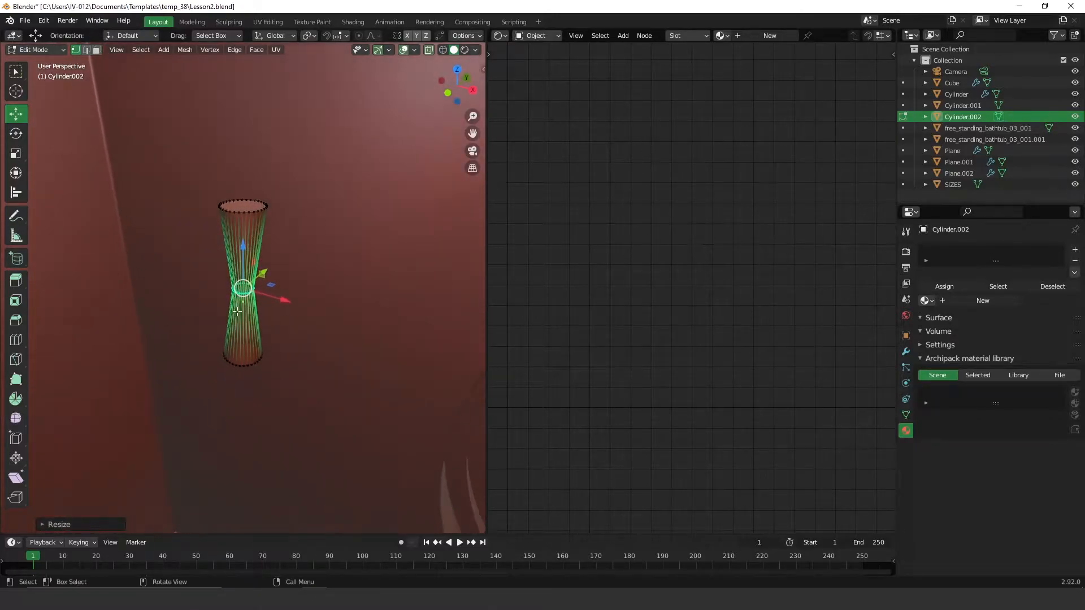
pyautogui.click(97, 50)
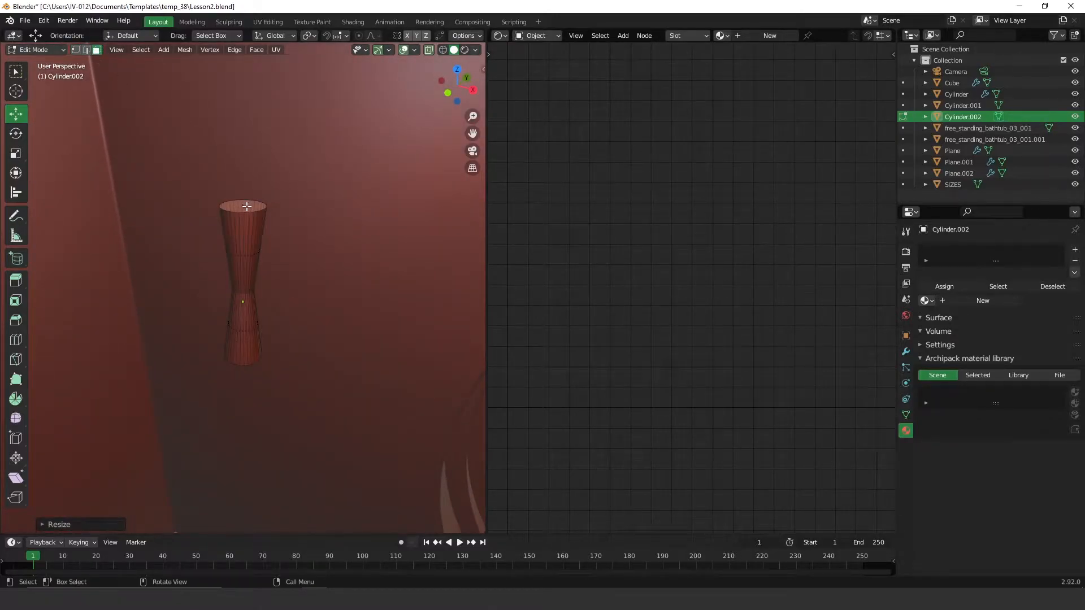
pyautogui.click(246, 206)
pyautogui.moveTo(271, 239); pyautogui.dragTo(289, 331, button='middle')
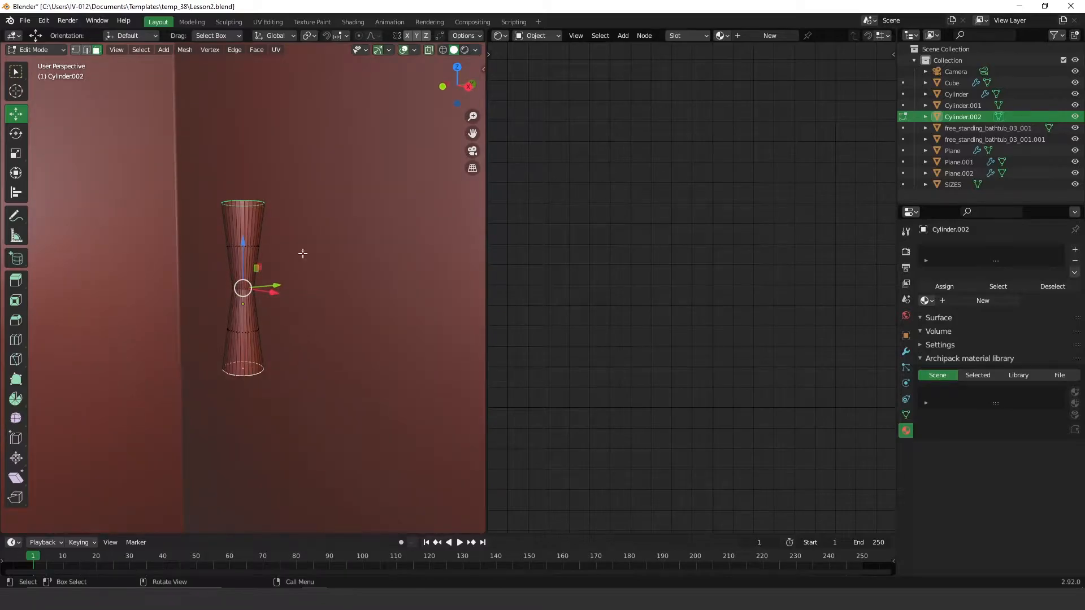
pyautogui.press('i')
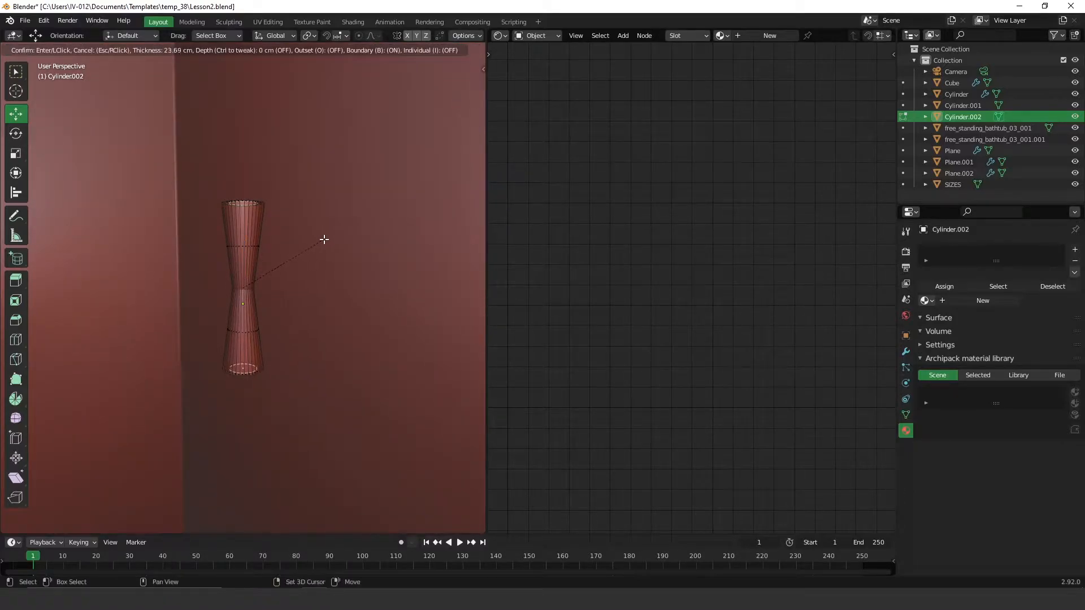
pyautogui.click(344, 221)
# Step: Extrude the lamp's inset top face down inside the body to near the waist and scale it down
pyautogui.moveTo(334, 230); pyautogui.dragTo(286, 242, button='middle')
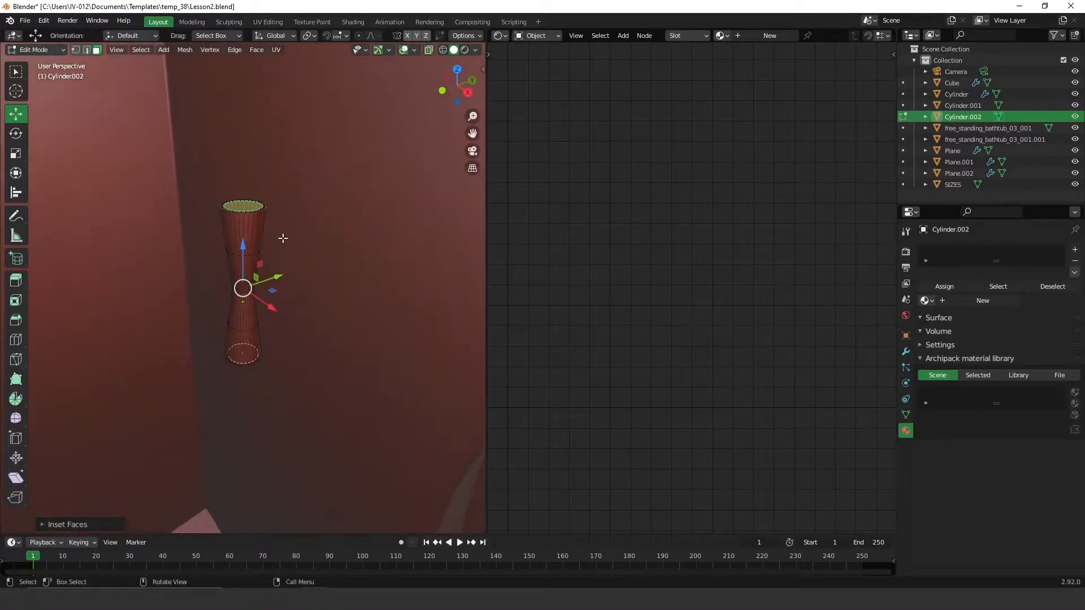
pyautogui.click(239, 199)
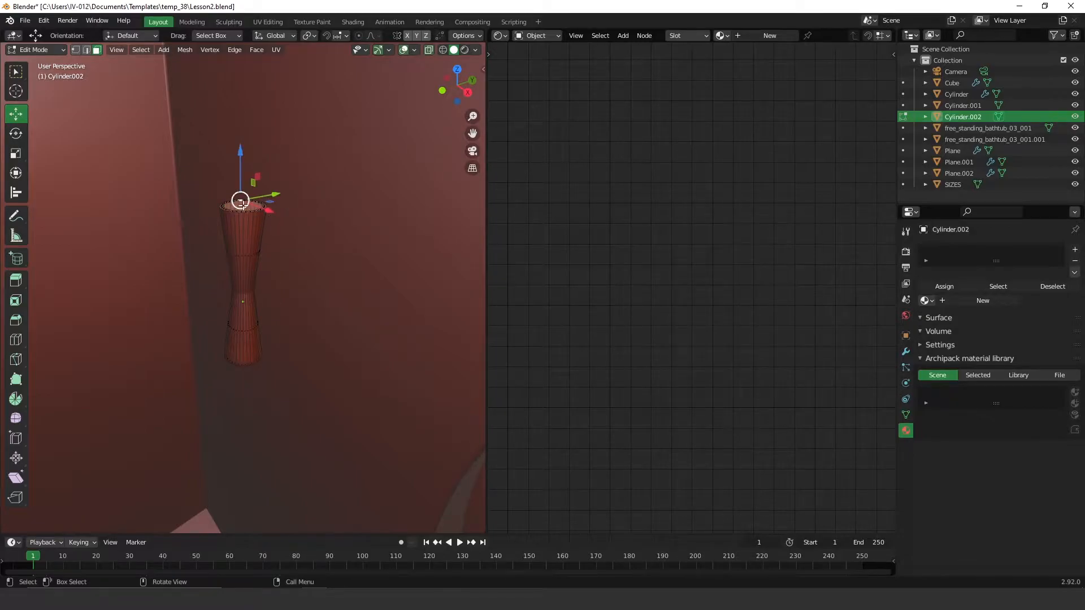
pyautogui.click(241, 204)
pyautogui.press('e')
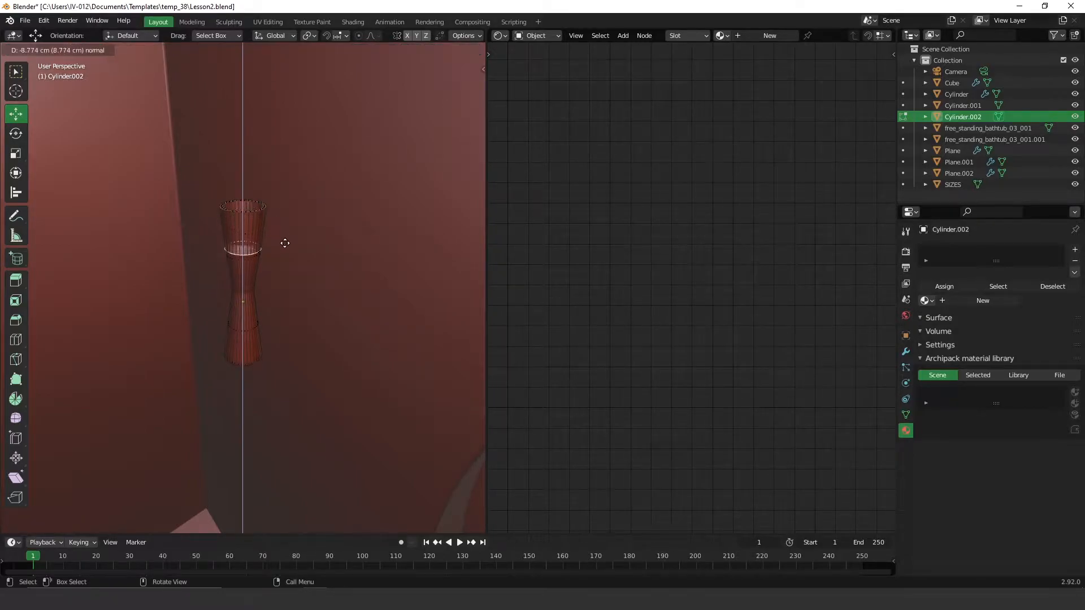
pyautogui.click(295, 270)
pyautogui.press('s')
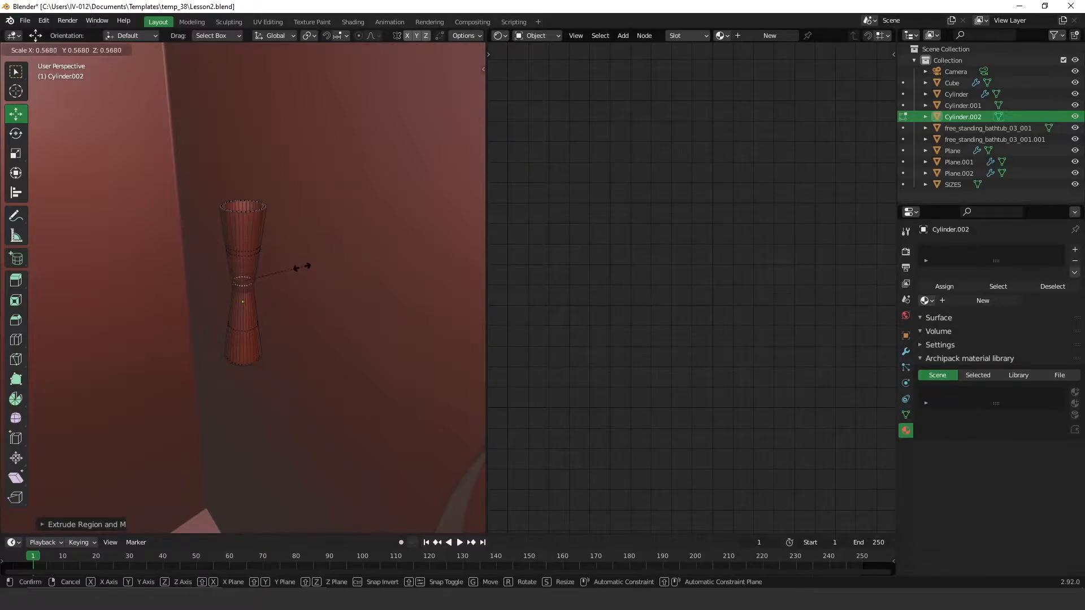
pyautogui.click(295, 273)
# Step: Extrude the lamp's inset bottom face up inside the body to near the waist and scale it down
pyautogui.moveTo(295, 280); pyautogui.dragTo(275, 333, button='middle')
pyautogui.click(243, 346)
pyautogui.press('e')
pyautogui.click(273, 255)
pyautogui.press('s')
pyautogui.click(284, 276)
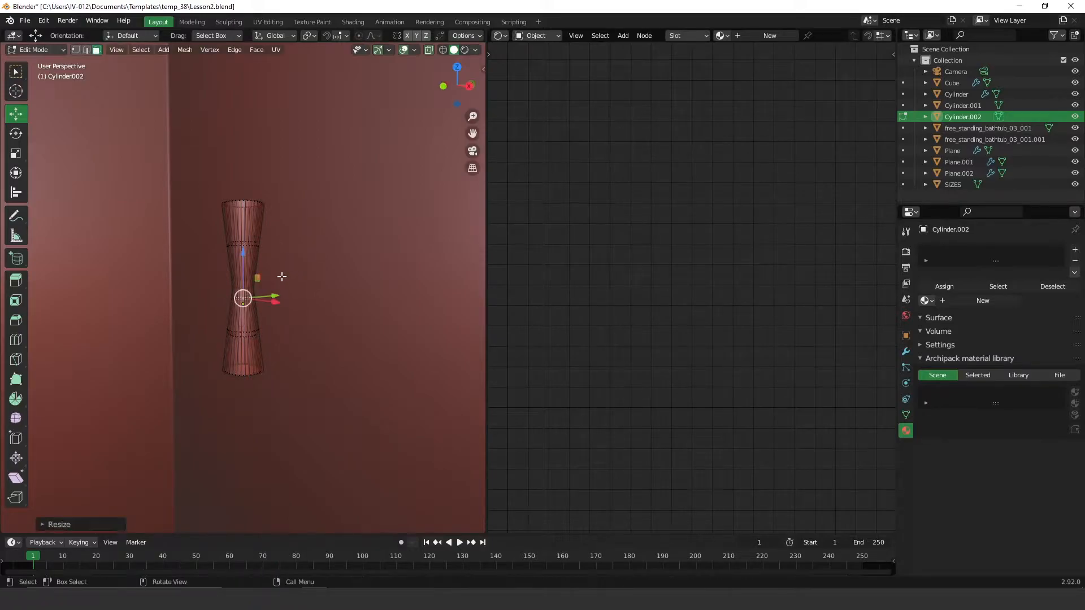
# Step: Return to Object Mode and snap the 3D cursor to the selected lamp body
pyautogui.moveTo(271, 252); pyautogui.dragTo(245, 293, button='middle')
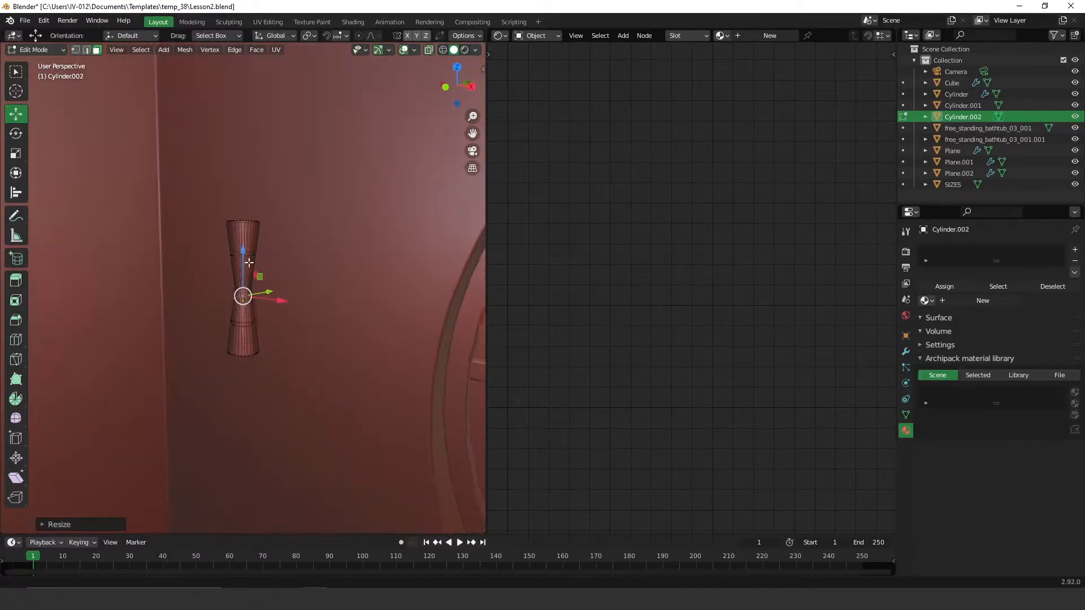
pyautogui.scroll(4, 280, 283)
pyautogui.press('shift')
pyautogui.hotkey('shift', 'a')
pyautogui.press('Escape')
pyautogui.press('Tab')
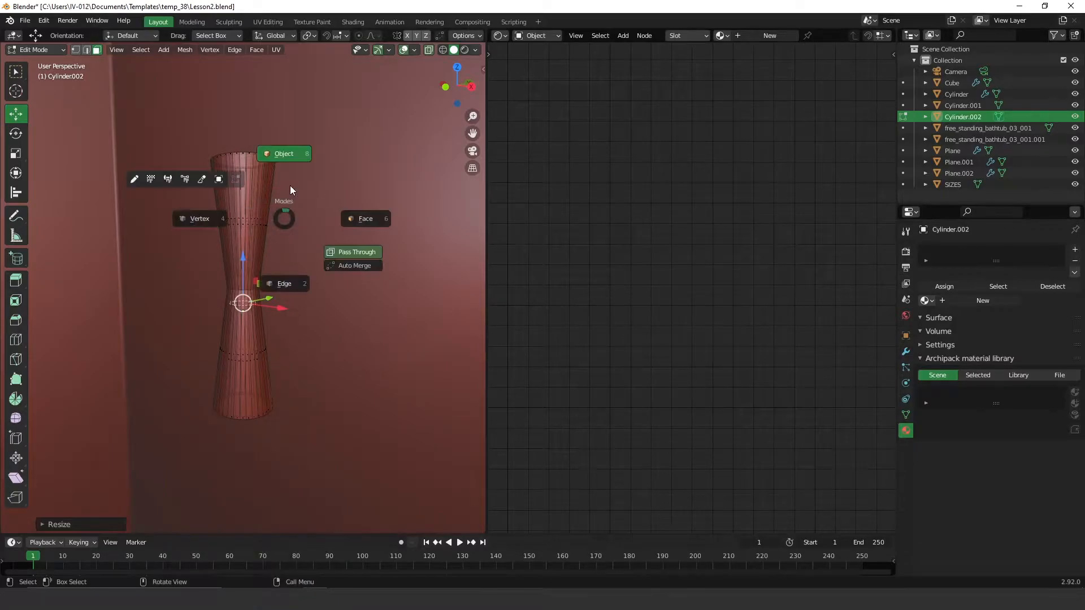
pyautogui.click(288, 175)
pyautogui.hotkey('shift', 's')
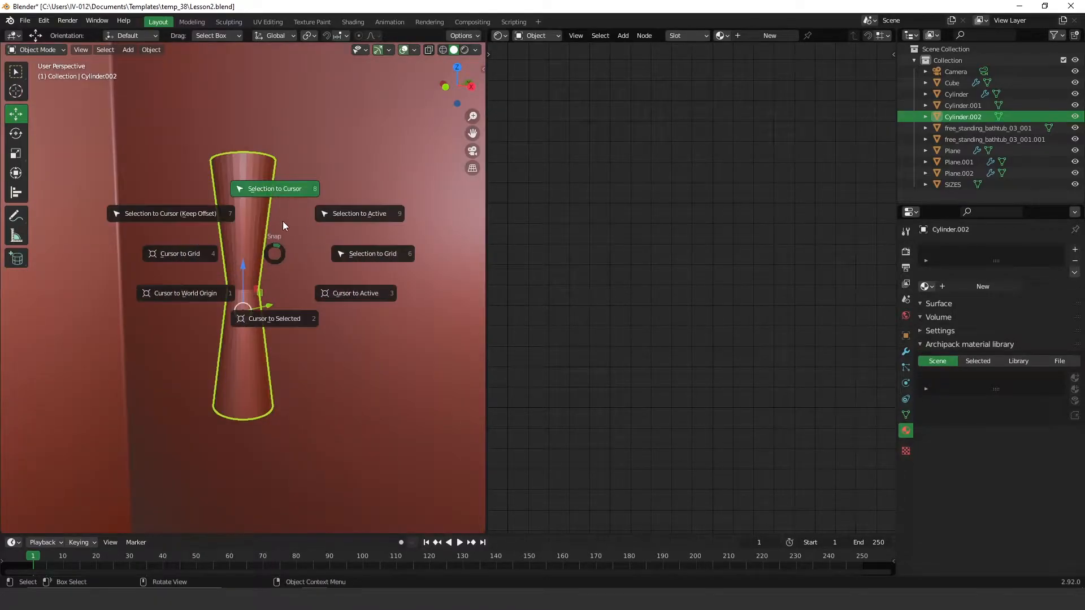
pyautogui.click(283, 319)
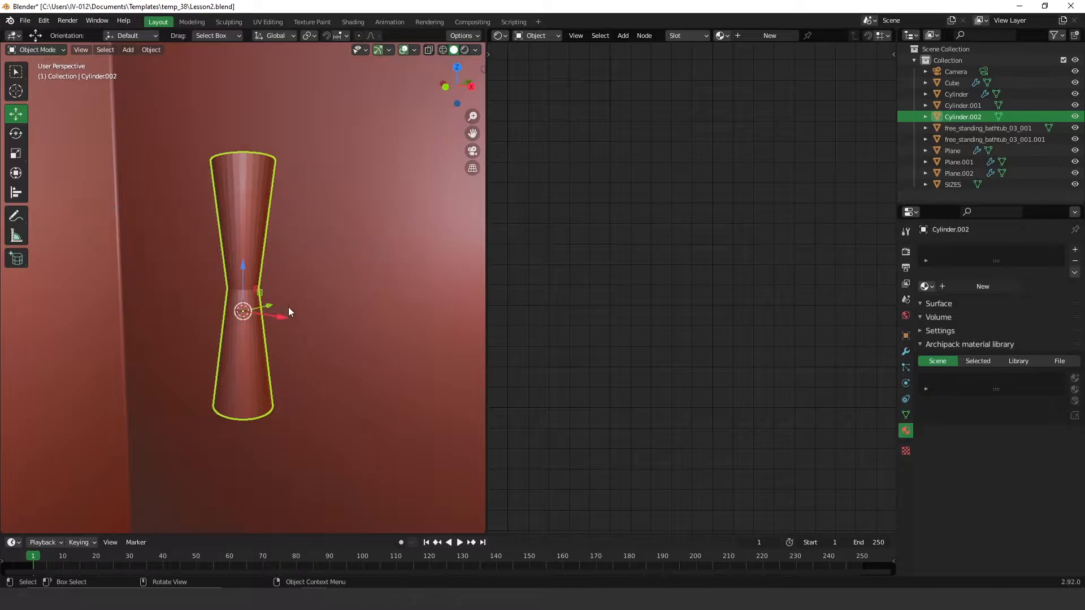
pyautogui.hotkey('shift', 's')
pyautogui.click(293, 257)
# Step: Draw a short, flat cylinder on the wall beside the lamp body with the Add Cylinder tool
pyautogui.hotkey('shift', 'a')
pyautogui.moveTo(279, 278)
pyautogui.moveTo(21, 264); pyautogui.dragTo(80, 311)
pyautogui.moveTo(288, 291); pyautogui.dragTo(334, 327)
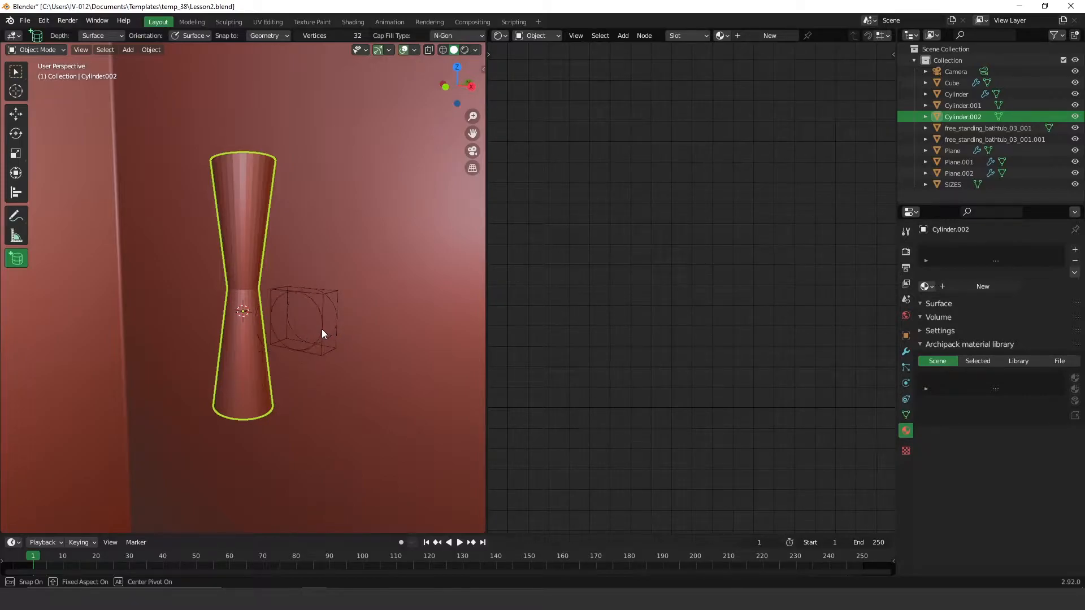
pyautogui.click(331, 329)
pyautogui.moveTo(331, 330); pyautogui.dragTo(236, 274, button='middle')
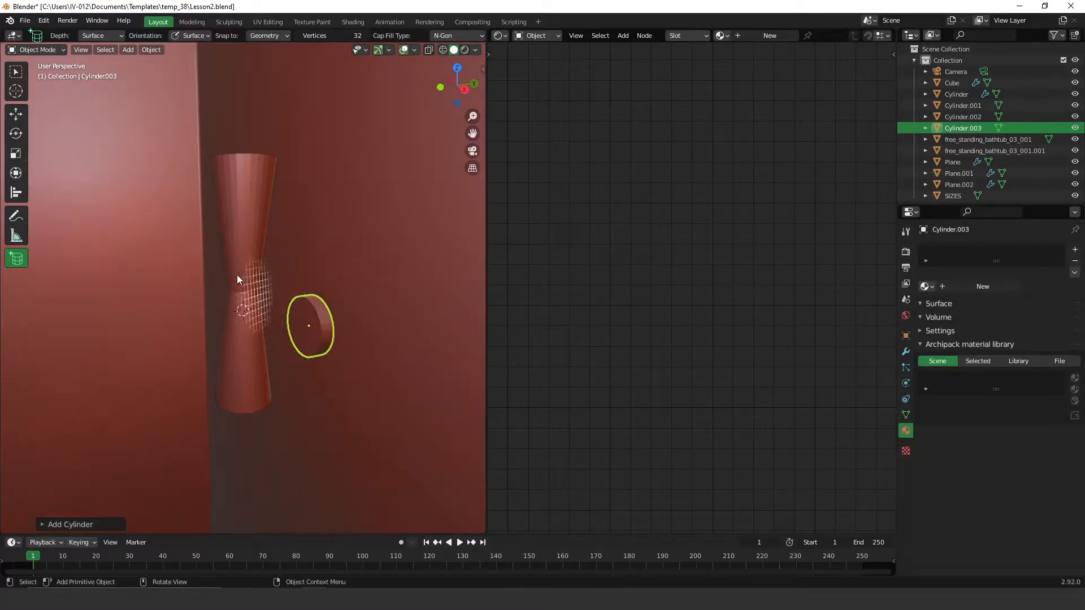
# Step: Move the wall disc up to the lamp's waist and centre it along X behind the body, checking in wireframe
pyautogui.click(16, 113)
pyautogui.moveTo(309, 294); pyautogui.dragTo(314, 263)
pyautogui.moveTo(313, 263); pyautogui.dragTo(303, 283, button='middle')
pyautogui.press('KP_1')
pyautogui.hotkey('shift', 'z')
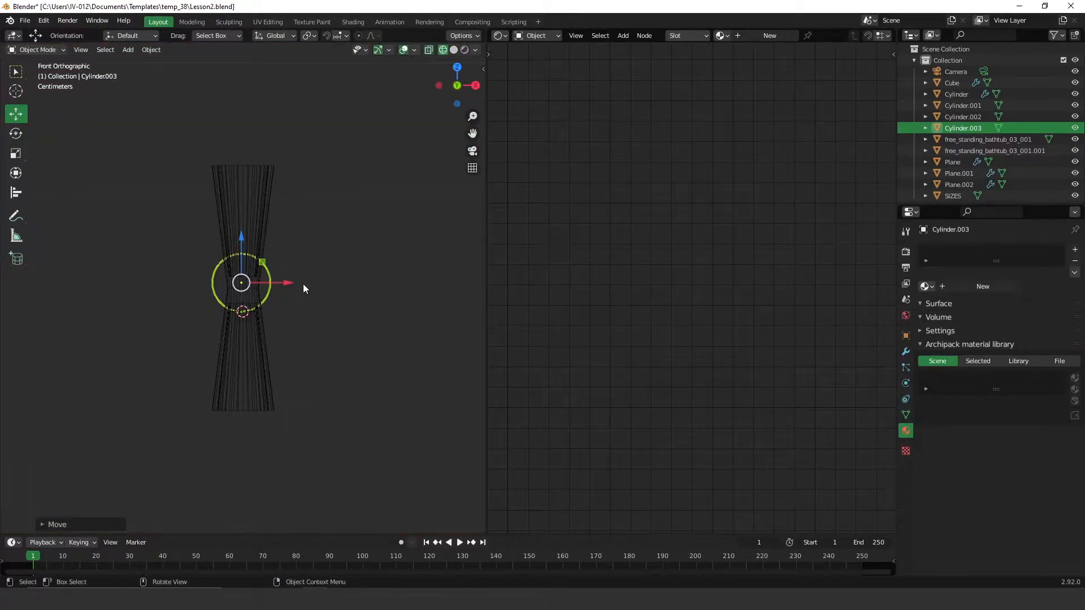
pyautogui.moveTo(281, 283); pyautogui.dragTo(293, 278)
pyautogui.moveTo(332, 277)
pyautogui.mouseDown(button='middle')
pyautogui.moveTo(285, 277)
pyautogui.moveTo(286, 261)
pyautogui.mouseUp(button='middle')
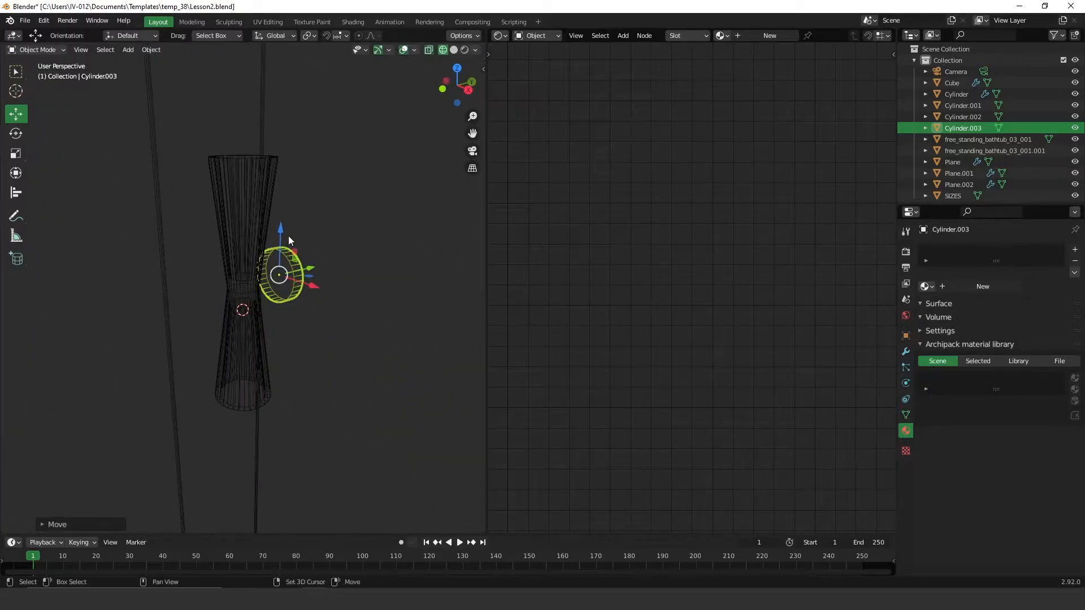
# Step: Switch to solid shading and select the front face of the wall disc in face editing
pyautogui.hotkey('shift', 'z')
pyautogui.scroll(4, 314, 218)
pyautogui.hotkey('ctrl', 'Tab')
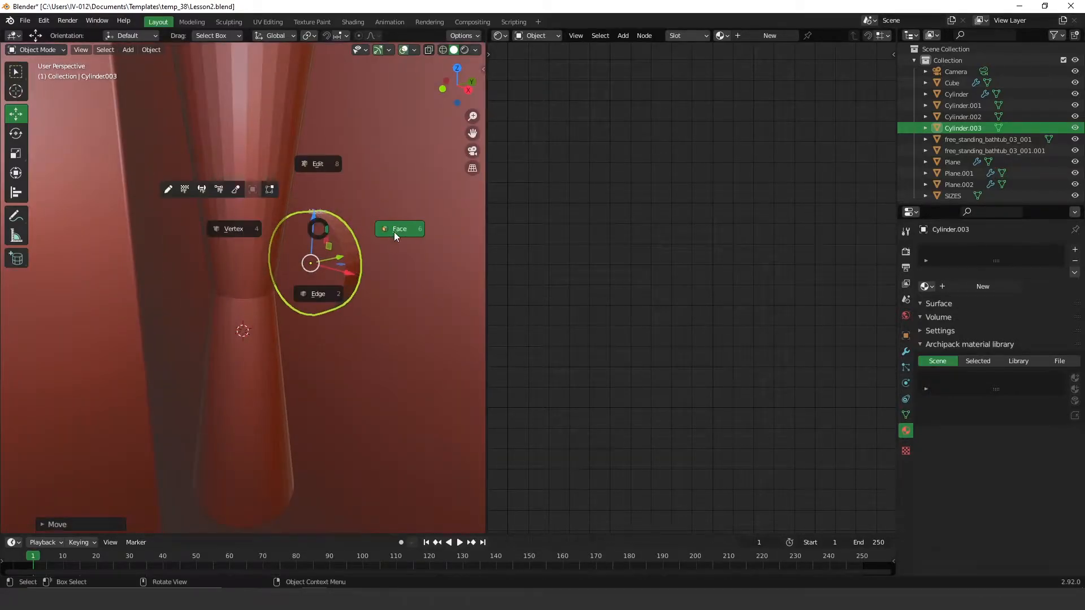
pyautogui.click(392, 232)
pyautogui.click(314, 274)
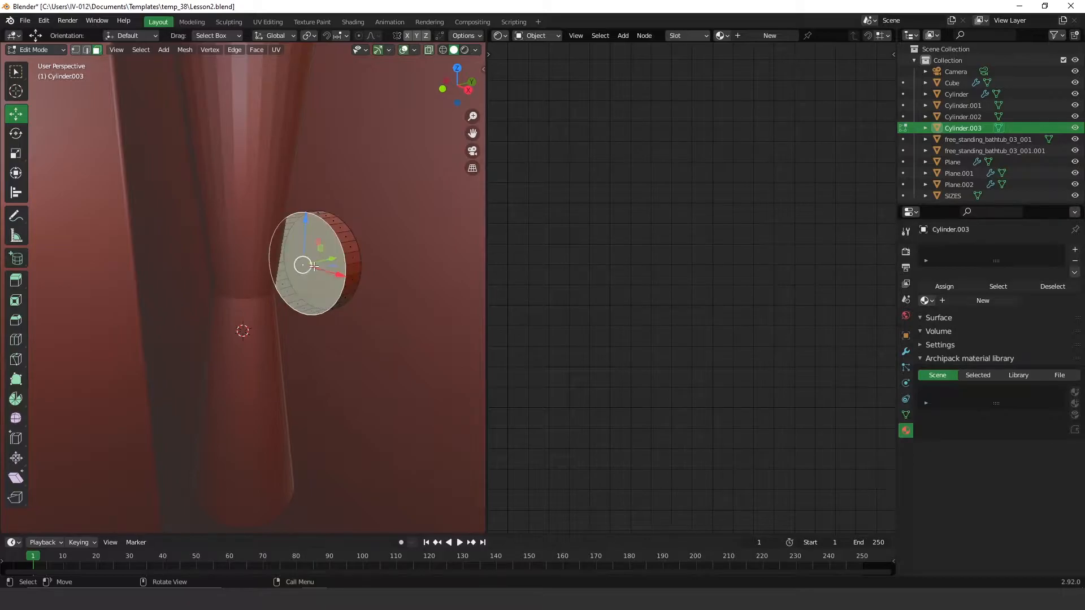
pyautogui.moveTo(305, 261); pyautogui.dragTo(308, 258, button='middle')
pyautogui.press('i')
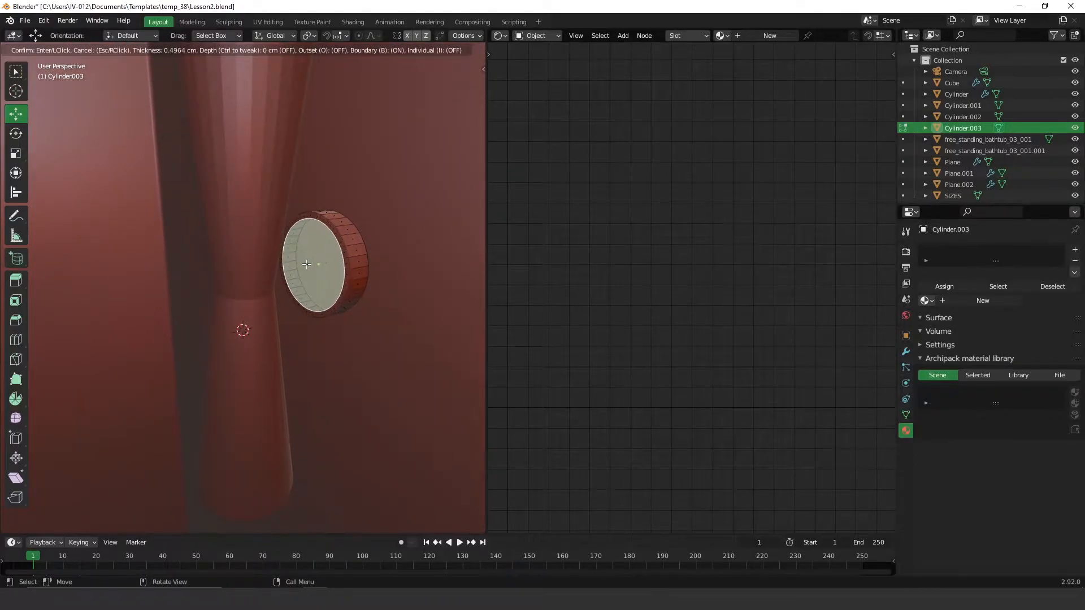
pyautogui.rightClick(373, 244)
pyautogui.hotkey('ctrl', 'z')
# Step: Inset the disc's front face to a small central circle and extrude it about 5 cm into the lamp body, then return to Object Mode
pyautogui.click(326, 263)
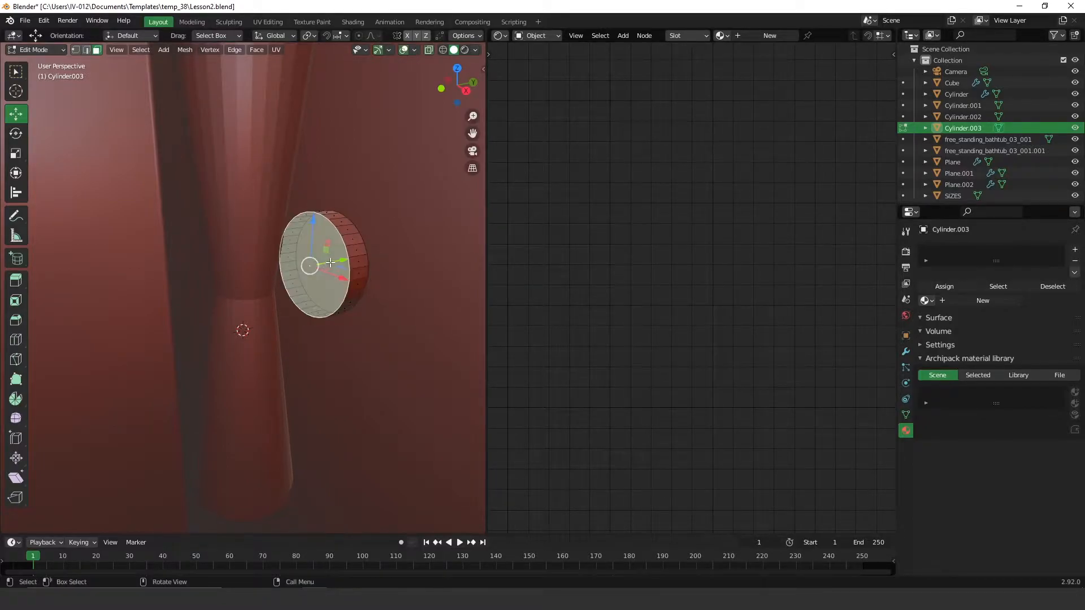
pyautogui.press('i')
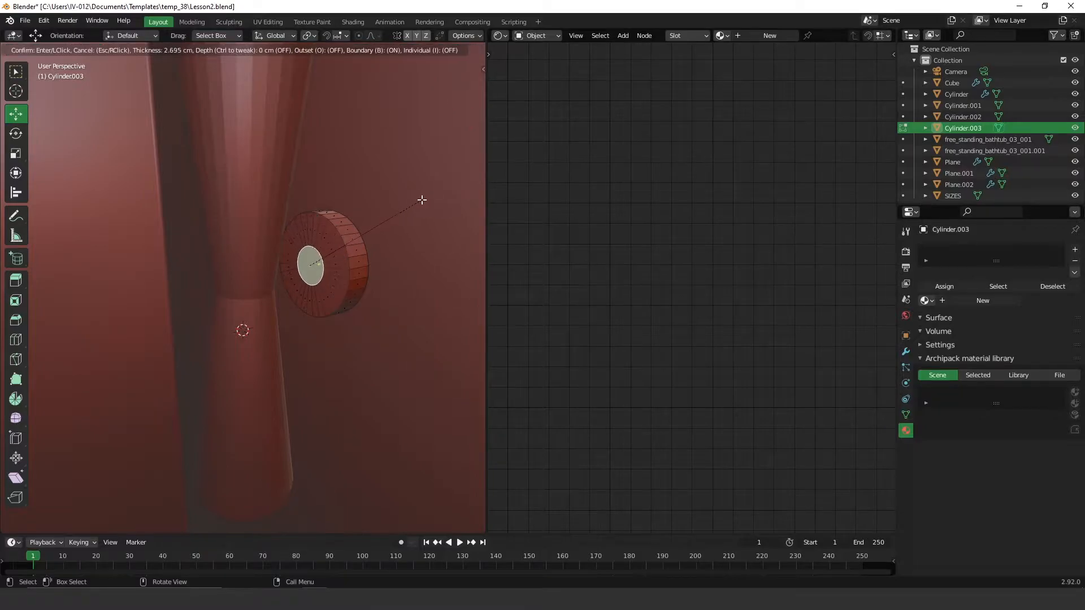
pyautogui.click(411, 202)
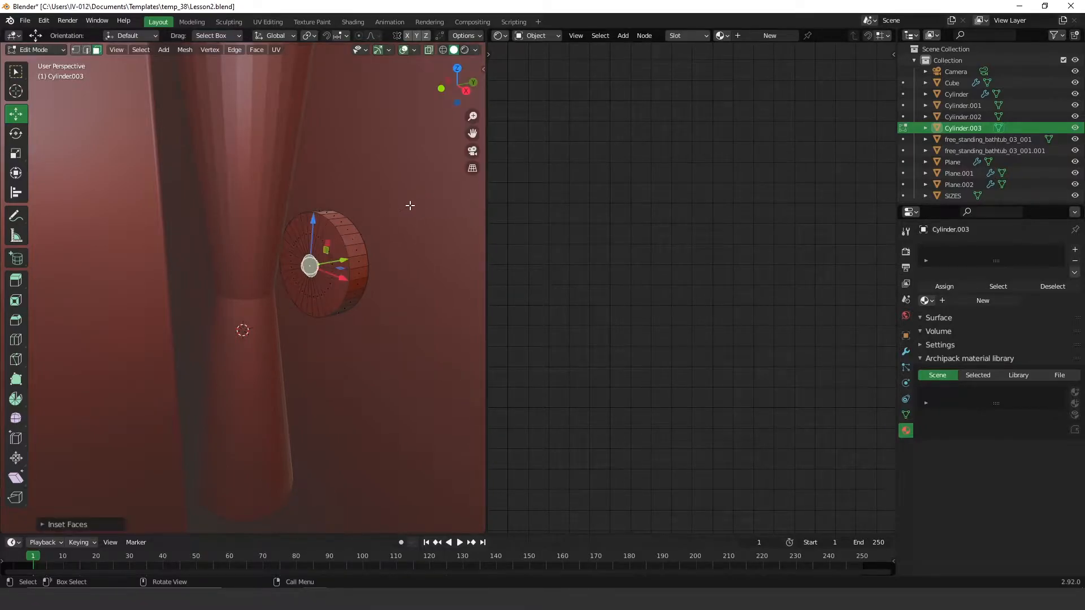
pyautogui.press('e')
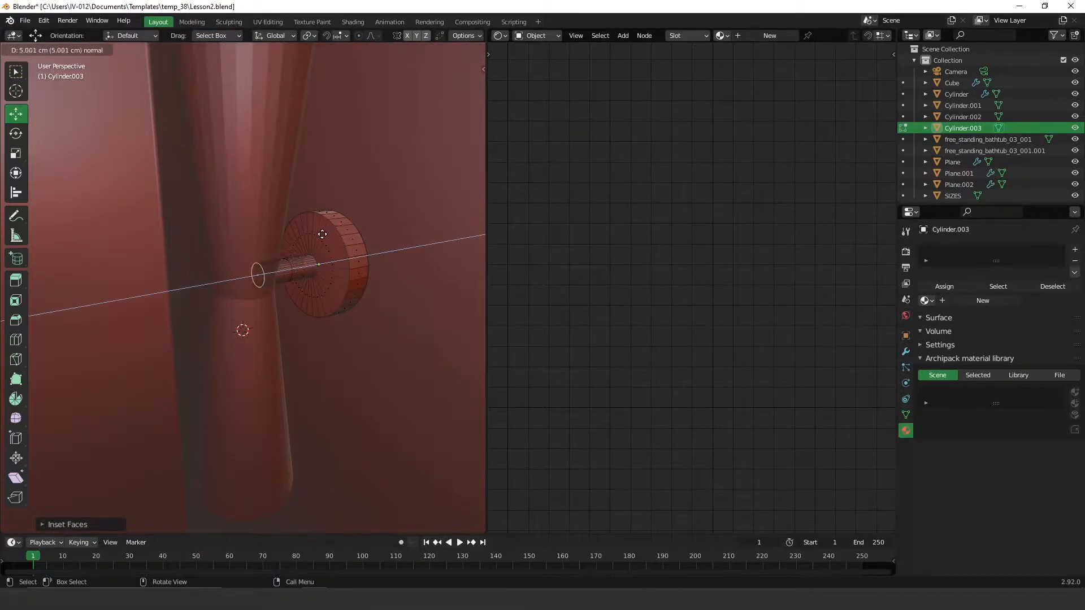
pyautogui.click(320, 234)
pyautogui.press('Tab')
# Step: Add a Bevel modifier to the wall mount with a 0.2 cm amount and 3 segments
pyautogui.click(315, 157)
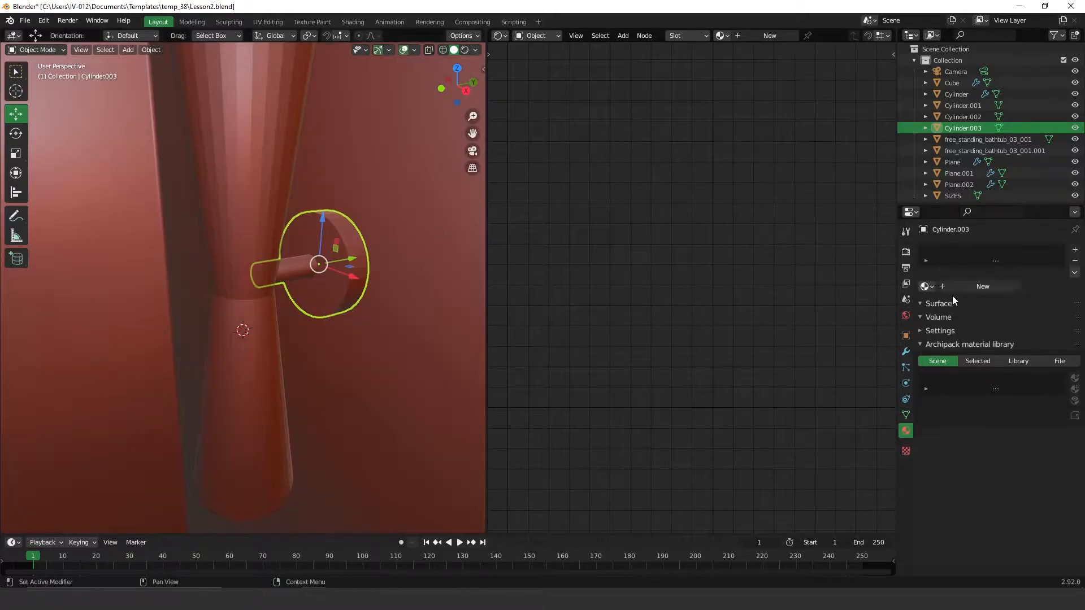
pyautogui.click(925, 287)
pyautogui.click(906, 351)
pyautogui.click(938, 250)
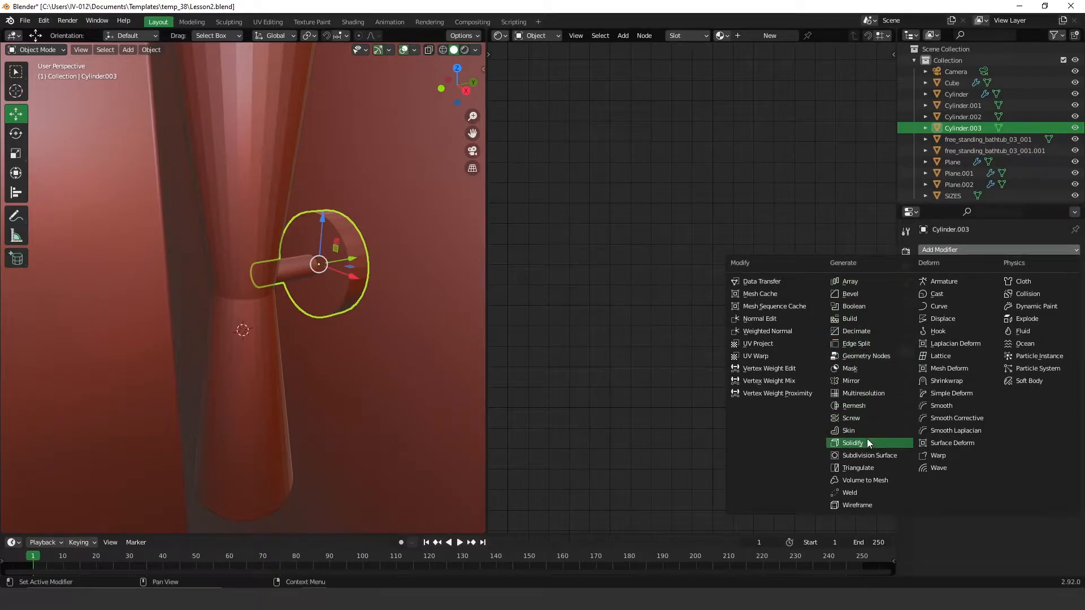
pyautogui.click(859, 290)
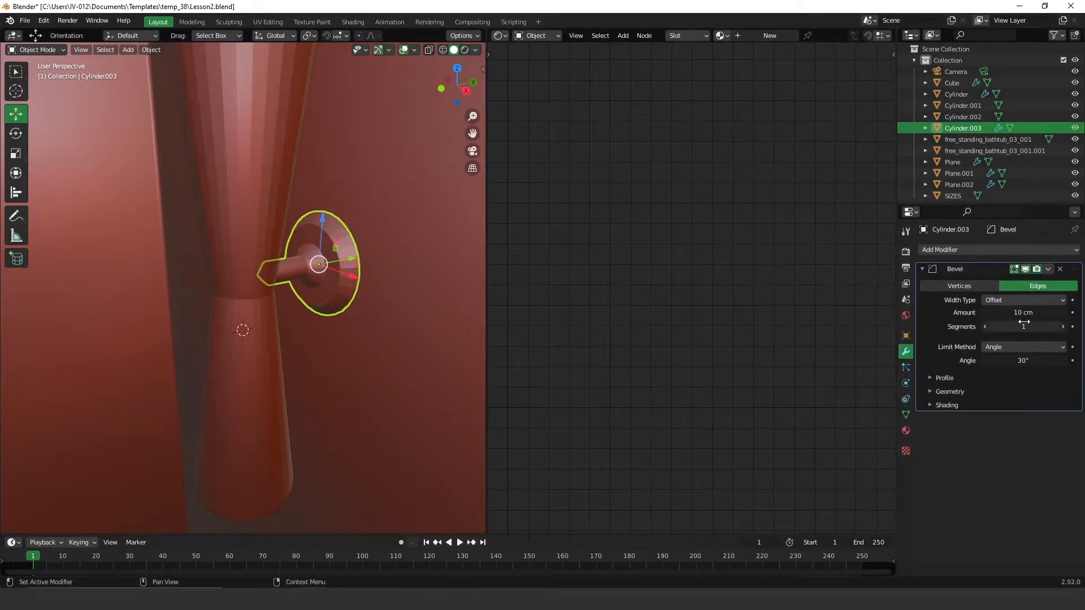
pyautogui.moveTo(996, 312); pyautogui.dragTo(910, 322)
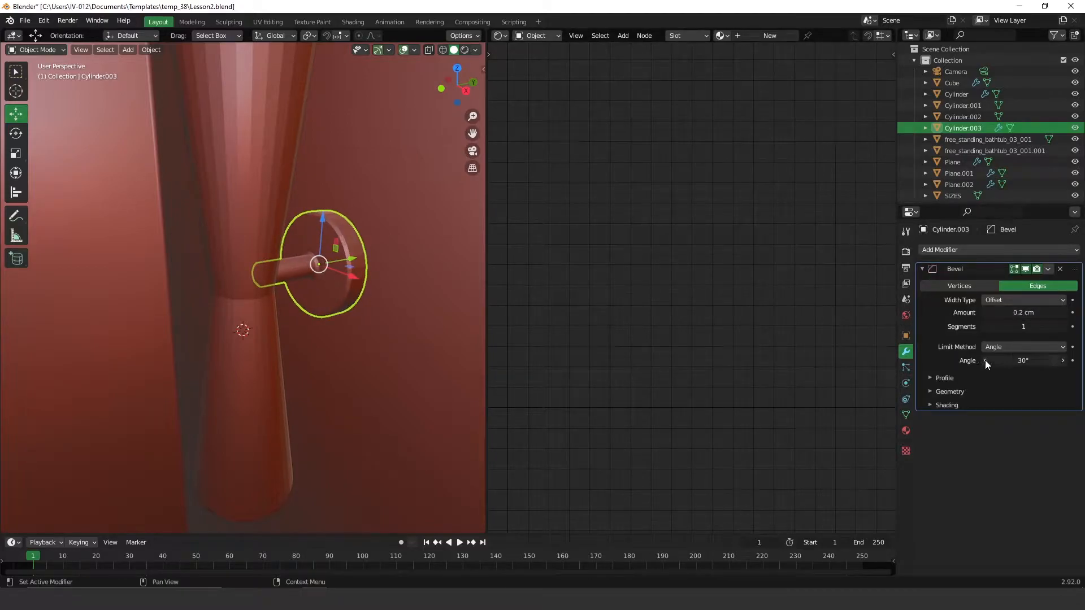
pyautogui.click(1063, 328)
pyautogui.click(1063, 327)
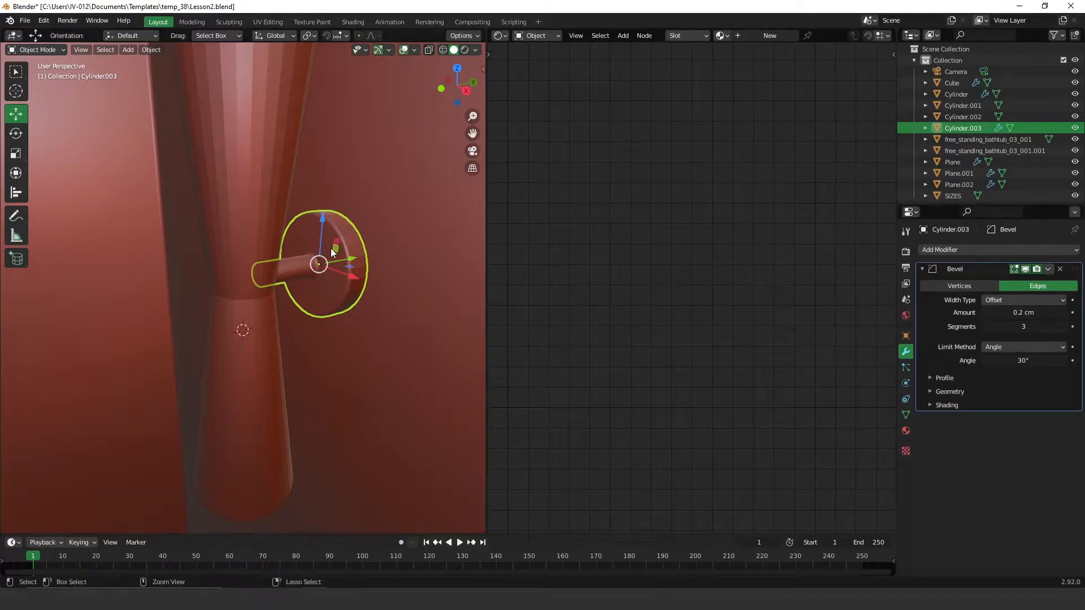
# Step: Enable Harden Normals in the wall mount's Bevel modifier and shade the mount smooth
pyautogui.scroll(-1, 346, 291)
pyautogui.click(947, 406)
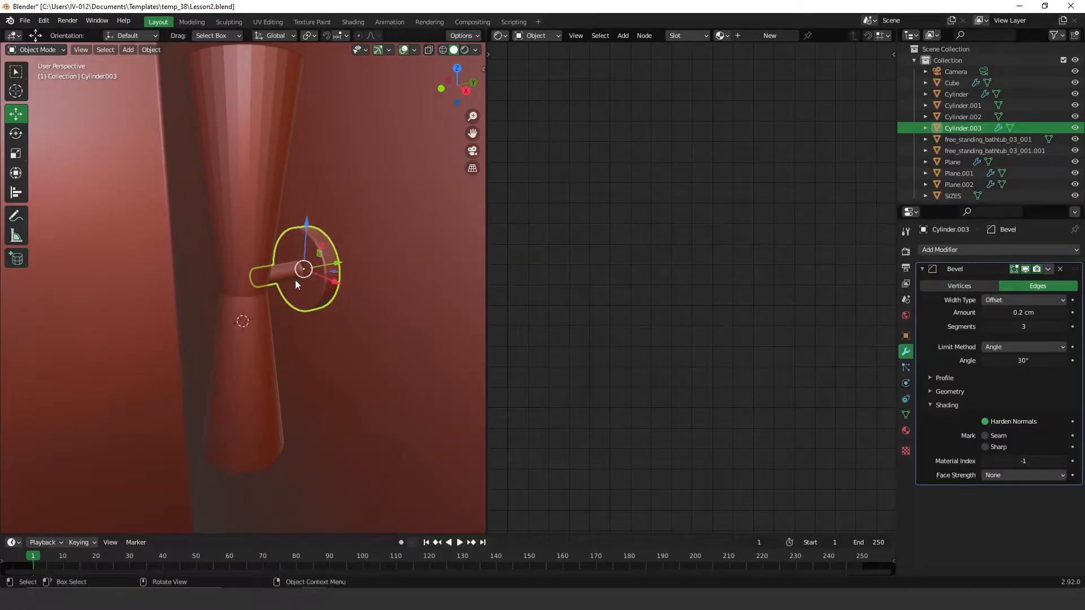
pyautogui.rightClick(339, 286)
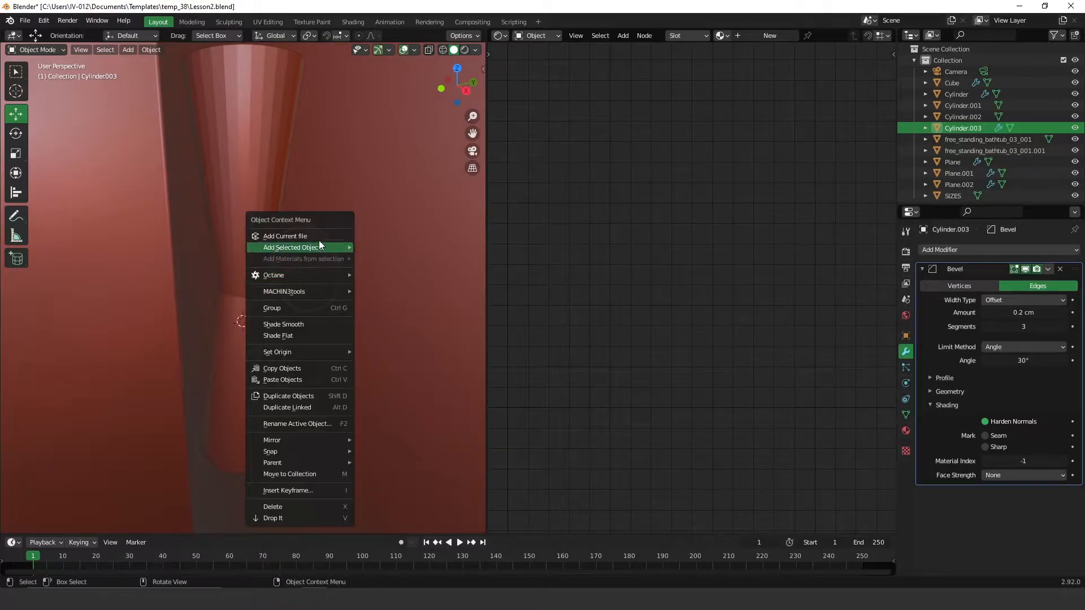
pyautogui.moveTo(319, 297)
pyautogui.click(314, 325)
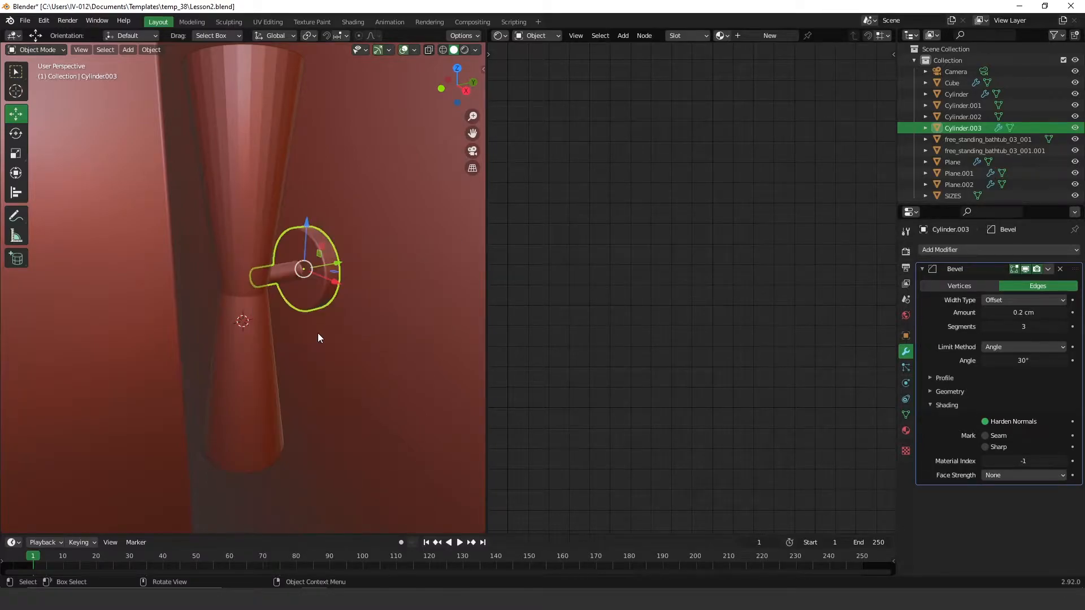
# Step: Shade the hourglass lamp body smooth
pyautogui.click(239, 329)
pyautogui.rightClick(248, 320)
pyautogui.click(249, 320)
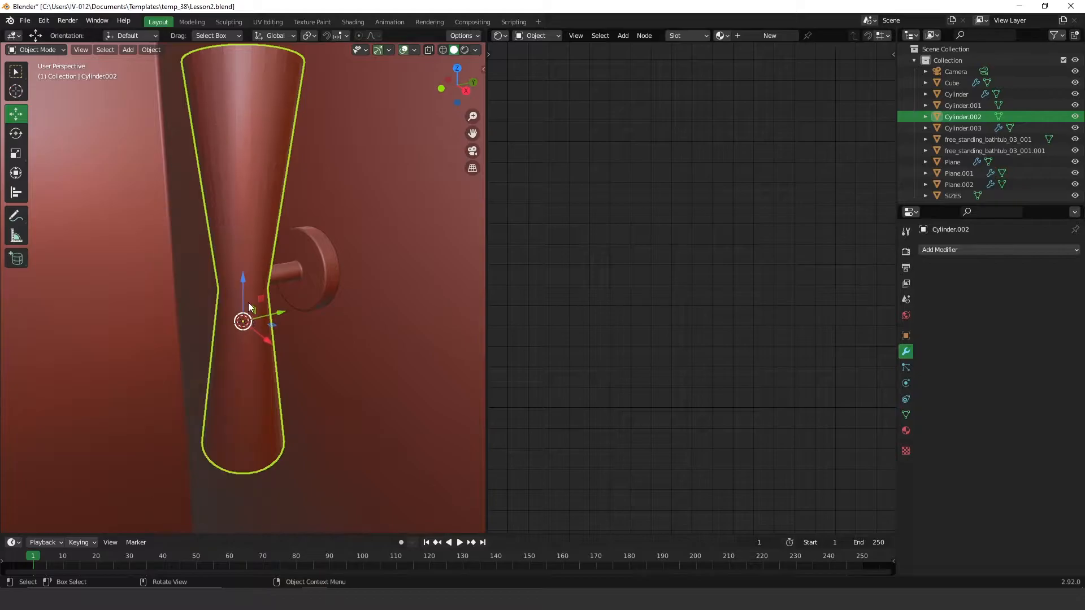
# Step: Assign a new Octane Metal material to the wall mount
pyautogui.scroll(-2, 286, 280)
pyautogui.moveTo(286, 279); pyautogui.dragTo(338, 238, button='middle')
pyautogui.scroll(-1, 291, 269)
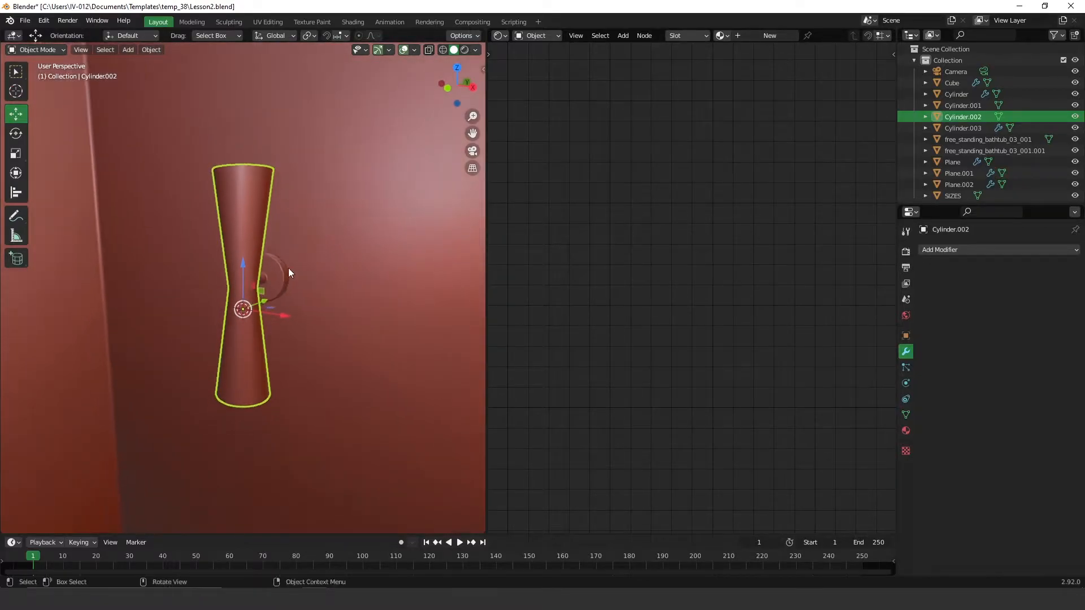
pyautogui.moveTo(229, 244); pyautogui.dragTo(239, 280, button='middle')
pyautogui.hotkey('shift', 'a')
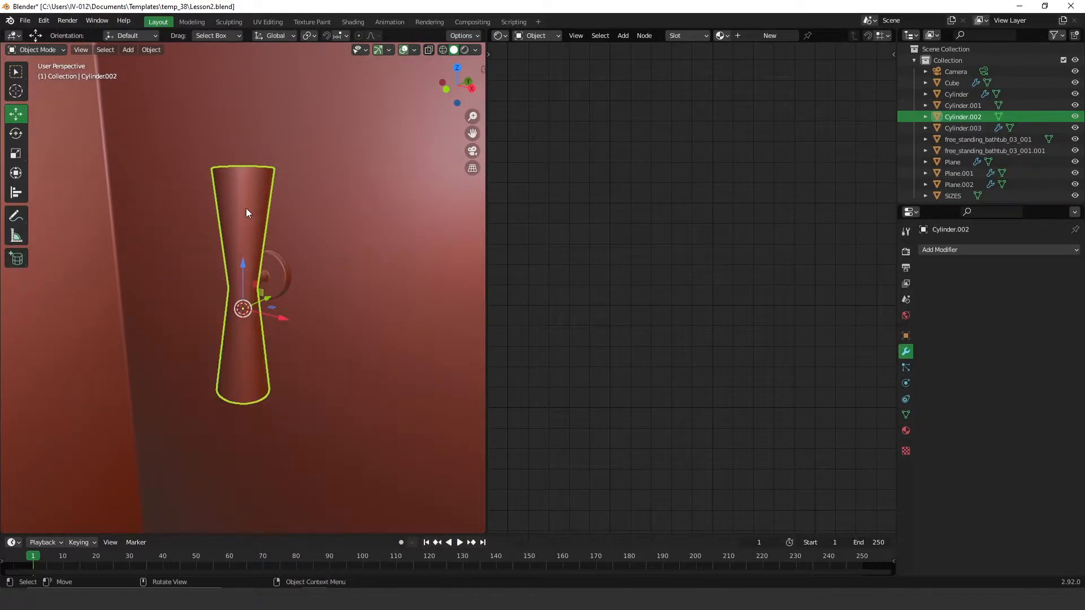
pyautogui.click(269, 277)
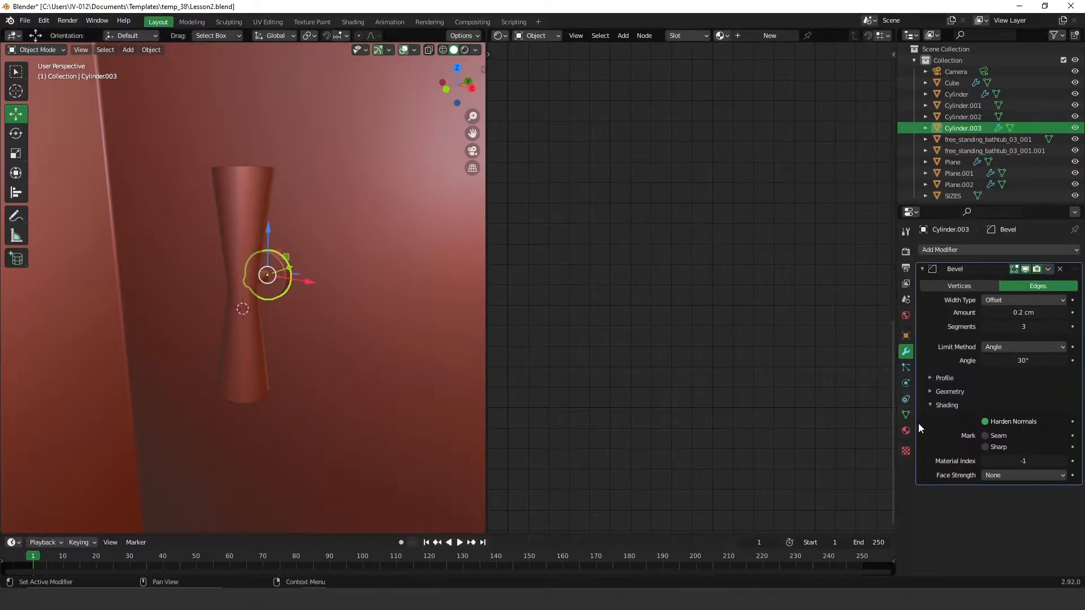
pyautogui.rightClick(282, 276)
pyautogui.moveTo(288, 221)
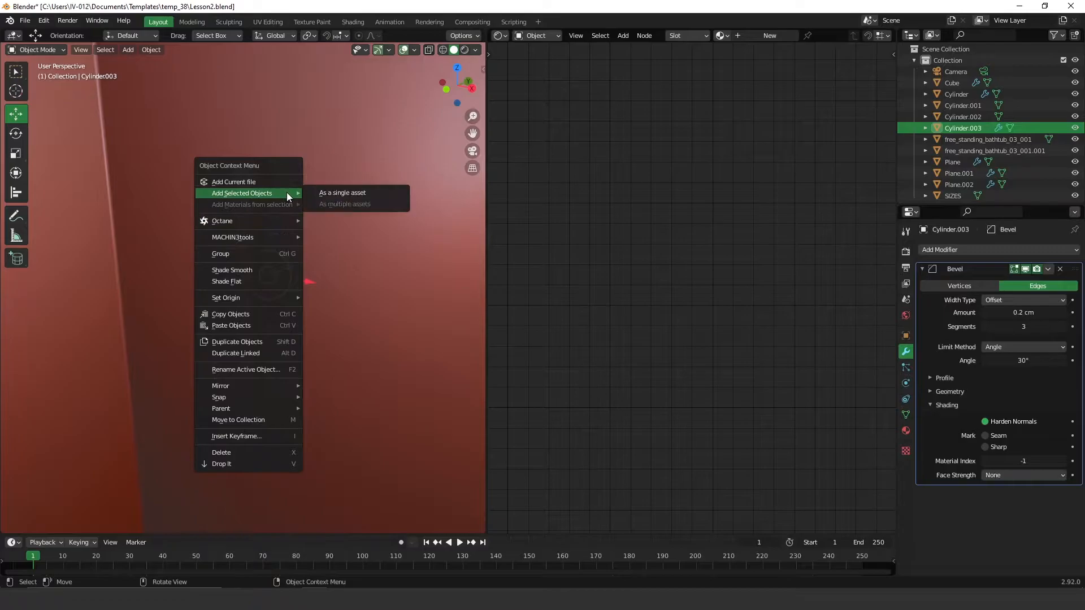
pyautogui.moveTo(395, 221)
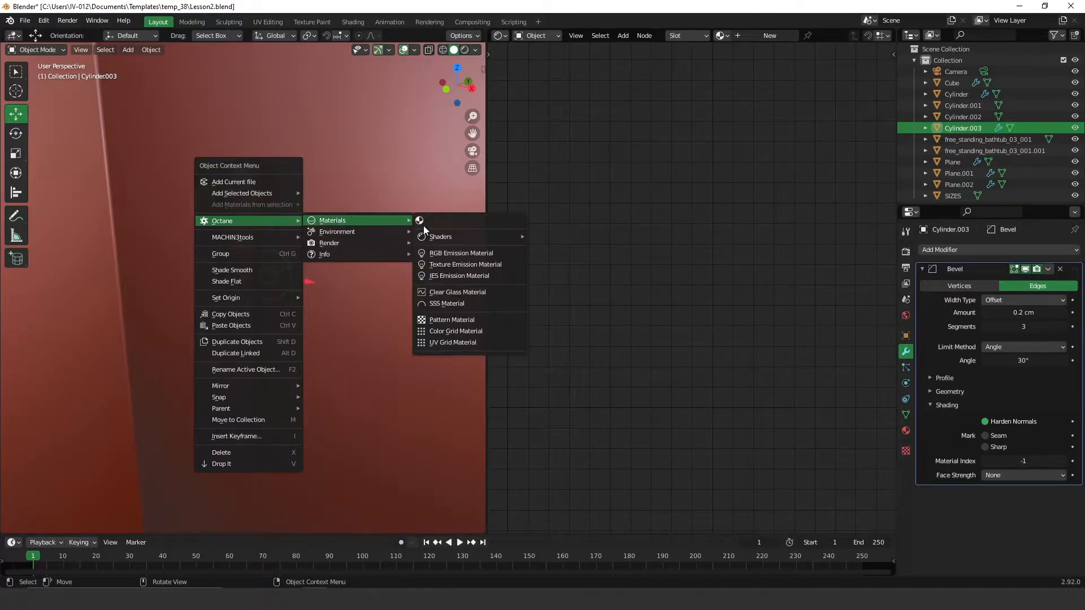
pyautogui.moveTo(476, 234)
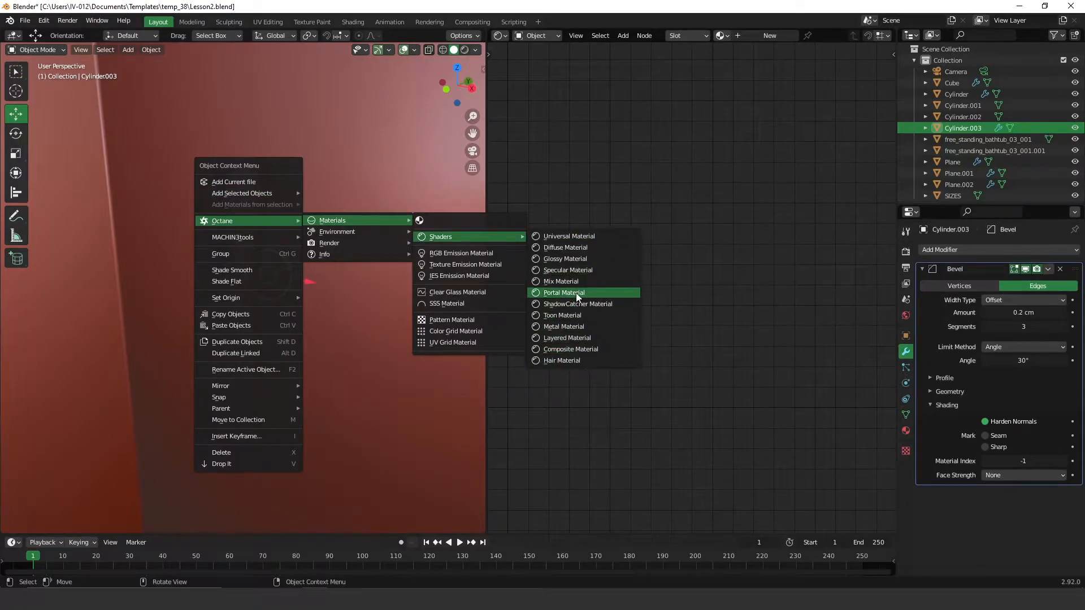
pyautogui.click(581, 326)
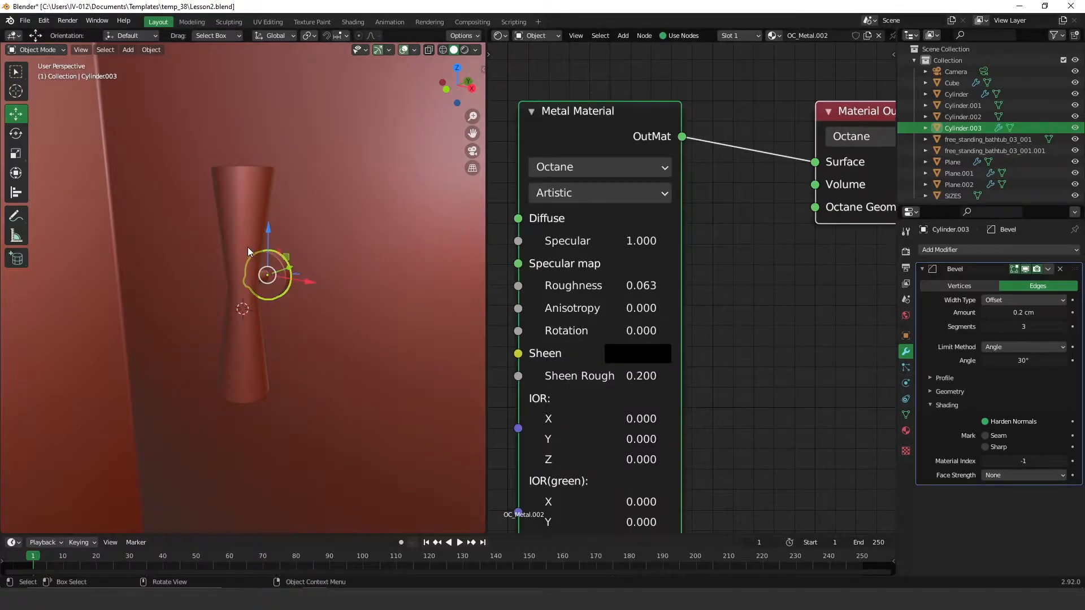
# Step: Assign a new Octane Glossy material to the lamp body and set its roughness to 0.303
pyautogui.click(244, 248)
pyautogui.rightClick(245, 249)
pyautogui.moveTo(245, 249)
pyautogui.moveTo(343, 248)
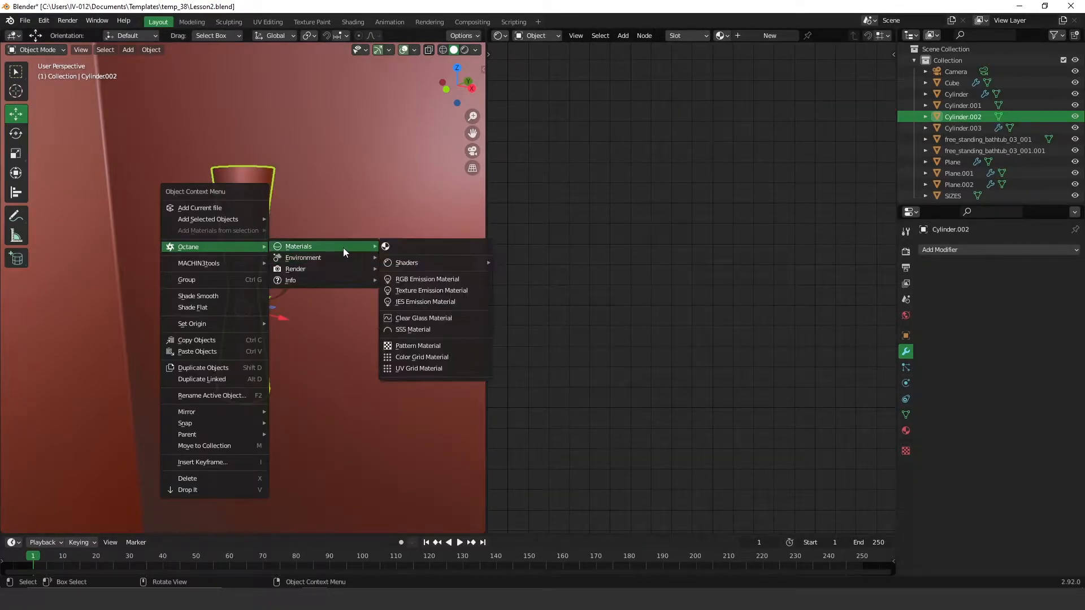
pyautogui.moveTo(486, 260)
pyautogui.click(542, 284)
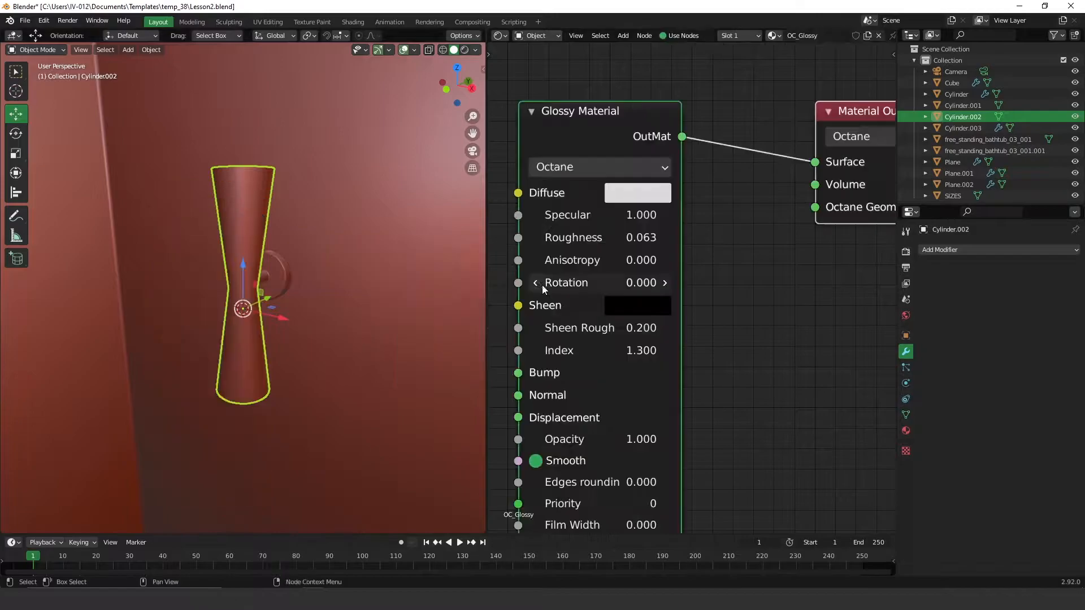
pyautogui.moveTo(619, 237); pyautogui.dragTo(640, 237)
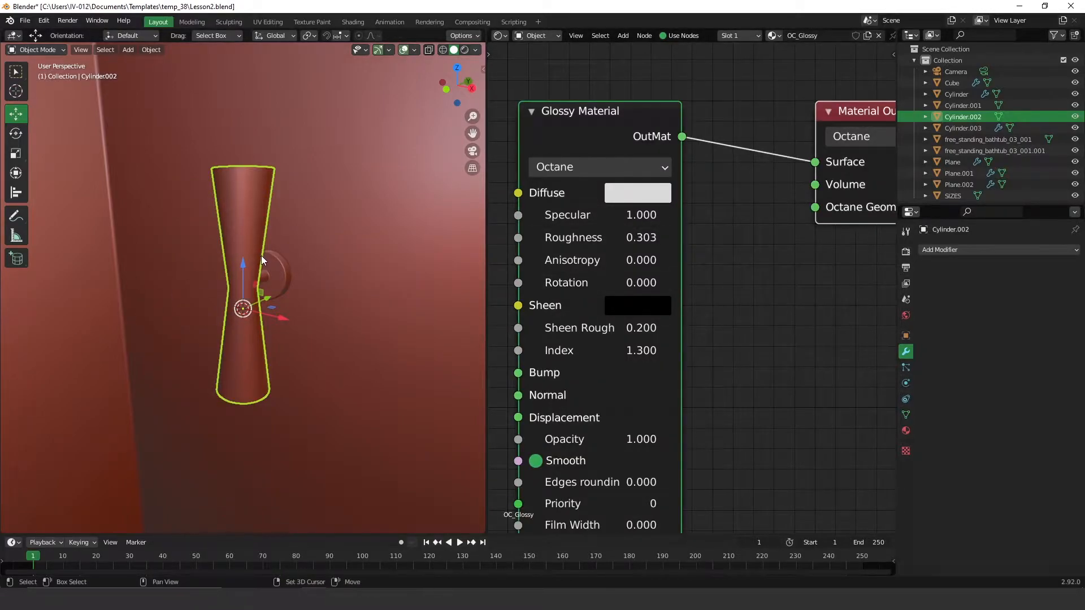
# Step: Add an Octane area light at the 3D cursor, change its shape to Disk and set its size to 6 cm
pyautogui.hotkey('alt', 'l')
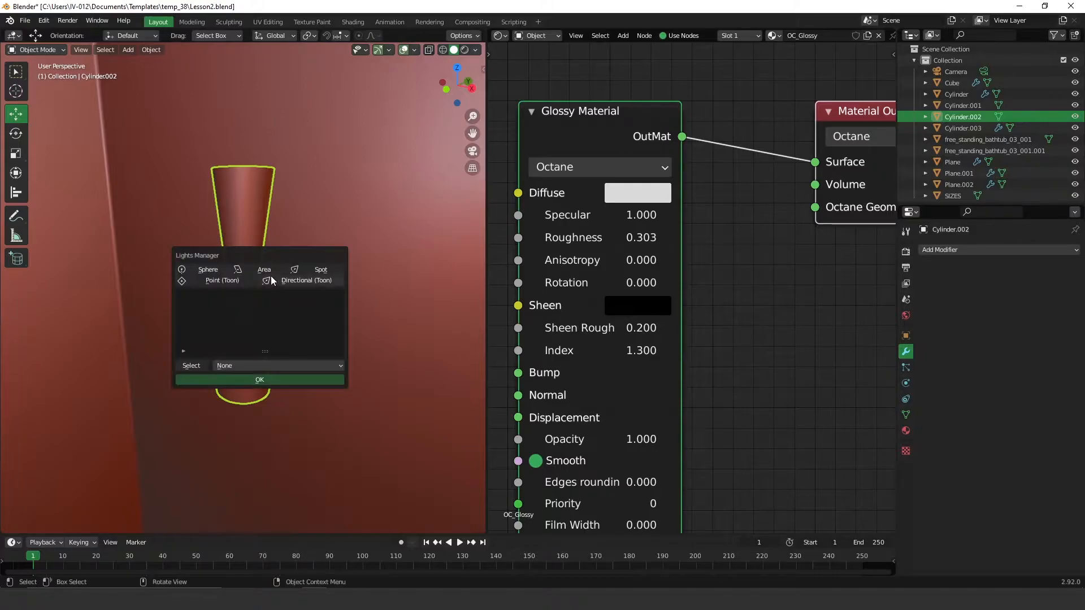
pyautogui.click(264, 270)
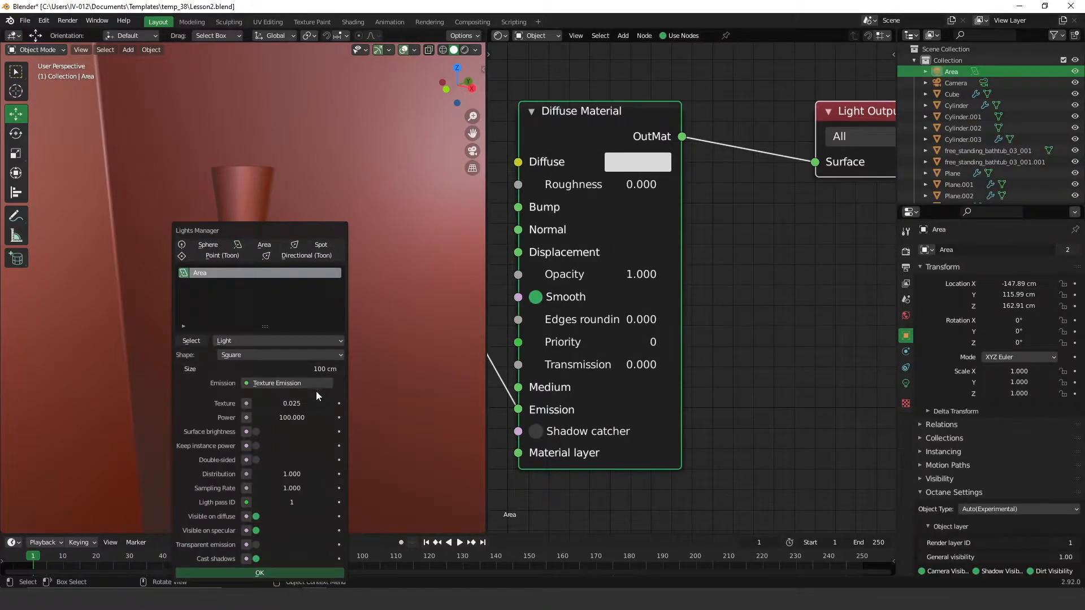
pyautogui.click(337, 357)
pyautogui.click(239, 391)
pyautogui.click(275, 574)
pyautogui.scroll(-4, 294, 429)
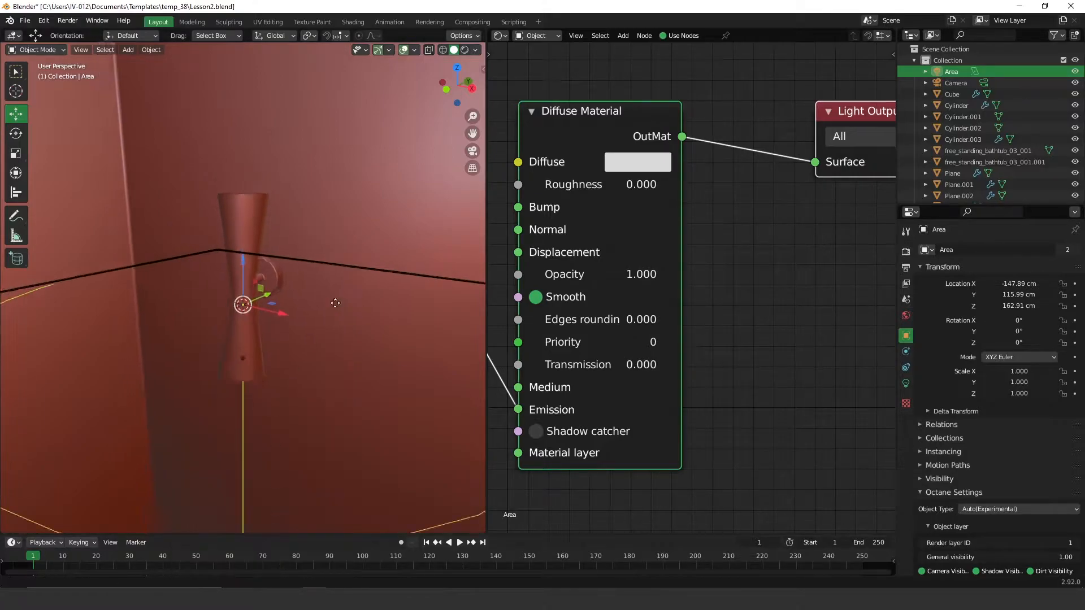
pyautogui.click(906, 383)
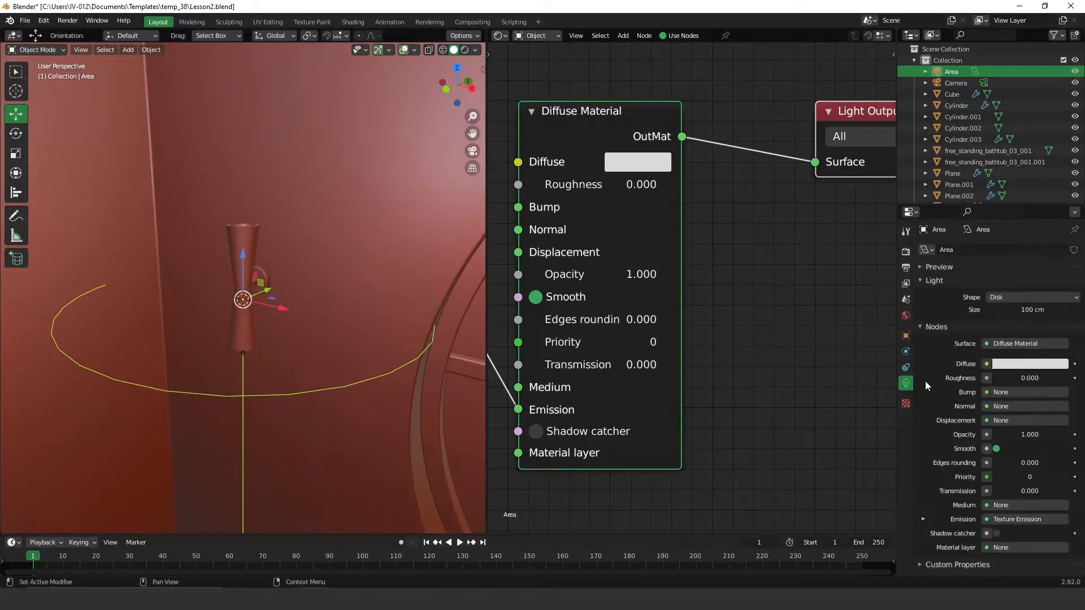
pyautogui.moveTo(994, 310); pyautogui.dragTo(975, 311)
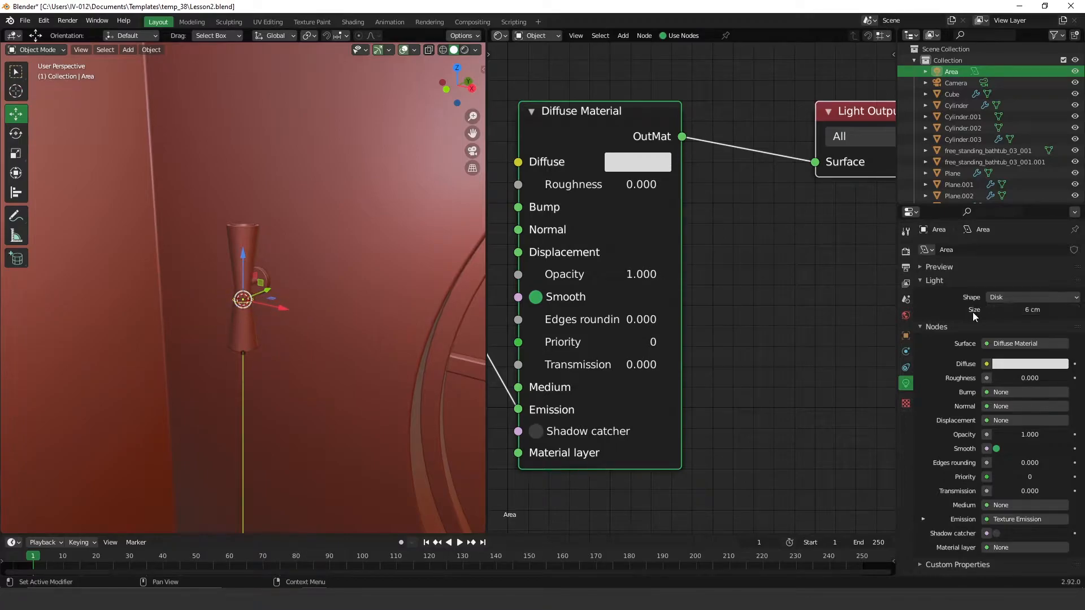
# Step: Move the disk light down along Z to just inside the lamp's lower opening, checking in front wireframe view
pyautogui.scroll(6, 266, 305)
pyautogui.moveTo(241, 294); pyautogui.dragTo(251, 417)
pyautogui.scroll(-2, 295, 382)
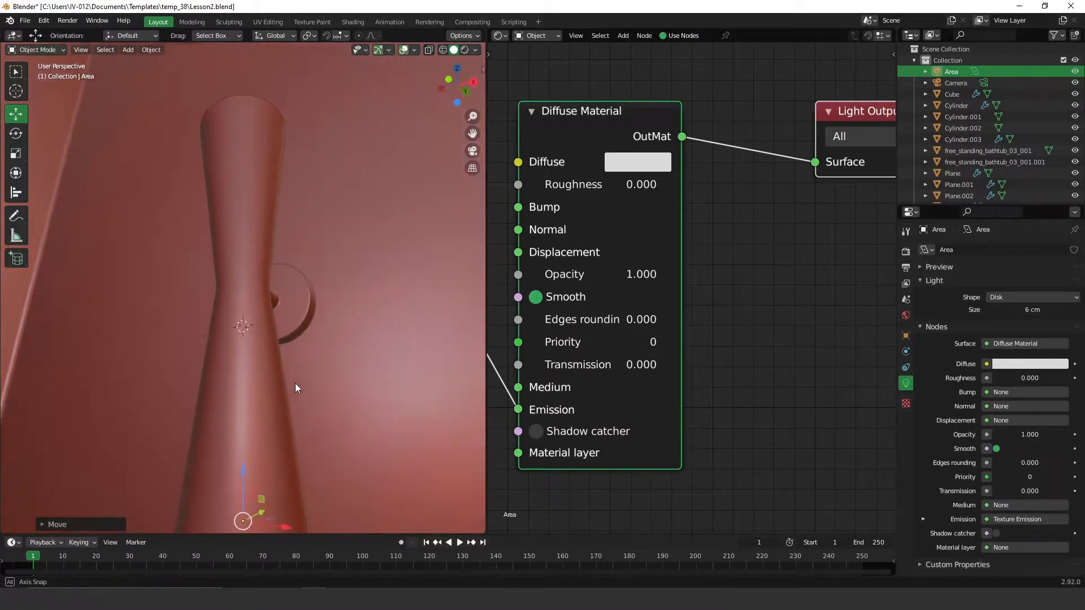
pyautogui.press('KP_1')
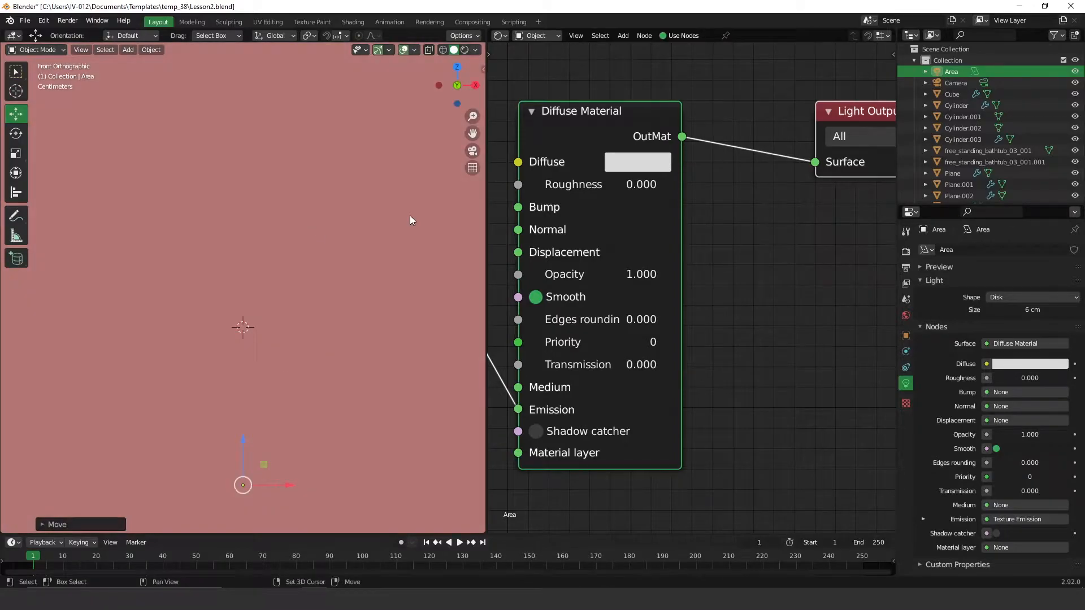
pyautogui.hotkey('shift', 'z')
pyautogui.moveTo(241, 445); pyautogui.dragTo(260, 446)
pyautogui.scroll(-1, 262, 429)
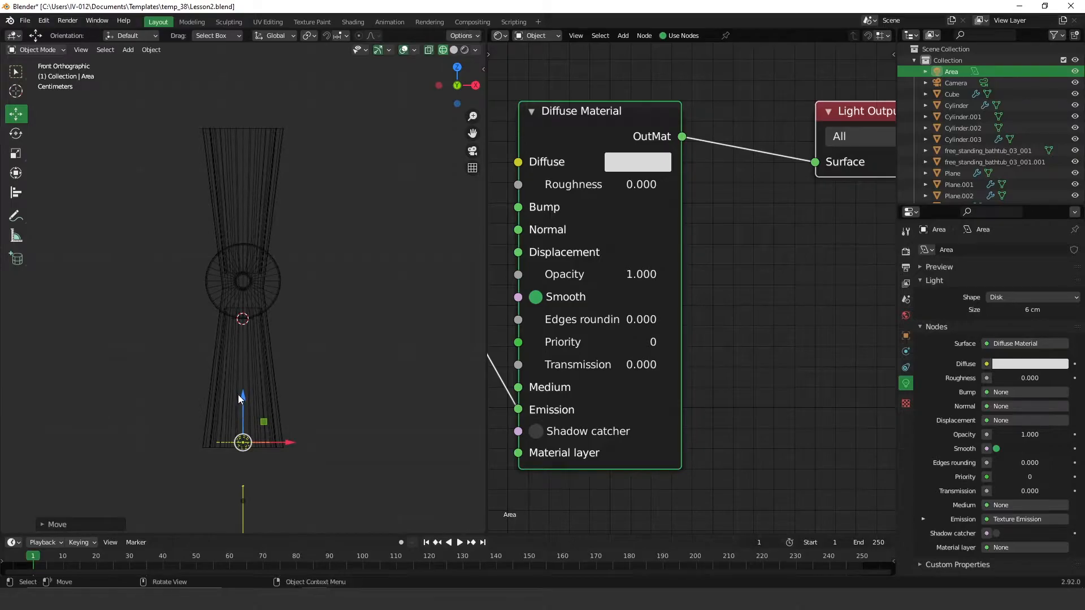
# Step: Make a linked duplicate of the disk light and place it along Z just inside the lamp's upper opening
pyautogui.hotkey('shift', 'd')
pyautogui.press('x')
pyautogui.press('z')
pyautogui.click(259, 95)
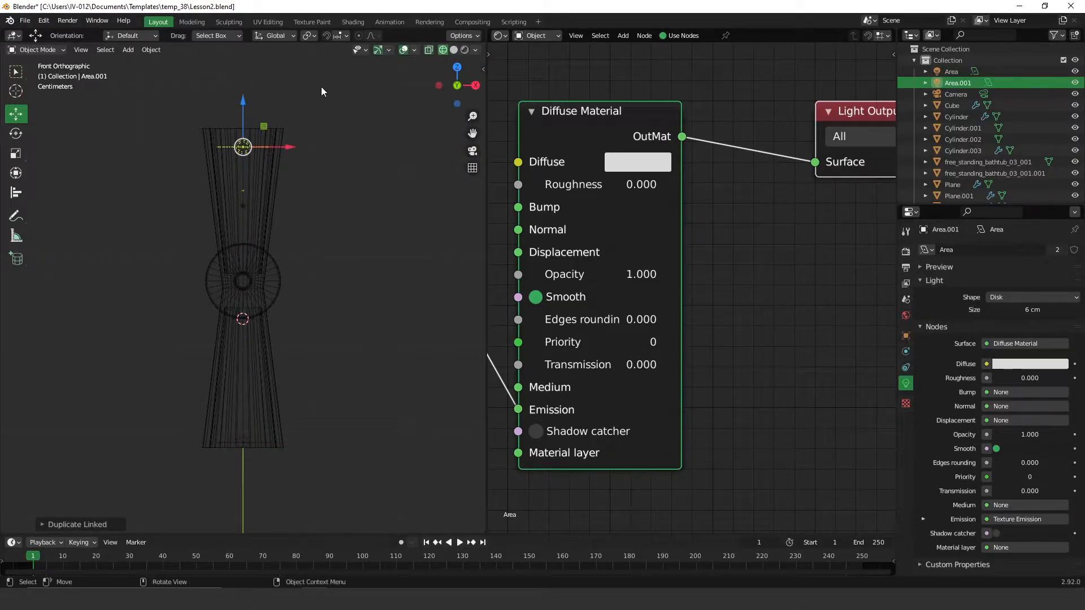
# Step: Rotate the upper disk light about X so it faces upward, and raise it slightly along Z towards the lamp's upper rim
pyautogui.press('r')
pyautogui.press('z')
pyautogui.press('x')
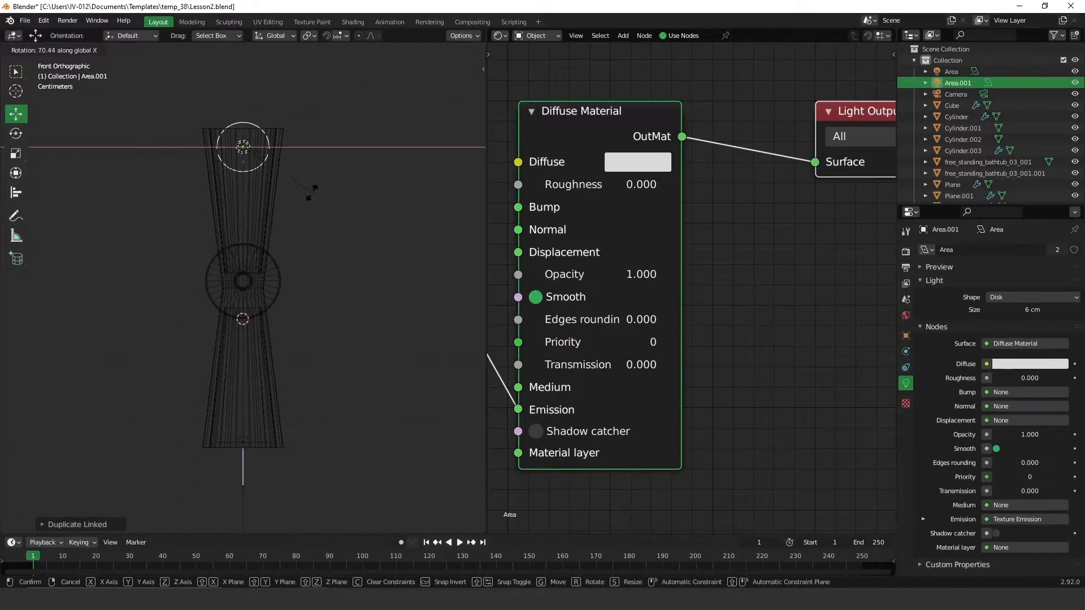
pyautogui.click(296, 218)
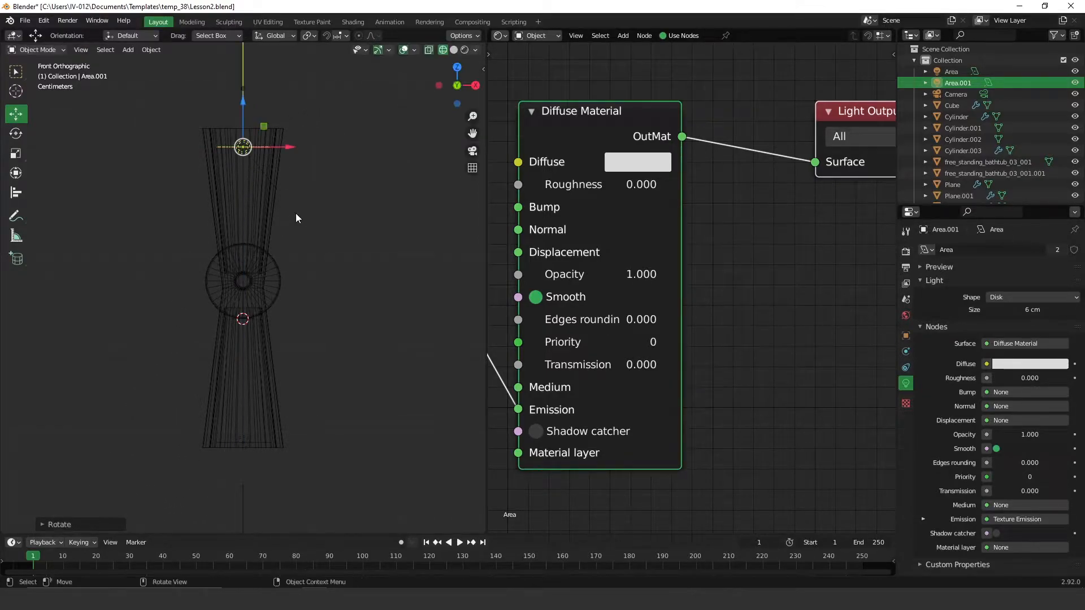
pyautogui.moveTo(249, 116); pyautogui.dragTo(246, 96)
pyautogui.scroll(-4, 610, 144)
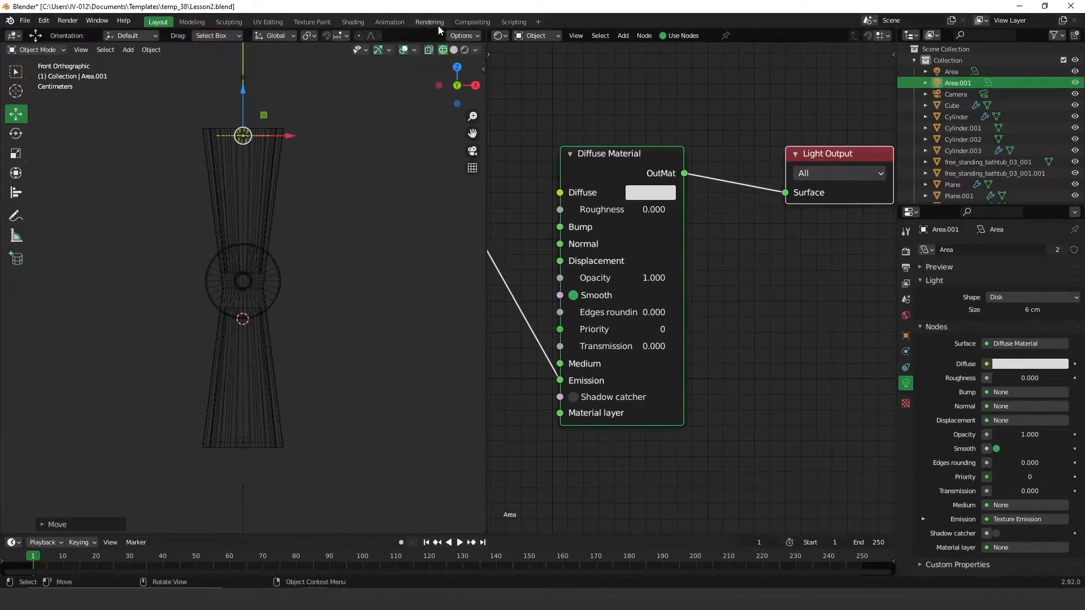
# Step: Show the wall lamp close up through the camera with rendered shading to check its two lights
pyautogui.press('KP_0')
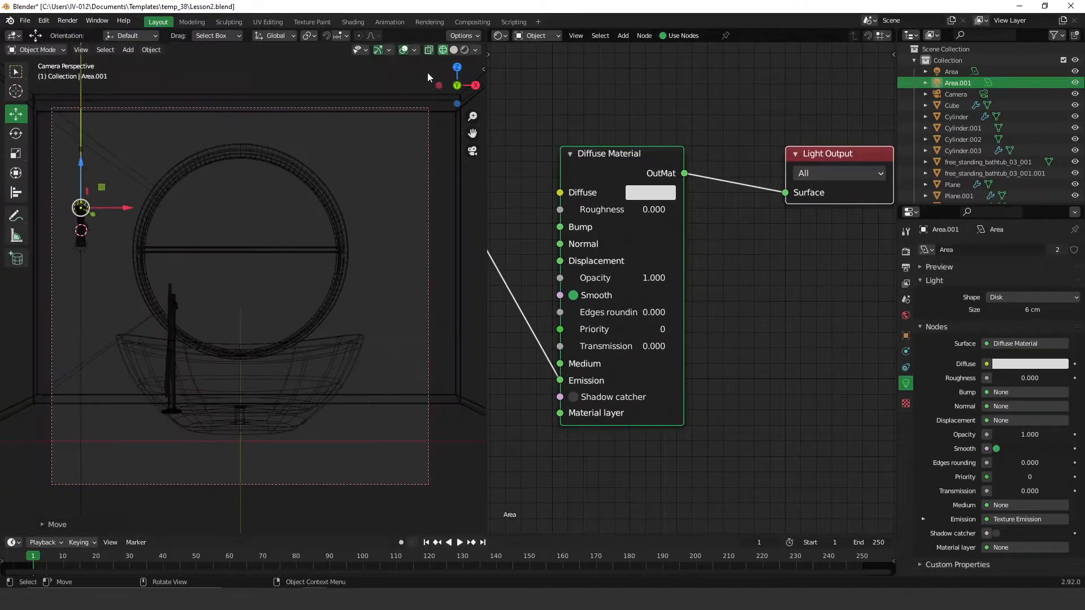
pyautogui.hotkey('shift', 'z')
pyautogui.scroll(6, 130, 222)
pyautogui.moveTo(206, 189)
pyautogui.keyDown('shift'); pyautogui.mouseDown(button='middle')
pyautogui.moveTo(271, 247)
pyautogui.moveTo(297, 294)
pyautogui.mouseUp(button='middle'); pyautogui.keyUp('shift')
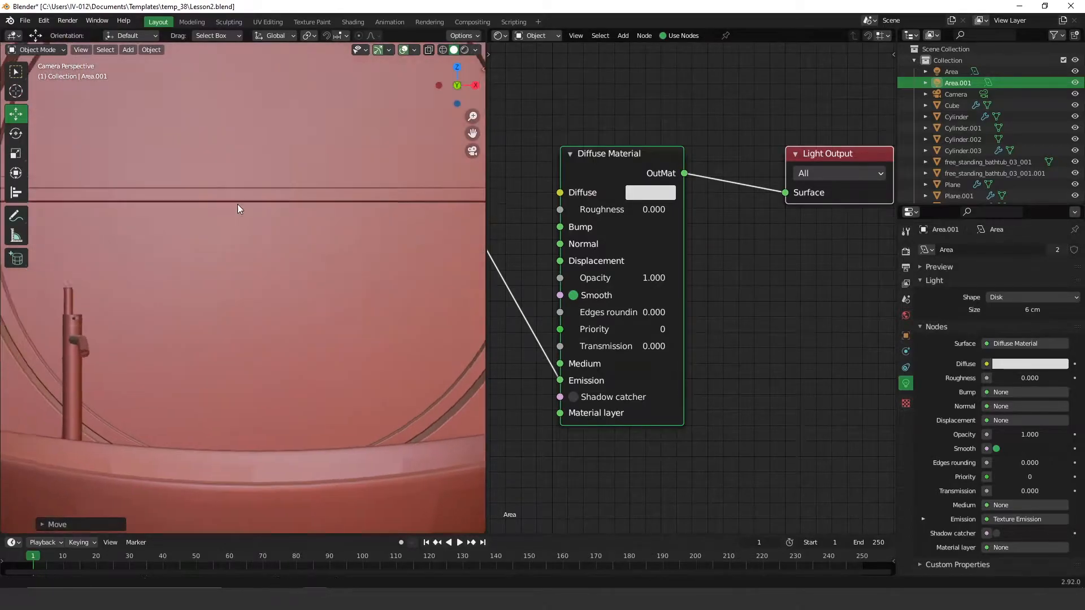
pyautogui.scroll(1, 297, 294)
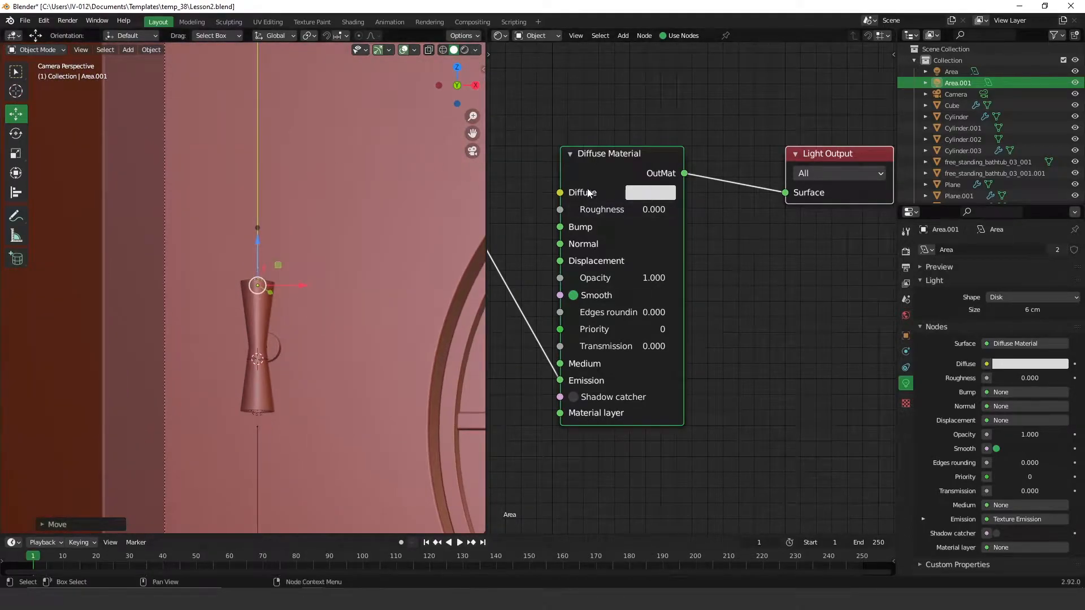
pyautogui.click(465, 50)
# Step: Replace the light's Texture Emission node with a Black Body Emission node connected to the Diffuse Material's Emission input
pyautogui.moveTo(494, 140)
pyautogui.mouseDown(button='middle')
pyautogui.moveTo(687, 137)
pyautogui.moveTo(699, 125)
pyautogui.mouseUp(button='middle')
pyautogui.hotkey('shift', 'a')
pyautogui.click(700, 126)
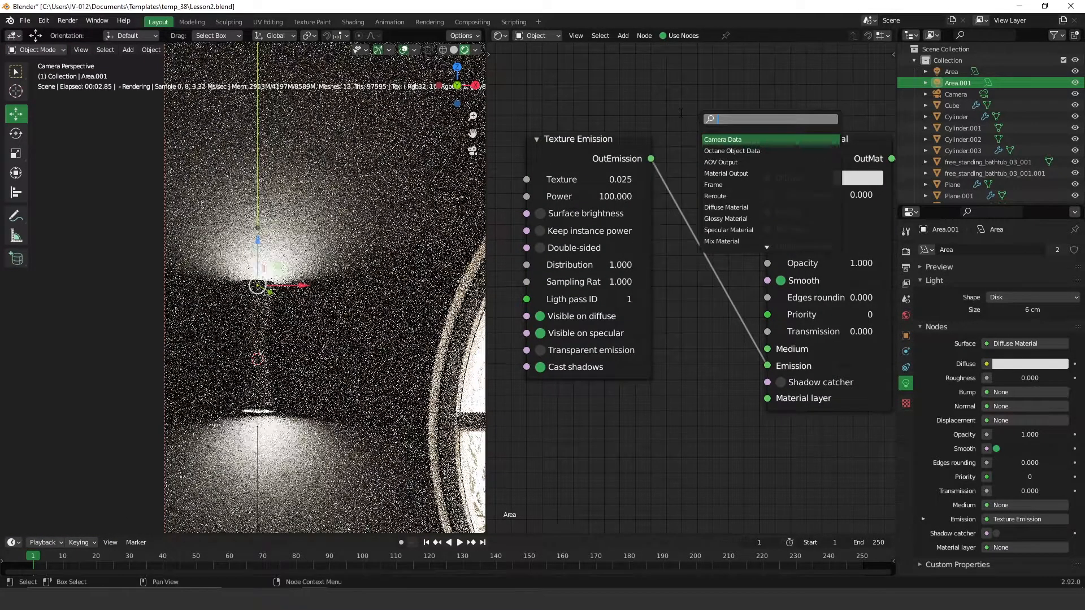
pyautogui.write('bla')
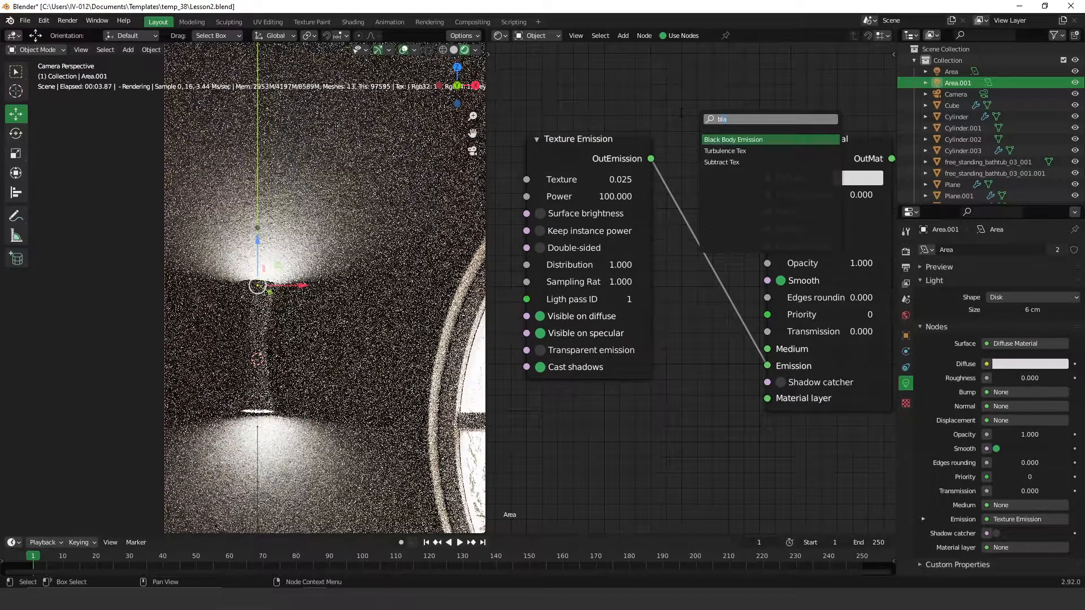
pyautogui.click(737, 139)
pyautogui.click(572, 436)
pyautogui.moveTo(675, 434); pyautogui.dragTo(687, 434)
pyautogui.moveTo(762, 377); pyautogui.dragTo(766, 365)
pyautogui.click(597, 160)
pyautogui.press('x')
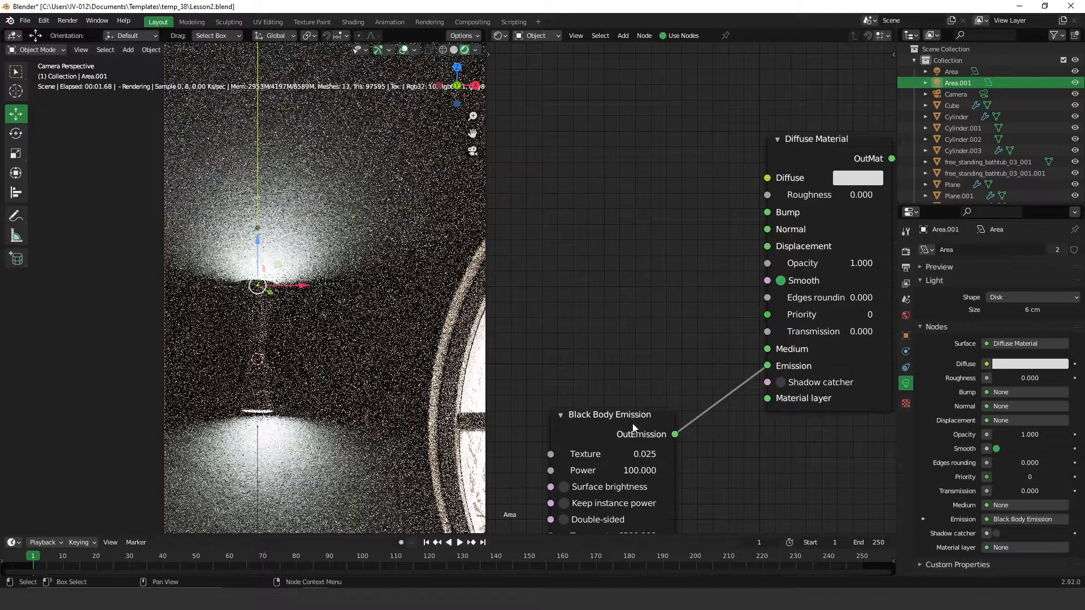
pyautogui.moveTo(633, 428); pyautogui.dragTo(641, 174)
# Step: Try a temperature of 3000 on the Black Body Emission node
pyautogui.click(626, 287)
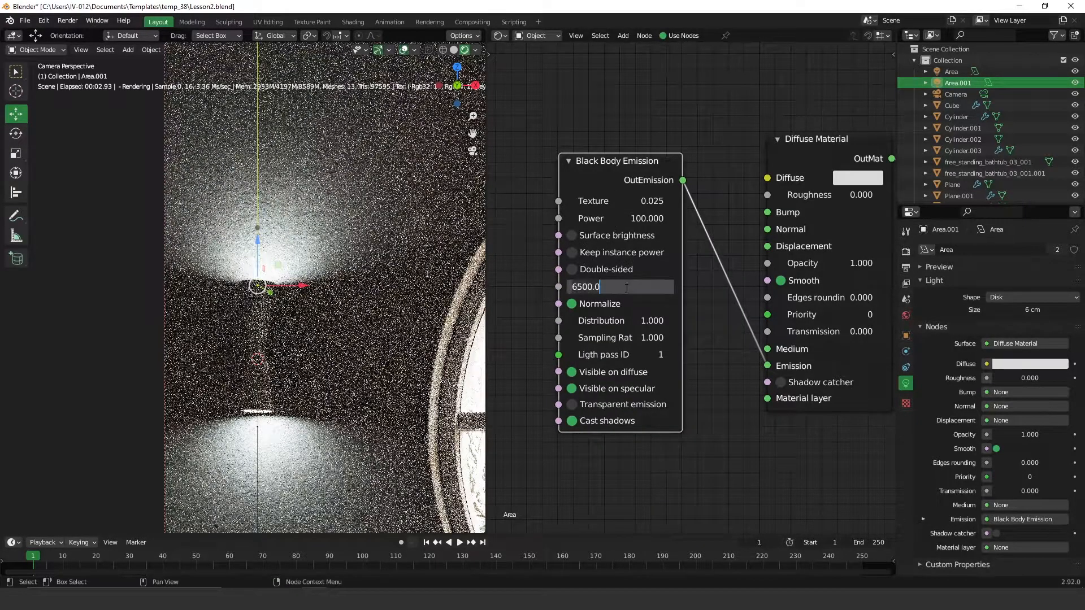
pyautogui.write('30')
pyautogui.press('Return')
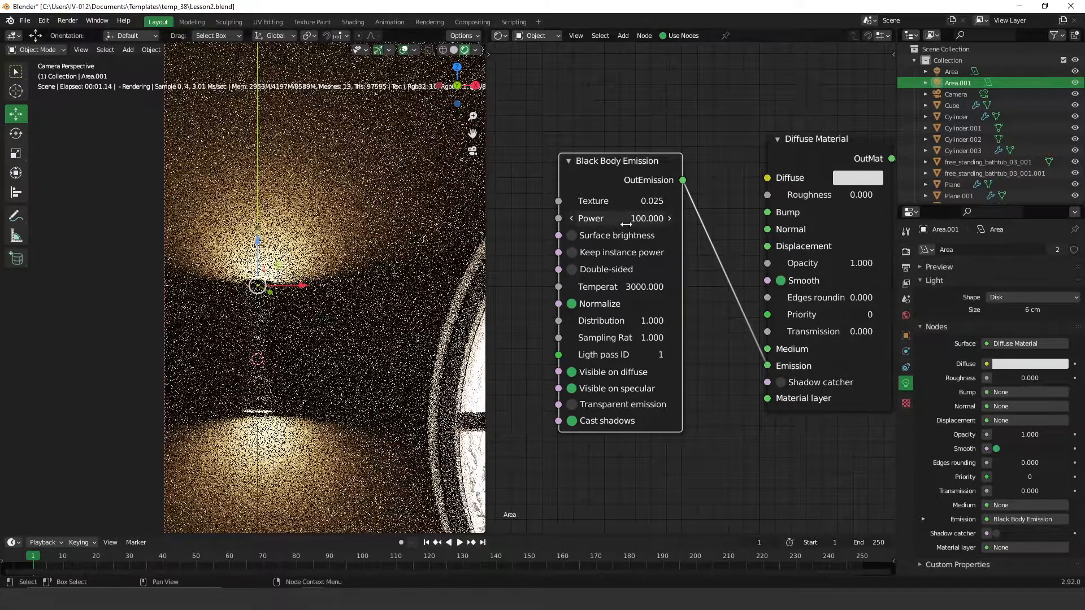
# Step: Set the Black Body Emission temperature to 2500 for a warmer lamp light
pyautogui.moveTo(573, 287); pyautogui.dragTo(571, 286)
pyautogui.click(613, 287)
pyautogui.write('2500')
pyautogui.press('Return')
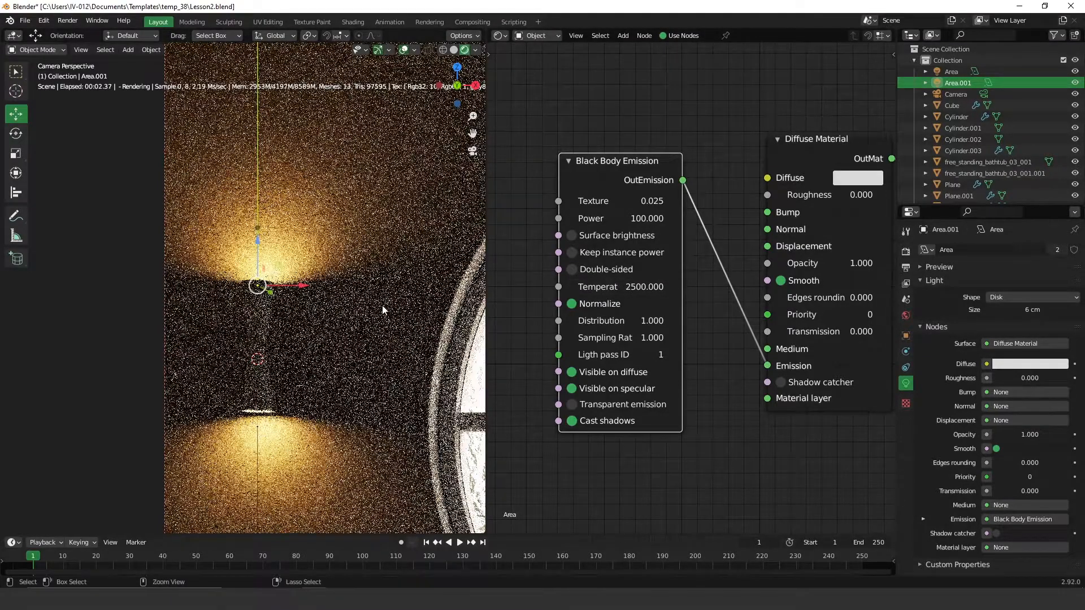
# Step: Select the whole lamp with both its lights, leaving out the wall, and move it about 9 cm along X towards the window
pyautogui.scroll(-3, 430, 361)
pyautogui.scroll(-1, 410, 313)
pyautogui.keyDown('shift'); pyautogui.moveTo(379, 321); pyautogui.dragTo(328, 322, button='middle'); pyautogui.keyUp('shift')
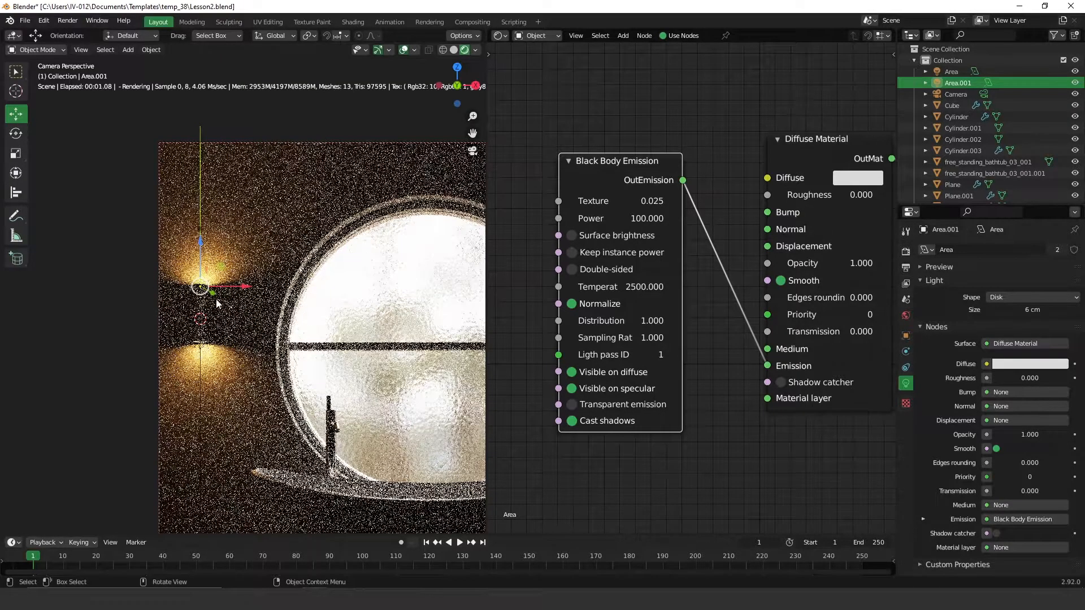
pyautogui.moveTo(182, 271); pyautogui.dragTo(242, 349)
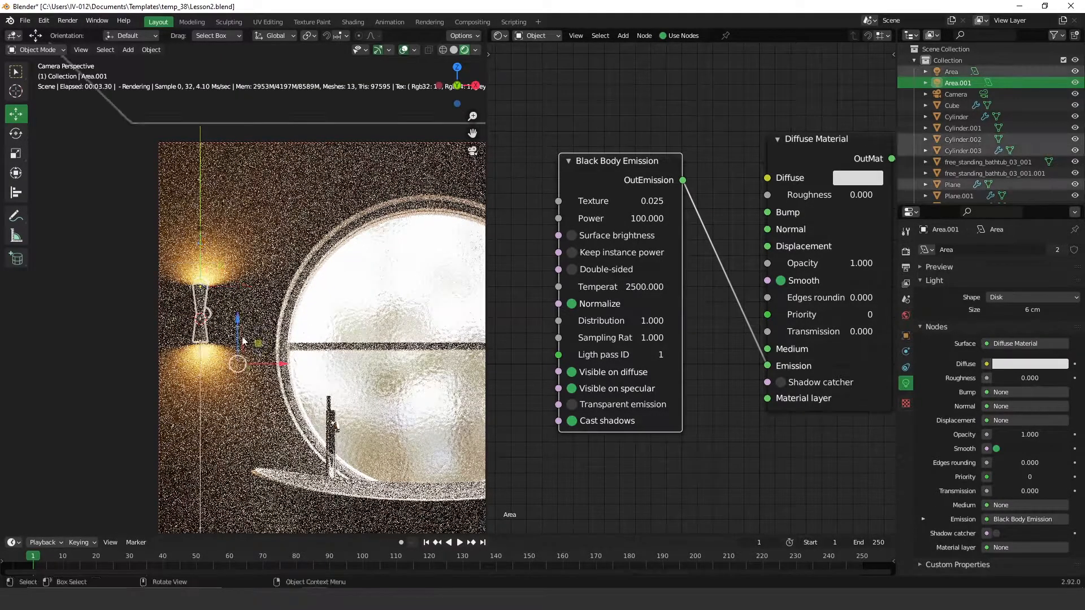
pyautogui.keyDown('ctrl'); pyautogui.moveTo(252, 266); pyautogui.dragTo(308, 357); pyautogui.keyUp('ctrl')
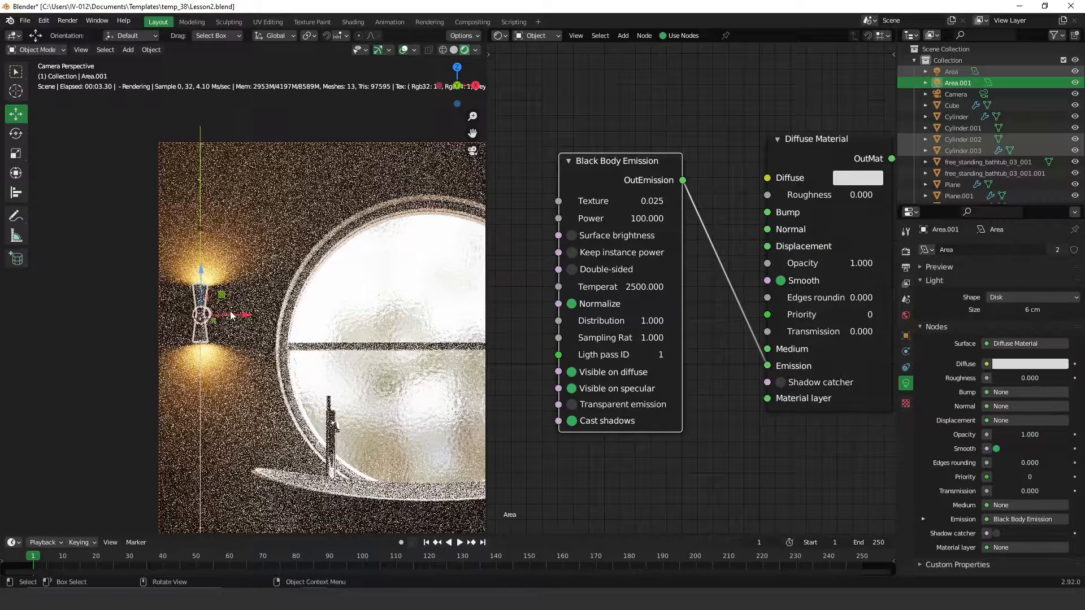
pyautogui.moveTo(249, 316); pyautogui.dragTo(263, 317)
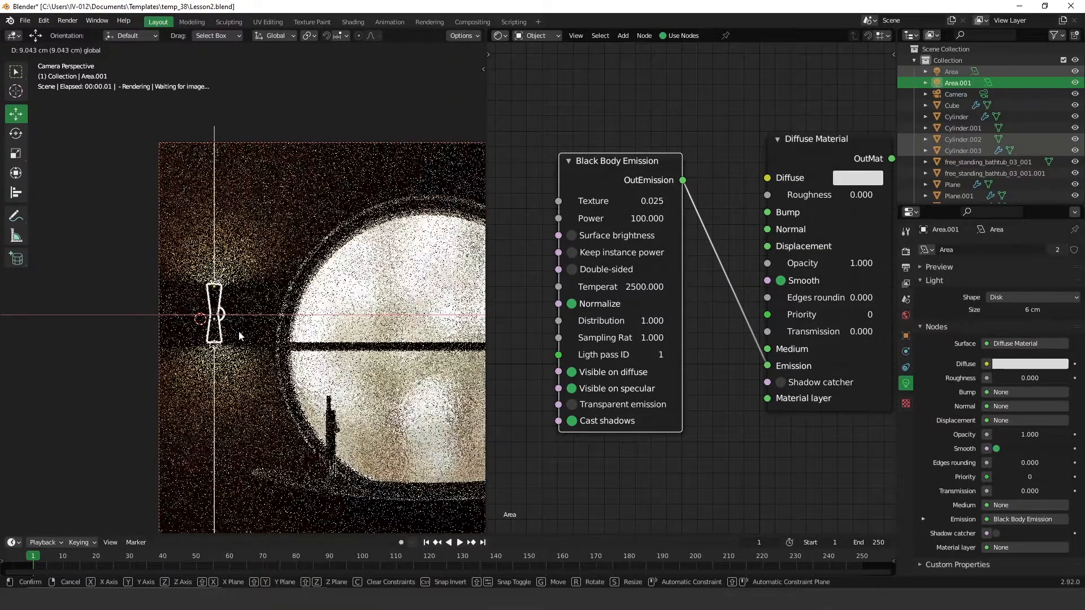
# Step: Make a linked duplicate of the lamp and its lights along X and place it symmetrically on the window's other side
pyautogui.scroll(-2, 372, 317)
pyautogui.keyDown('shift'); pyautogui.moveTo(342, 317); pyautogui.dragTo(209, 249, button='middle'); pyautogui.keyUp('shift')
pyautogui.scroll(-1, 253, 267)
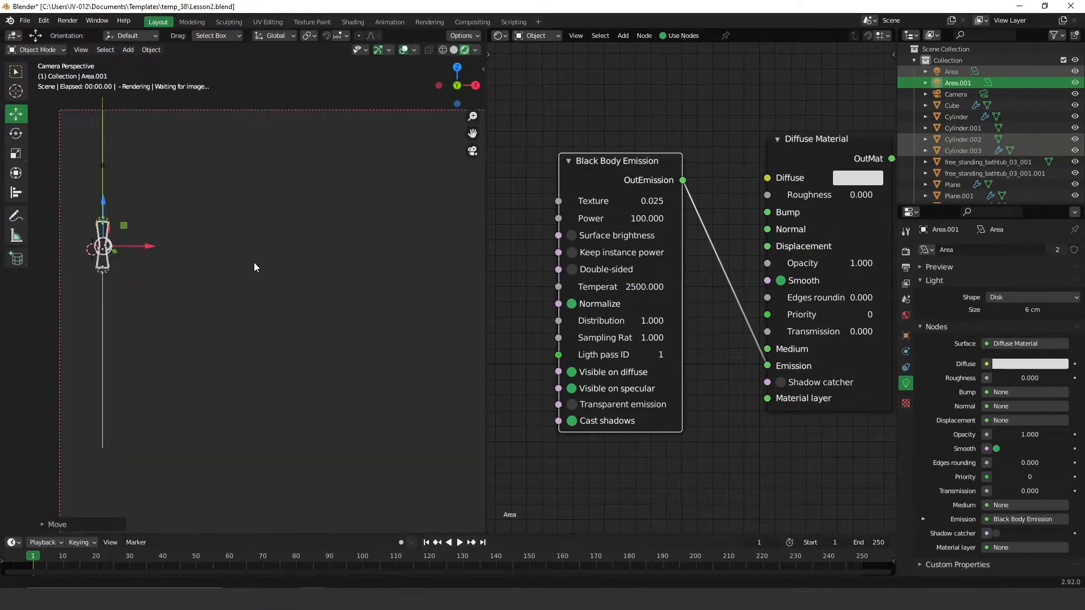
pyautogui.scroll(-1, 255, 267)
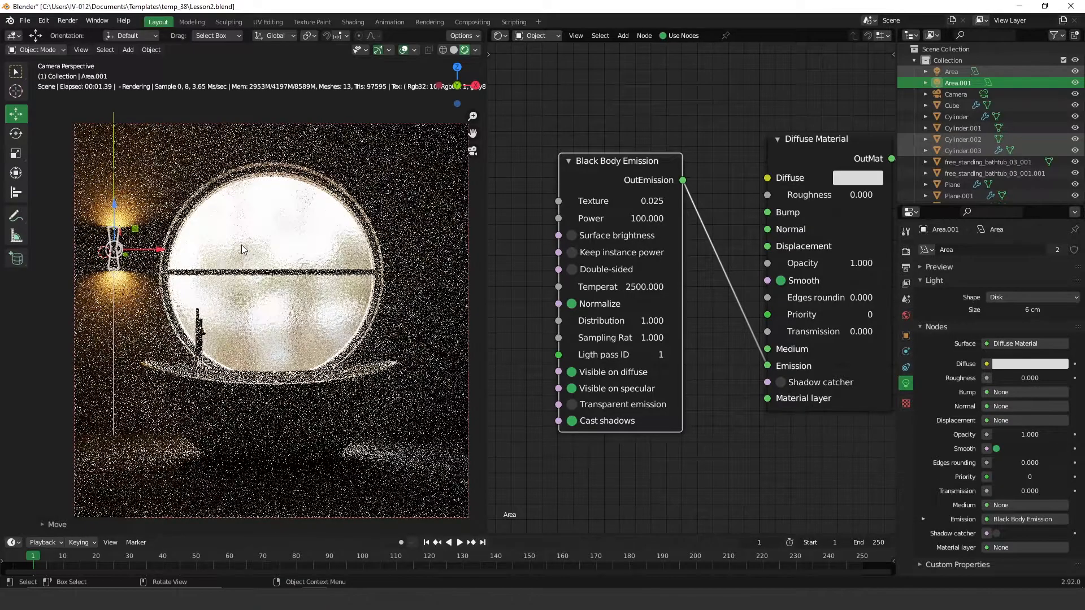
pyautogui.hotkey('shift', 'd')
pyautogui.press('x')
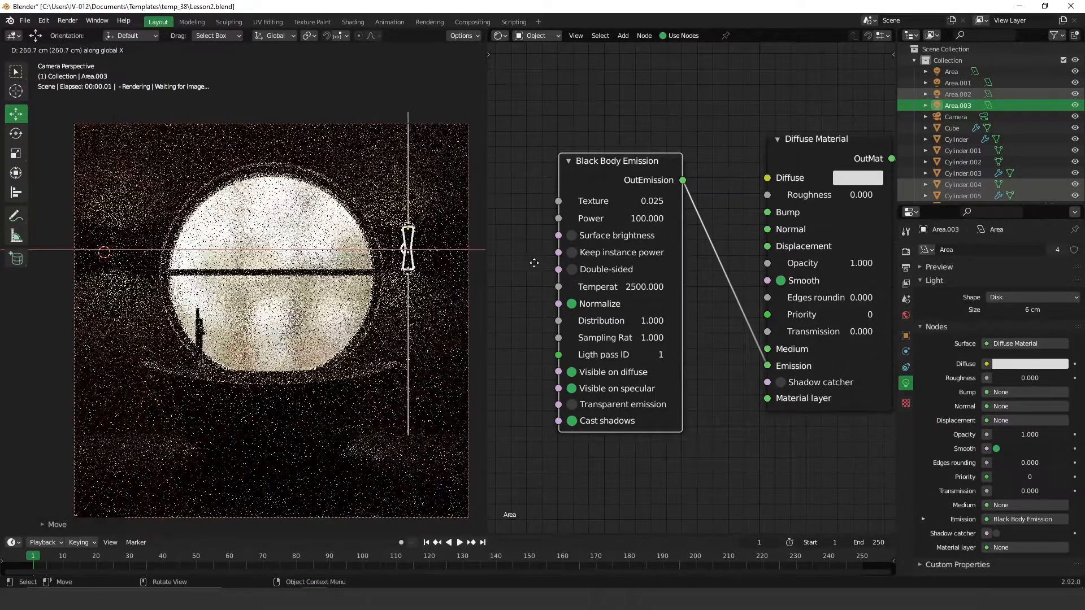
pyautogui.click(537, 262)
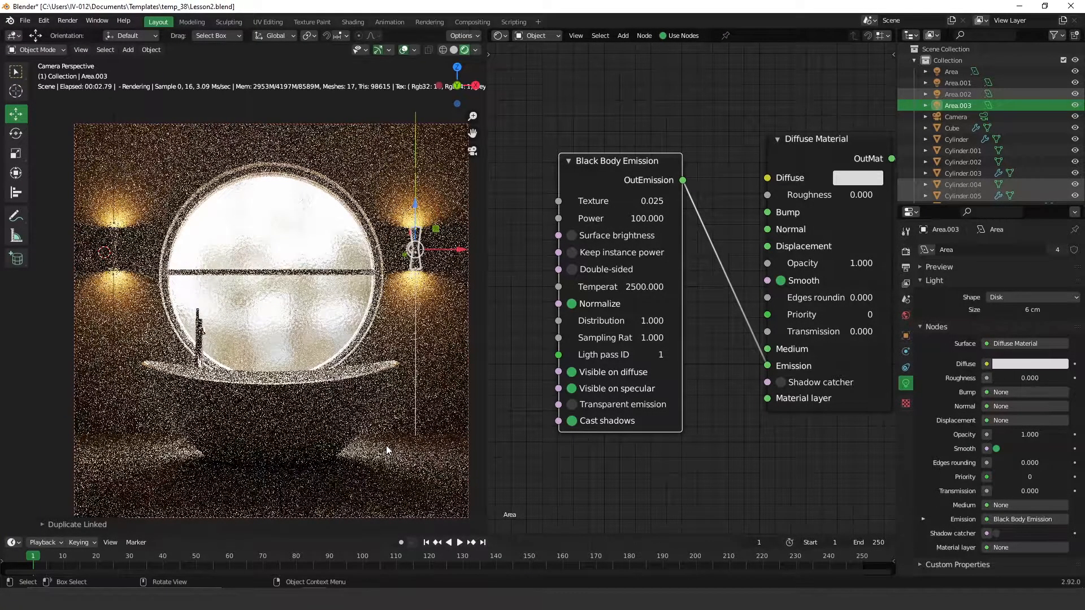
pyautogui.moveTo(460, 250); pyautogui.dragTo(461, 249)
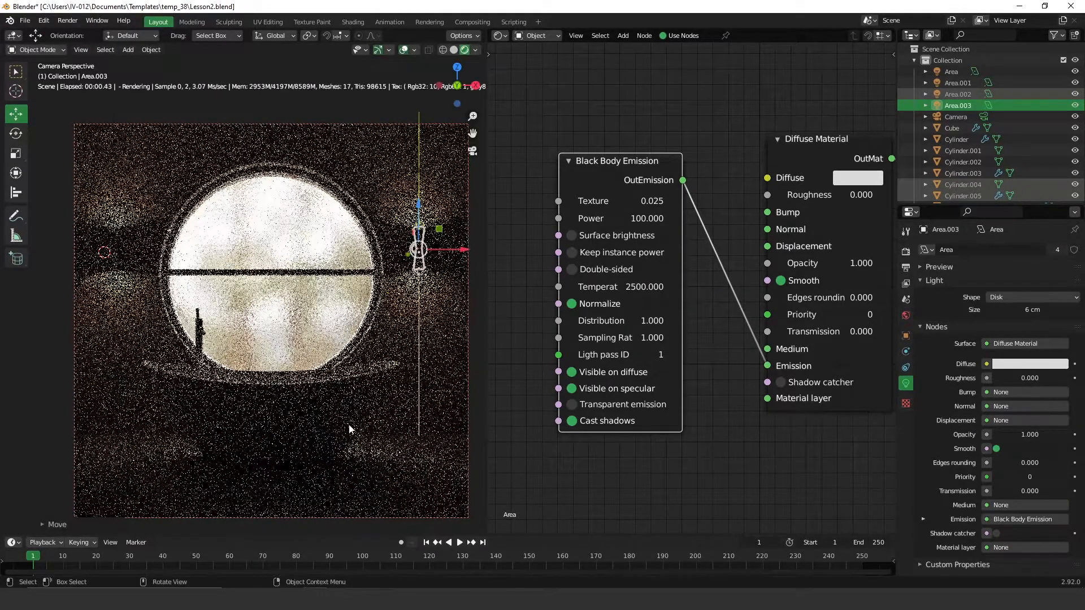
pyautogui.keyDown('shift'); pyautogui.moveTo(351, 249); pyautogui.dragTo(320, 220, button='middle'); pyautogui.keyUp('shift')
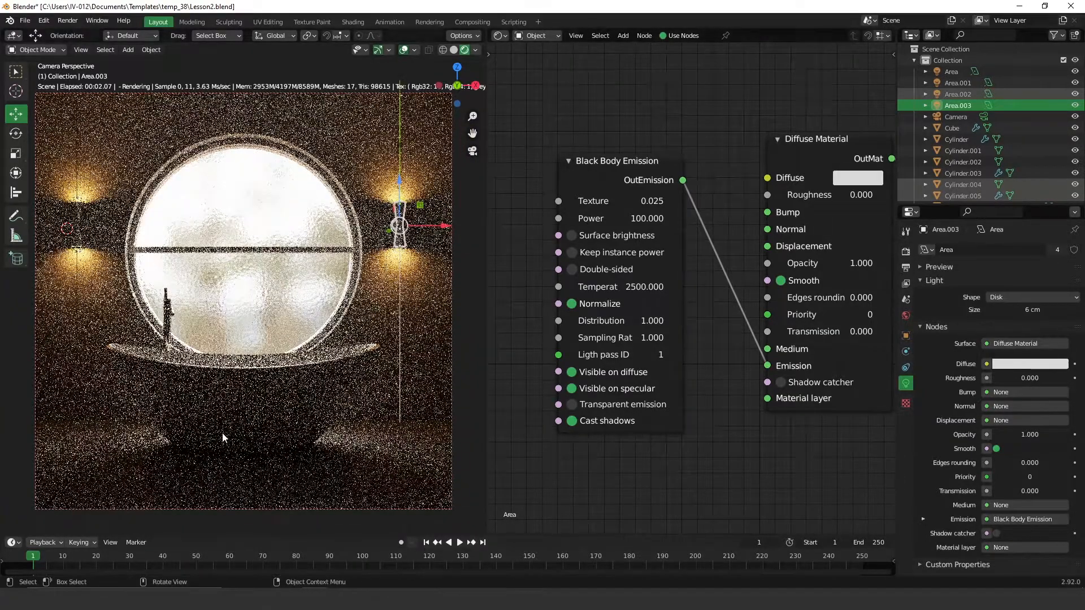
# Step: Switch to ImageGlass to examine the reference render Temp_38_1.jpg, and return to the Blender scene
pyautogui.click(262, 441)
pyautogui.click(347, 480)
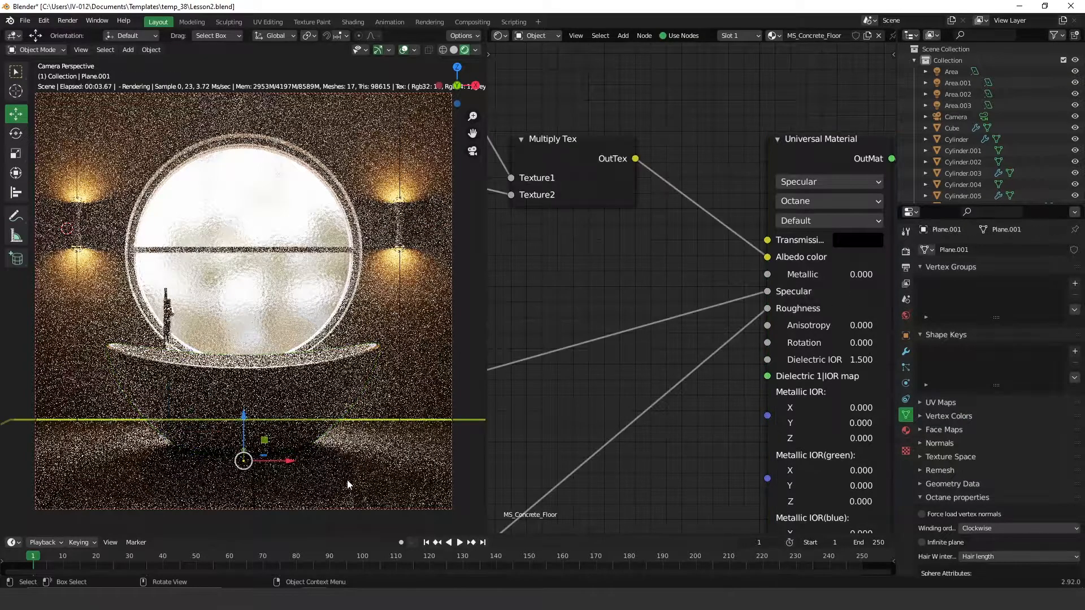
pyautogui.click(801, 588)
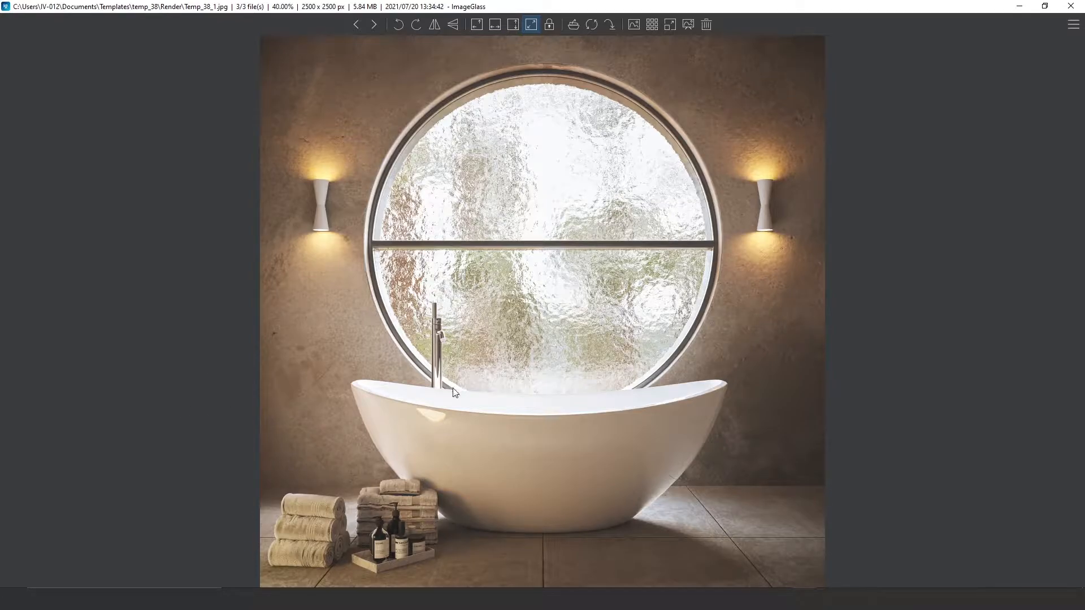
pyautogui.click(1011, 10)
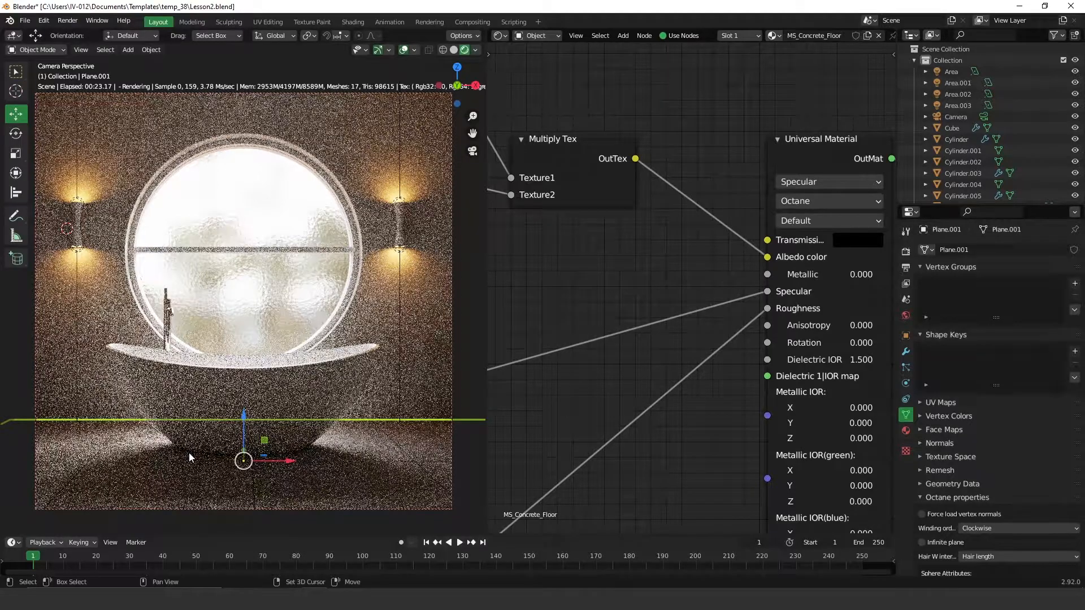
# Step: Add an Octane sphere light through the Lights Manager
pyautogui.hotkey('alt', 'shift', 'd')
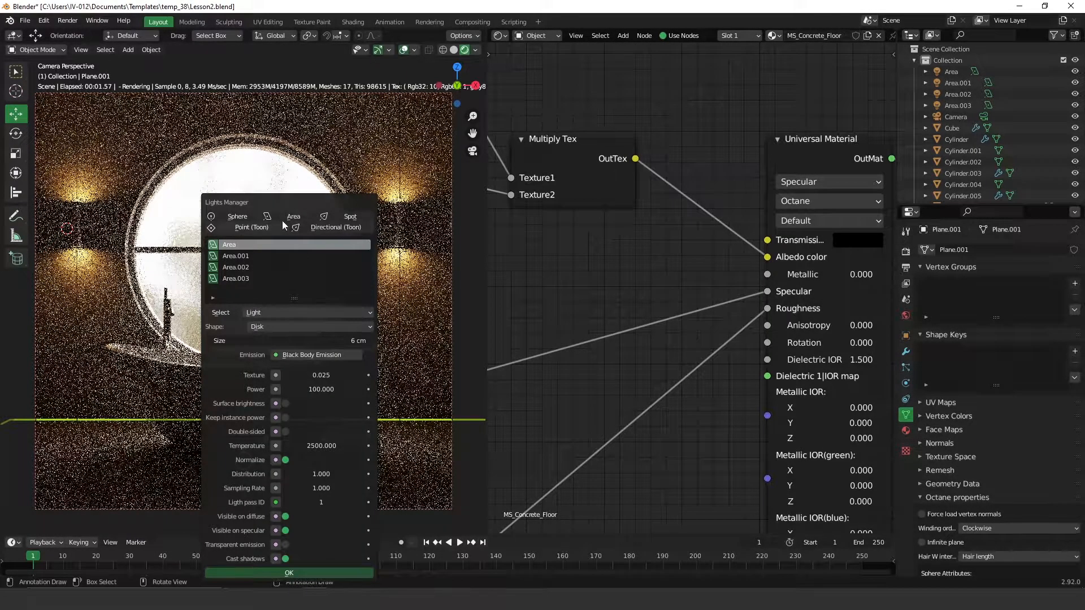
pyautogui.click(237, 217)
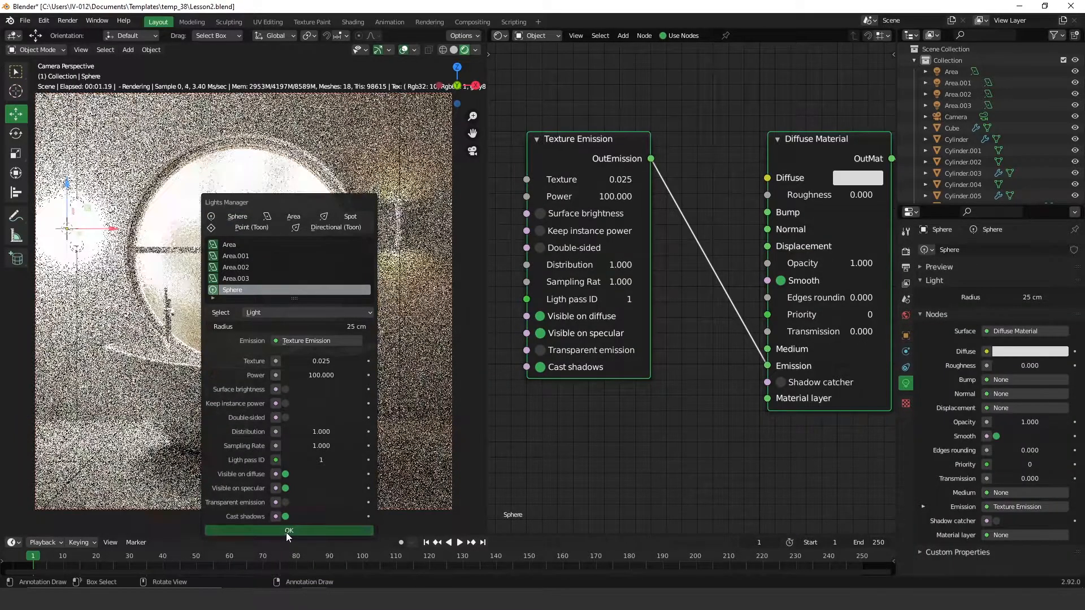
pyautogui.click(288, 531)
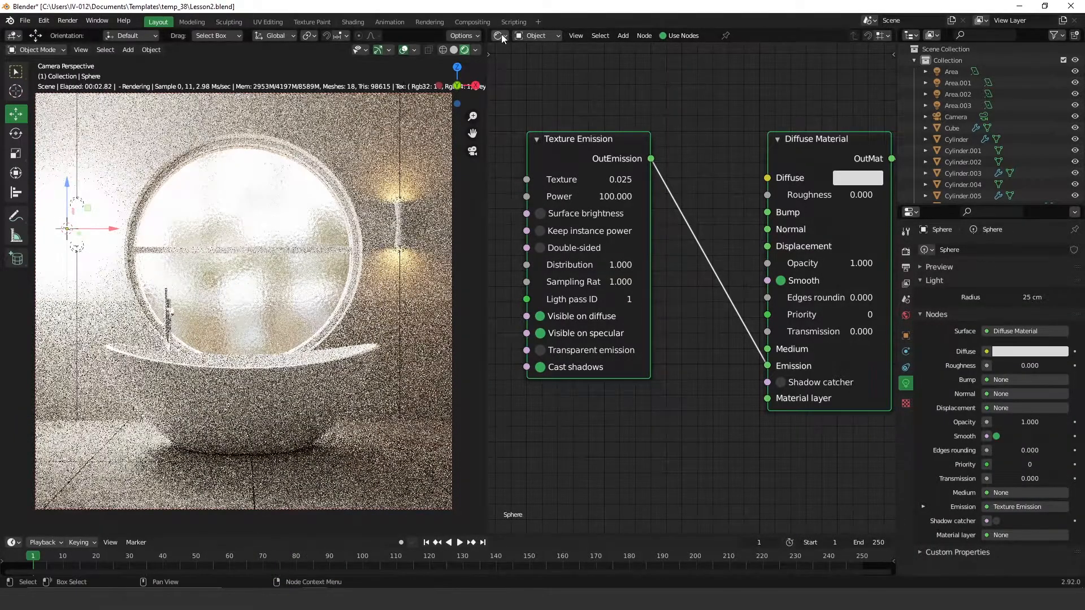
# Step: Replace the node editor with a 3D viewport and move the sphere light down to Z about 29.6 cm and along Y away from the window wall
pyautogui.click(500, 35)
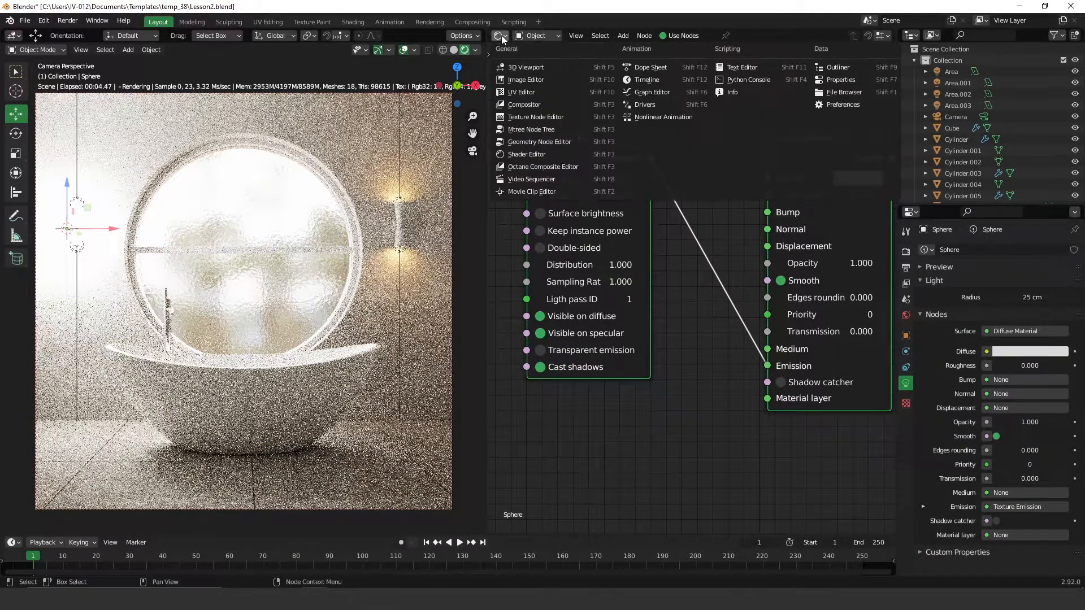
pyautogui.click(531, 66)
pyautogui.press('KP_7')
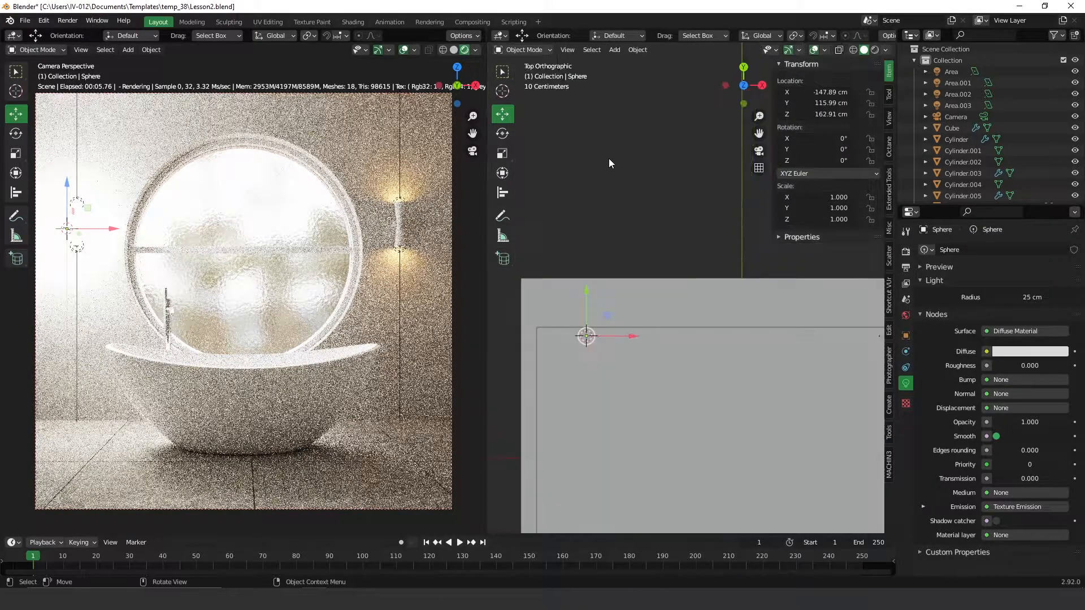
pyautogui.keyDown('ctrl'); pyautogui.moveTo(630, 240); pyautogui.dragTo(605, 317, button='middle'); pyautogui.keyUp('ctrl')
pyautogui.keyDown('shift'); pyautogui.moveTo(636, 245); pyautogui.dragTo(626, 163, button='middle'); pyautogui.keyUp('shift')
pyautogui.moveTo(615, 200); pyautogui.dragTo(618, 273)
pyautogui.moveTo(618, 273); pyautogui.dragTo(588, 230, button='middle')
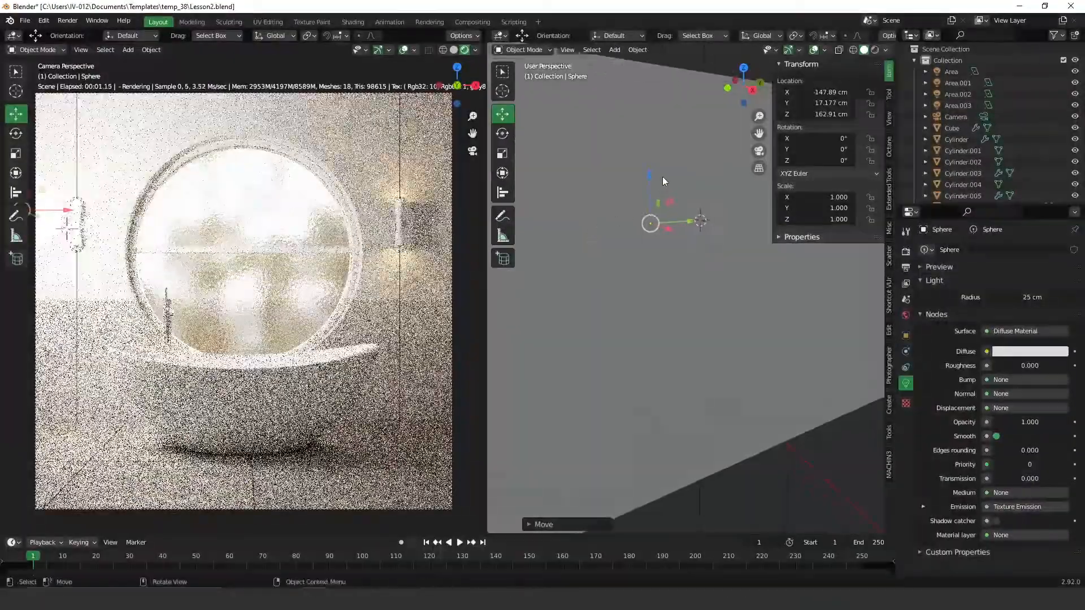
pyautogui.moveTo(649, 187); pyautogui.dragTo(656, 291)
pyautogui.press('KP_7')
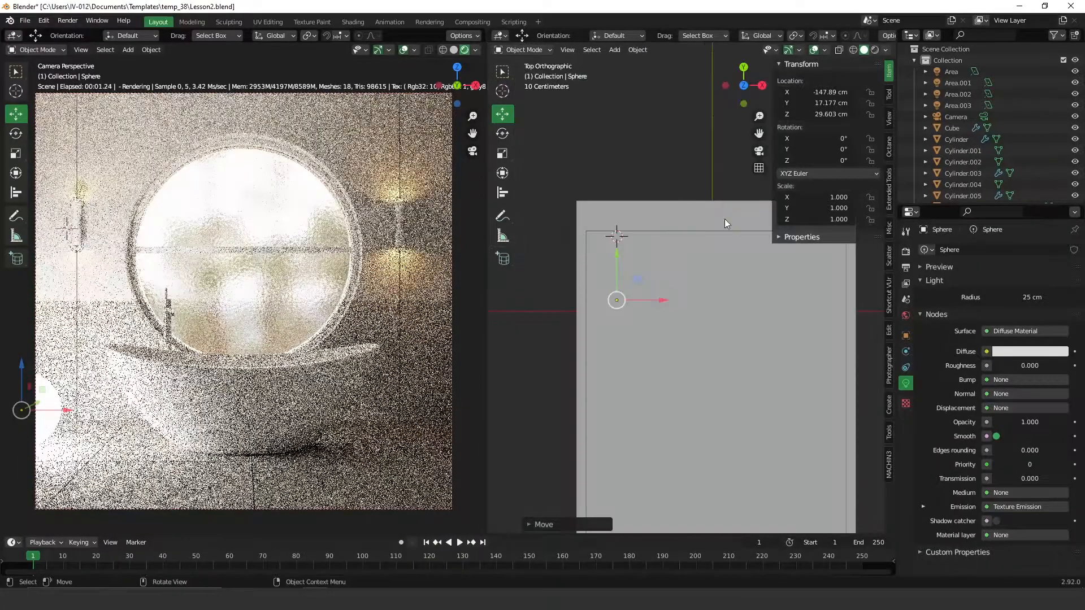
pyautogui.moveTo(616, 269); pyautogui.dragTo(616, 317)
# Step: Show the sphere light's nodes in the Shader Editor and add a Black Body Emission node
pyautogui.click(500, 35)
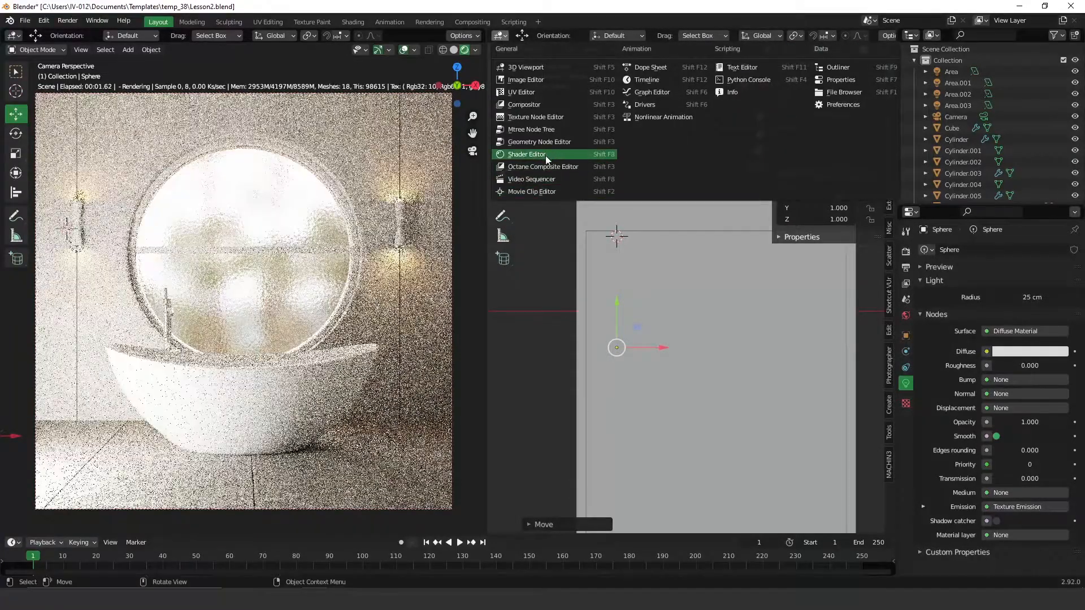
pyautogui.click(543, 156)
pyautogui.click(717, 139)
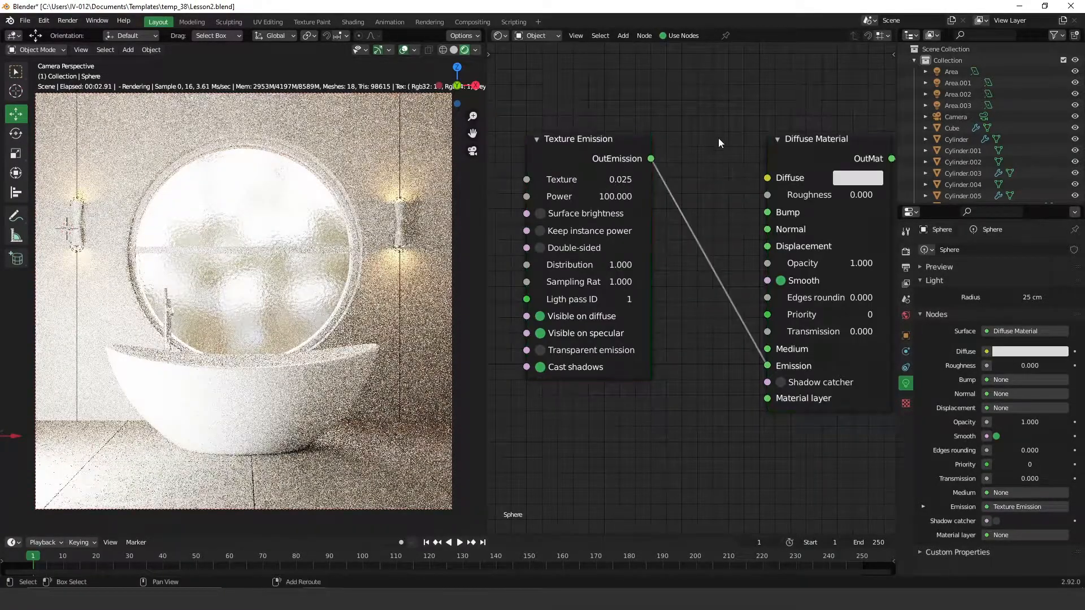
pyautogui.hotkey('shift', 'a')
pyautogui.click(718, 139)
pyautogui.write('blz')
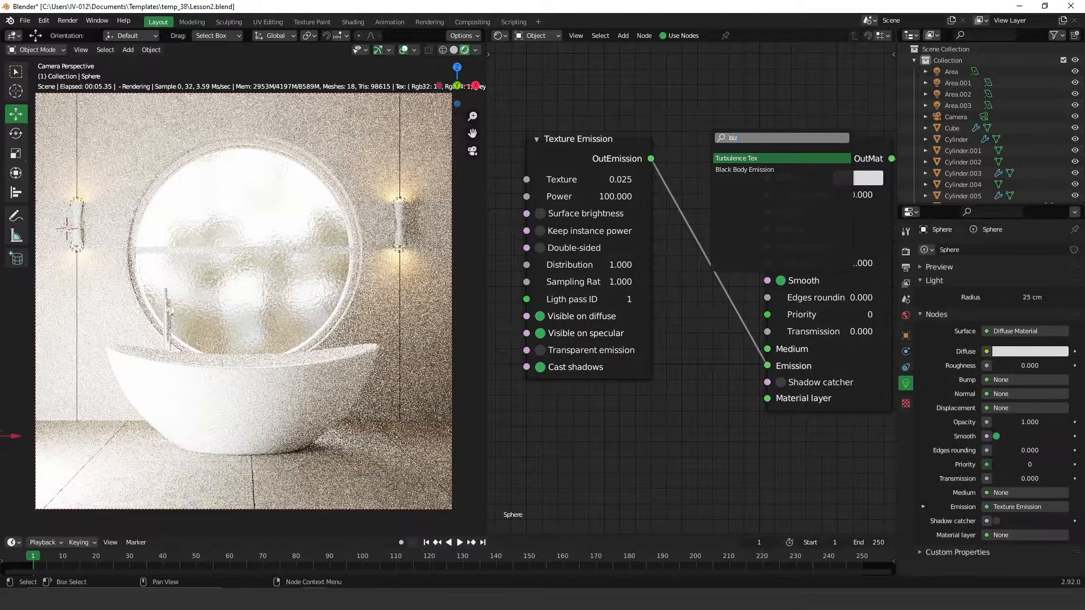
pyautogui.press('BackSpace')
pyautogui.write('a')
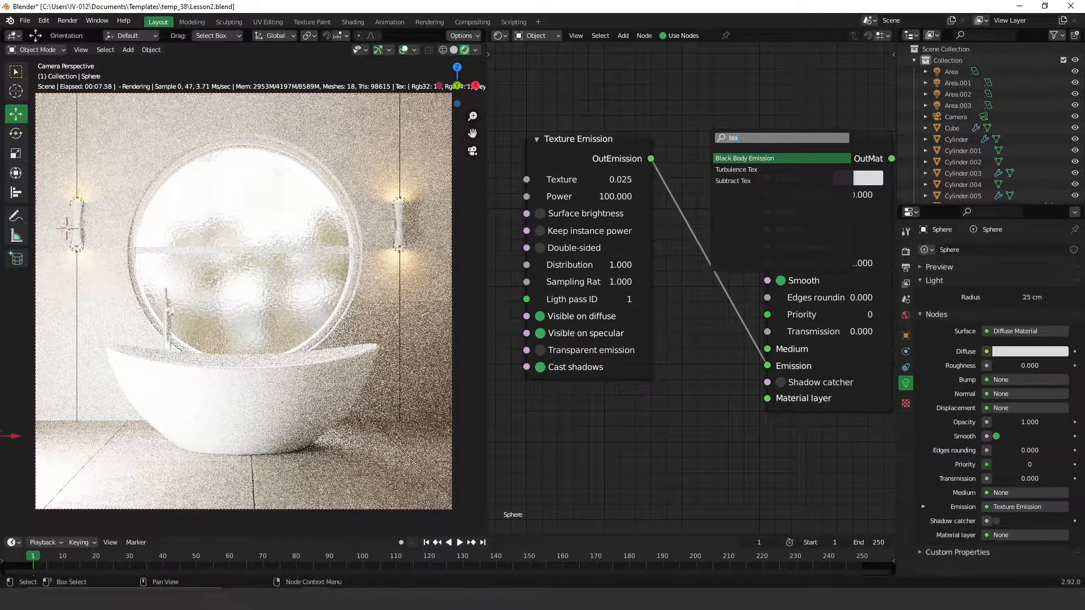
pyautogui.press('Down')
pyautogui.press('Down')
pyautogui.press('Up')
pyautogui.press('Up')
pyautogui.press('Return')
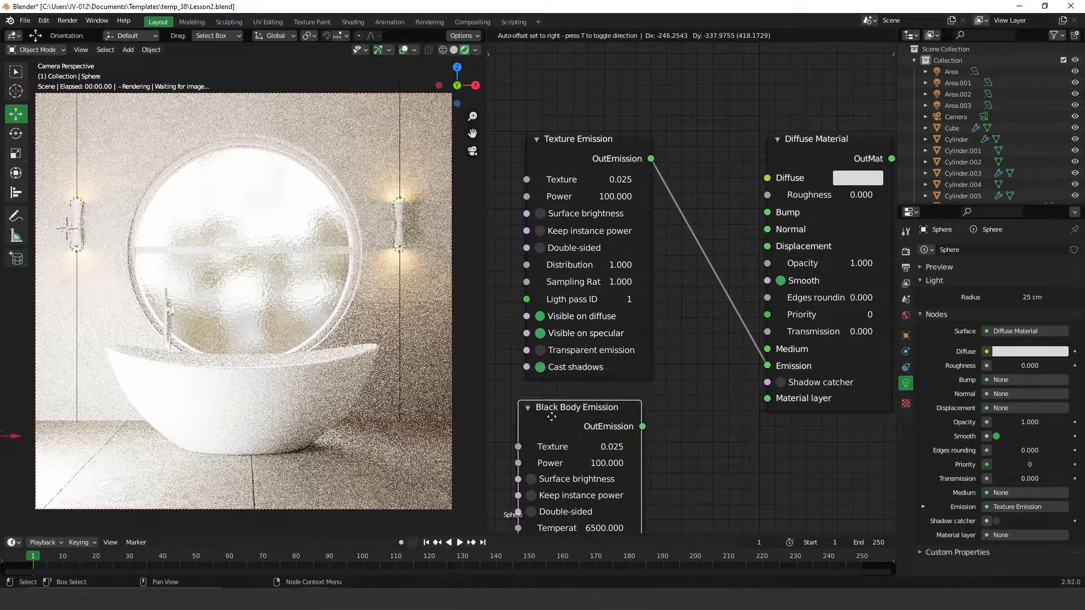
# Step: Connect the Black Body Emission node to the Diffuse Material's Emission input, delete the Texture Emission node and put the new node in its place
pyautogui.click(539, 412)
pyautogui.moveTo(643, 424); pyautogui.dragTo(767, 366)
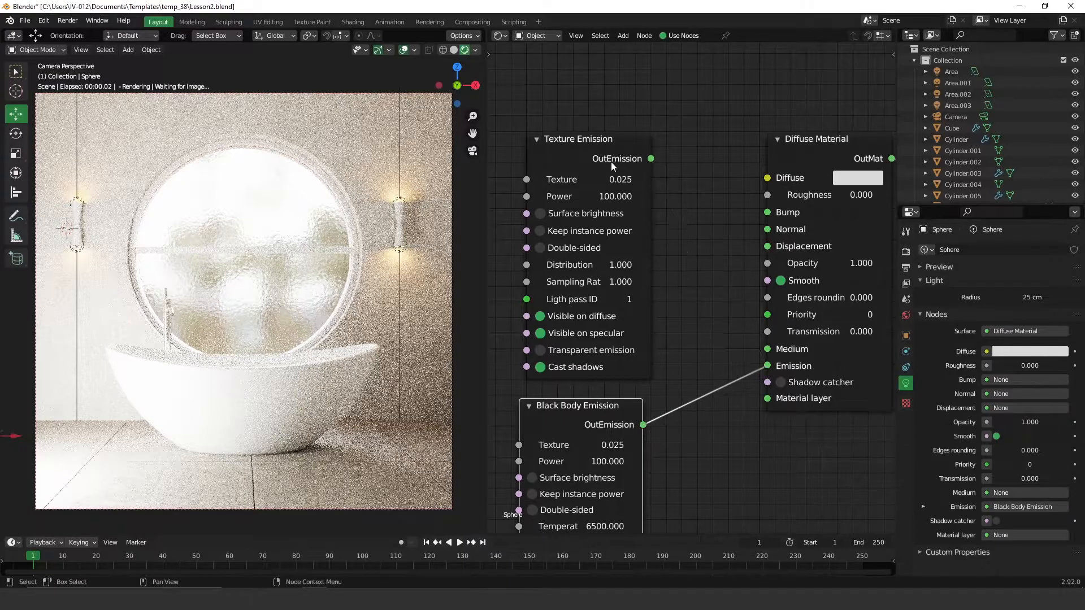
pyautogui.press('x')
pyautogui.moveTo(584, 414); pyautogui.dragTo(609, 186)
# Step: Set the sphere light's black body temperature to 3000 and its power to 2
pyautogui.doubleClick(620, 303)
pyautogui.write('30')
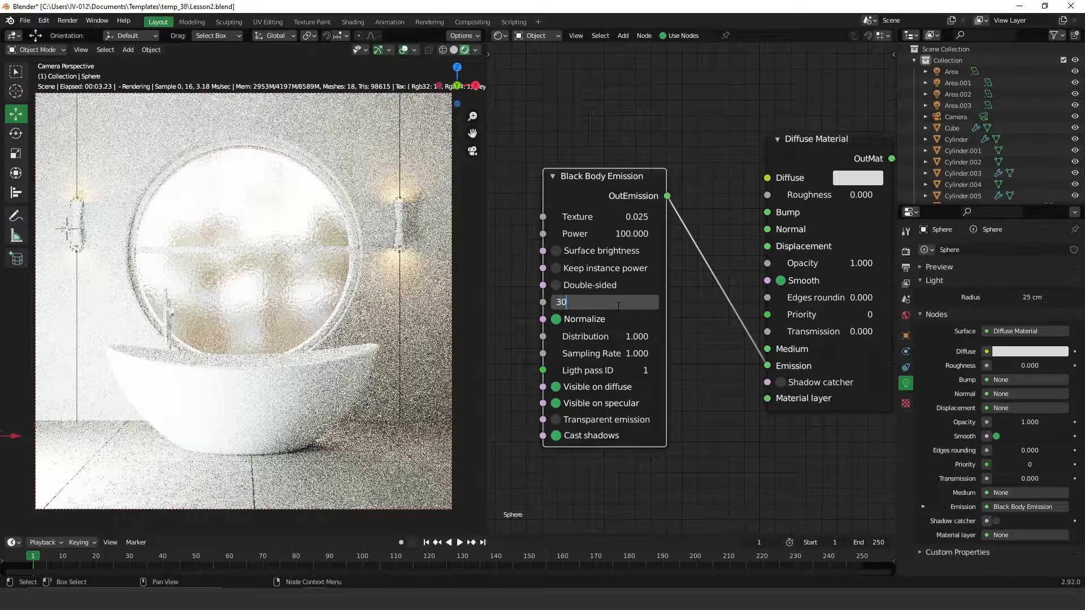
pyautogui.write('00')
pyautogui.press('Return')
pyautogui.doubleClick(628, 235)
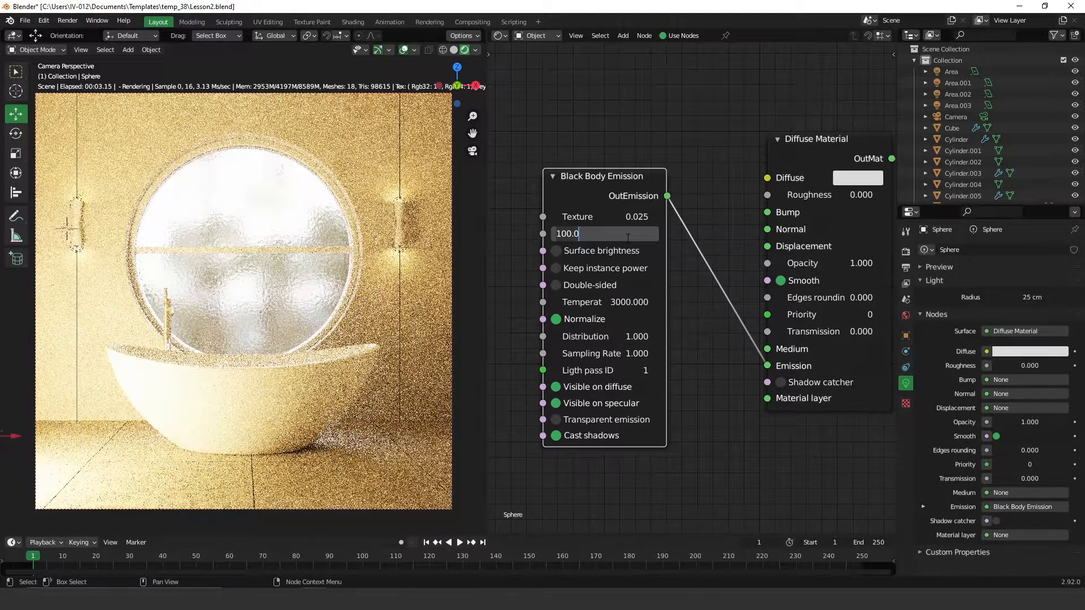
pyautogui.write('1')
pyautogui.press('Return')
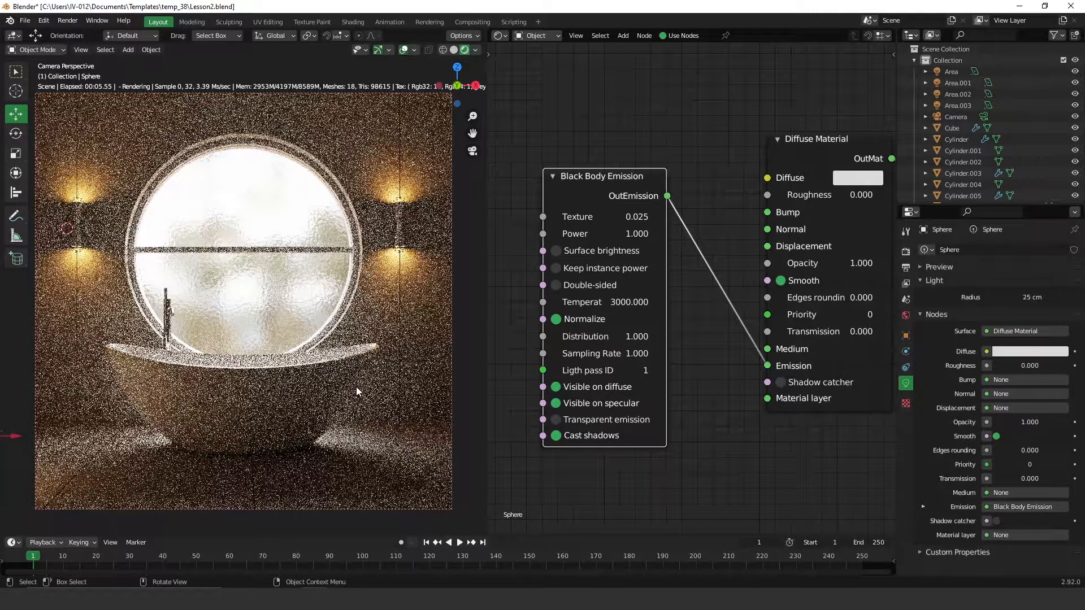
pyautogui.click(638, 232)
pyautogui.write('2')
pyautogui.press('Return')
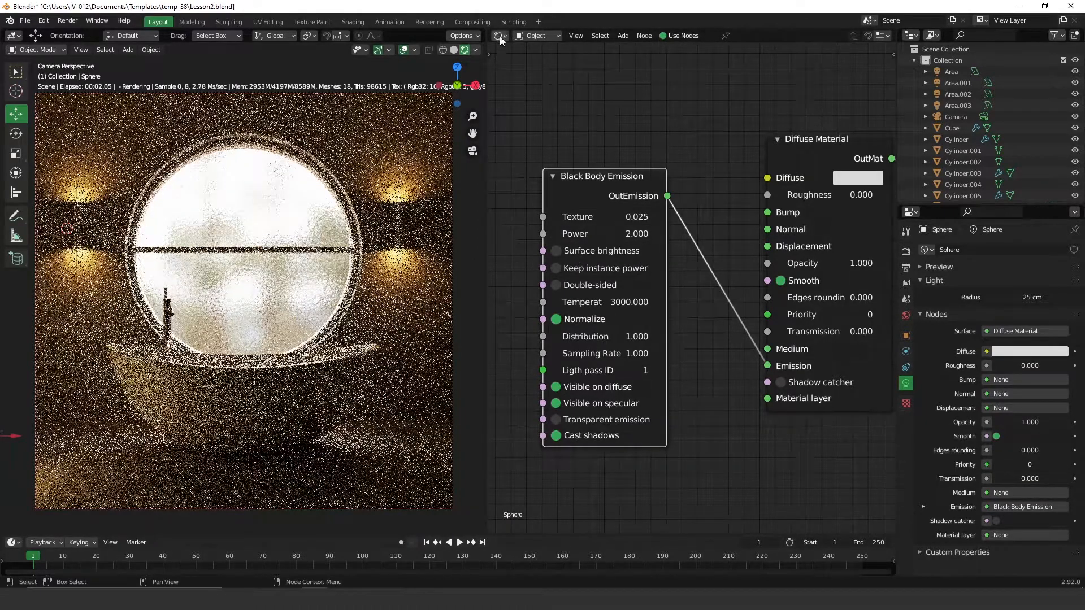
# Step: Switch back to a wireframe top view and move the sphere light farther from the window wall, to about X -148.8 cm, Y -79.9 cm
pyautogui.click(499, 36)
pyautogui.click(531, 66)
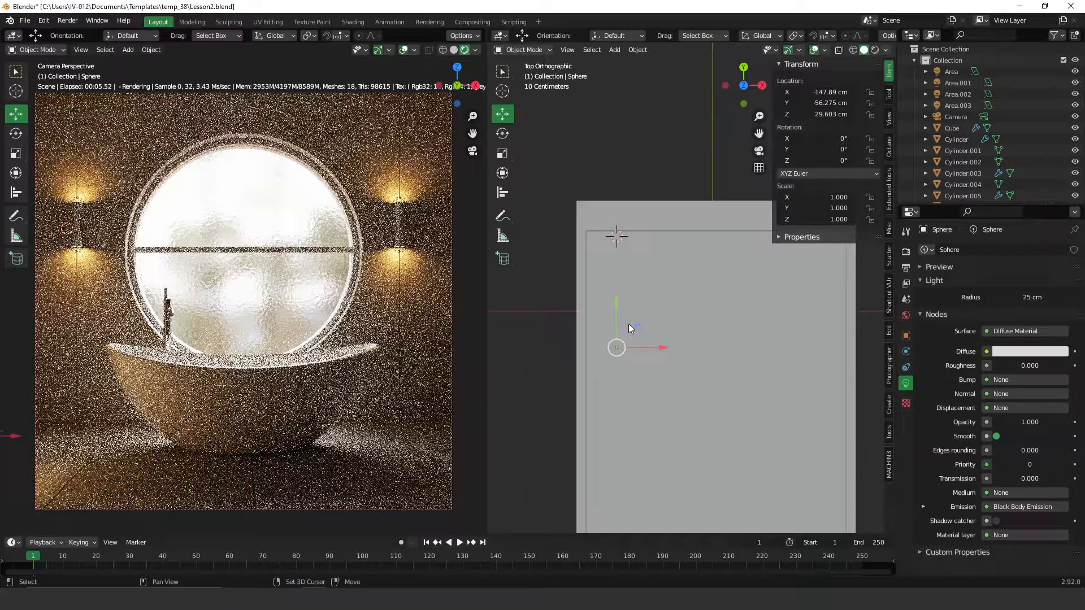
pyautogui.hotkey('shift', 'z')
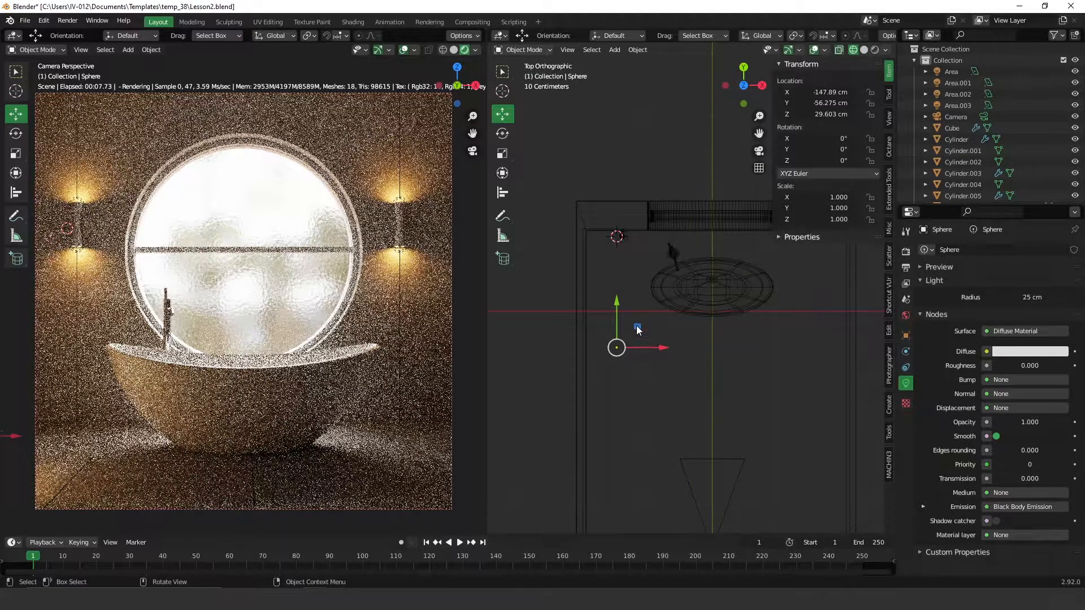
pyautogui.moveTo(636, 329); pyautogui.dragTo(639, 347)
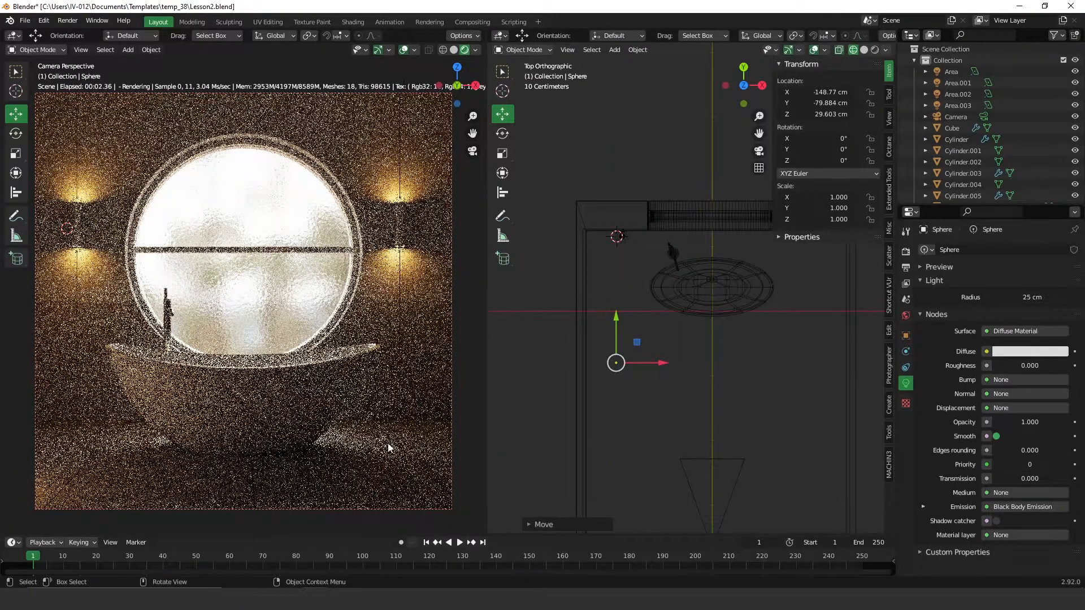
# Step: Replace all of the bathtub's material slots with one new Universal Material and set its roughness to 0
pyautogui.click(271, 411)
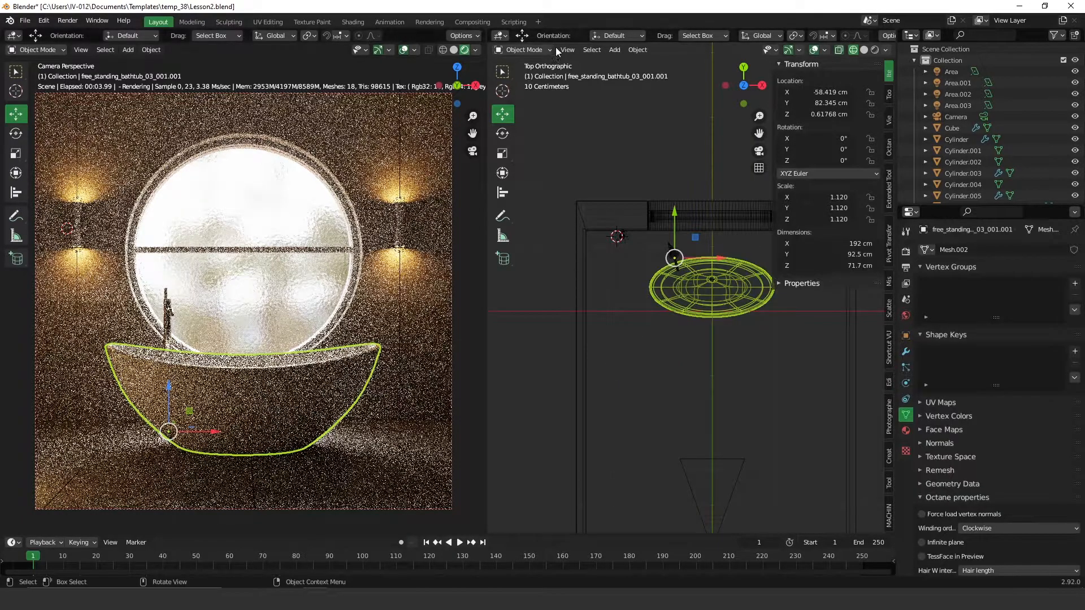
pyautogui.click(500, 35)
pyautogui.click(541, 153)
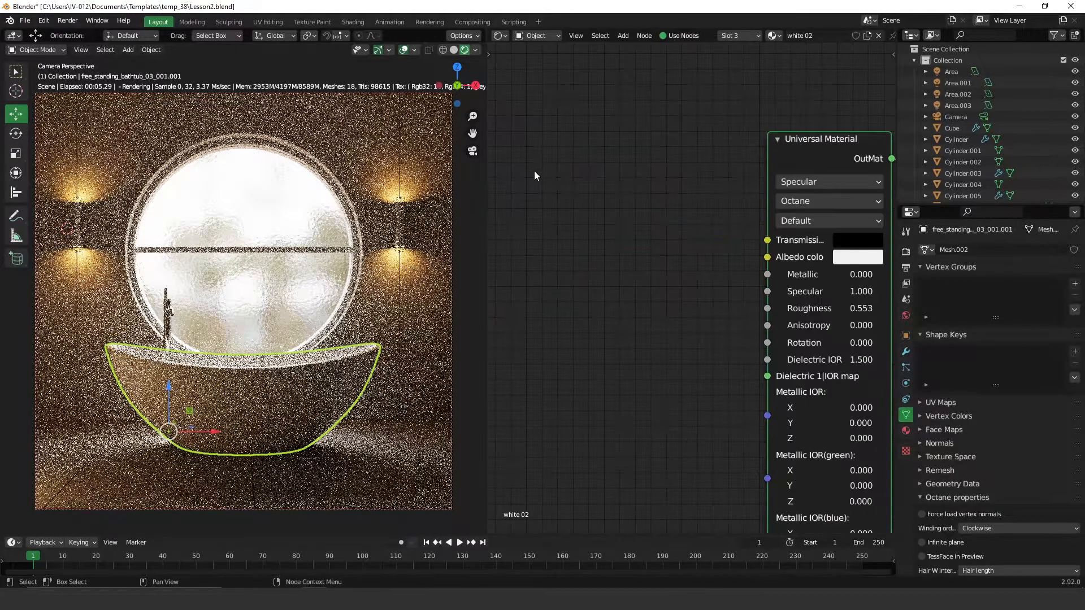
pyautogui.click(905, 431)
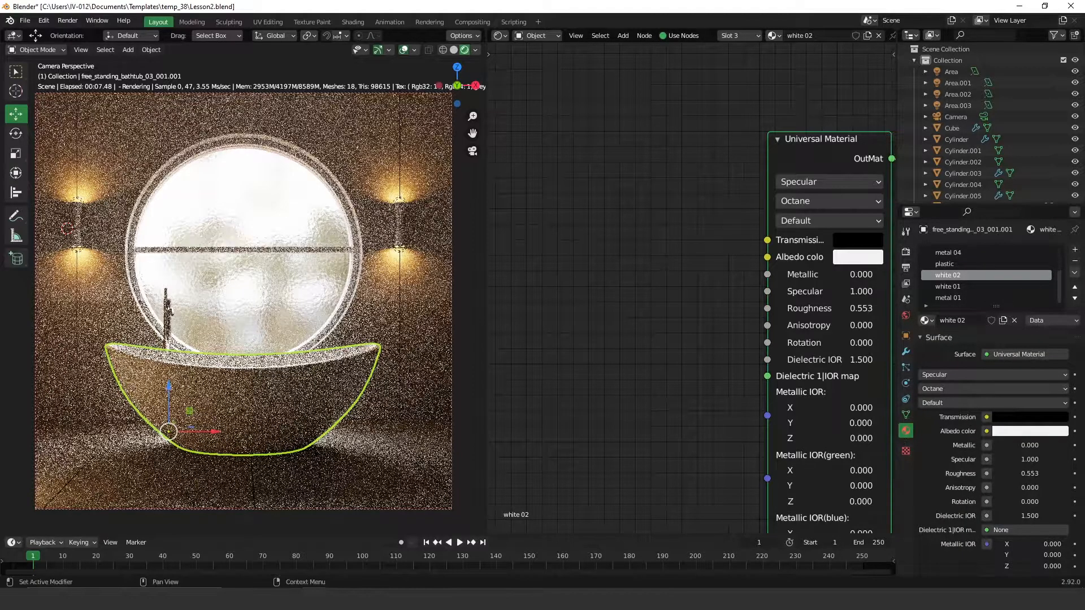
pyautogui.click(1075, 263)
pyautogui.click(1075, 263)
pyautogui.click(1075, 263)
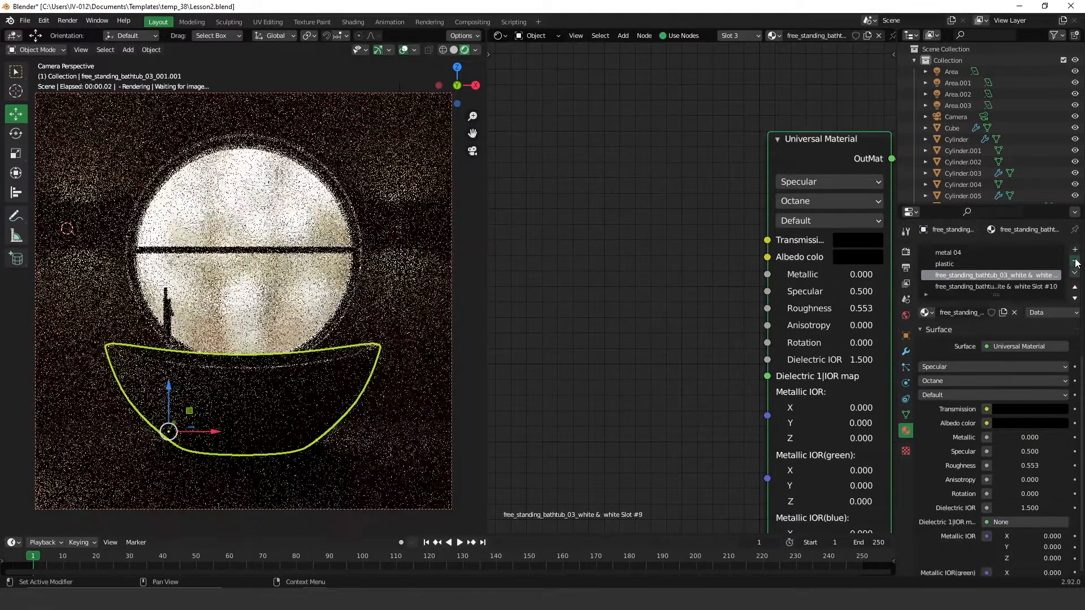
pyautogui.click(1076, 263)
pyautogui.click(1075, 263)
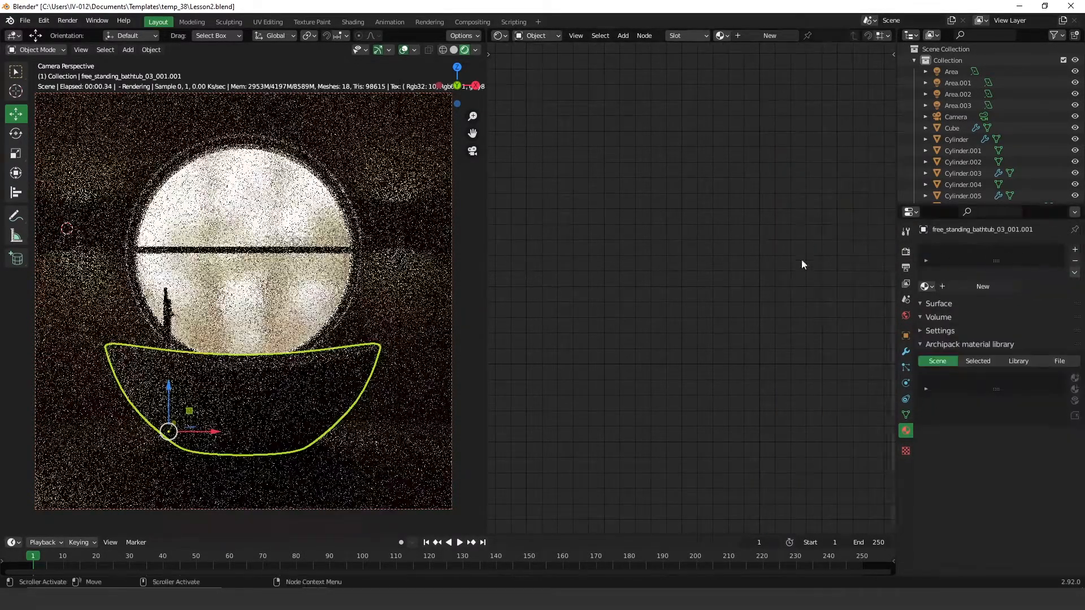
pyautogui.click(980, 286)
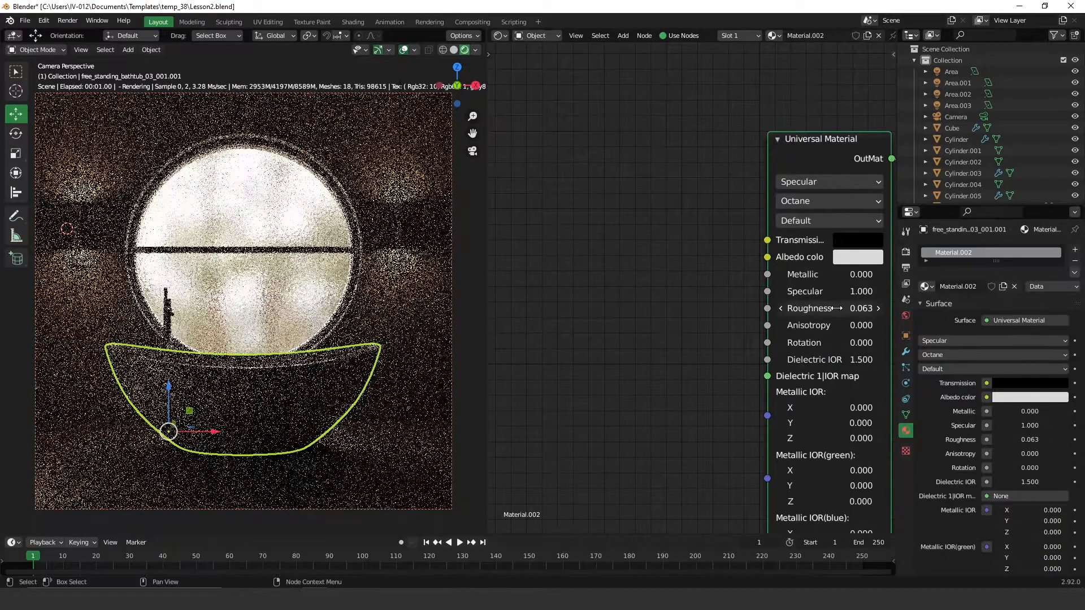
pyautogui.moveTo(830, 308); pyautogui.dragTo(795, 311)
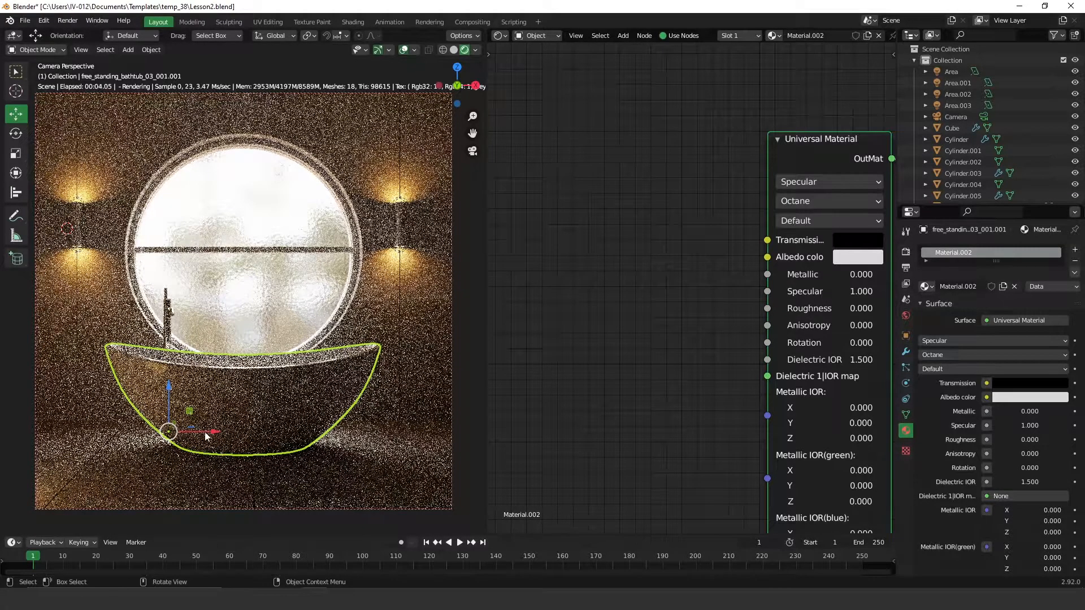
# Step: Give the round window frame a new Universal Material named blackMetal
pyautogui.click(355, 251)
pyautogui.click(353, 256)
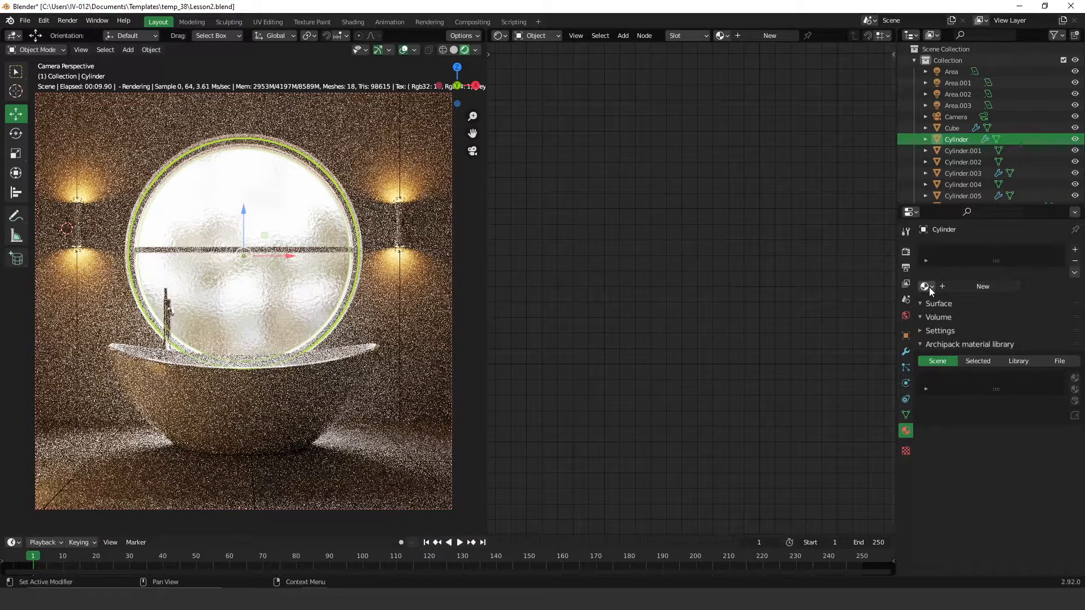
pyautogui.click(974, 288)
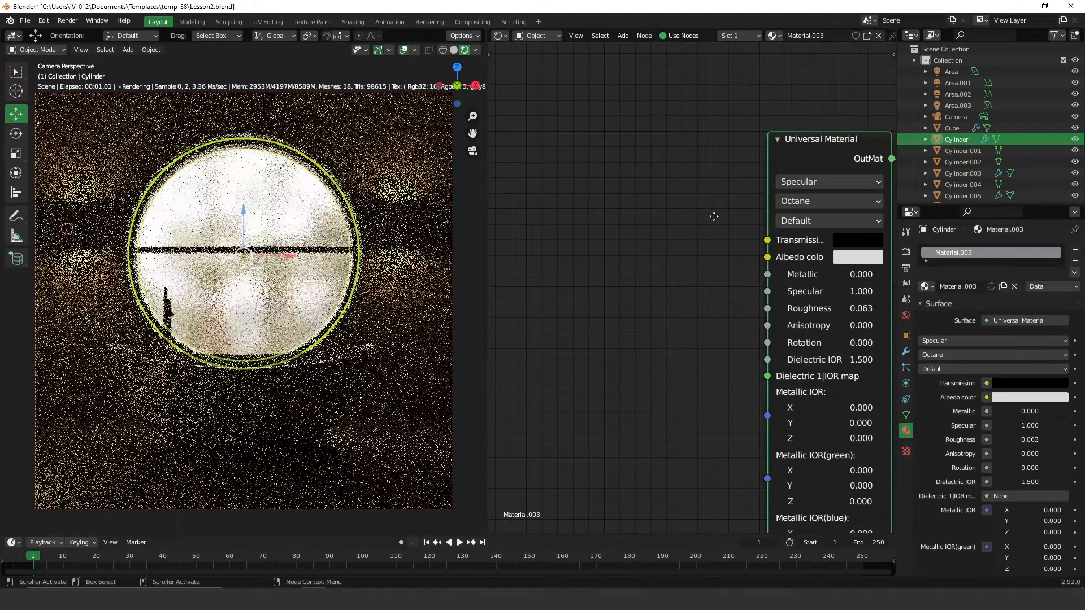
pyautogui.moveTo(791, 190); pyautogui.dragTo(690, 181, button='middle')
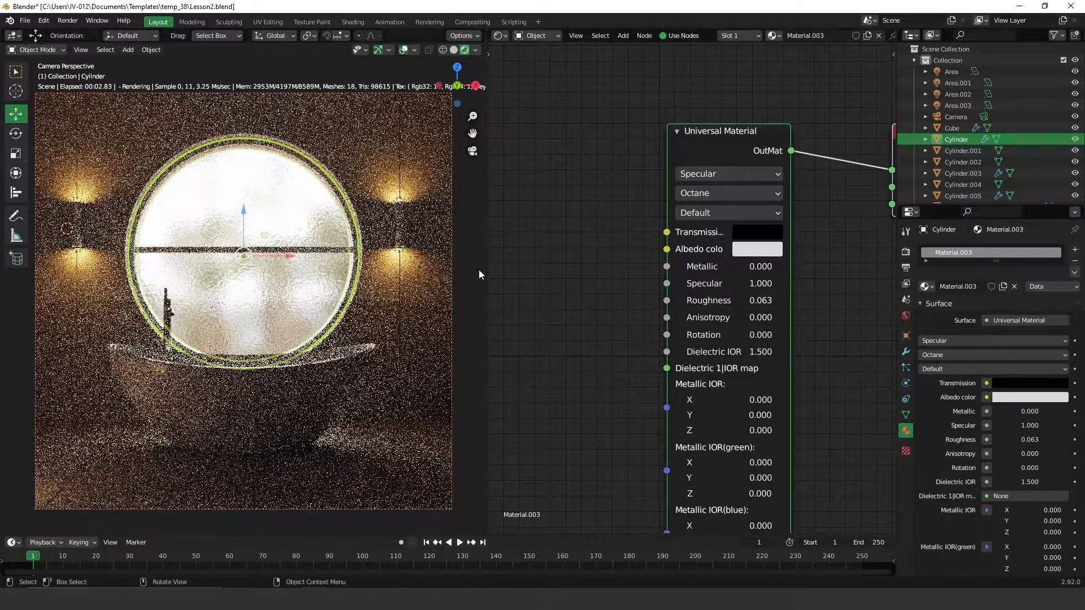
pyautogui.scroll(3, 305, 286)
pyautogui.scroll(4, 306, 287)
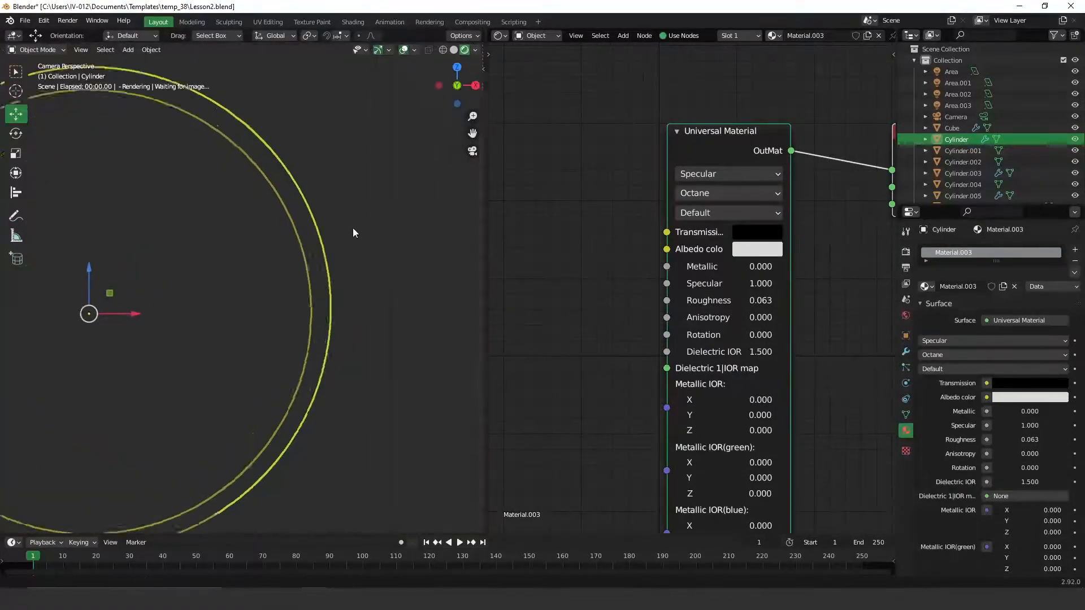
pyautogui.doubleClick(961, 252)
pyautogui.write('blackM')
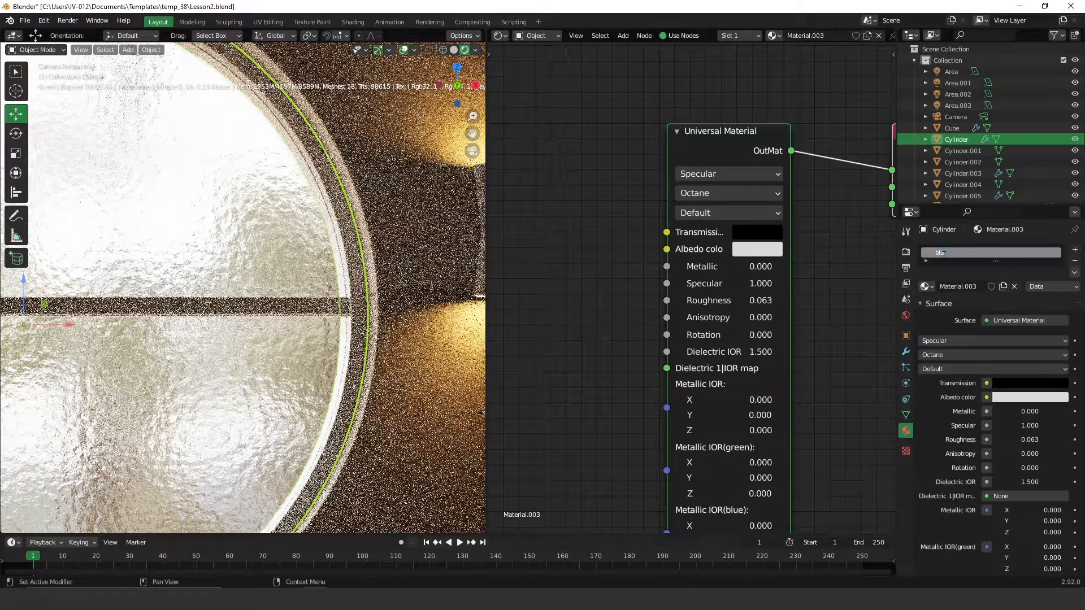
pyautogui.write('etal')
pyautogui.press('Return')
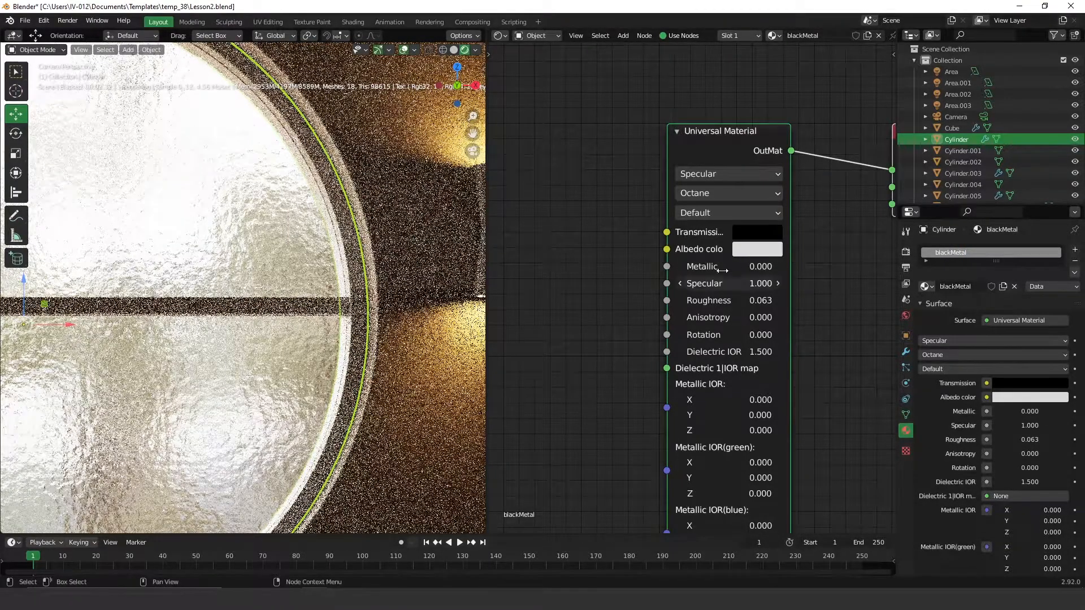
# Step: Set blackMetal's Metallic to 1, darken its albedo color to mid grey and raise its roughness slightly
pyautogui.moveTo(722, 269); pyautogui.dragTo(791, 268)
pyautogui.scroll(3, 359, 291)
pyautogui.scroll(4, 358, 291)
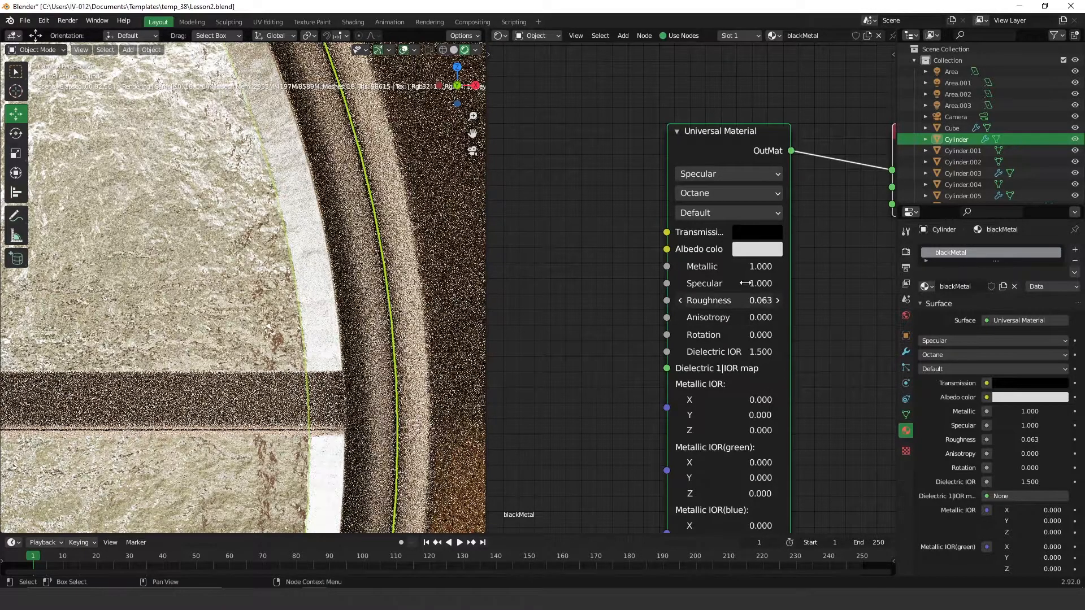
pyautogui.click(757, 249)
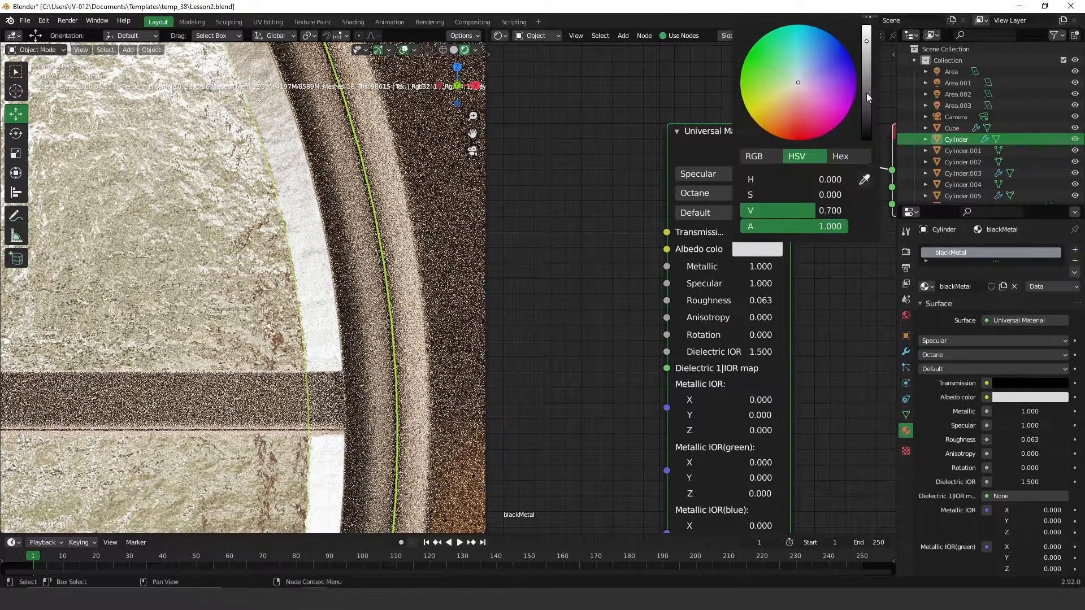
pyautogui.moveTo(867, 41); pyautogui.dragTo(867, 90)
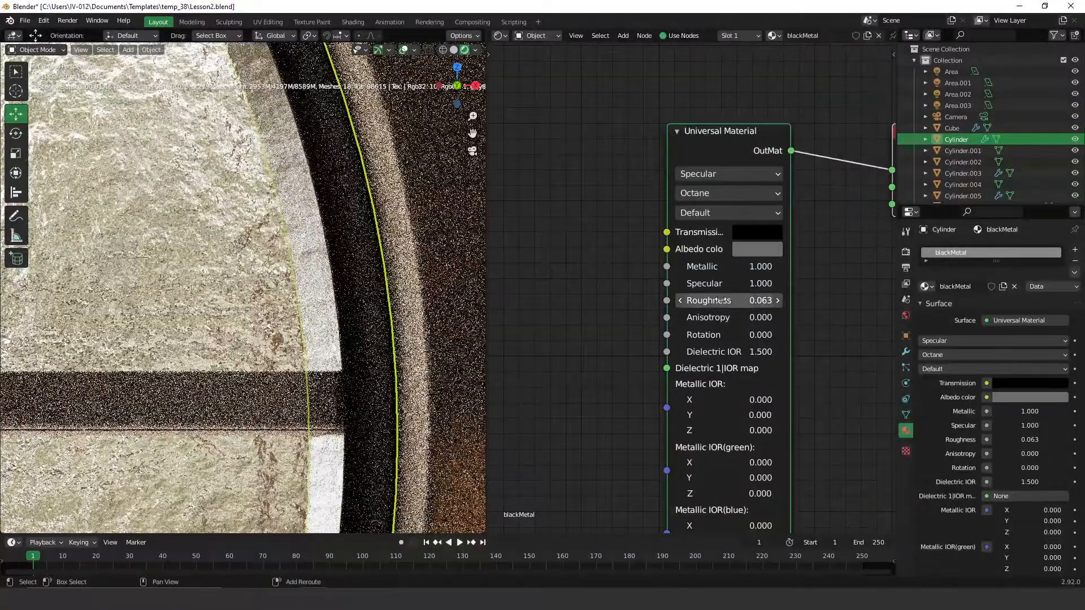
pyautogui.moveTo(716, 299); pyautogui.dragTo(740, 299)
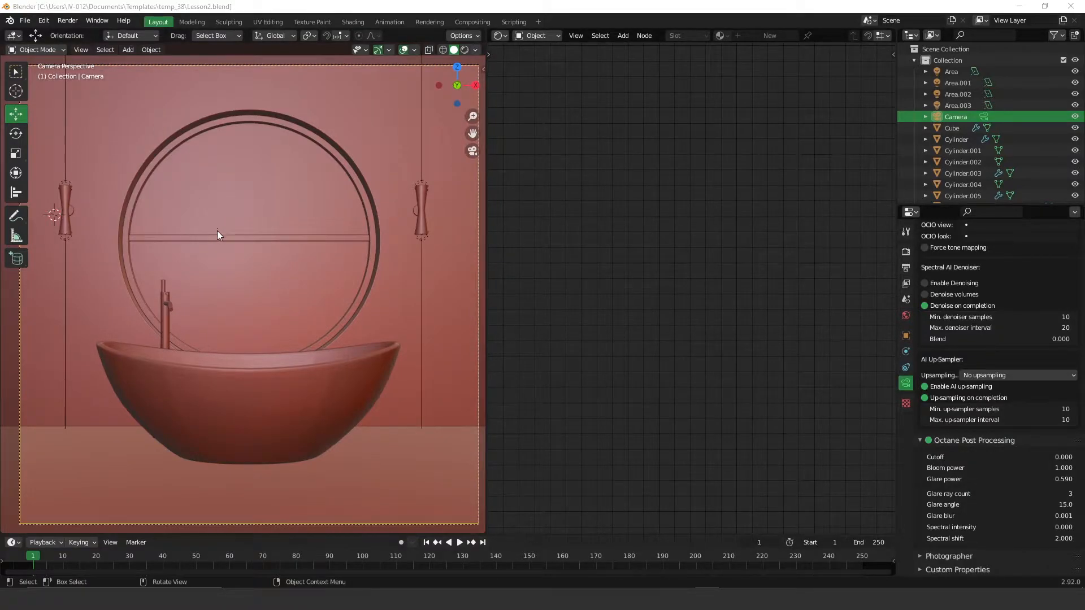
# Step: Append the props collection from Temp_38.blend into the bathroom scene
pyautogui.moveTo(224, 243); pyautogui.dragTo(218, 255, button='middle')
pyautogui.hotkey('ctrl', 's')
pyautogui.hotkey('ctrl', 's')
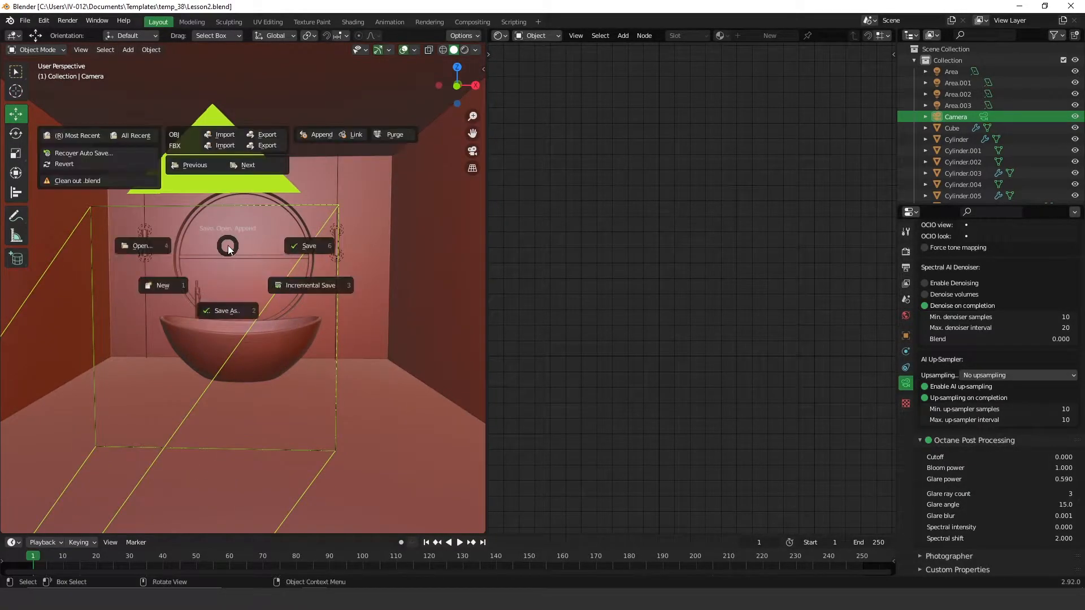
pyautogui.click(310, 137)
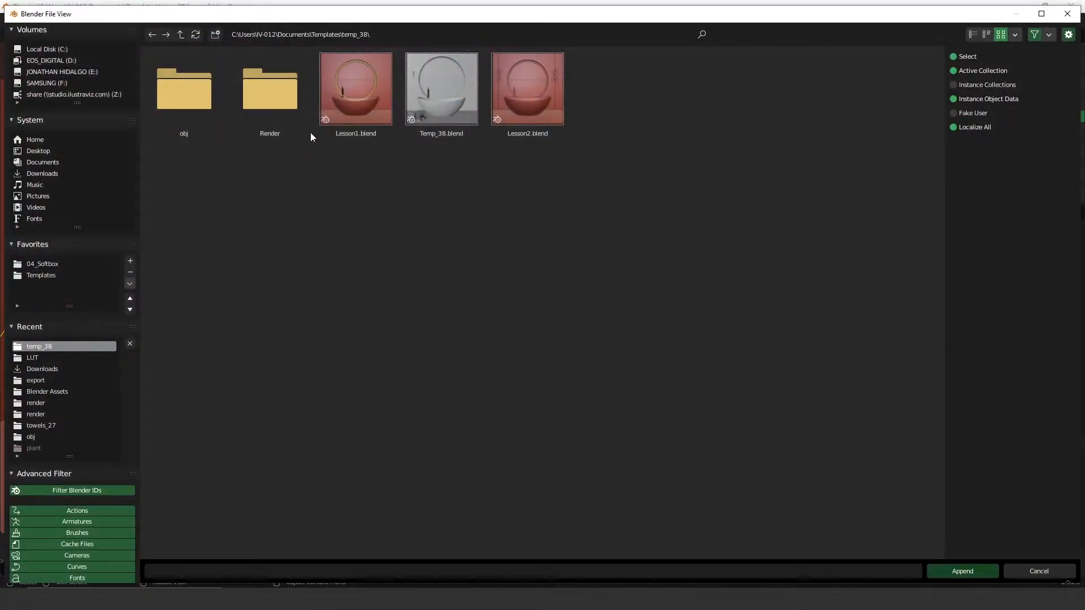
pyautogui.doubleClick(460, 82)
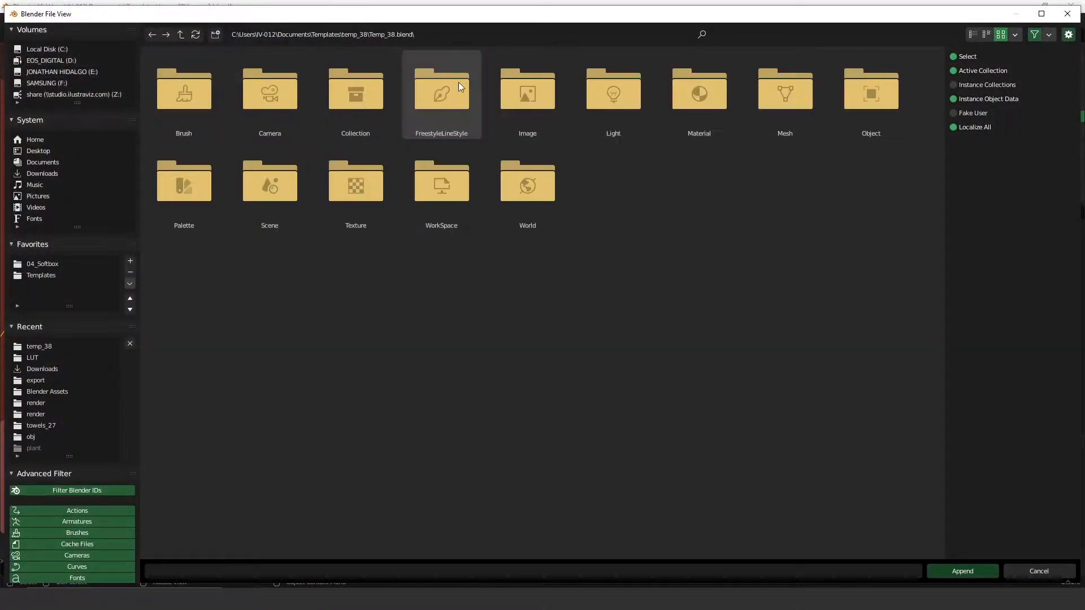
pyautogui.click(362, 90)
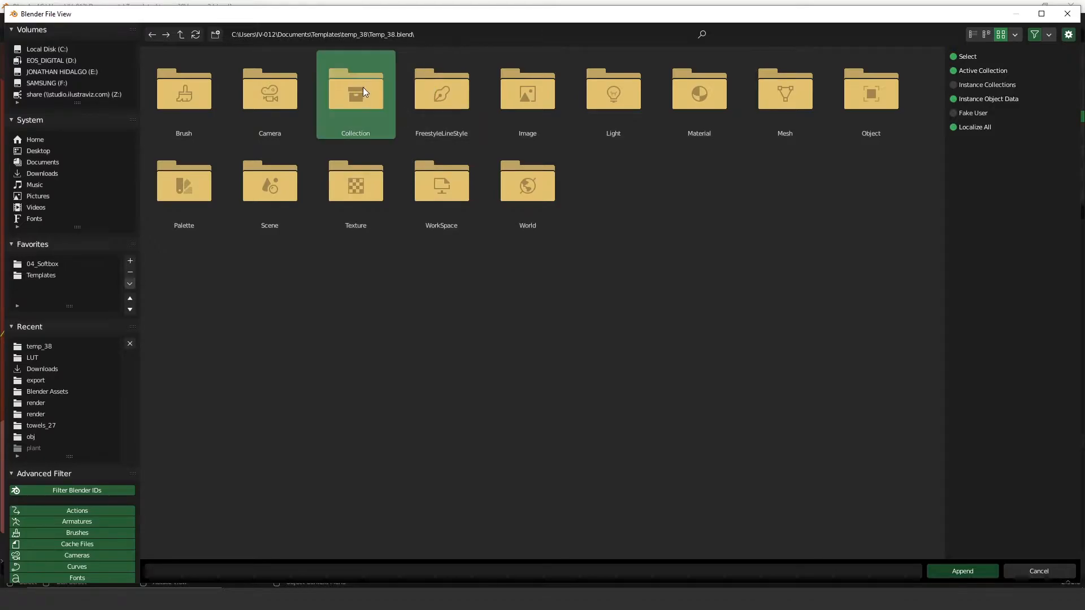
pyautogui.doubleClick(361, 89)
pyautogui.doubleClick(440, 97)
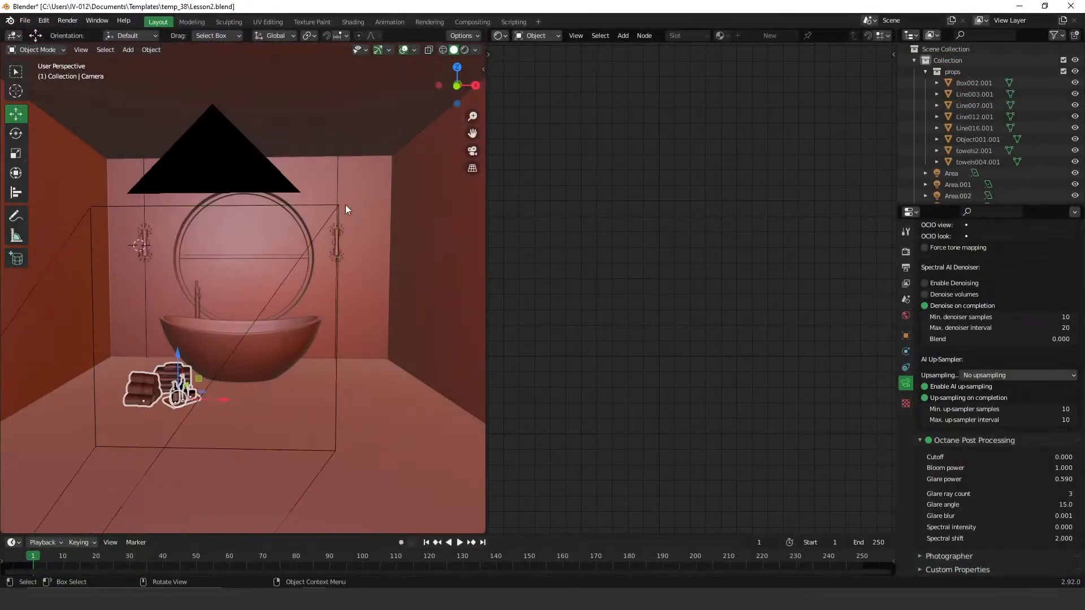
# Step: Reposition the appended props on the floor beside the bathtub in camera view, then show the rendered preview
pyautogui.moveTo(206, 373); pyautogui.dragTo(187, 403, button='middle')
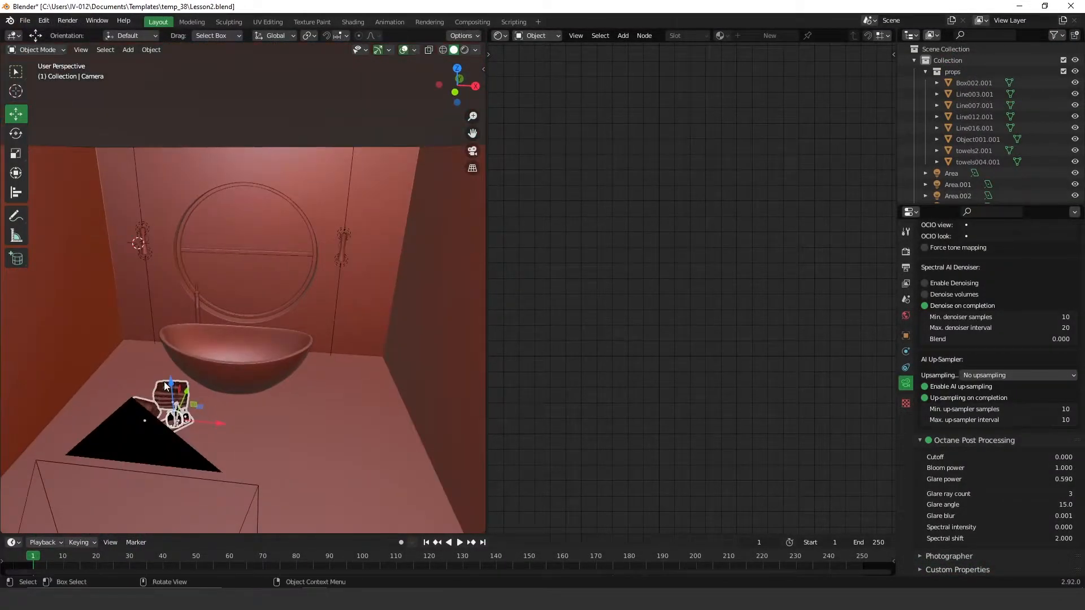
pyautogui.press('KP_0')
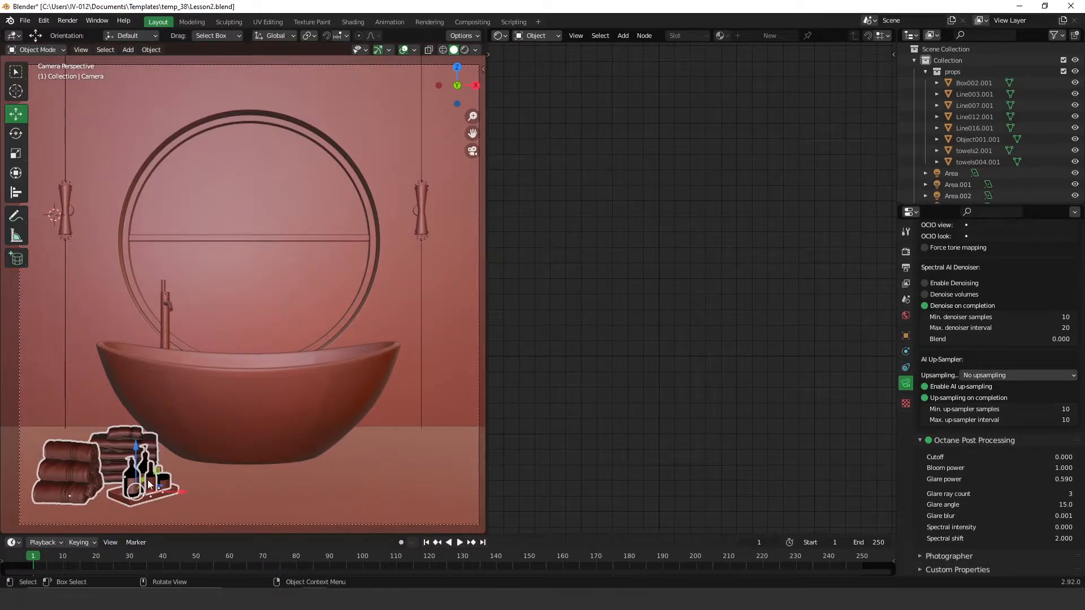
pyautogui.moveTo(148, 482); pyautogui.dragTo(86, 517)
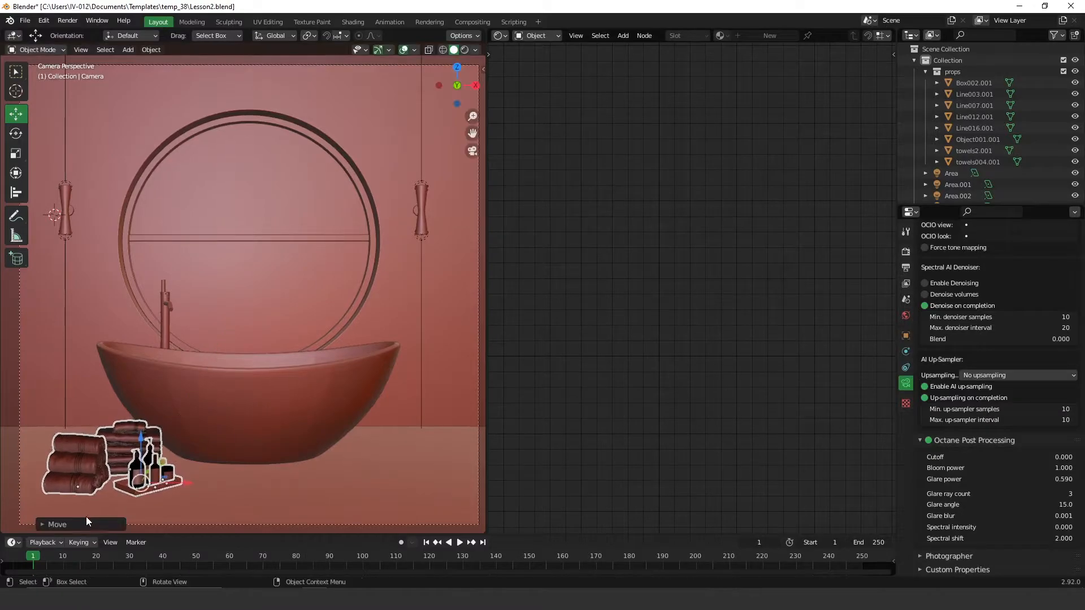
pyautogui.moveTo(182, 482); pyautogui.dragTo(170, 482)
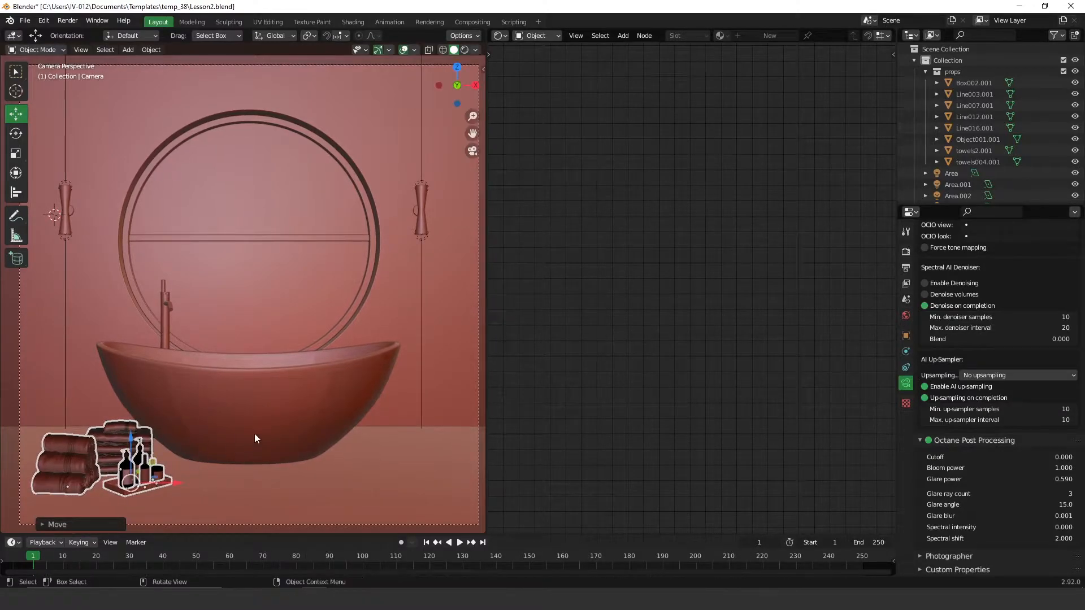
pyautogui.click(464, 50)
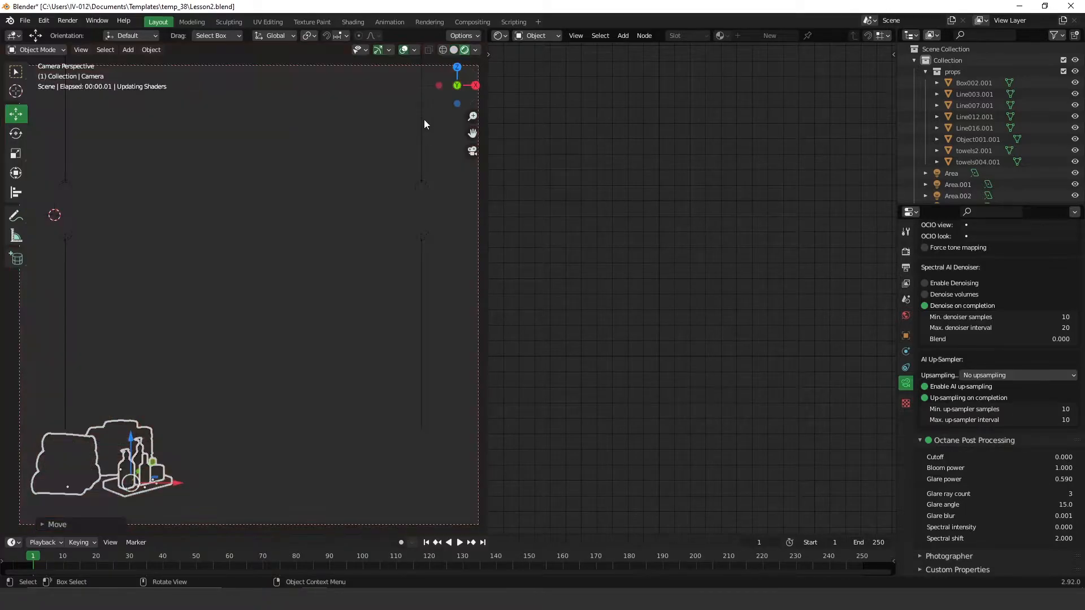
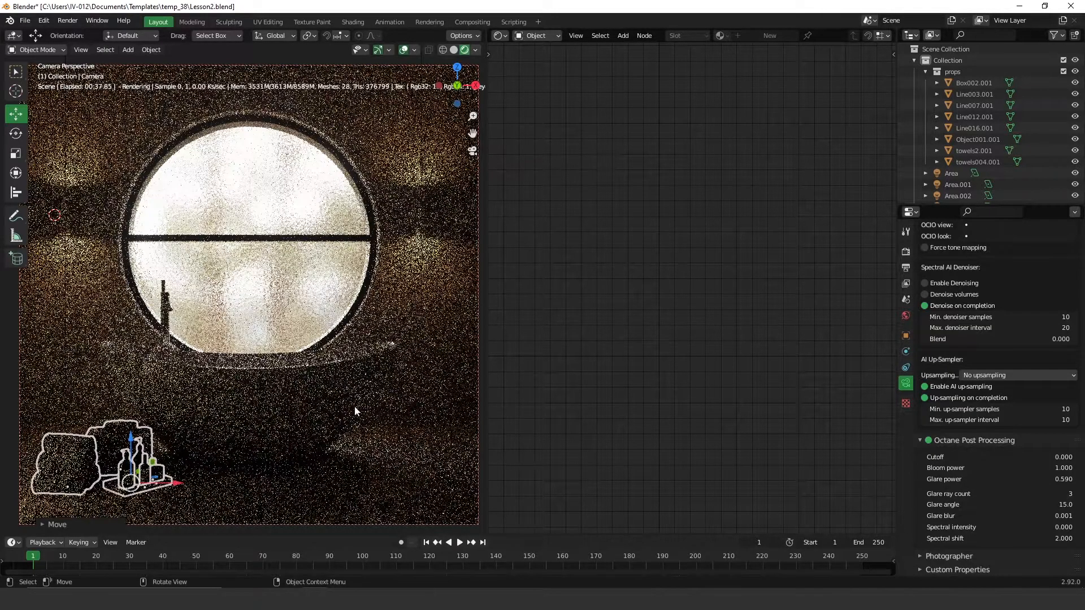
# Step: Set the output resolution to 3000 × 3000 px
pyautogui.click(321, 456)
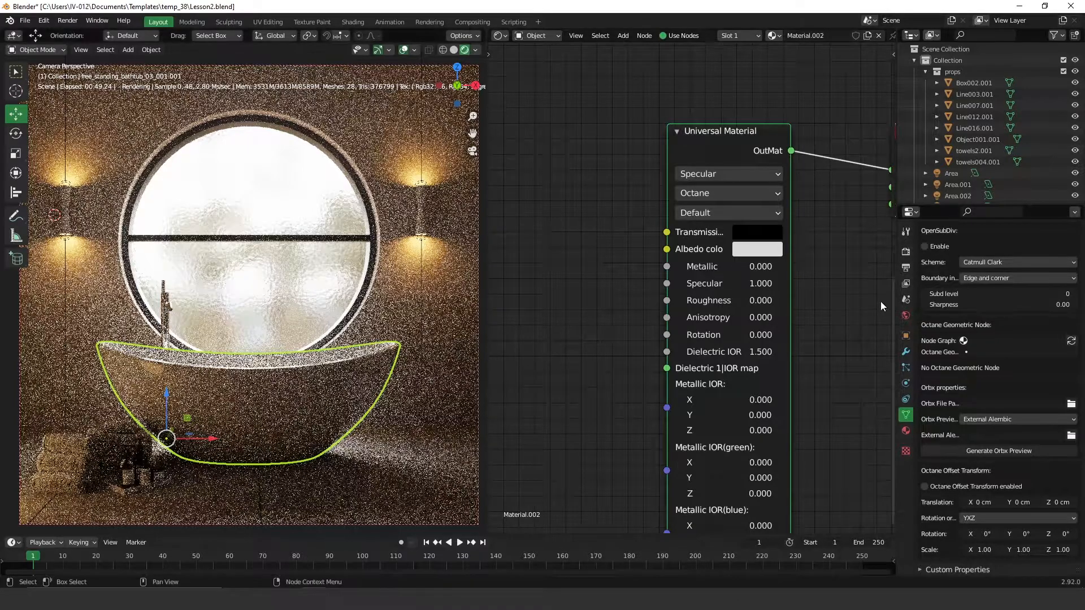
pyautogui.click(905, 267)
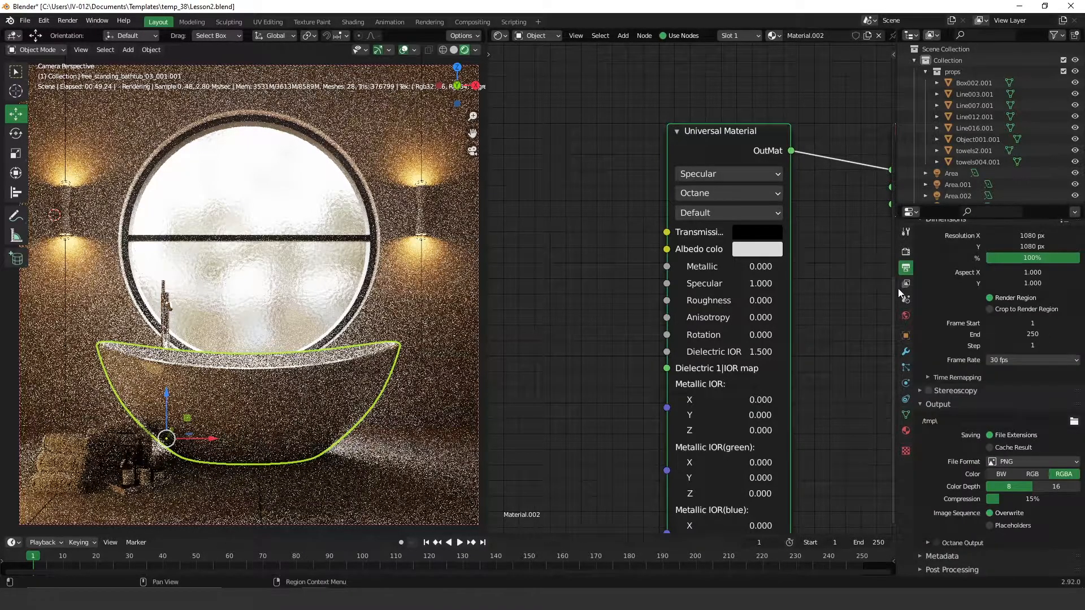
pyautogui.moveTo(1018, 235); pyautogui.dragTo(1020, 247)
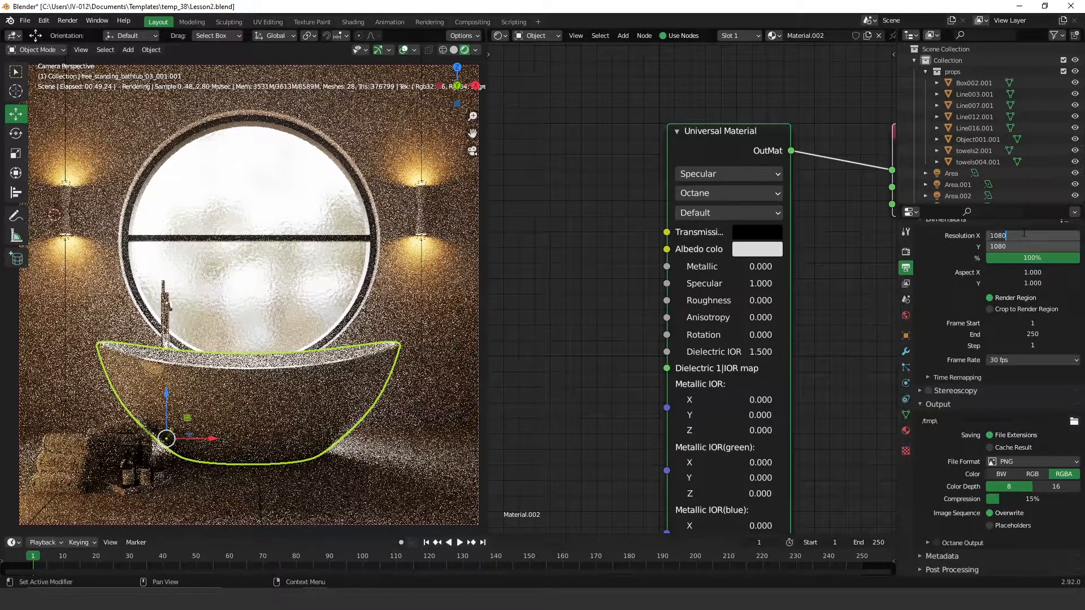
pyautogui.write('3000')
pyautogui.press('Return')
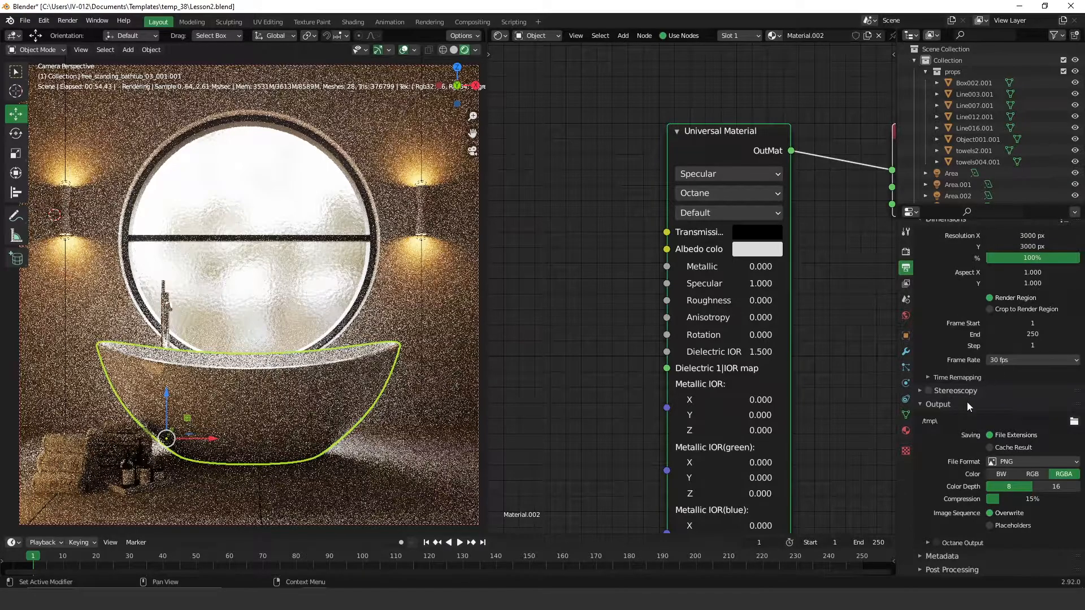
# Step: Create a folder named render on the Desktop and try to use it as the render output path
pyautogui.click(1073, 422)
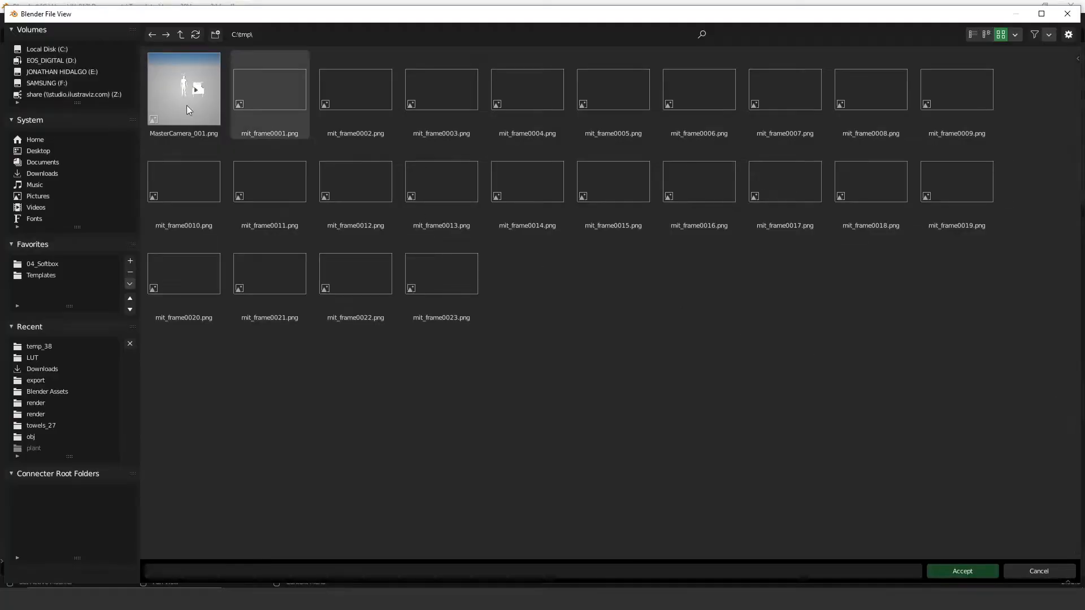
pyautogui.click(46, 150)
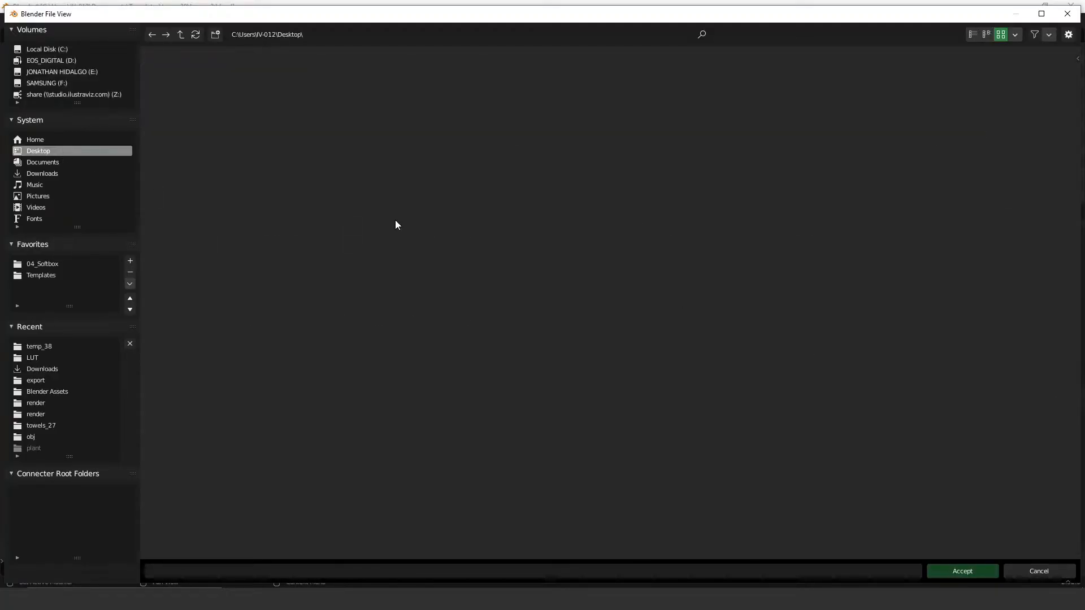
pyautogui.click(215, 34)
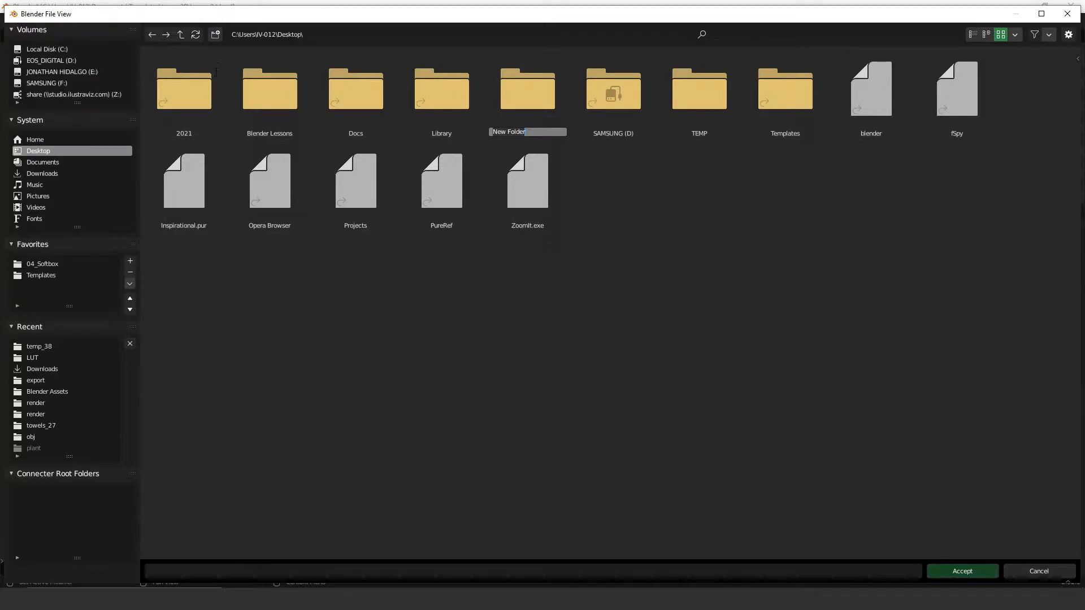
pyautogui.write('render')
pyautogui.press('Return')
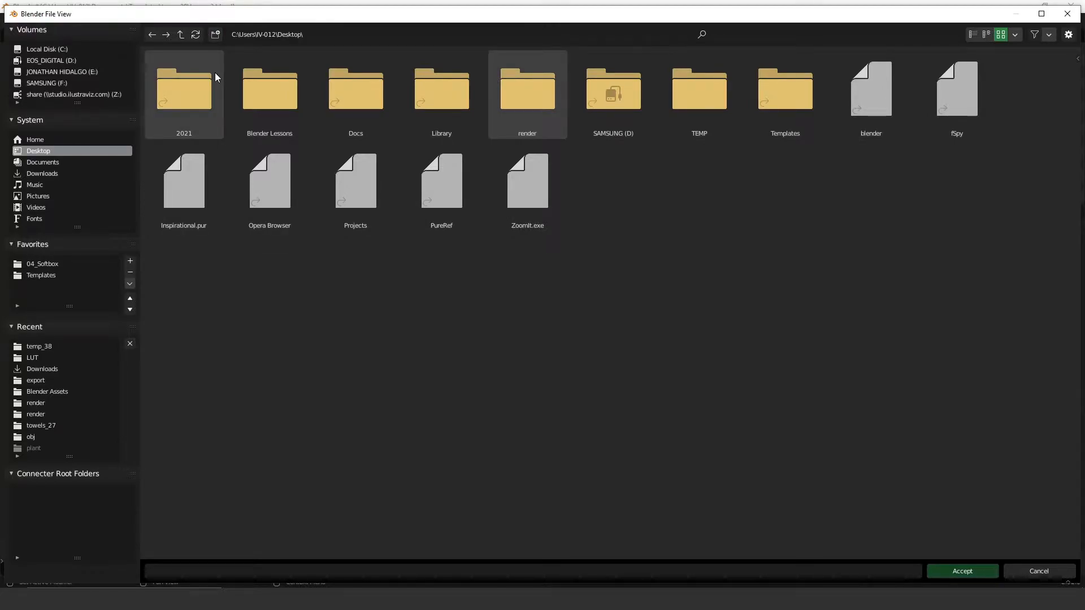
pyautogui.doubleClick(534, 88)
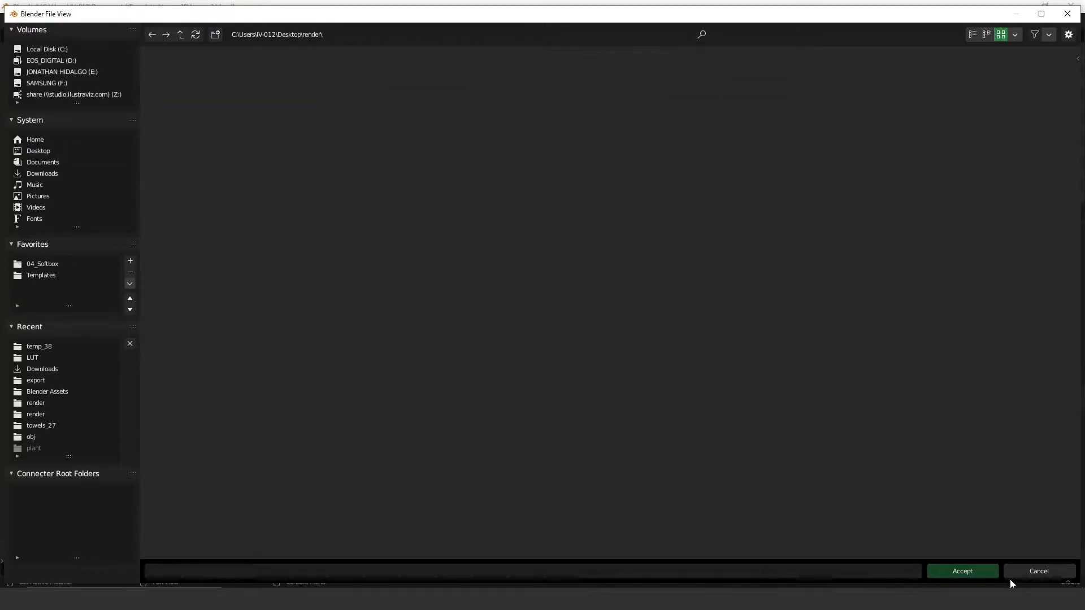
pyautogui.click(971, 568)
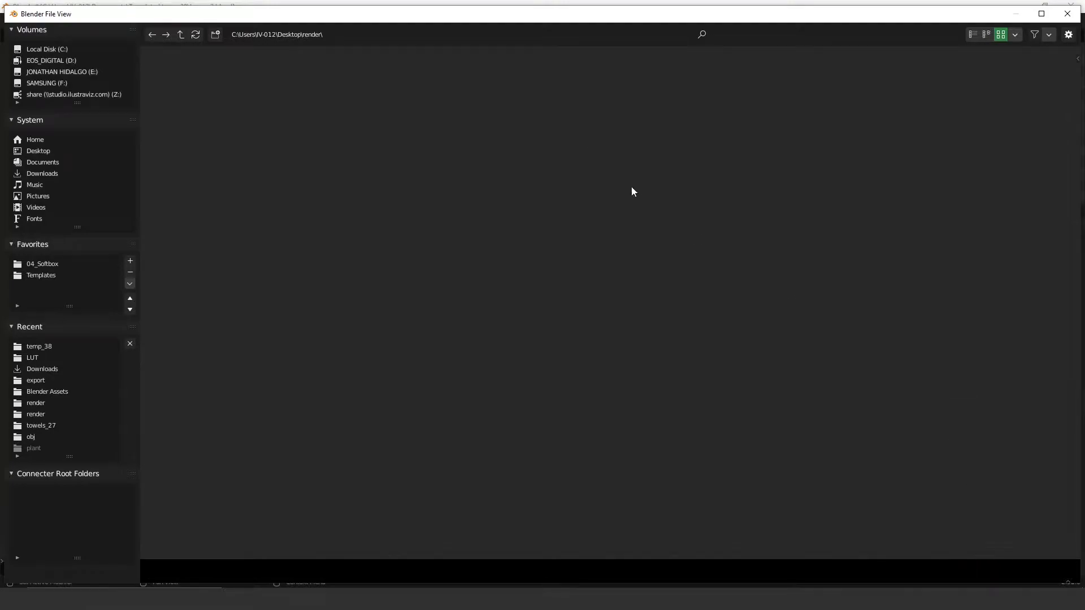
pyautogui.moveTo(653, 17); pyautogui.dragTo(627, 50)
pyautogui.click(1043, 49)
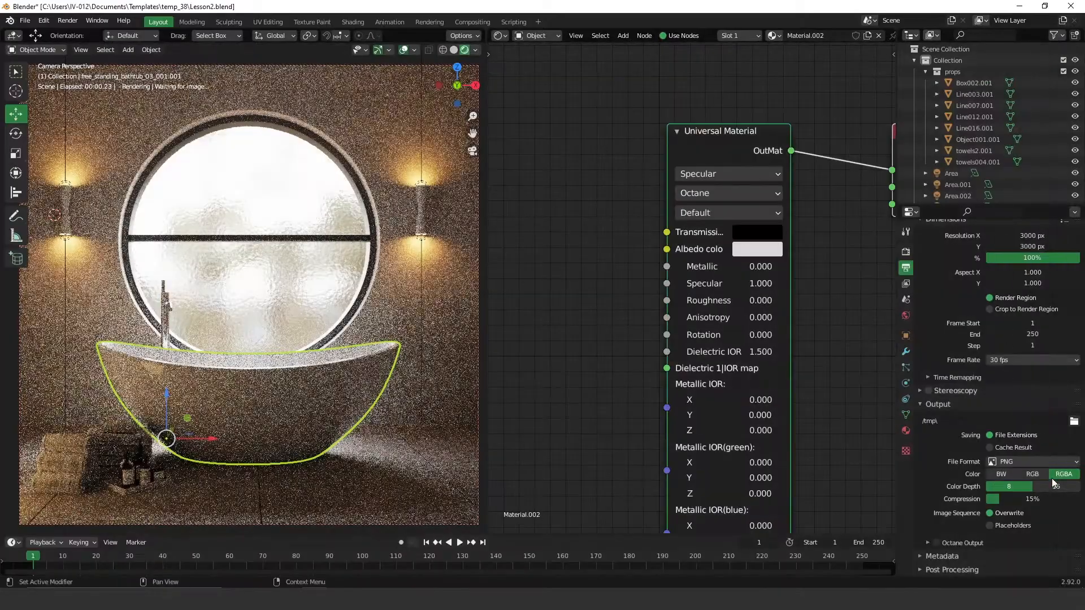
# Step: Set the render output path to the render folder on the Desktop
pyautogui.click(1073, 421)
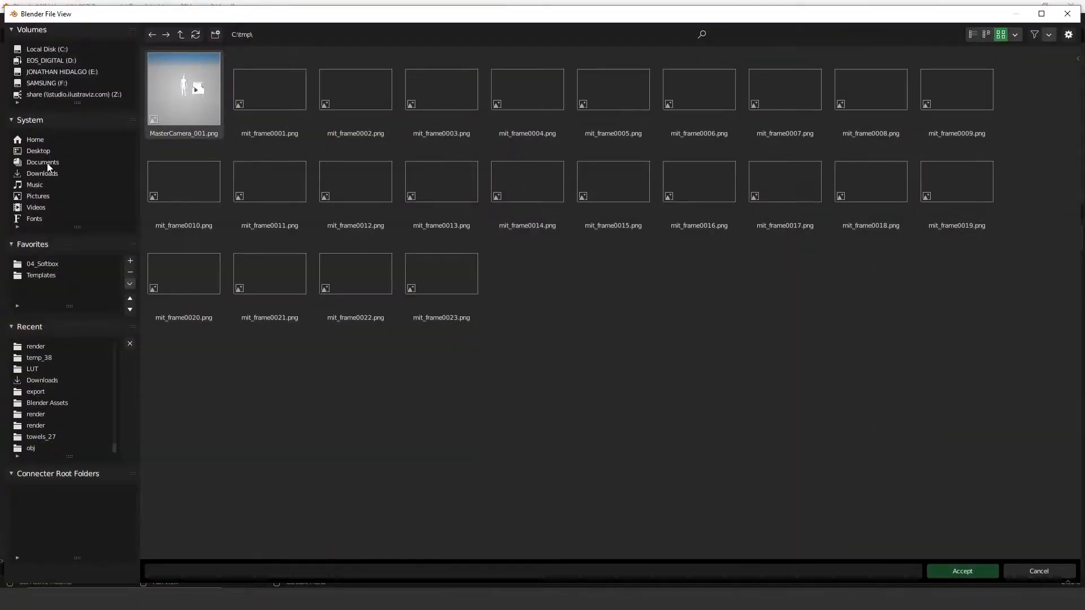
pyautogui.click(45, 151)
pyautogui.click(517, 74)
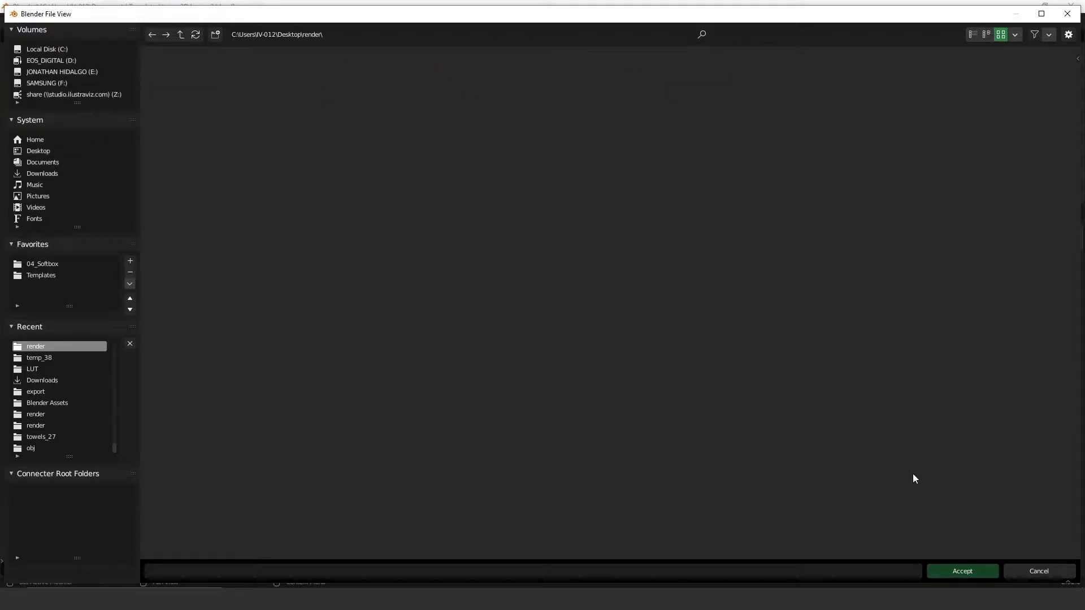
pyautogui.click(971, 570)
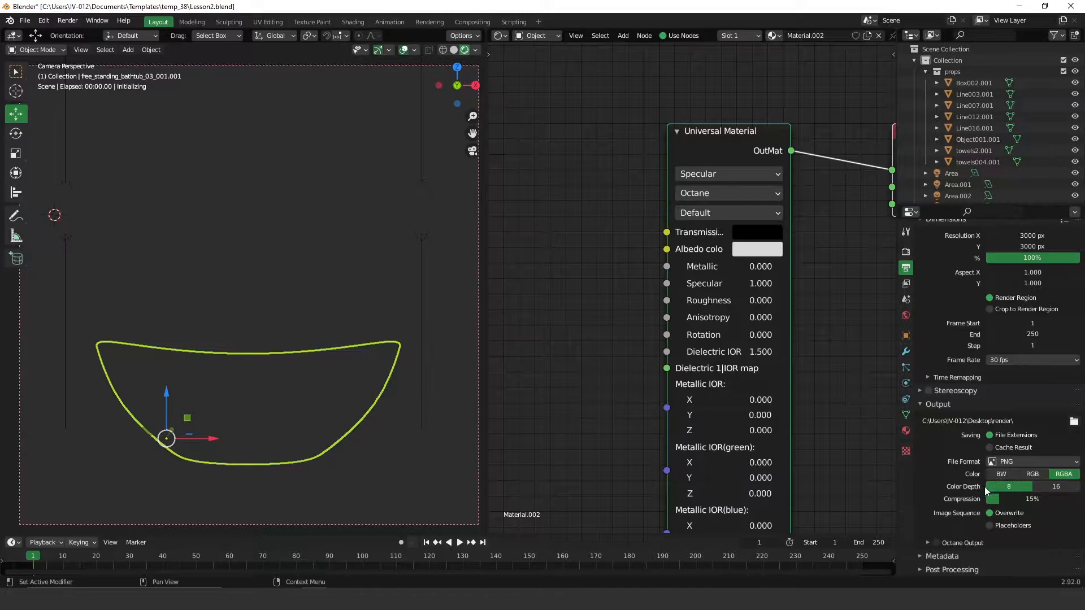
# Step: Set the output file format to TIFF with 16-bit color depth and enable Octane Output
pyautogui.click(1016, 462)
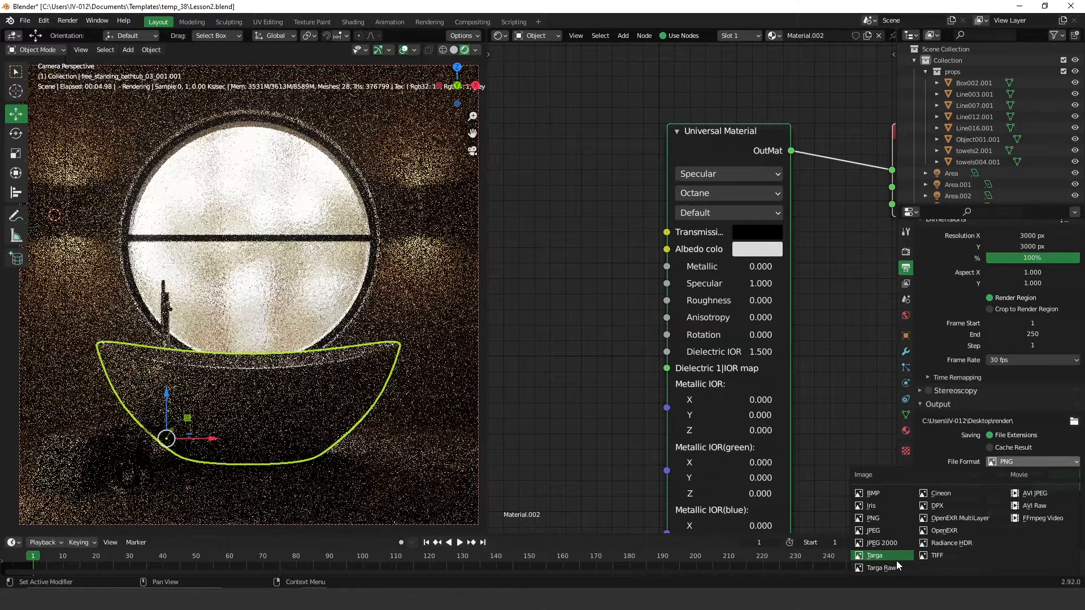
pyautogui.click(945, 554)
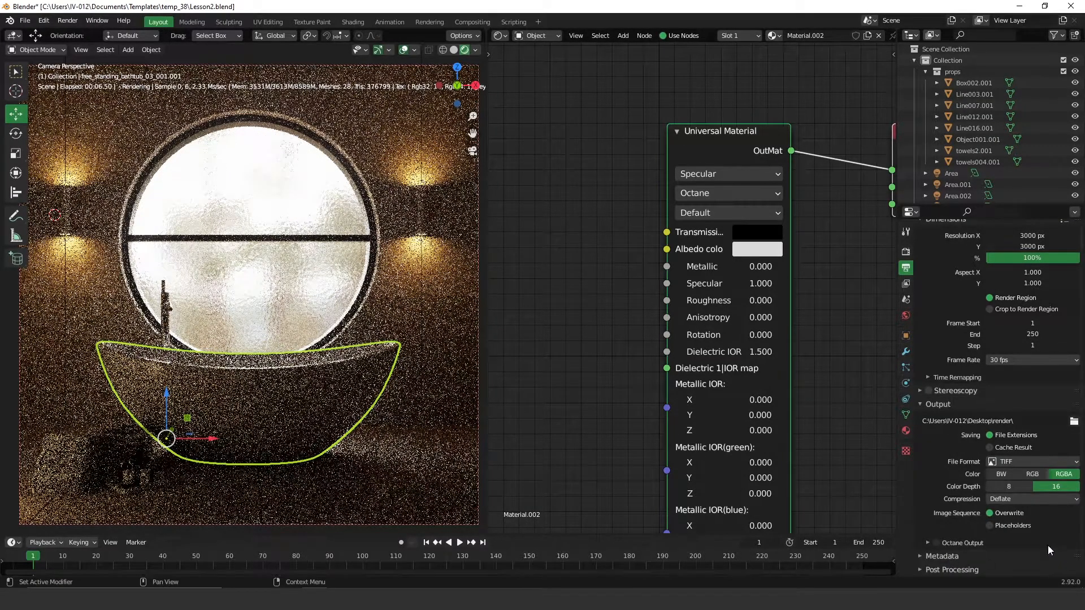
pyautogui.click(940, 542)
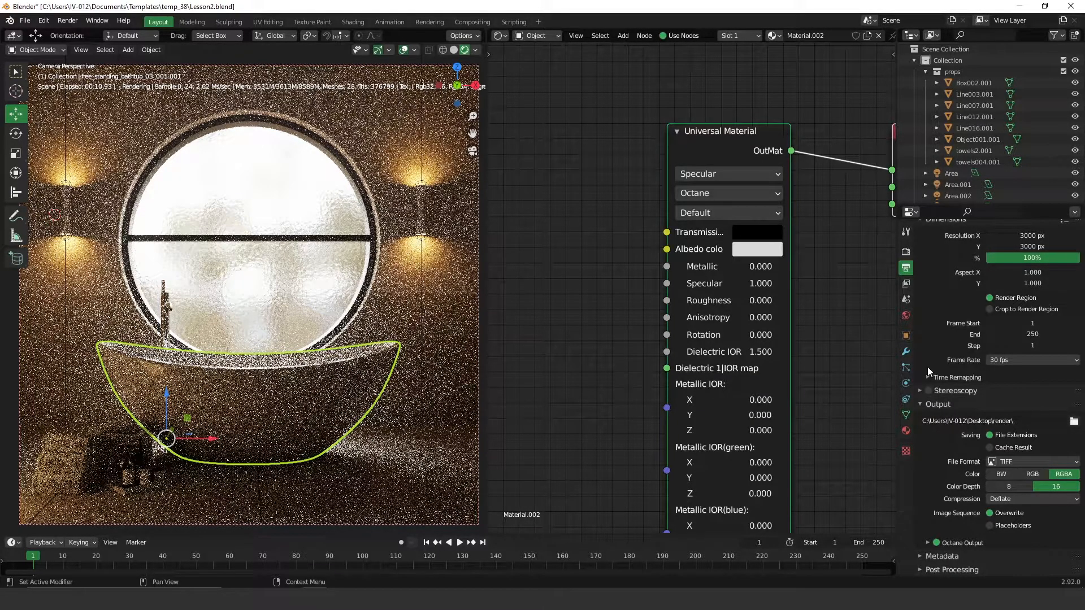
# Step: Enable the Beauty, Diffuse, Reflection and Refraction render passes for the view layer
pyautogui.click(906, 283)
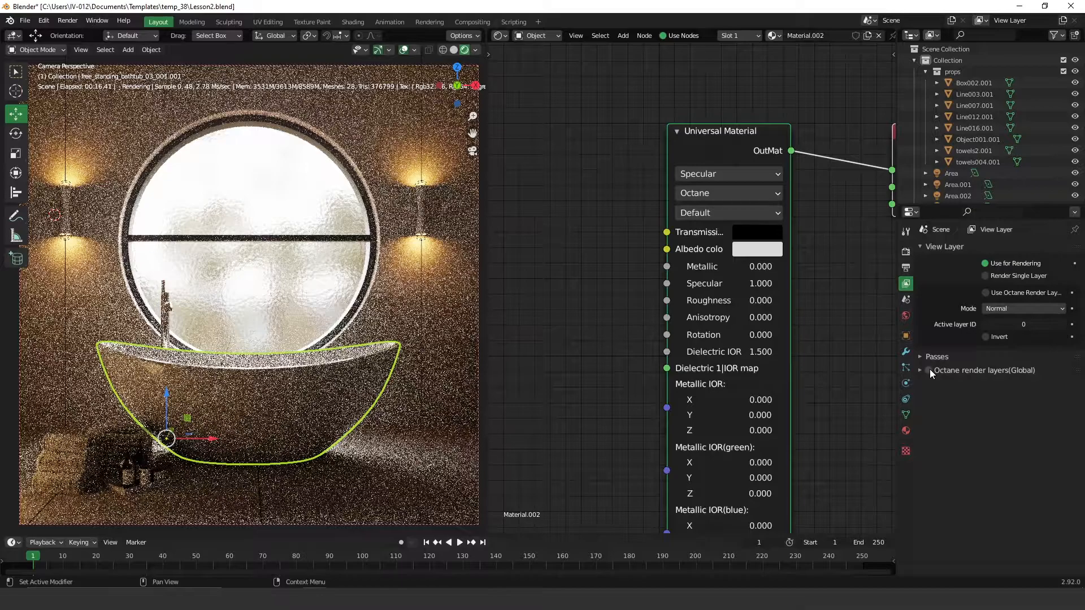
pyautogui.click(921, 357)
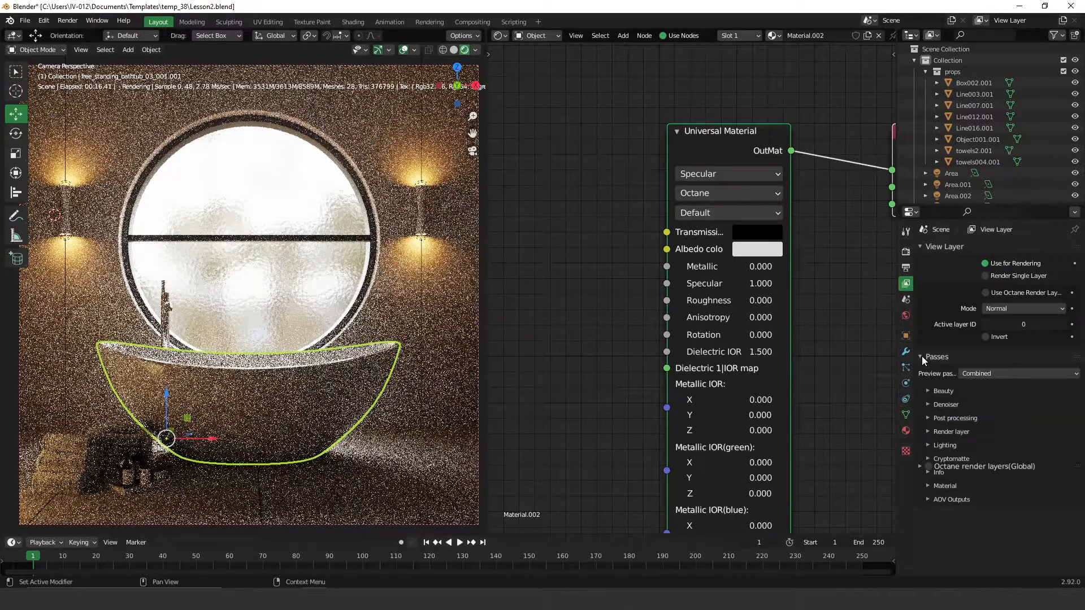
pyautogui.click(942, 390)
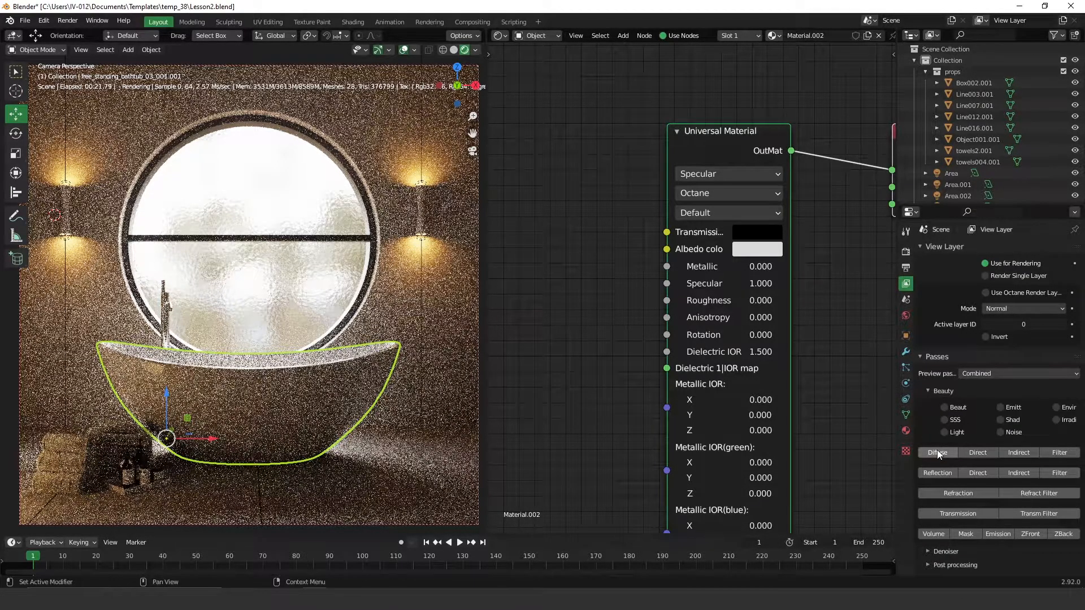
pyautogui.click(937, 452)
pyautogui.click(954, 407)
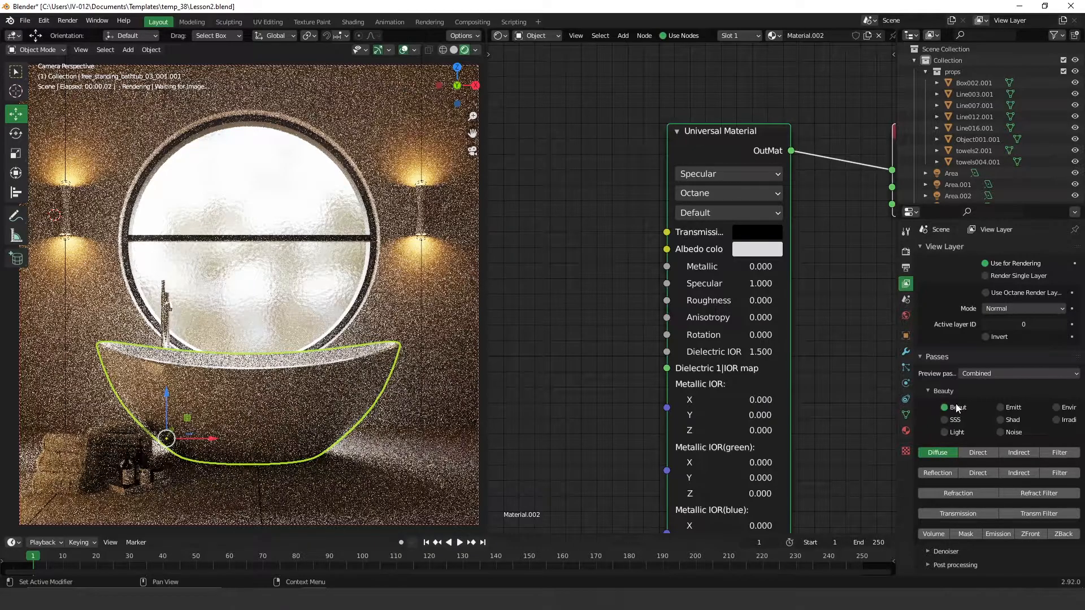
pyautogui.click(966, 495)
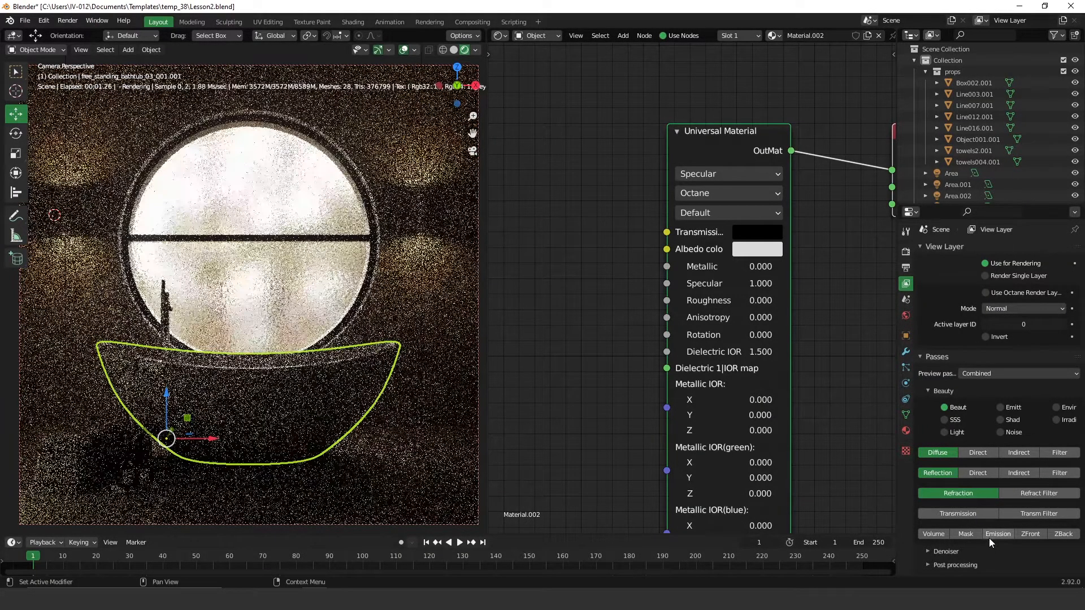
# Step: Enable the Beauty denoiser pass for the view layer
pyautogui.scroll(-4, 995, 513)
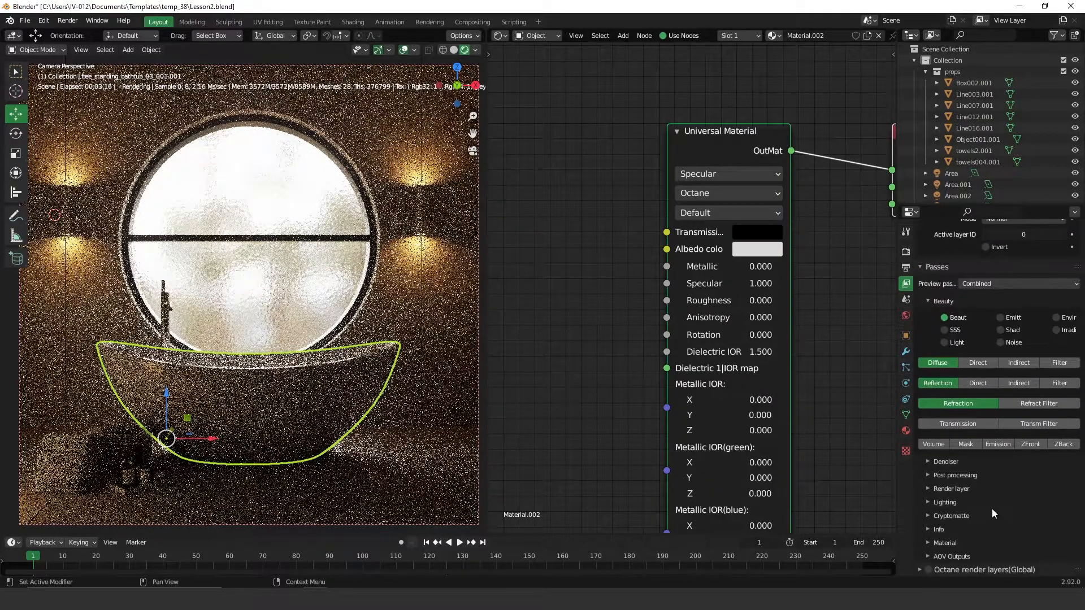
pyautogui.click(947, 461)
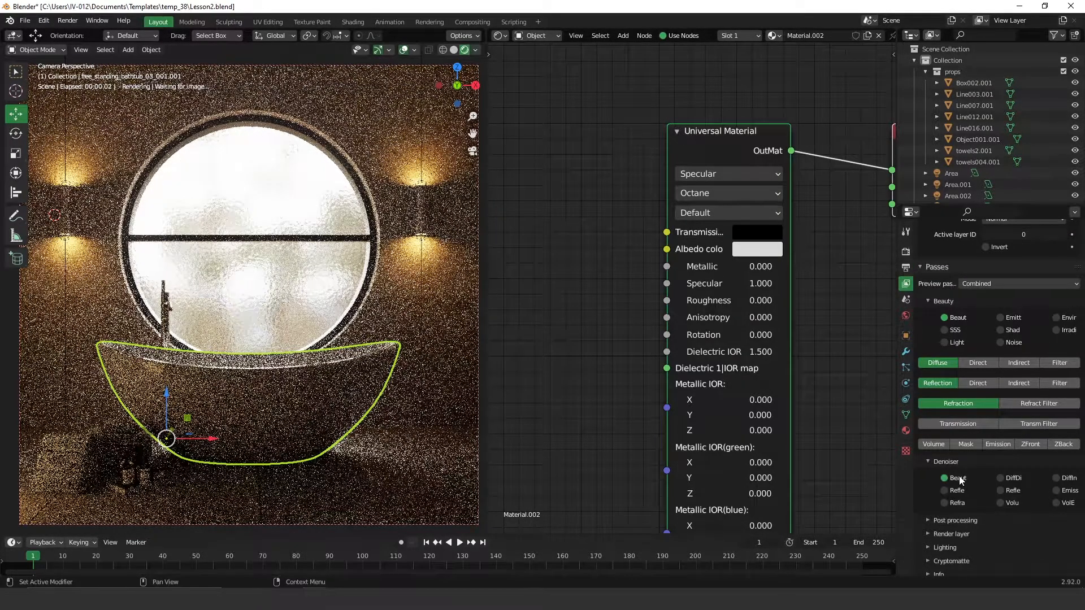
pyautogui.click(958, 477)
pyautogui.scroll(4, 993, 357)
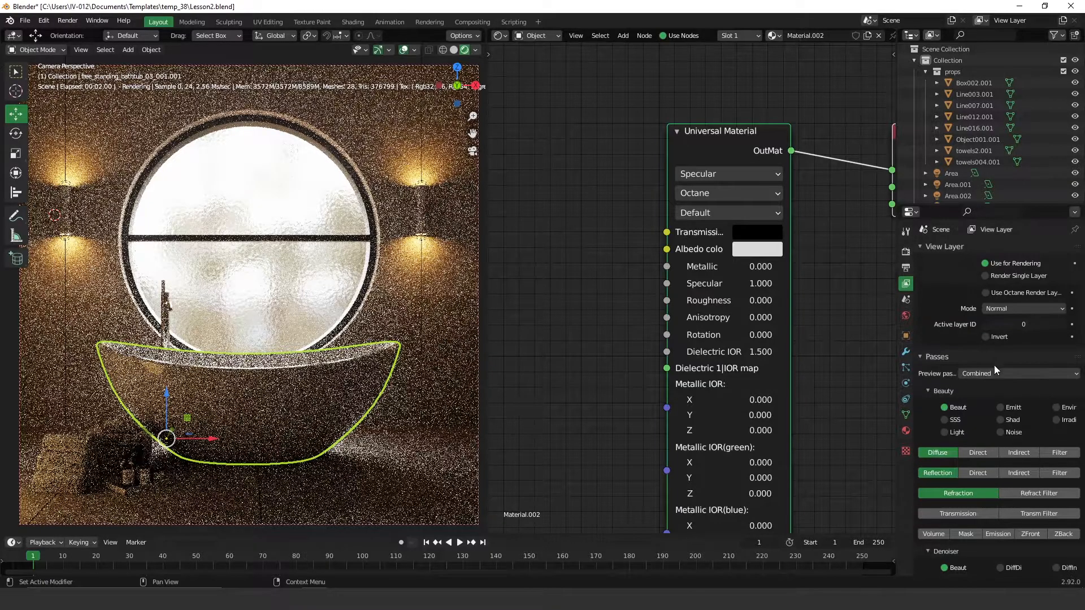
# Step: Set the Octane kernel's Max. samples to 2000
pyautogui.click(905, 252)
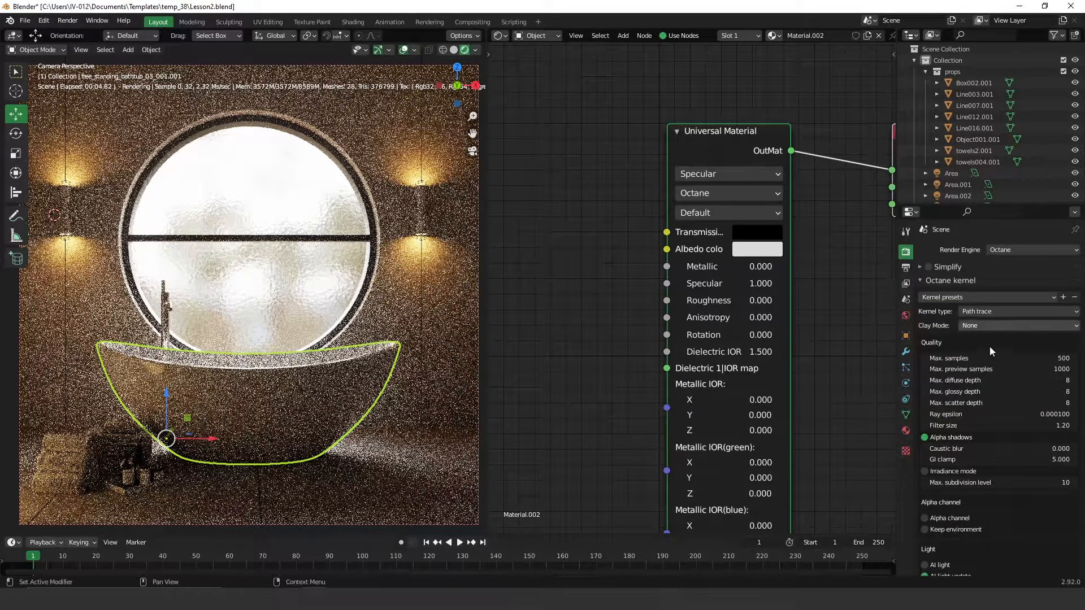
pyautogui.click(995, 357)
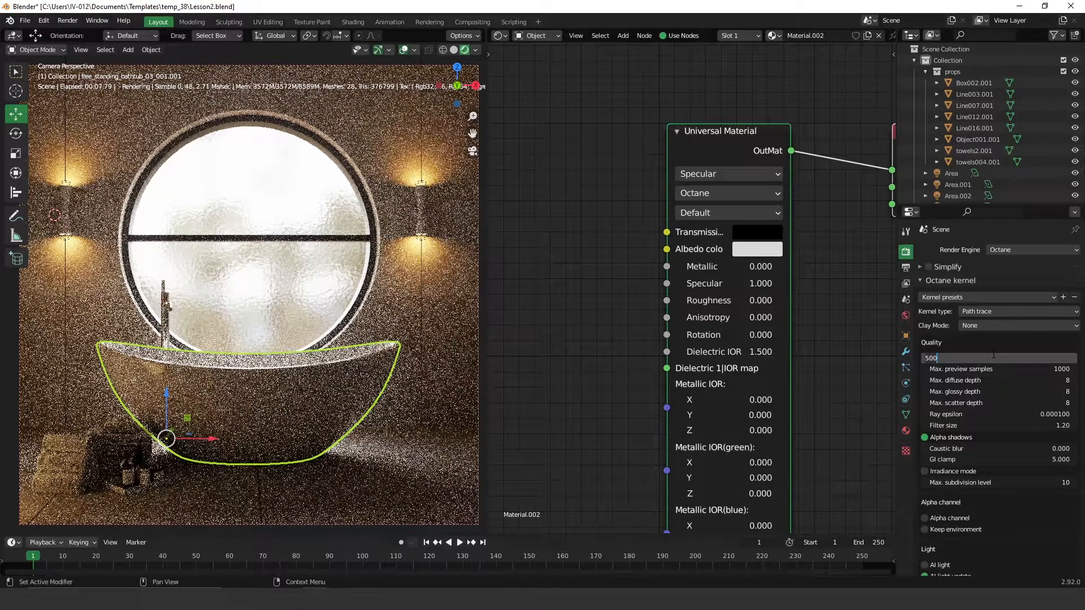
pyautogui.write('2000')
pyautogui.press('Return')
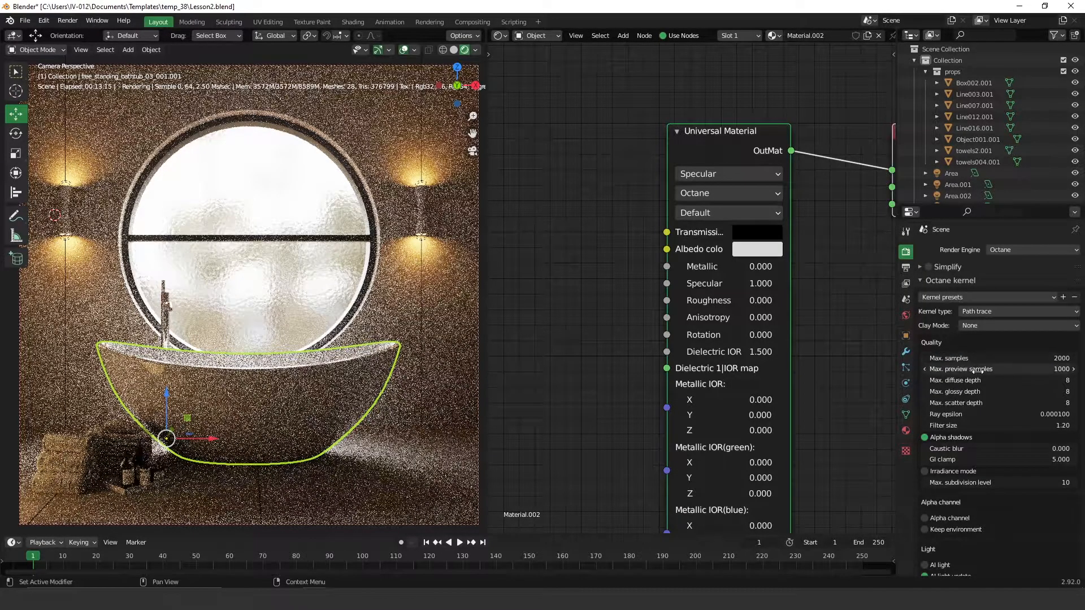
# Step: Set the kernel's maximum diffuse, glossy and scatter depths to 24
pyautogui.moveTo(954, 379)
pyautogui.mouseDown()
pyautogui.moveTo(954, 402)
pyautogui.moveTo(954, 379)
pyautogui.mouseUp()
pyautogui.write('24')
pyautogui.press('Return')
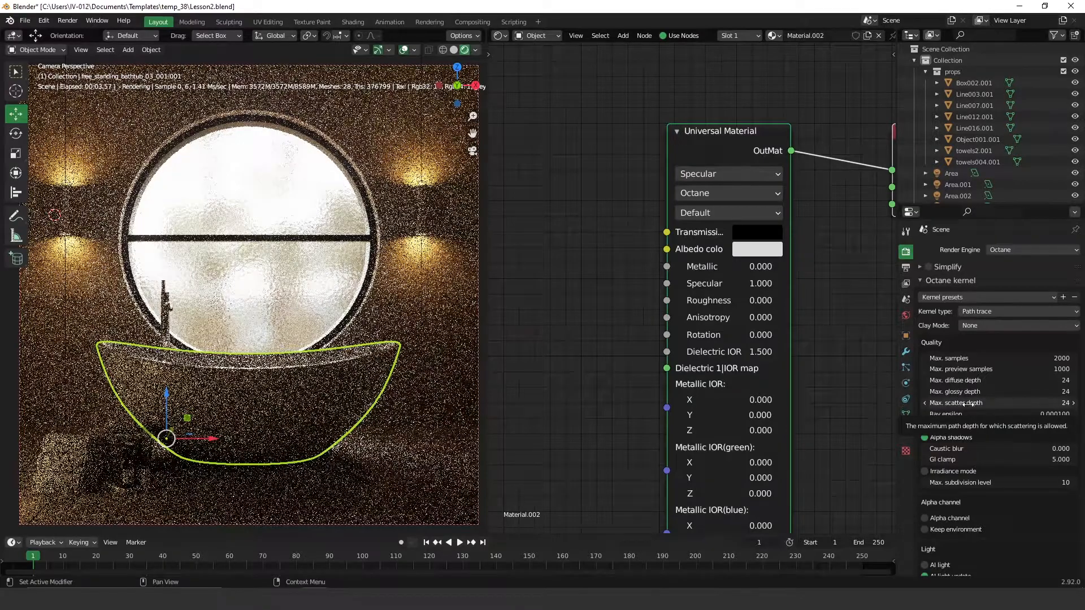
# Step: Review the remaining Octane kernel settings, including light, sampling and adaptive sampling
pyautogui.scroll(-2, 964, 403)
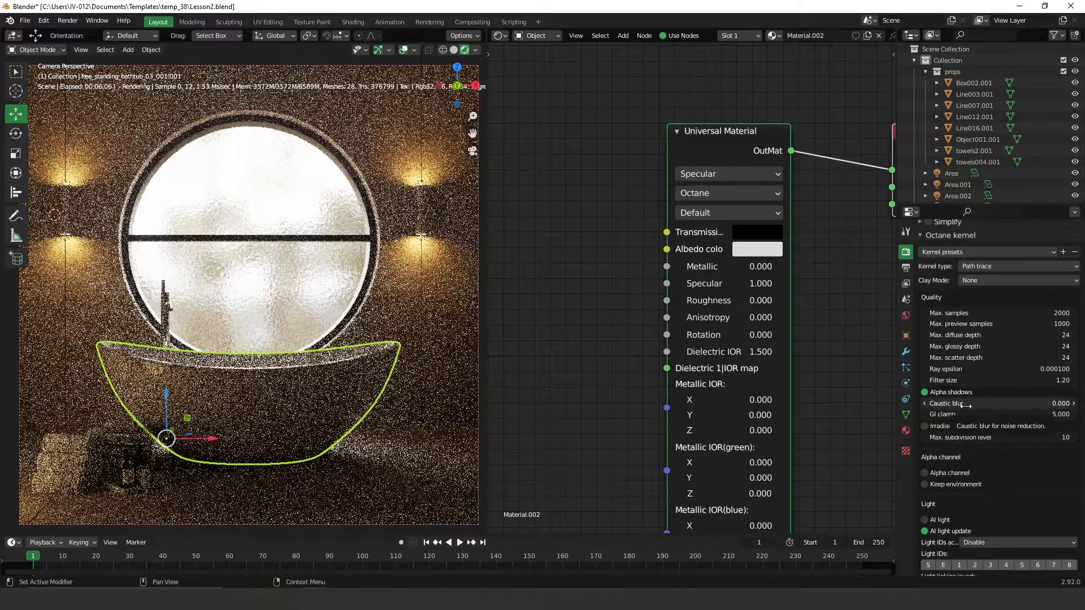
pyautogui.scroll(-6, 985, 420)
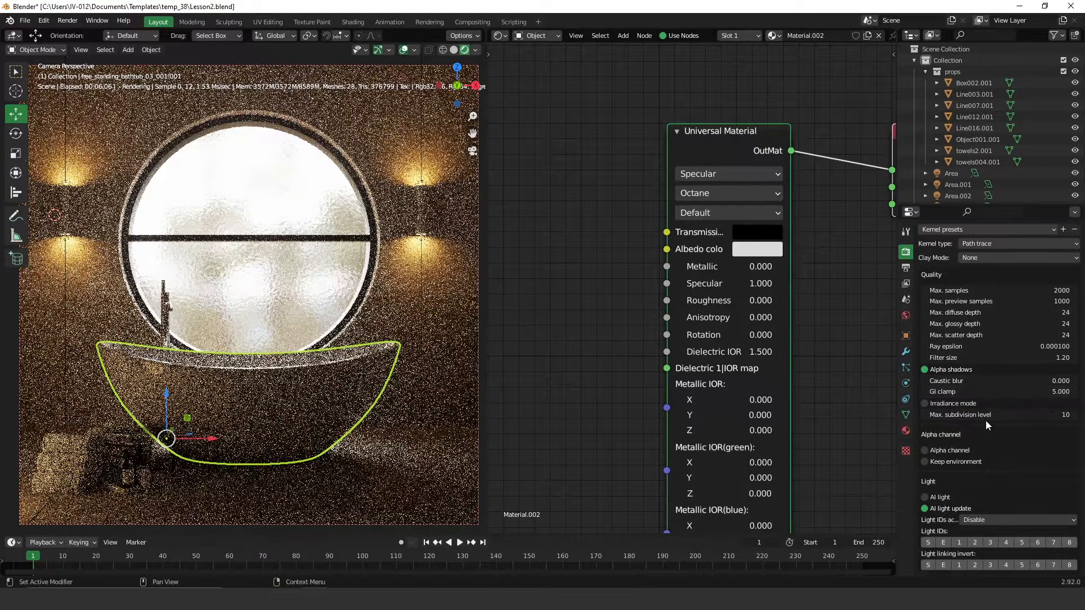
pyautogui.scroll(-8, 985, 421)
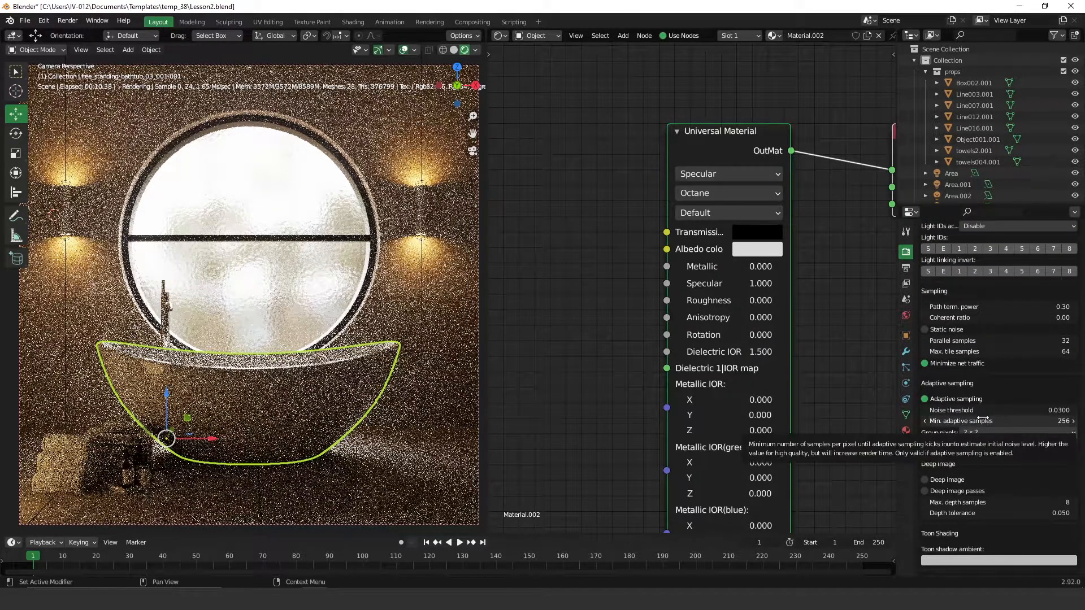
pyautogui.scroll(-10, 983, 419)
pyautogui.scroll(-9, 979, 419)
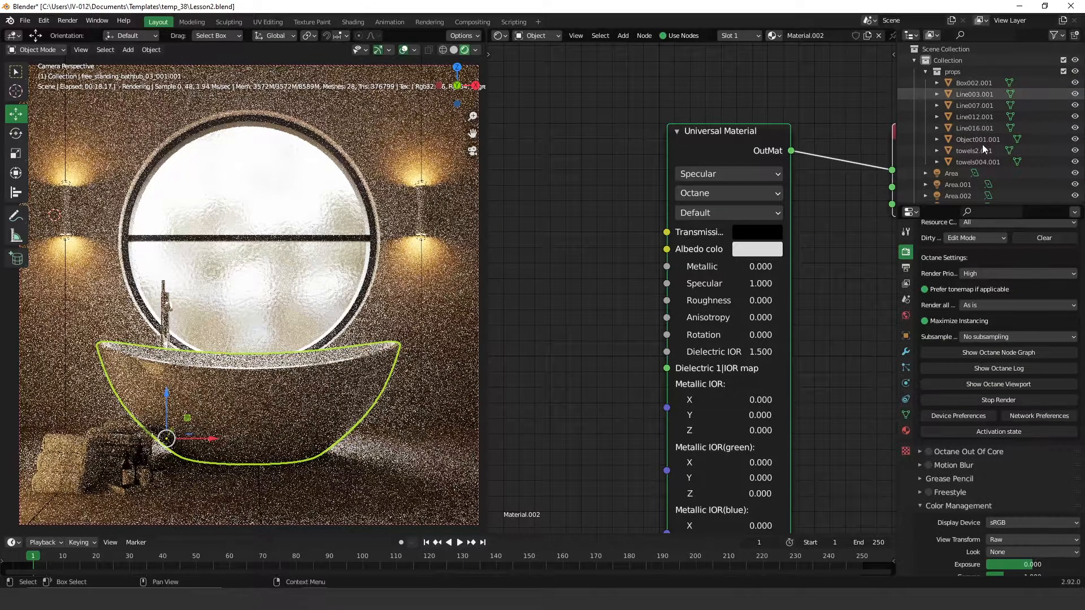
# Step: Set the camera's Octane imager Vignetting to 0.00
pyautogui.scroll(-5, 962, 188)
pyautogui.click(961, 127)
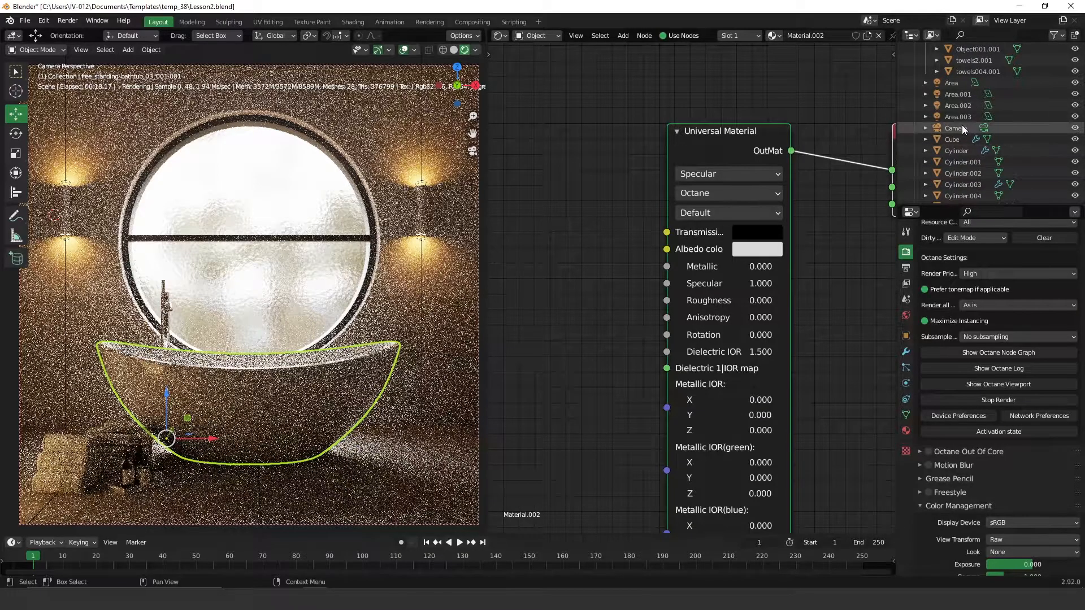
pyautogui.click(906, 383)
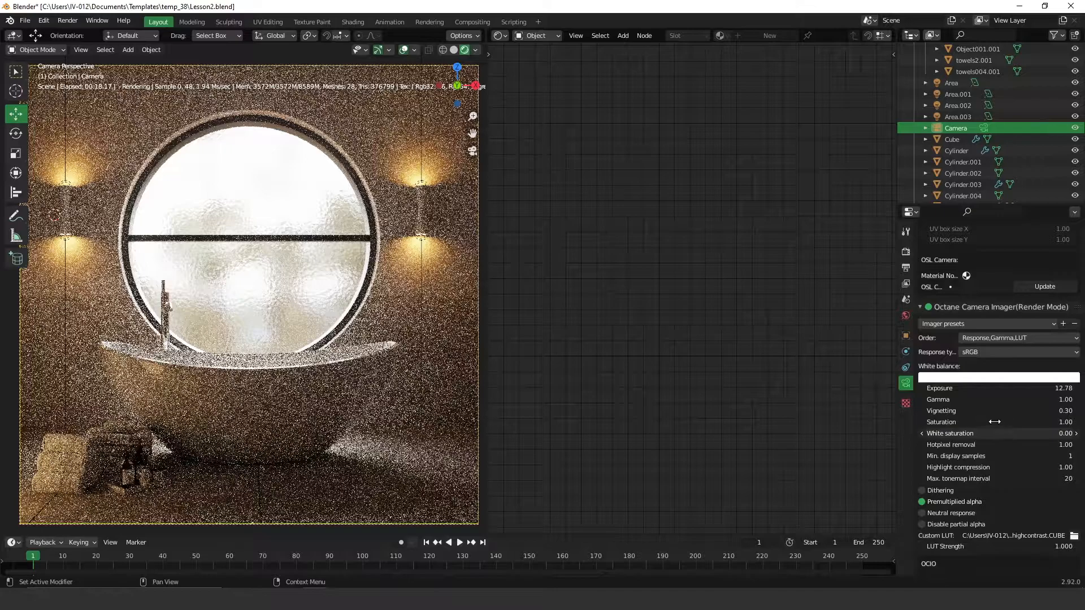
pyautogui.moveTo(993, 408); pyautogui.dragTo(955, 408)
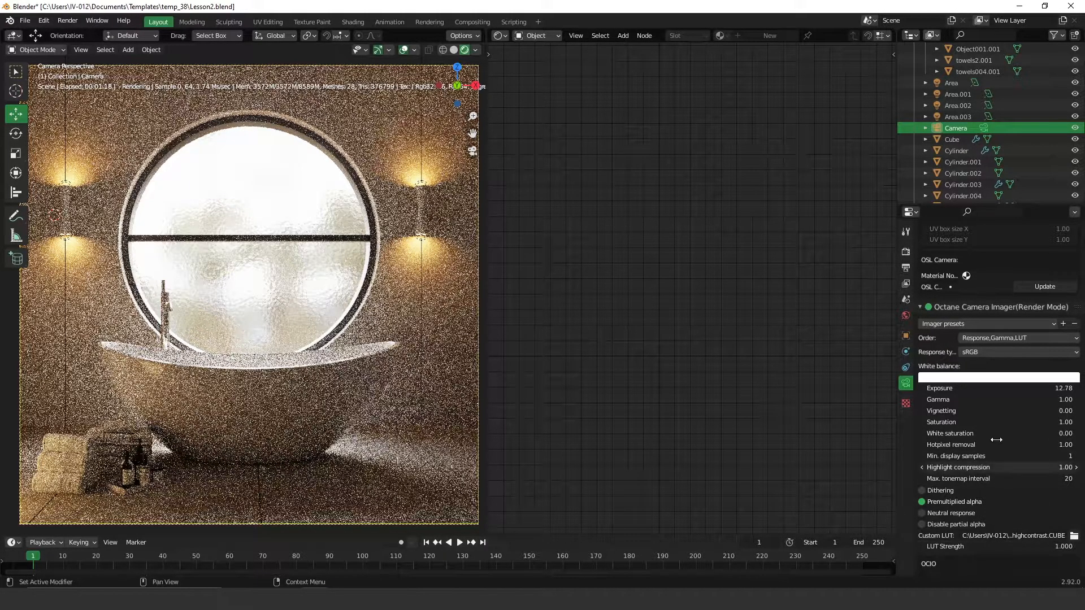
# Step: Review the camera's denoiser, up-sampler, post processing, depth of field and lens settings
pyautogui.scroll(-5, 995, 445)
pyautogui.scroll(-10, 992, 447)
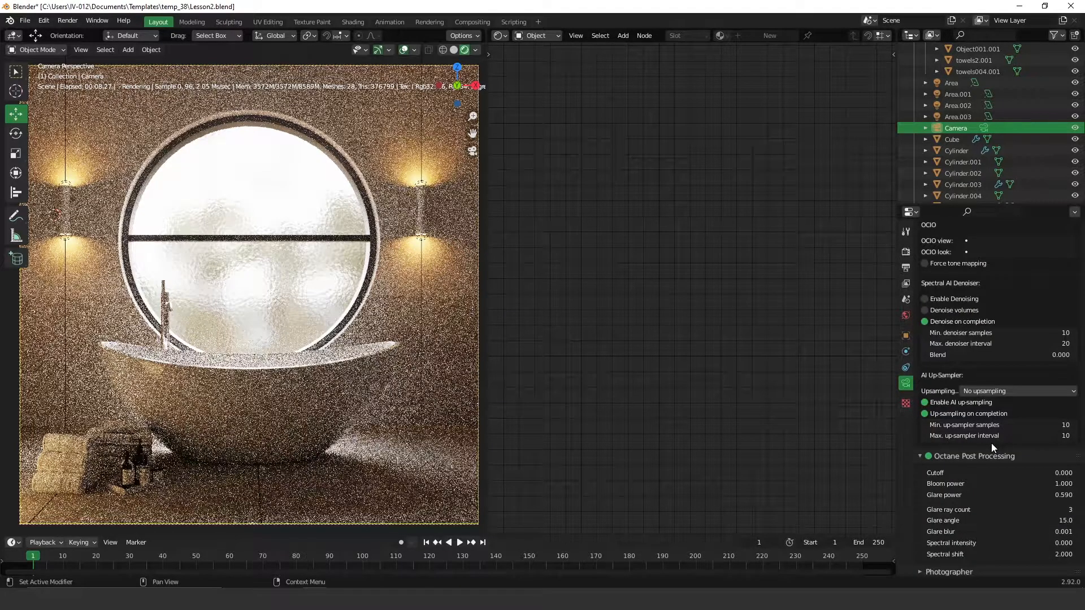
pyautogui.scroll(15, 991, 443)
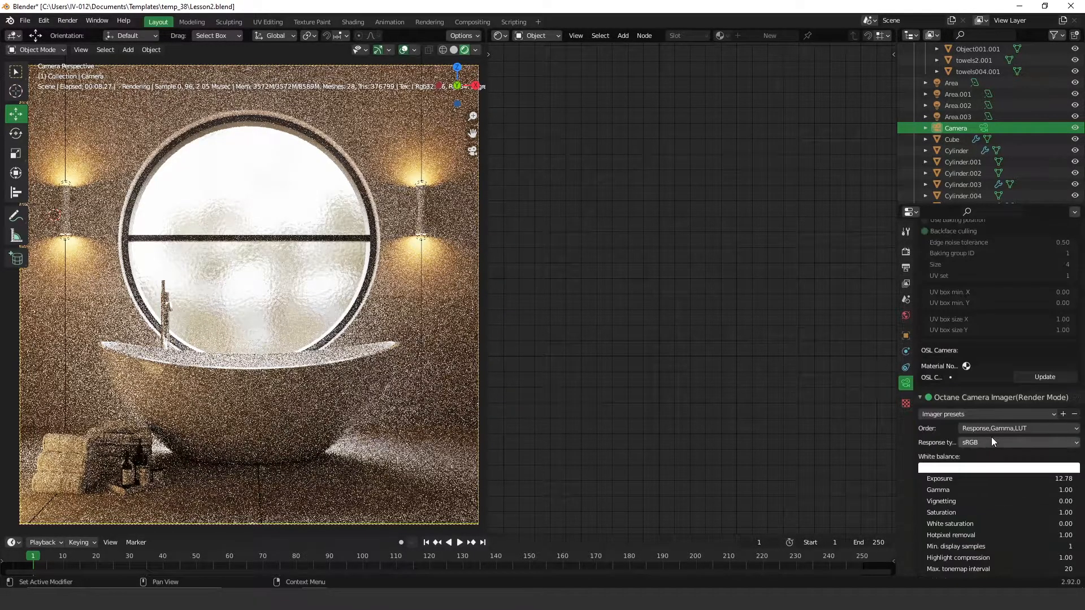
pyautogui.scroll(12, 991, 441)
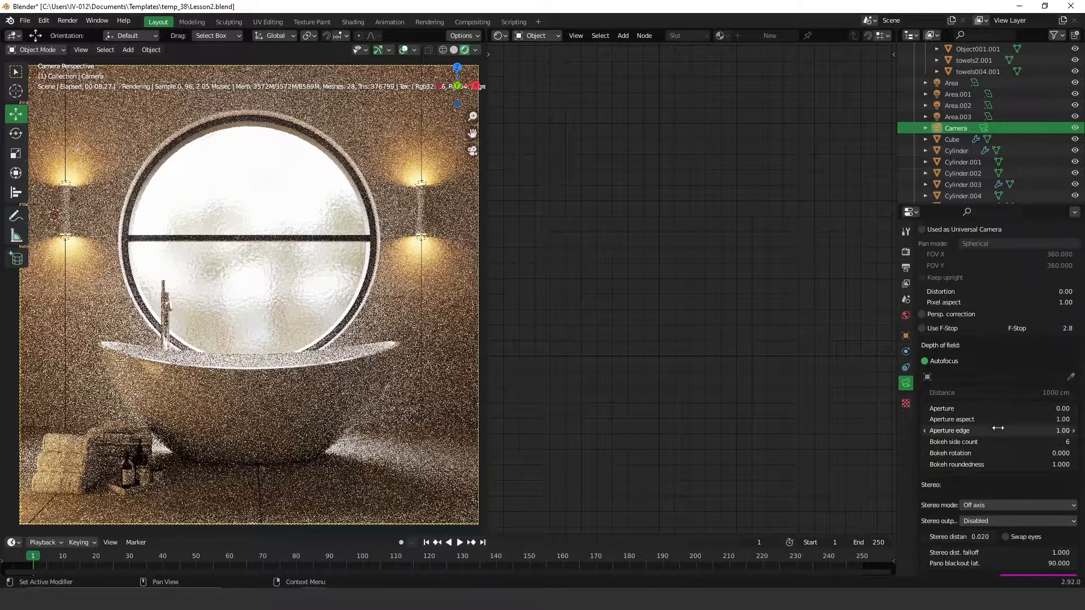
pyautogui.scroll(12, 997, 428)
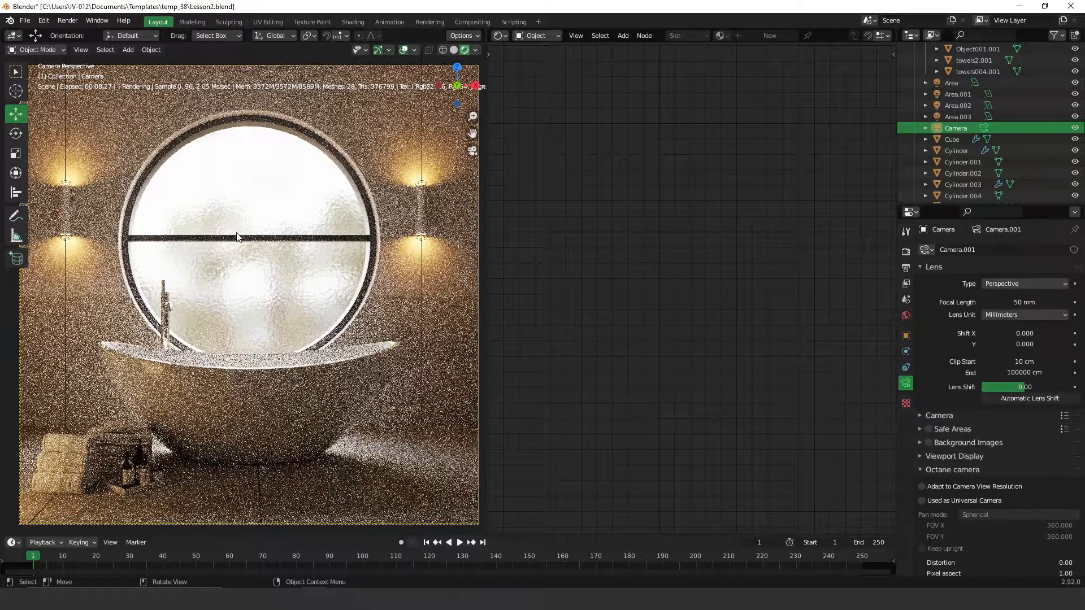
# Step: Select the round window's glass object to show its Specular Material nodes
pyautogui.click(196, 206)
pyautogui.press('KP_Decimal')
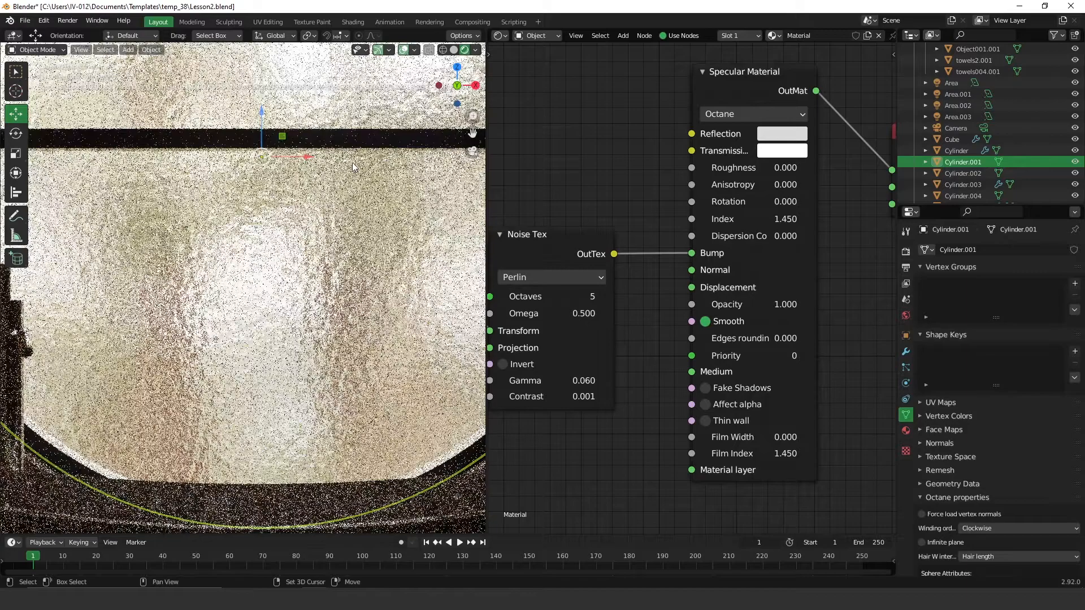
pyautogui.keyDown('shift'); pyautogui.moveTo(351, 161); pyautogui.dragTo(317, 278, button='middle'); pyautogui.keyUp('shift')
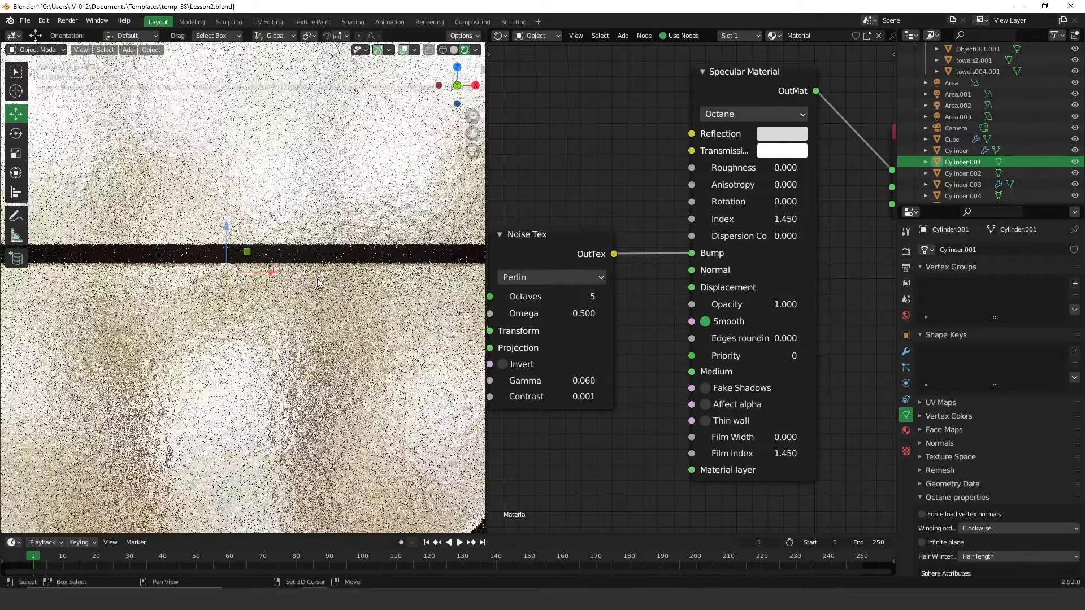
pyautogui.moveTo(598, 248); pyautogui.dragTo(702, 220, button='middle')
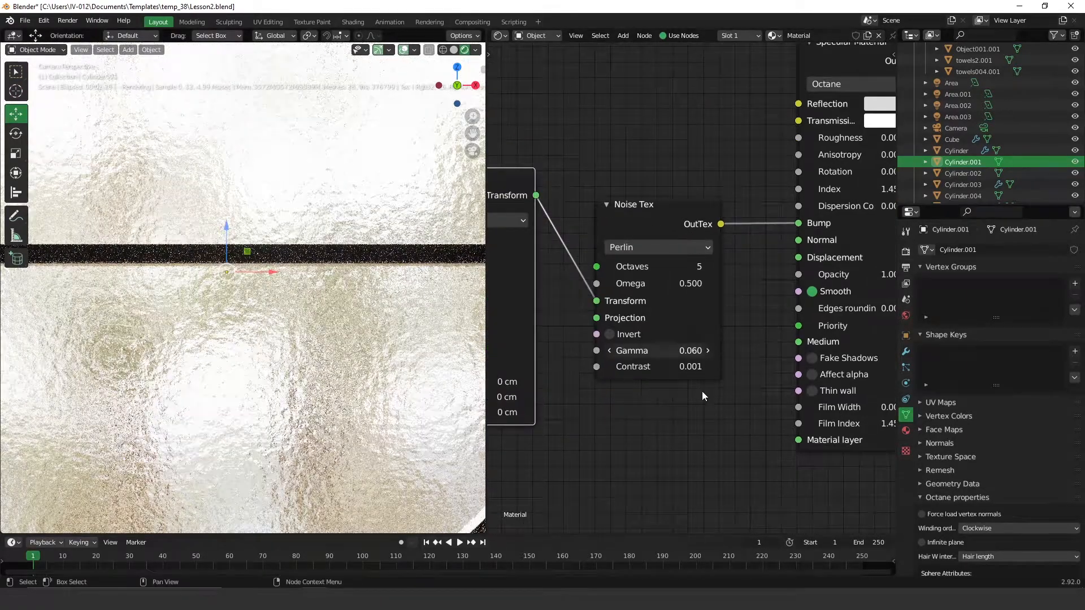
# Step: Set the Gamma of the window glass's Noise Tex node to 0.070
pyautogui.moveTo(643, 353)
pyautogui.mouseDown()
pyautogui.moveTo(667, 354)
pyautogui.moveTo(643, 354)
pyautogui.mouseUp()
pyautogui.click(689, 350)
pyautogui.click(690, 350)
pyautogui.press('BackSpace')
pyautogui.write('7')
pyautogui.press('Return')
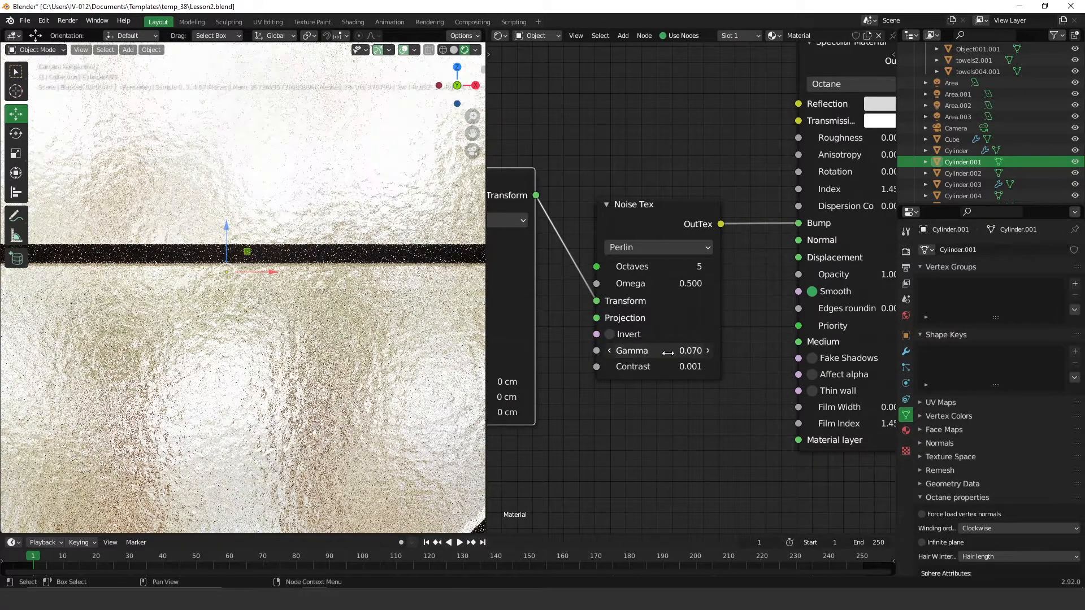
# Step: Set all three Scale values of the glass noise's Full Transform node to 0.2
pyautogui.moveTo(633, 316); pyautogui.dragTo(806, 265, button='middle')
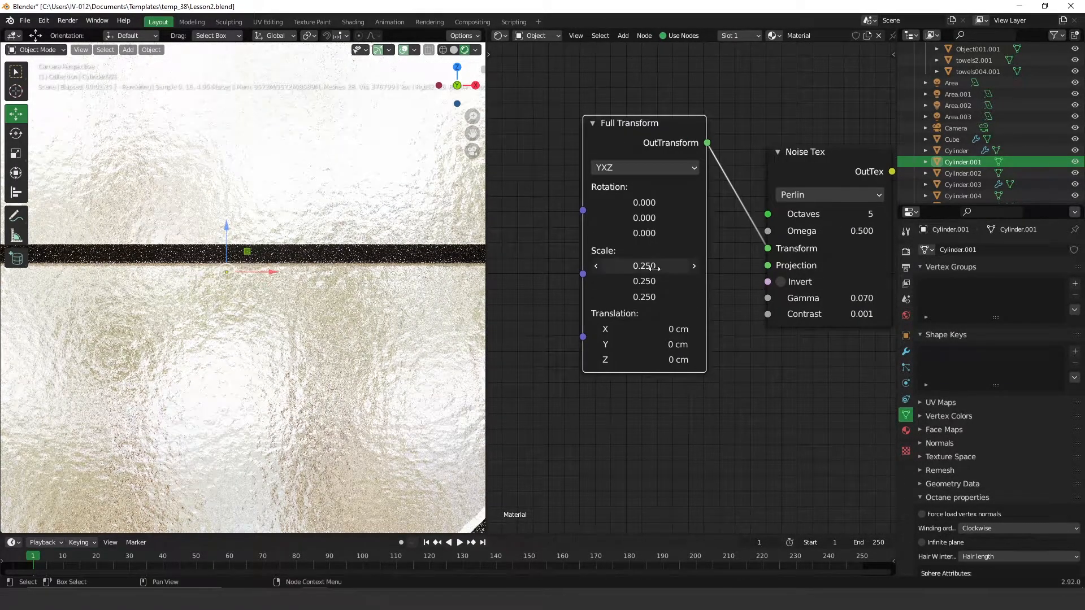
pyautogui.moveTo(655, 269); pyautogui.dragTo(655, 297)
pyautogui.write('0.2')
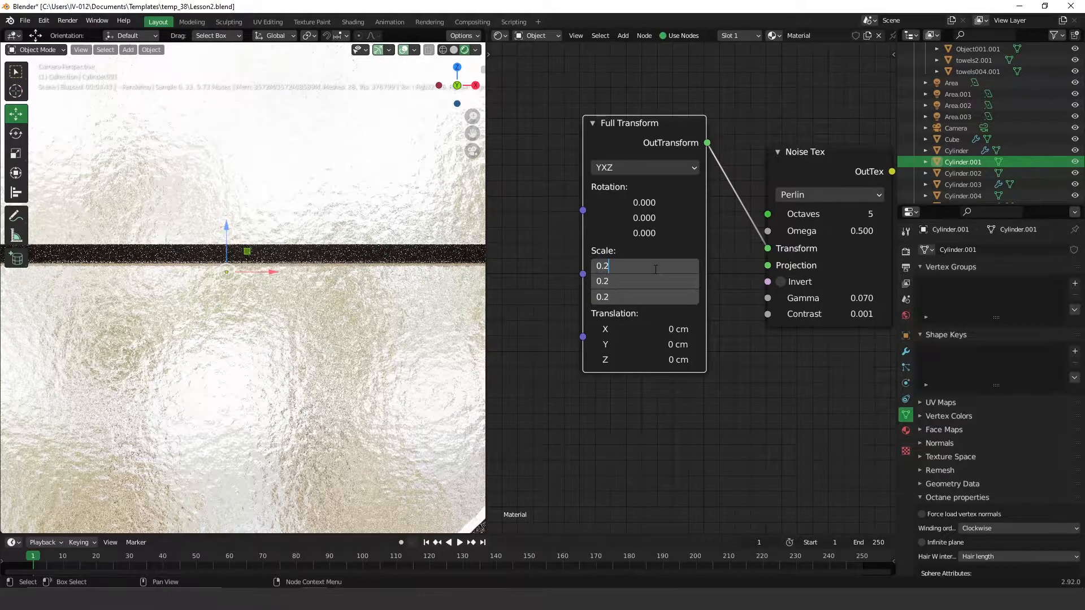
pyautogui.press('Return')
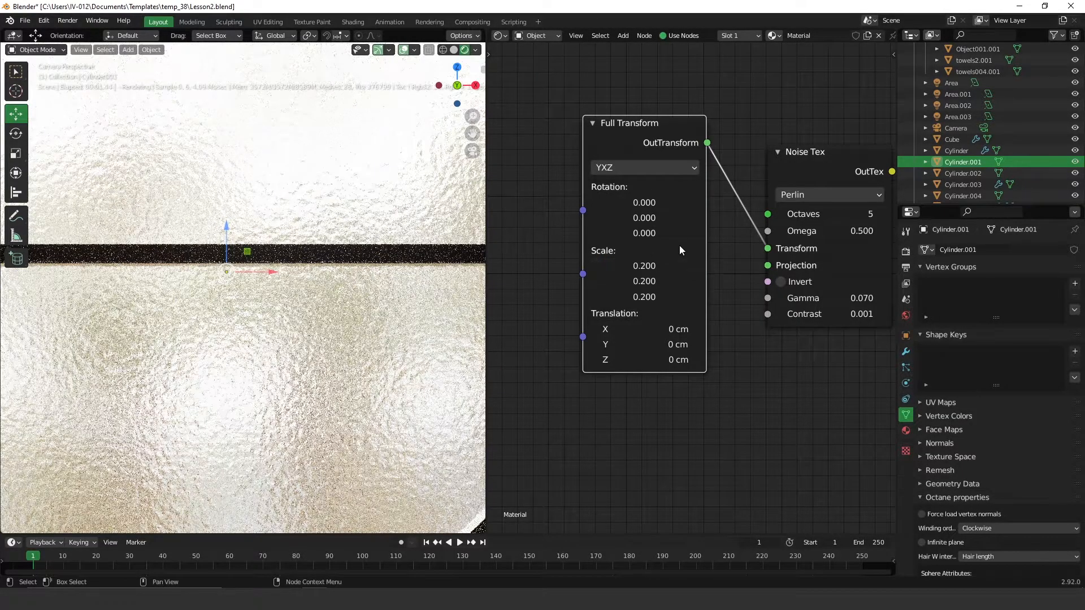
pyautogui.scroll(-5, 327, 246)
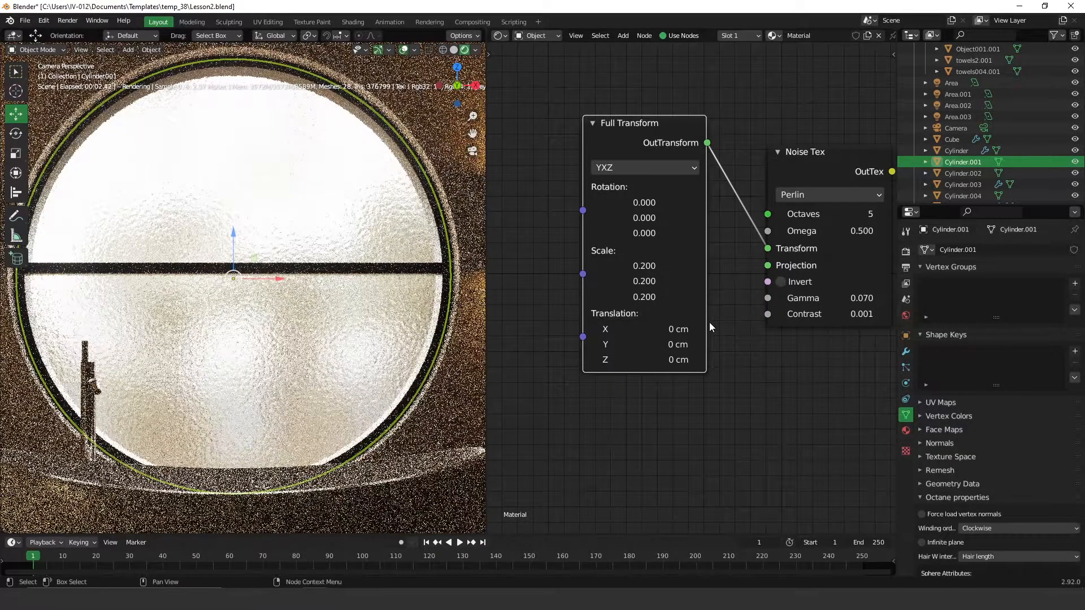
# Step: Set the Gamma of the glass Noise Tex node to 0.050 and check the surface in the rendered view
pyautogui.click(863, 303)
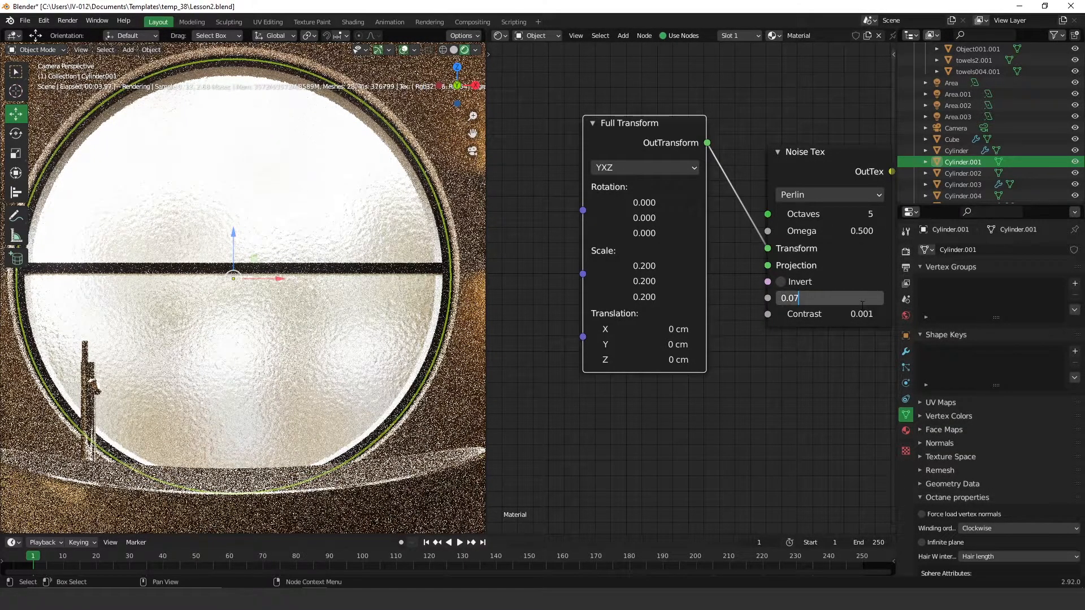
pyautogui.press('BackSpace')
pyautogui.press('Return')
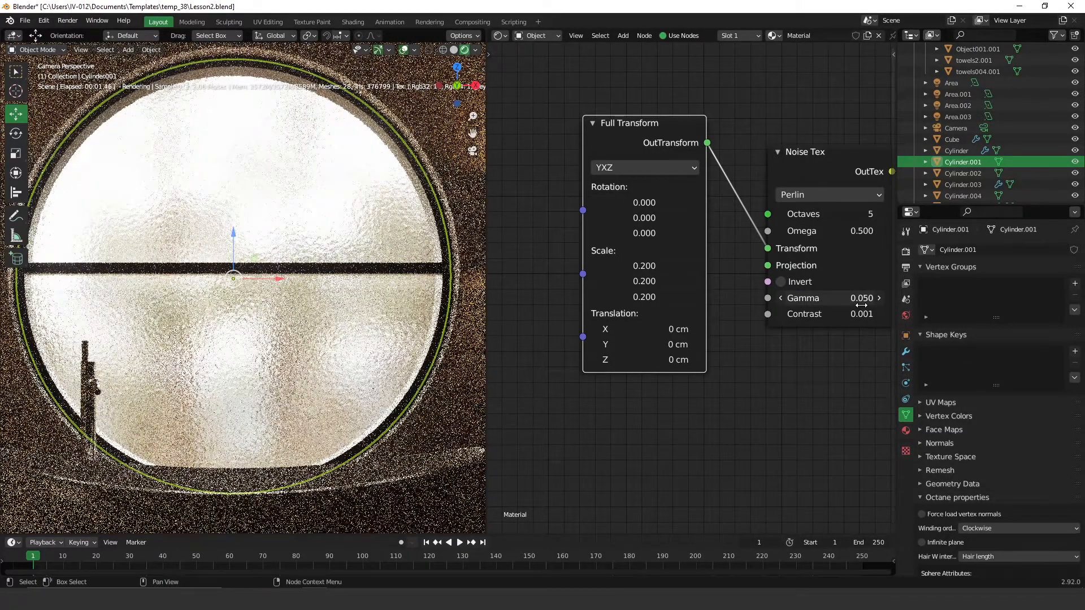
pyautogui.scroll(1, 181, 281)
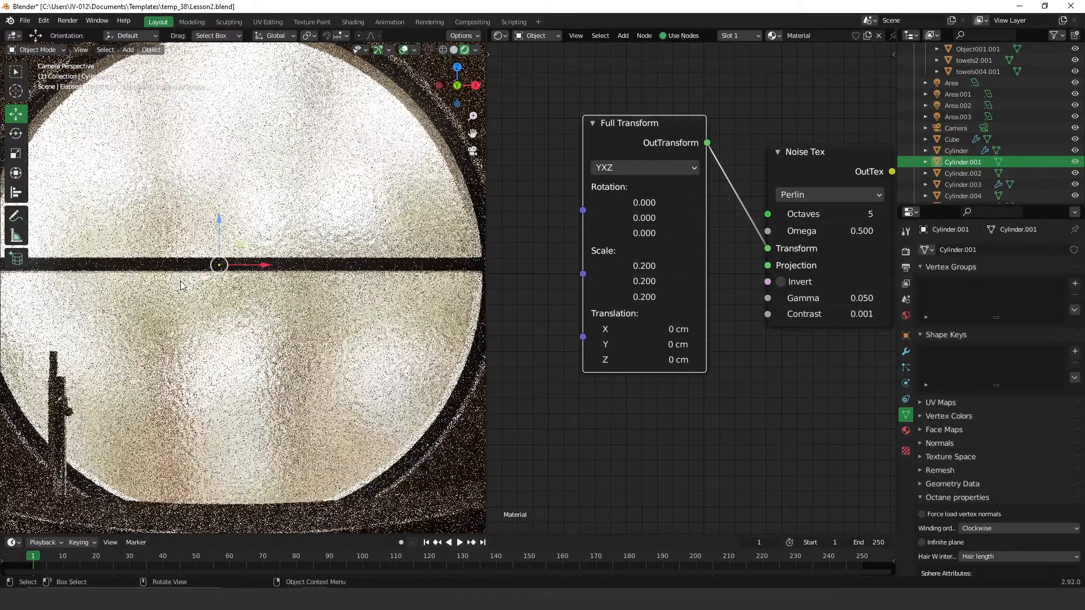
pyautogui.scroll(2, 181, 281)
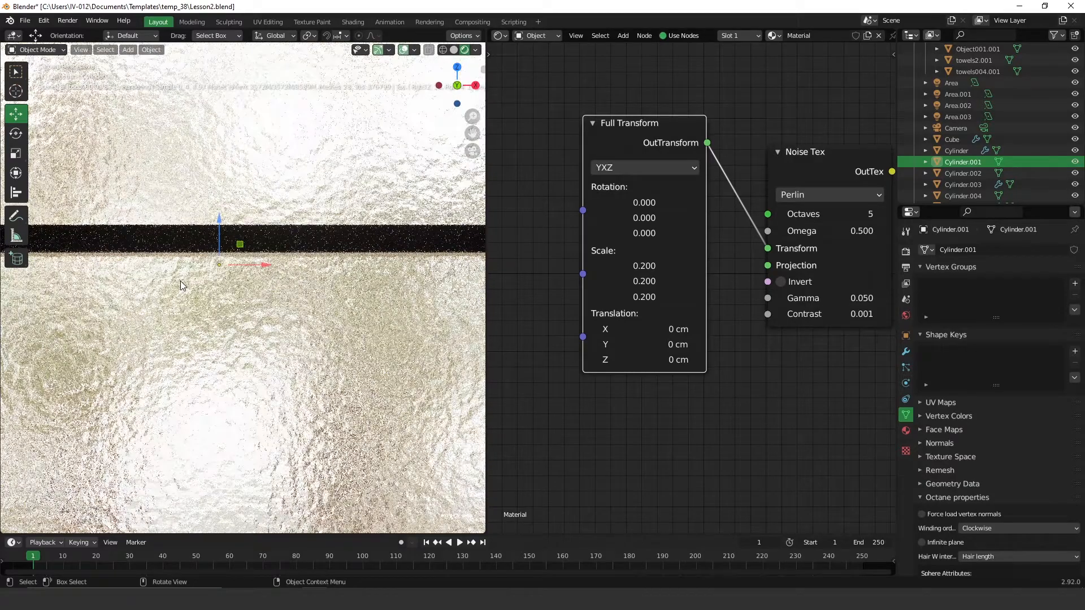
pyautogui.scroll(-3, 180, 280)
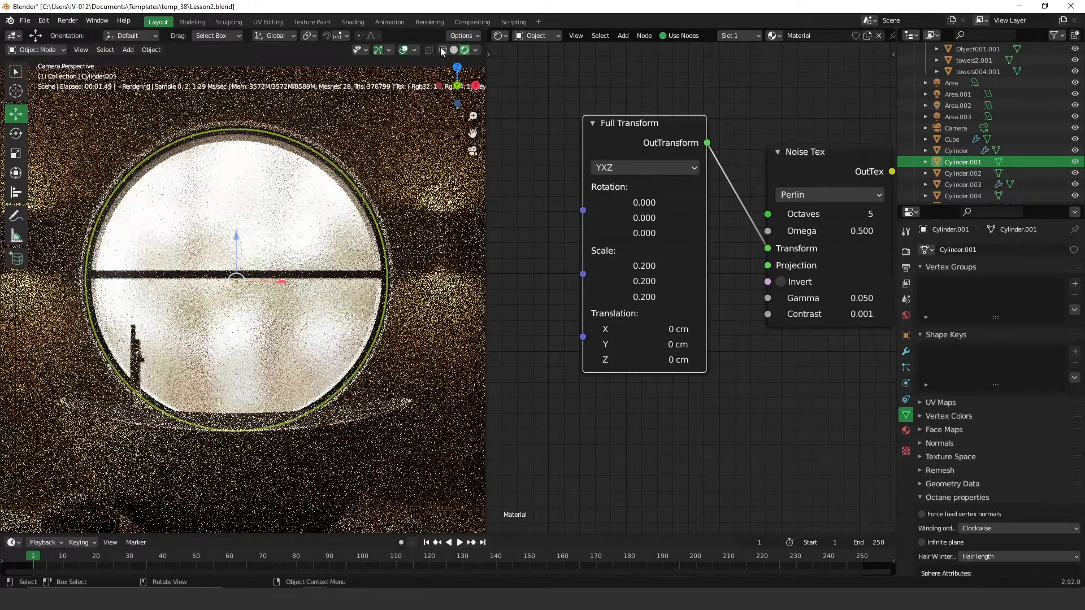
# Step: Switch the viewport to solid shading and render the final image from the camera
pyautogui.click(455, 50)
pyautogui.scroll(-2, 334, 253)
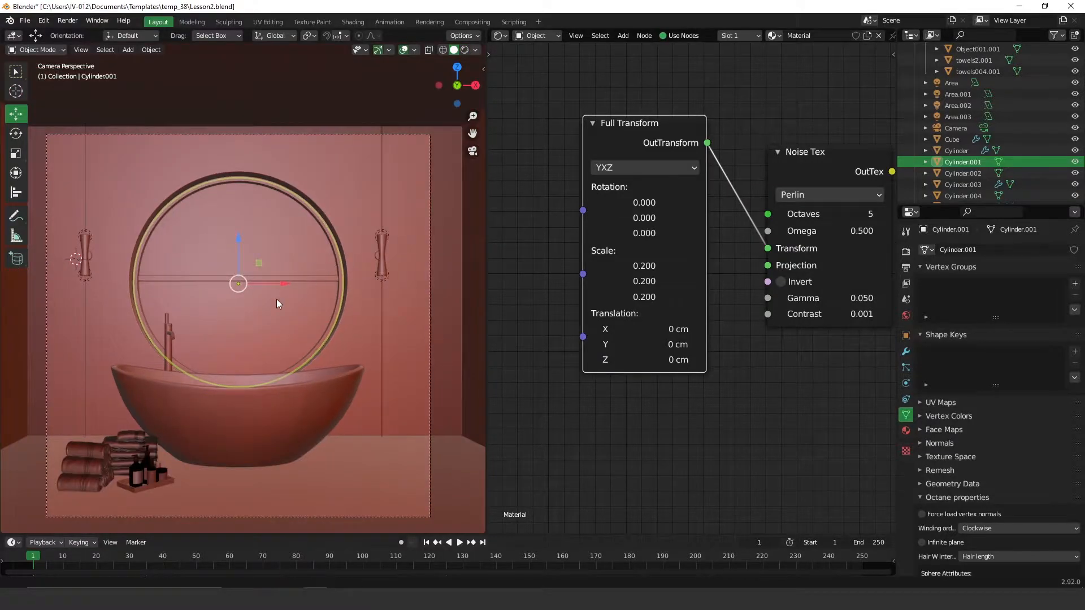
pyautogui.scroll(-2, 311, 258)
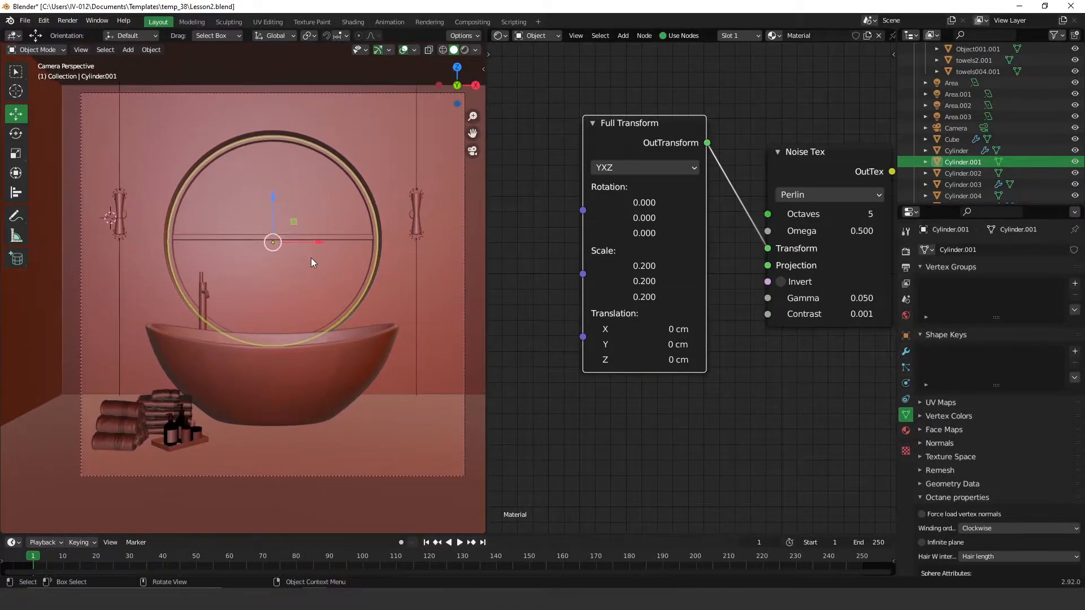
pyautogui.scroll(2, 311, 258)
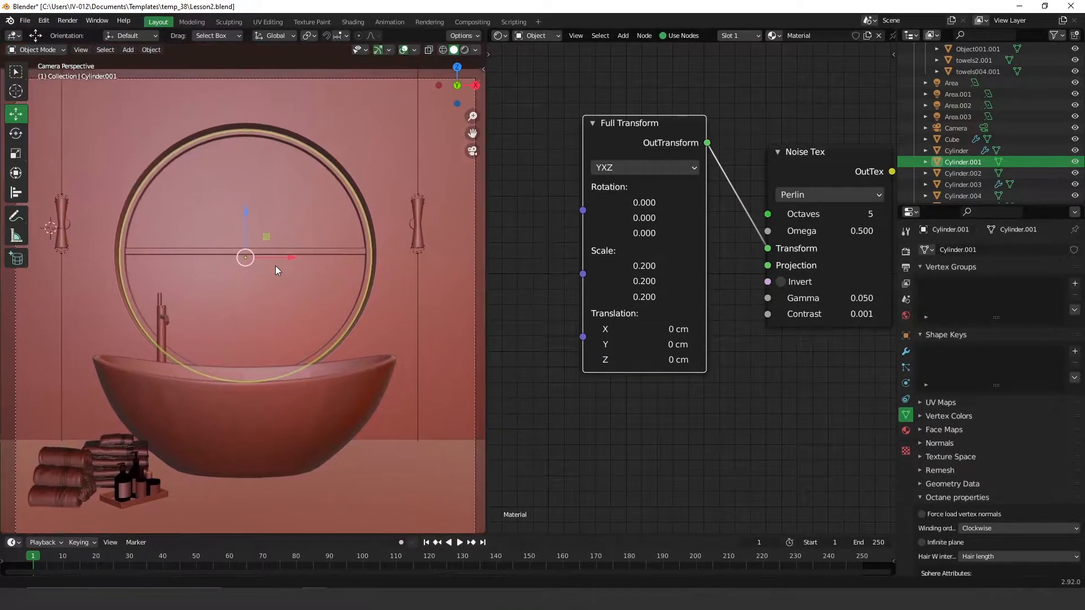
pyautogui.press('F12')
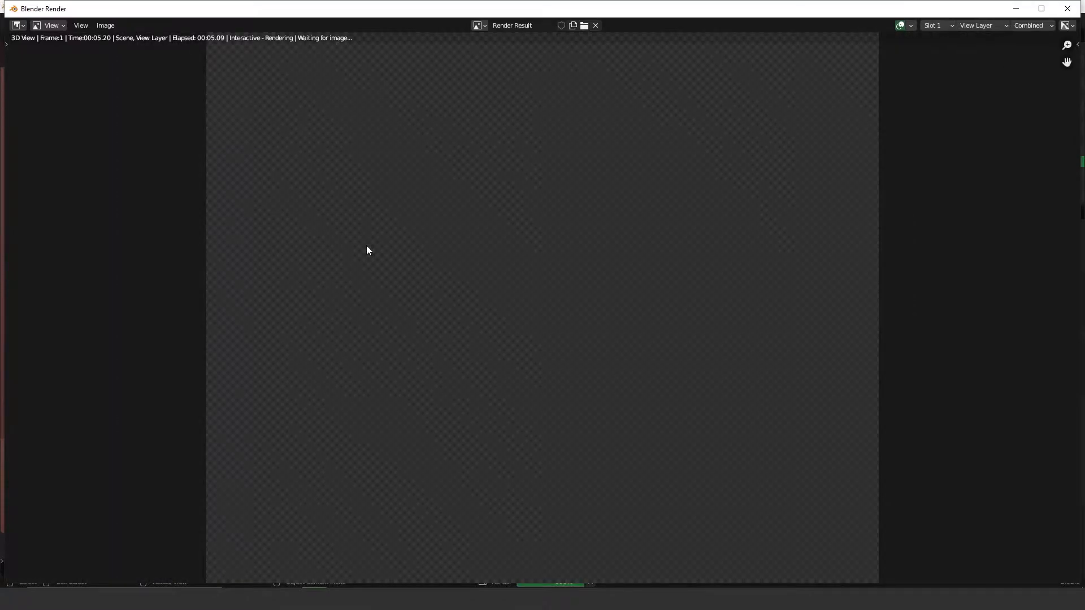
pyautogui.scroll(-1, 366, 245)
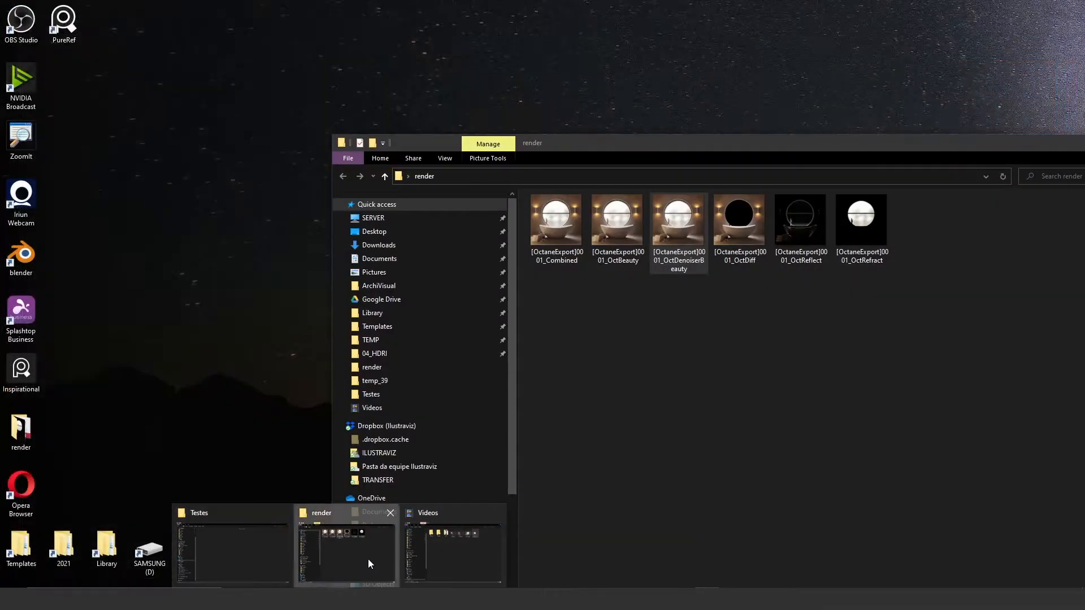
# Step: Place [OctaneExport]0001_OctRefract from the render folder as a layer over the OctDenoiserBeauty image in Photoshop
pyautogui.click(366, 560)
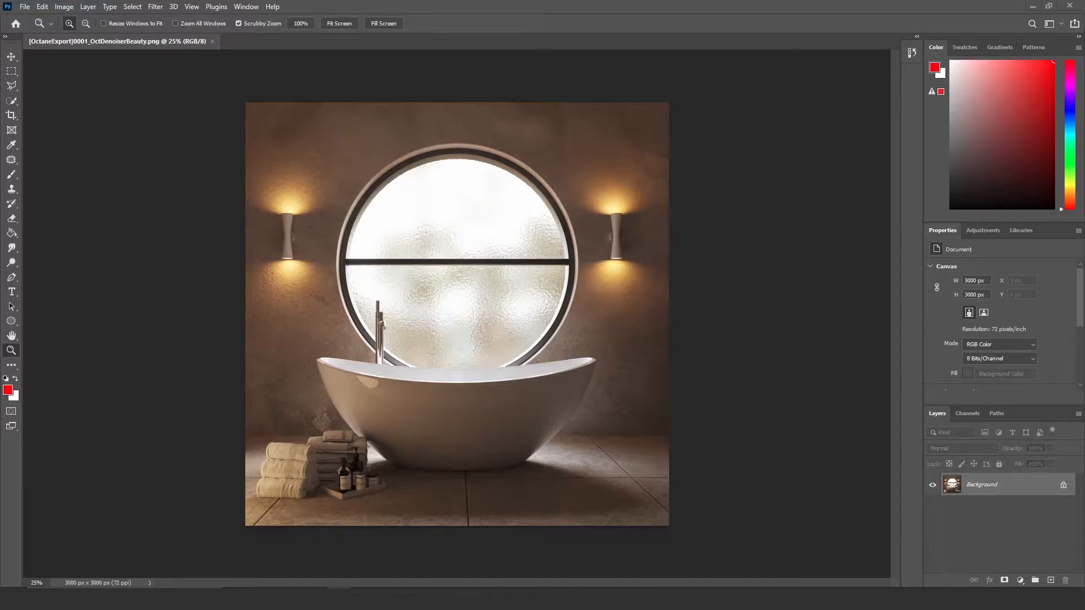
pyautogui.moveTo(390, 245); pyautogui.dragTo(416, 225)
pyautogui.press('Return')
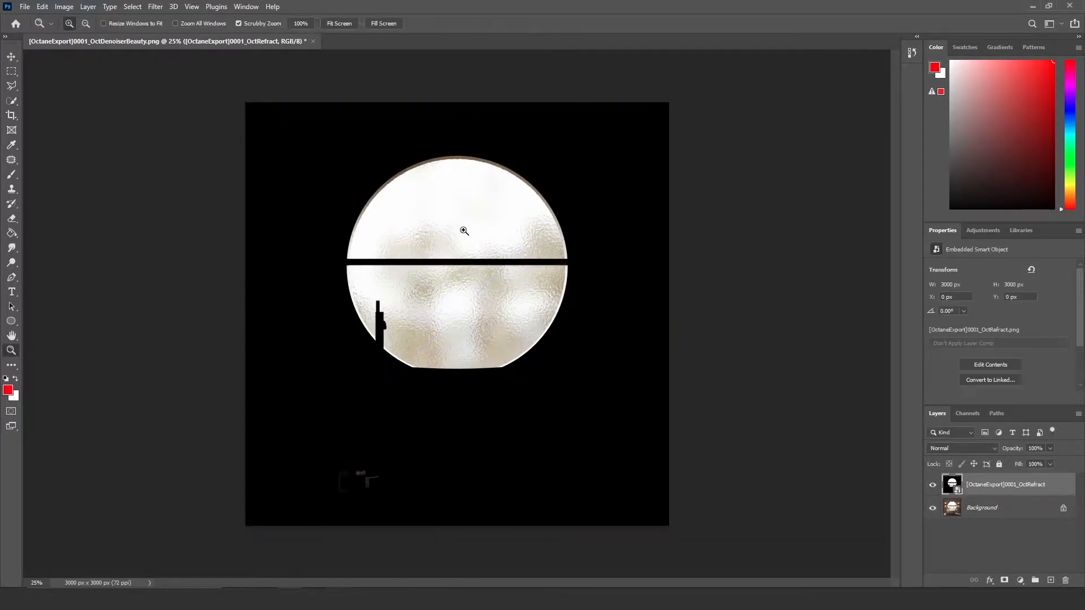
# Step: Set the OctRefract layer to Screen blending at 15% opacity and compare the image with the layer hidden and shown
pyautogui.click(972, 451)
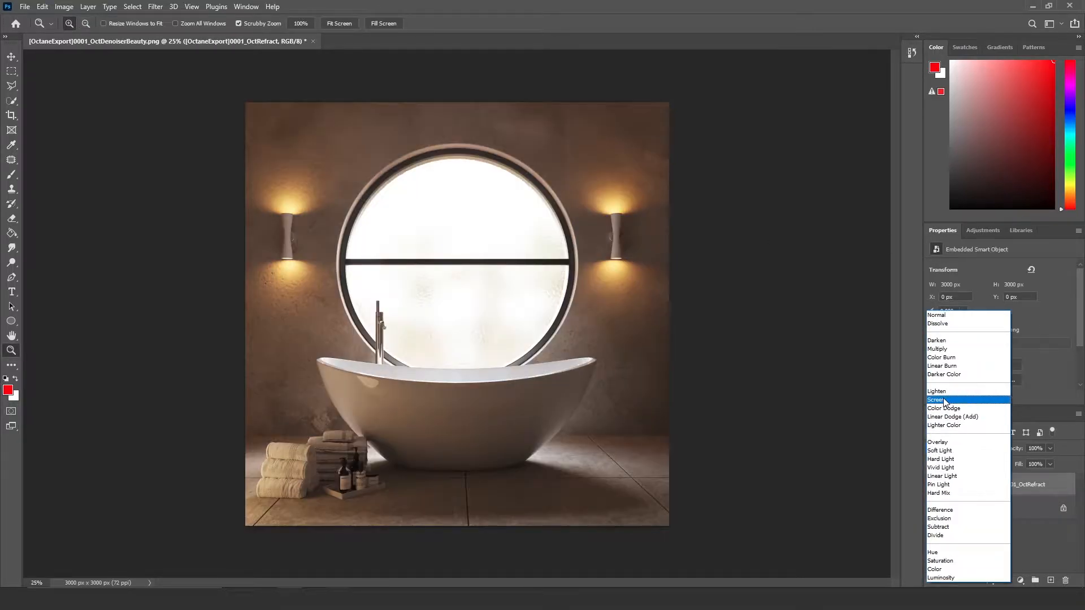
pyautogui.click(944, 400)
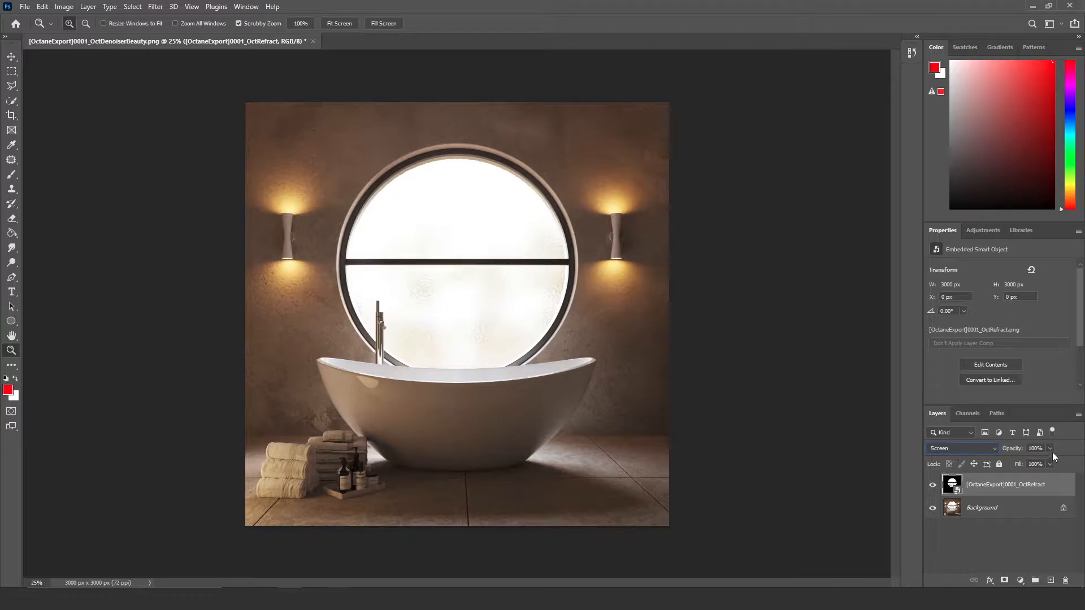
pyautogui.moveTo(1050, 449); pyautogui.dragTo(1005, 462)
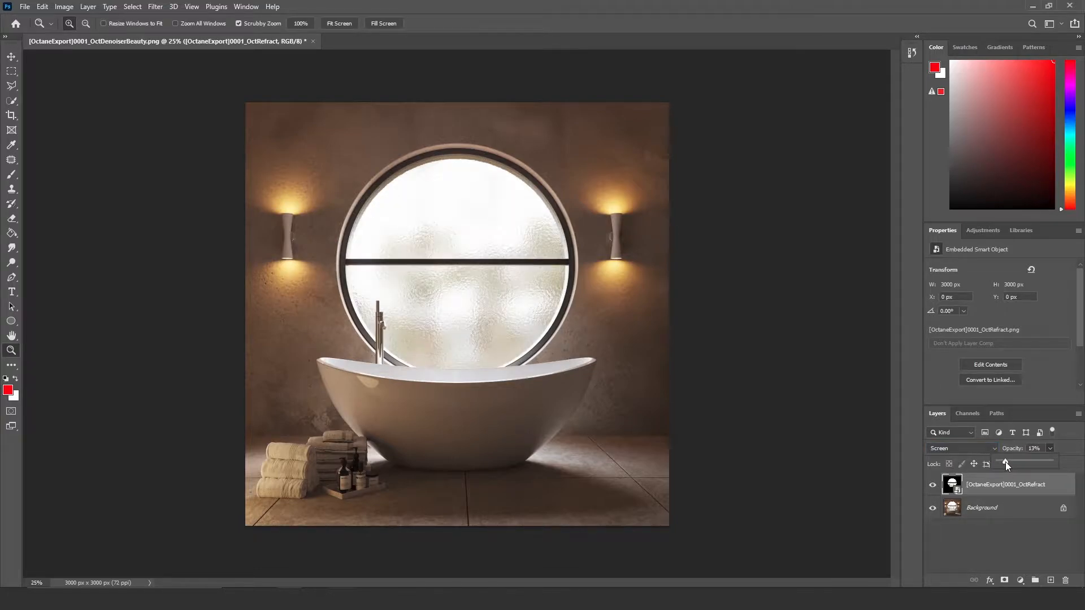
pyautogui.click(932, 484)
pyautogui.click(932, 484)
# Step: Place [OctaneExport]0001_OctReflect as a layer above OctRefract, set it to Screen blending, and compare the image with it hidden and shown
pyautogui.moveTo(805, 401); pyautogui.dragTo(557, 289)
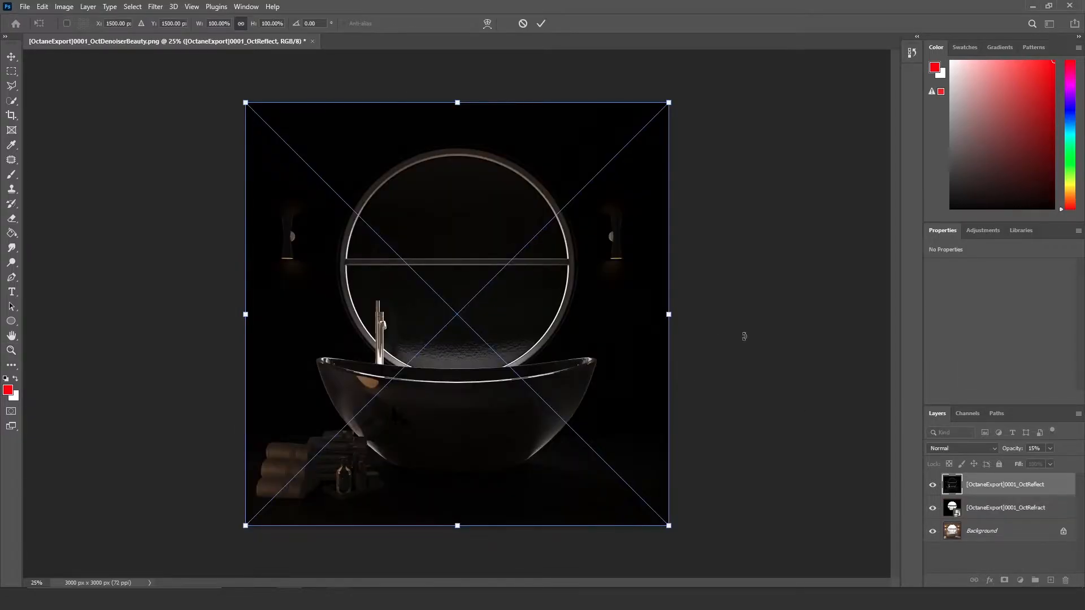
pyautogui.press('Return')
pyautogui.click(947, 450)
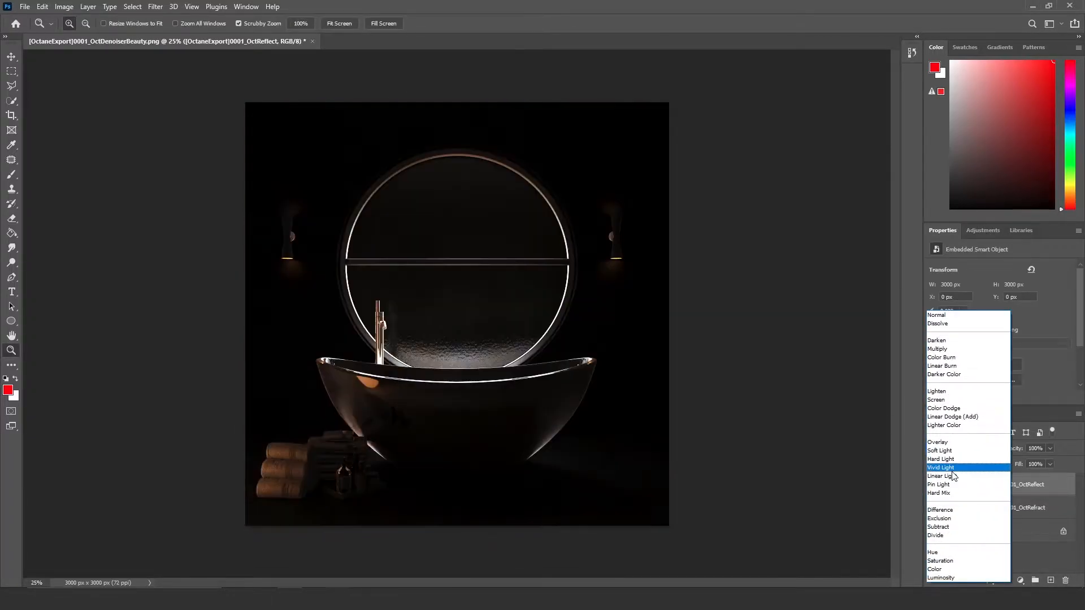
pyautogui.click(944, 400)
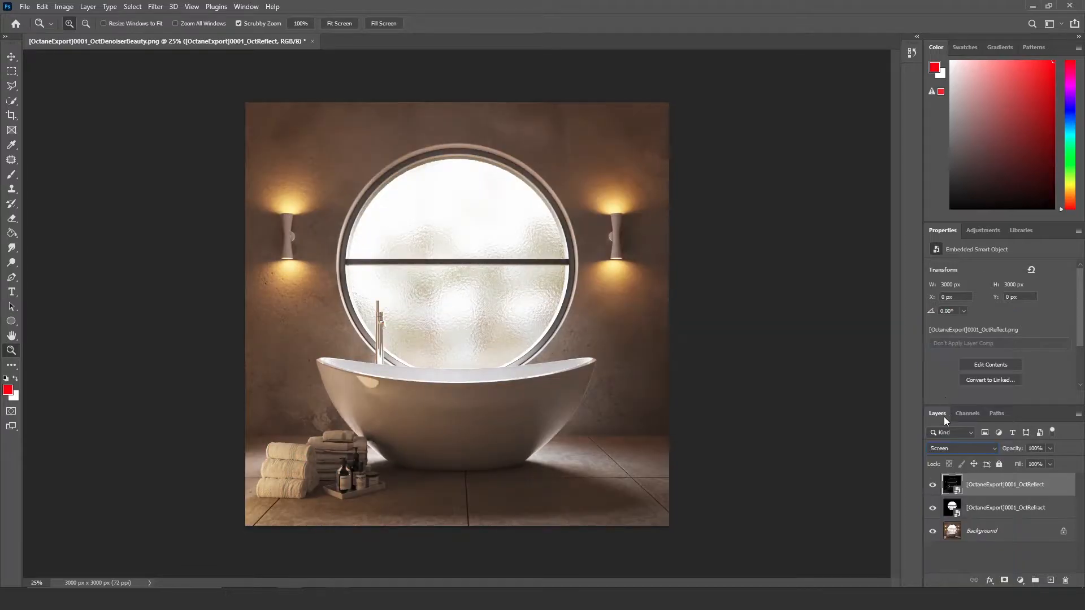
pyautogui.click(932, 484)
pyautogui.click(933, 483)
pyautogui.click(932, 485)
pyautogui.click(933, 484)
pyautogui.click(933, 484)
pyautogui.click(932, 484)
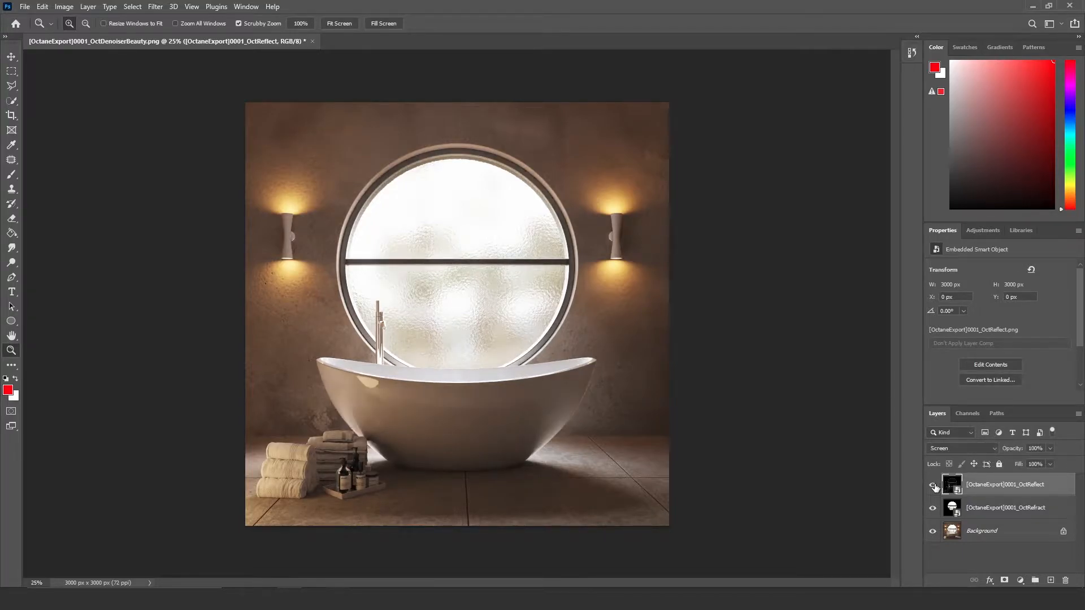
# Step: Set the opacity of the OctRefract layer to 5%
pyautogui.click(985, 509)
pyautogui.click(1041, 449)
pyautogui.write('5')
pyautogui.press('Return')
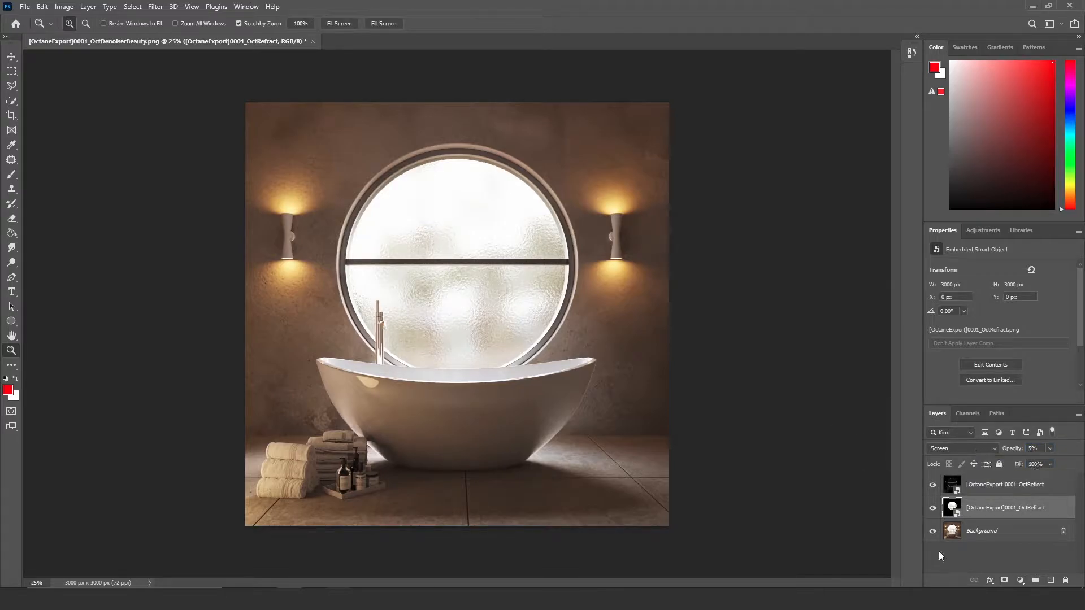
# Step: Open the Background layer in the Camera Raw Filter and look through the Effects, Color Mixer and Color Grading settings
pyautogui.click(1008, 483)
pyautogui.click(986, 535)
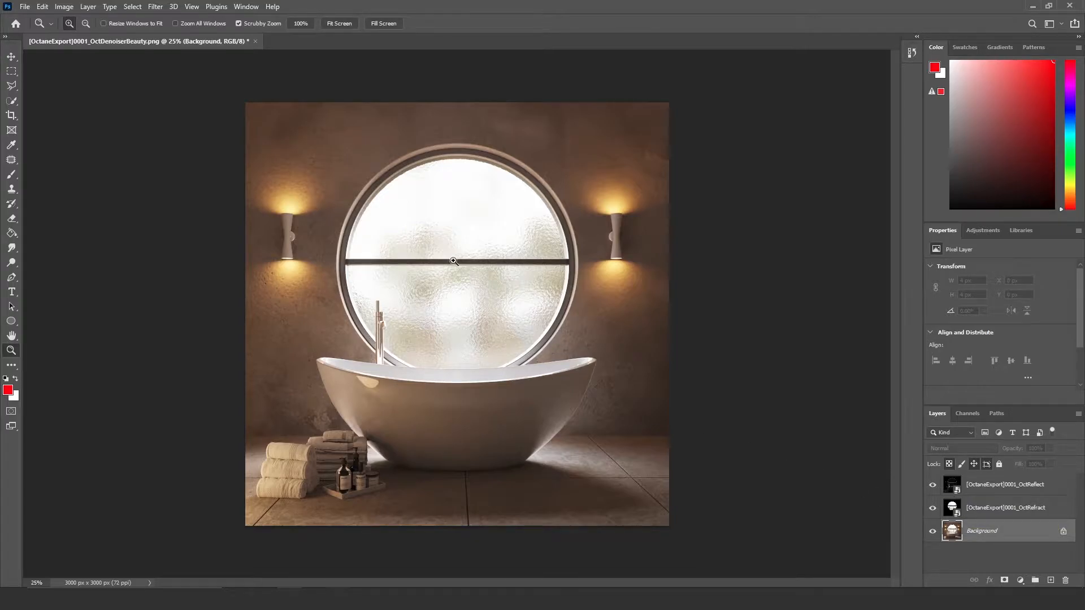
pyautogui.click(157, 8)
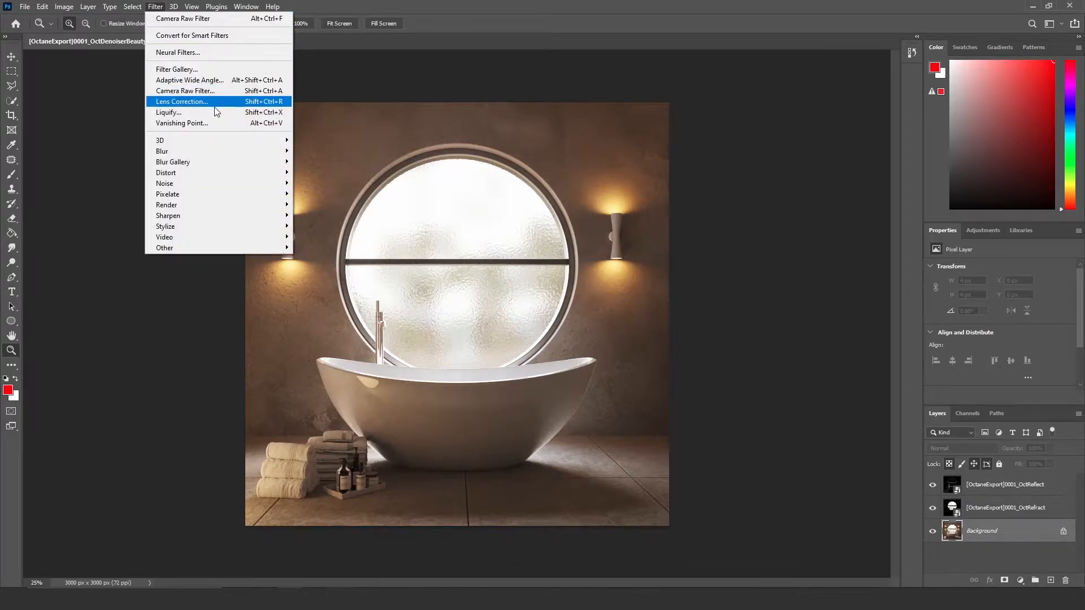
pyautogui.click(198, 92)
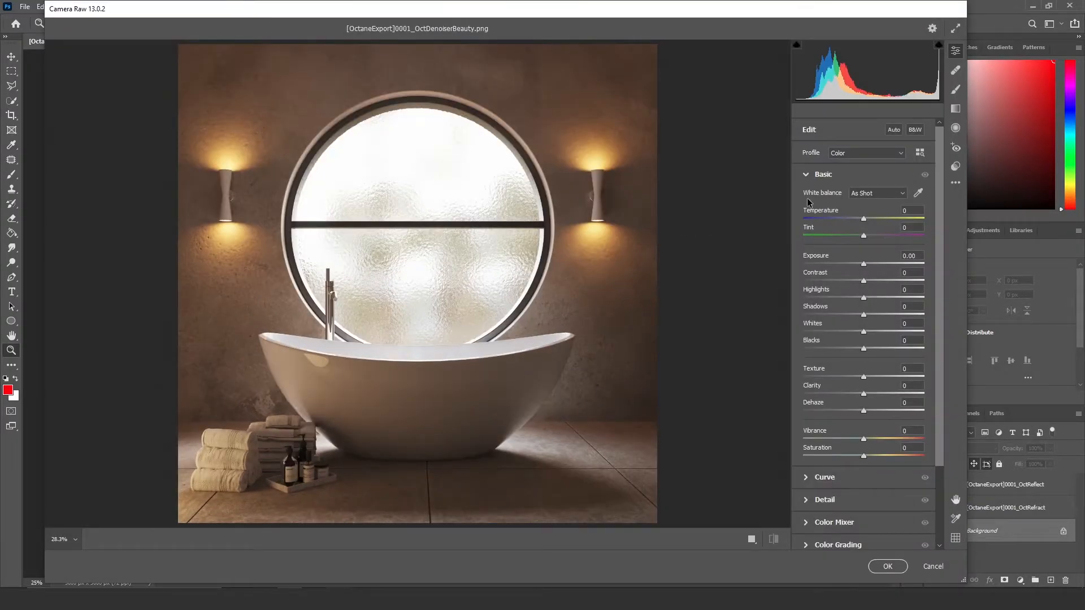
pyautogui.moveTo(941, 141)
pyautogui.mouseDown()
pyautogui.moveTo(942, 195)
pyautogui.moveTo(943, 136)
pyautogui.mouseUp()
pyautogui.click(806, 174)
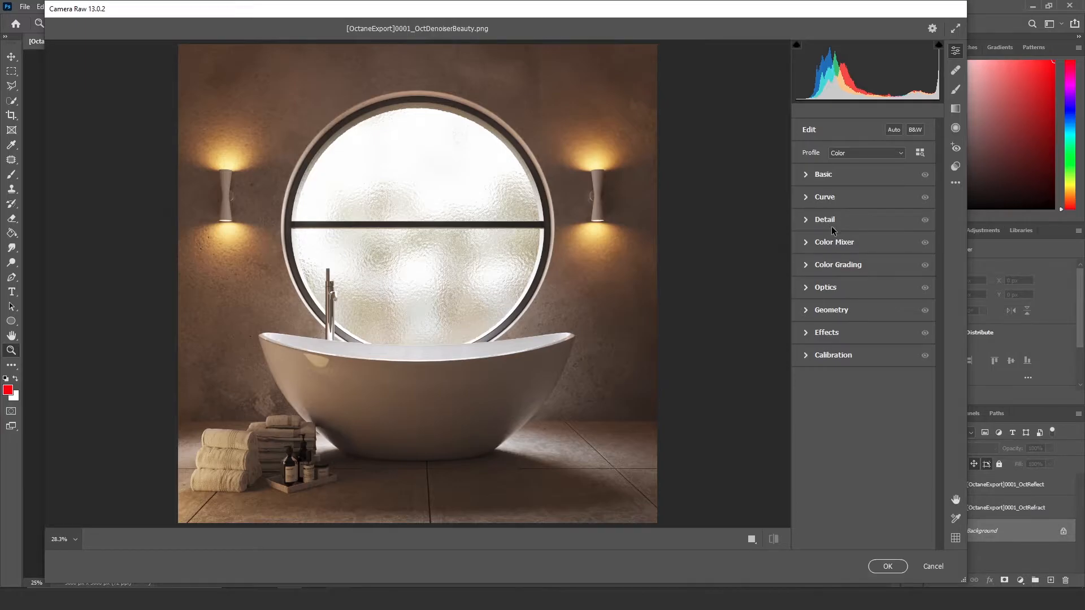
pyautogui.click(834, 337)
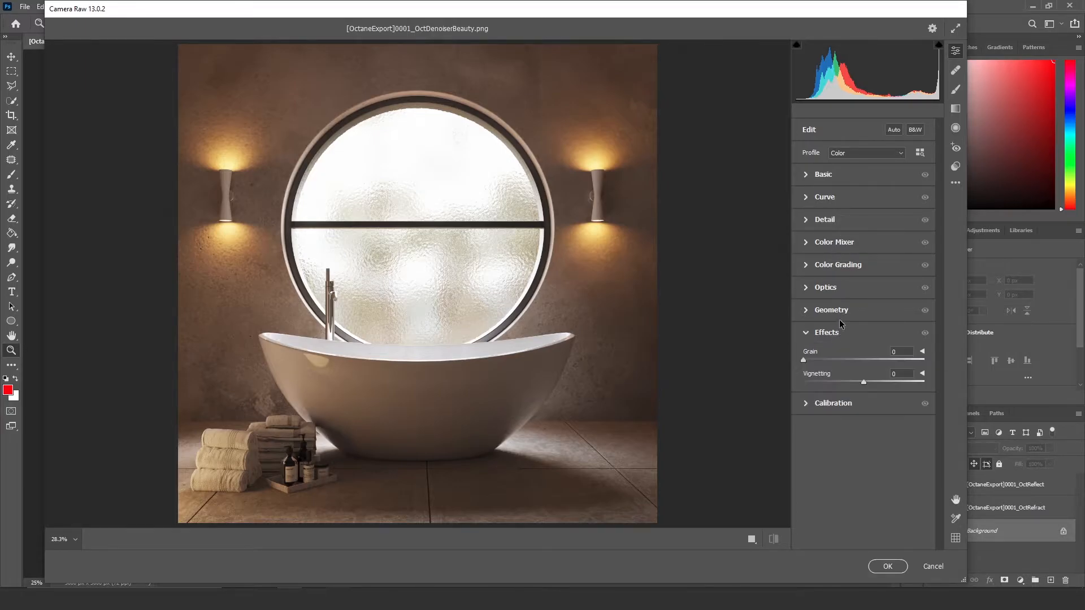
pyautogui.click(830, 333)
pyautogui.click(841, 243)
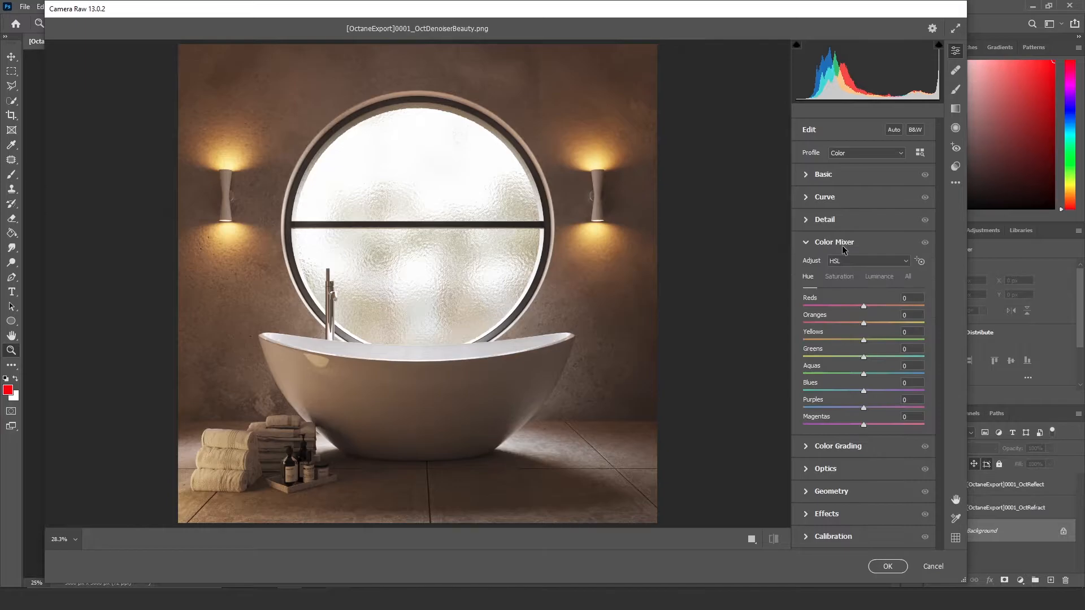
pyautogui.click(843, 248)
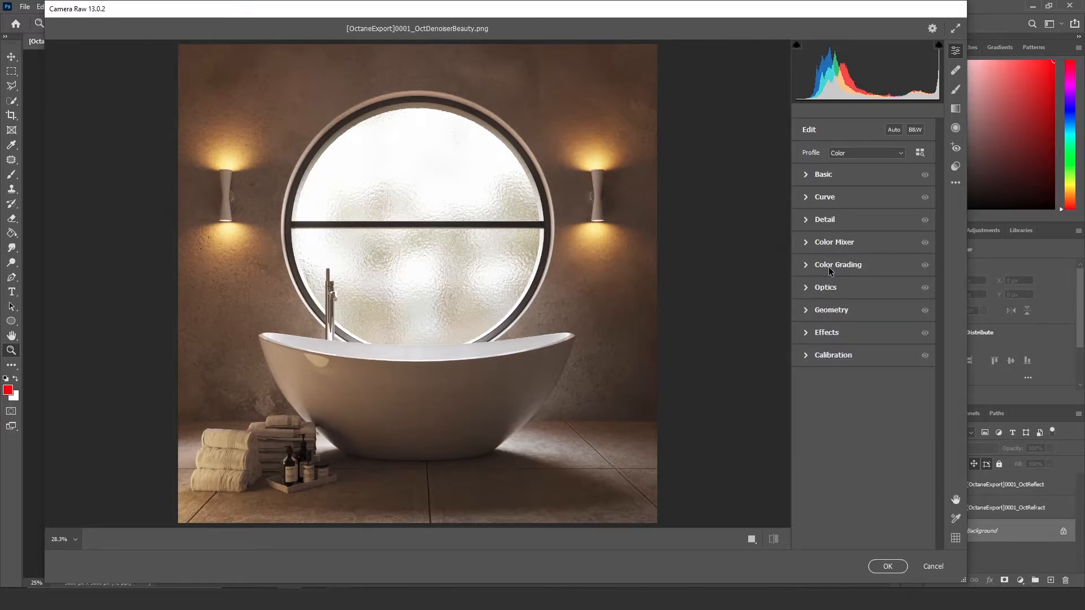
pyautogui.click(828, 267)
pyautogui.click(825, 269)
# Step: Set the Camera Raw Temperature to -10, Tint to -9 and Exposure to +0.95
pyautogui.click(822, 174)
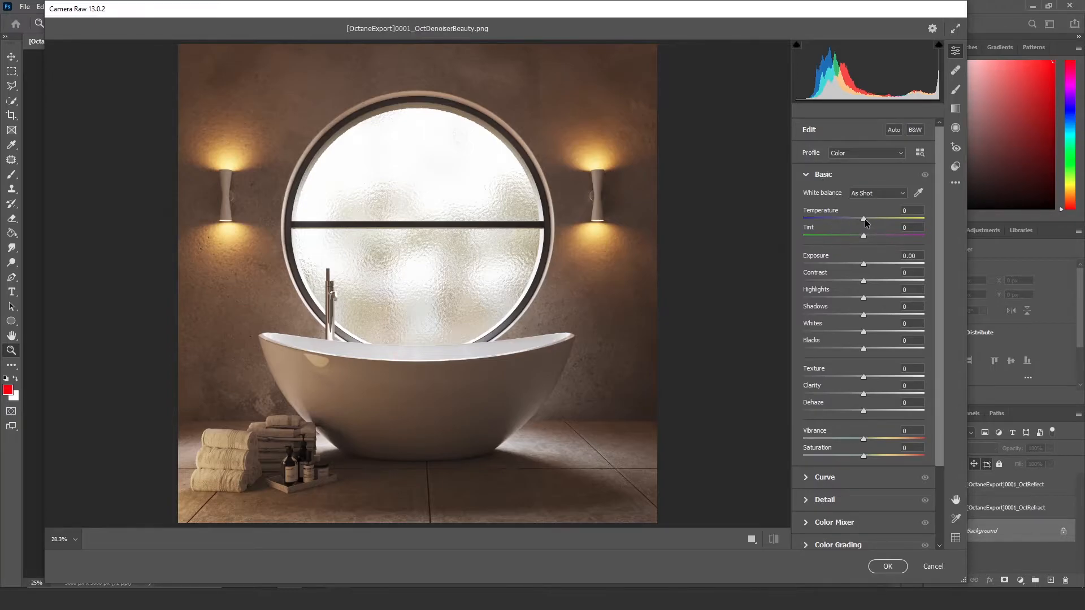
pyautogui.moveTo(863, 222); pyautogui.dragTo(857, 222)
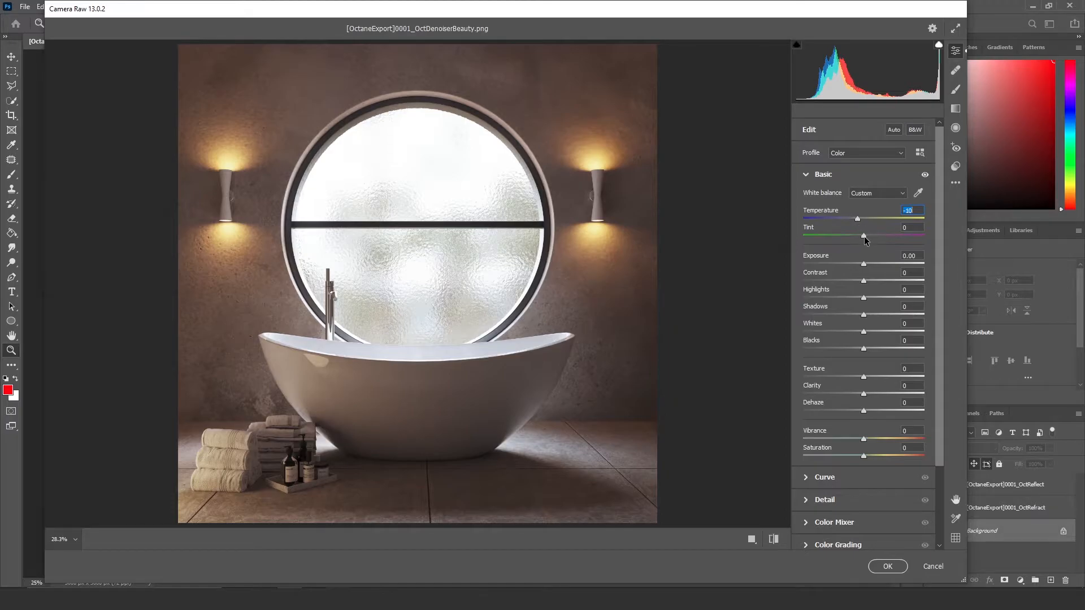
pyautogui.moveTo(863, 235); pyautogui.dragTo(856, 236)
pyautogui.moveTo(856, 236); pyautogui.dragTo(875, 274)
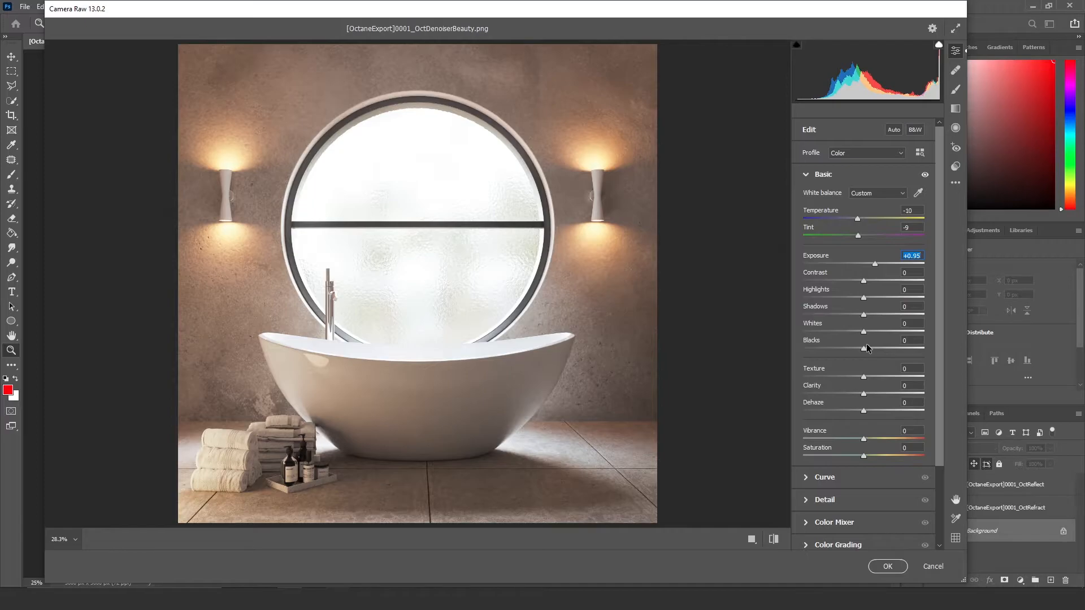
# Step: Set the Contrast to +16 and the Highlights to -93 in the basic adjustments
pyautogui.click(865, 282)
pyautogui.moveTo(865, 282); pyautogui.dragTo(873, 280)
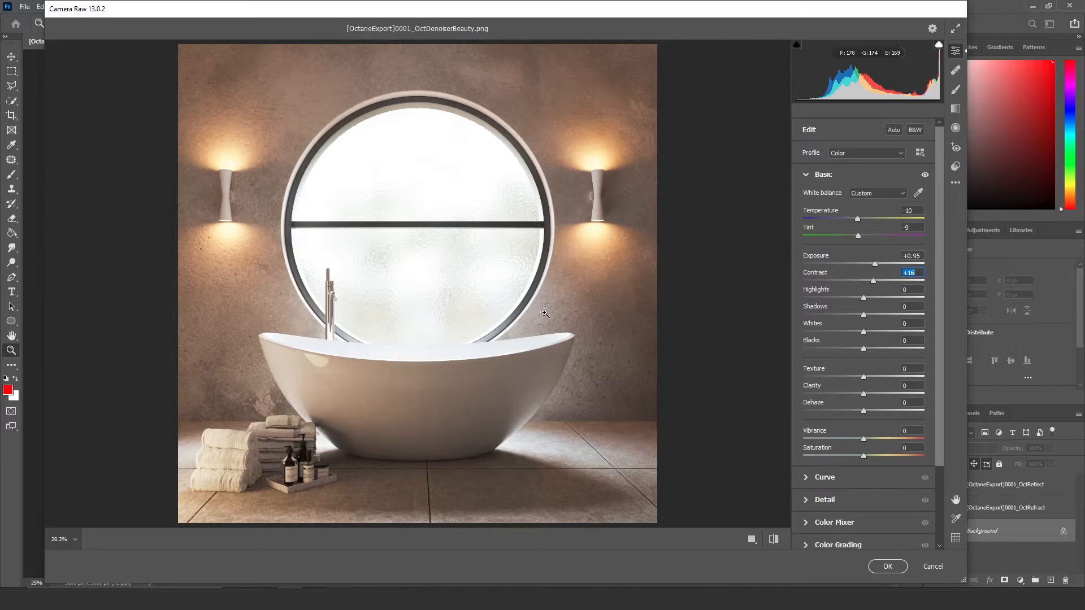
pyautogui.moveTo(862, 298); pyautogui.dragTo(810, 318)
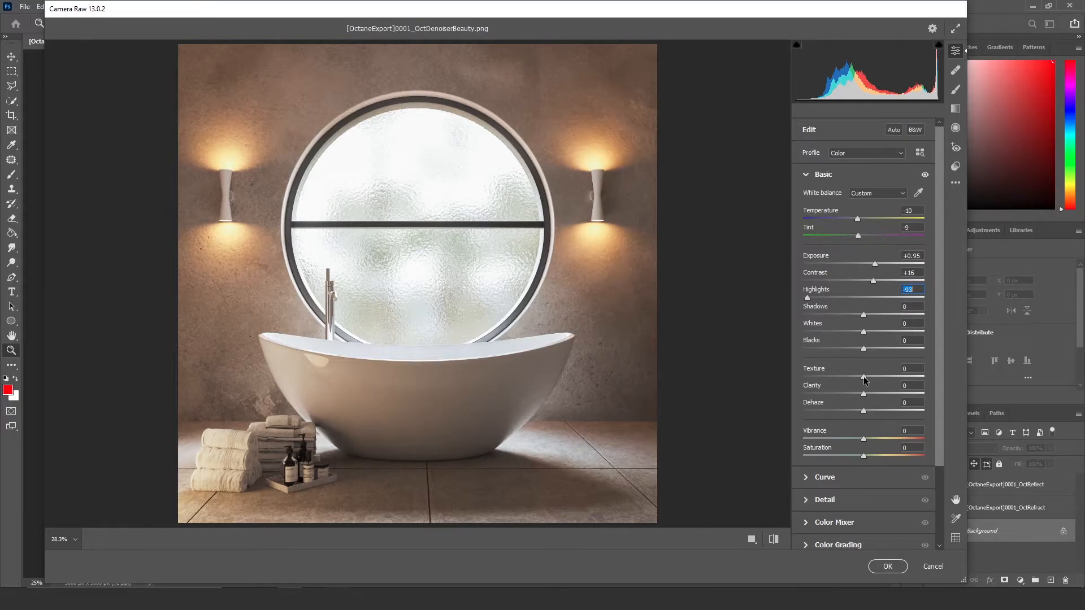
# Step: Set the Texture to +24 and the Clarity to +12, and add a small amount of Sharpening
pyautogui.moveTo(866, 378); pyautogui.dragTo(875, 378)
pyautogui.moveTo(864, 395); pyautogui.dragTo(871, 395)
pyautogui.moveTo(941, 392); pyautogui.dragTo(957, 448)
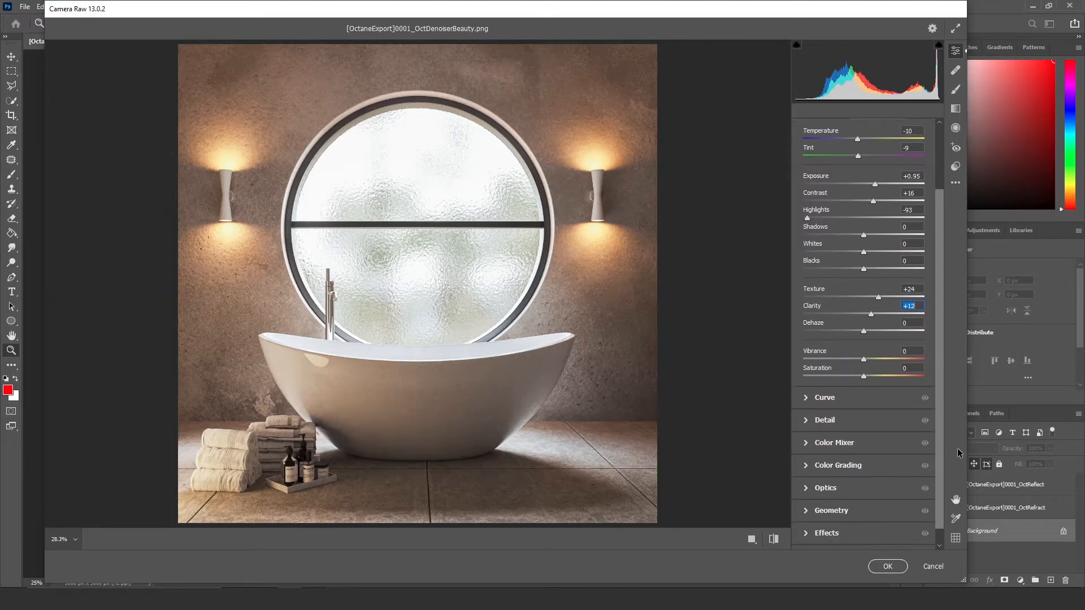
pyautogui.click(825, 420)
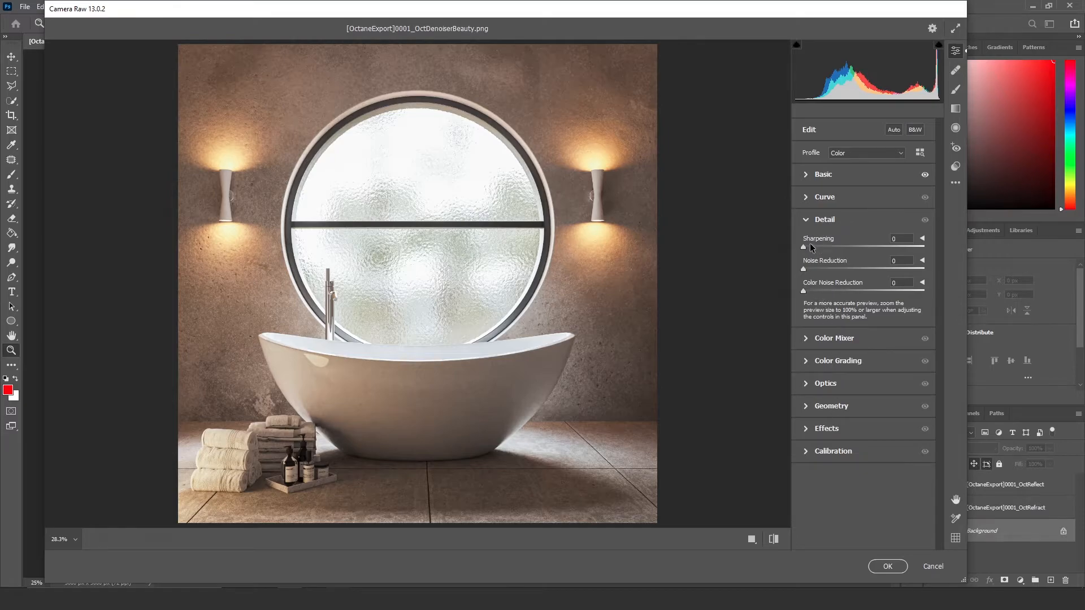
pyautogui.moveTo(803, 249); pyautogui.dragTo(810, 244)
# Step: In the Color Mixer, set the Greens luminance to -86 and raise the Oranges saturation slightly
pyautogui.click(839, 337)
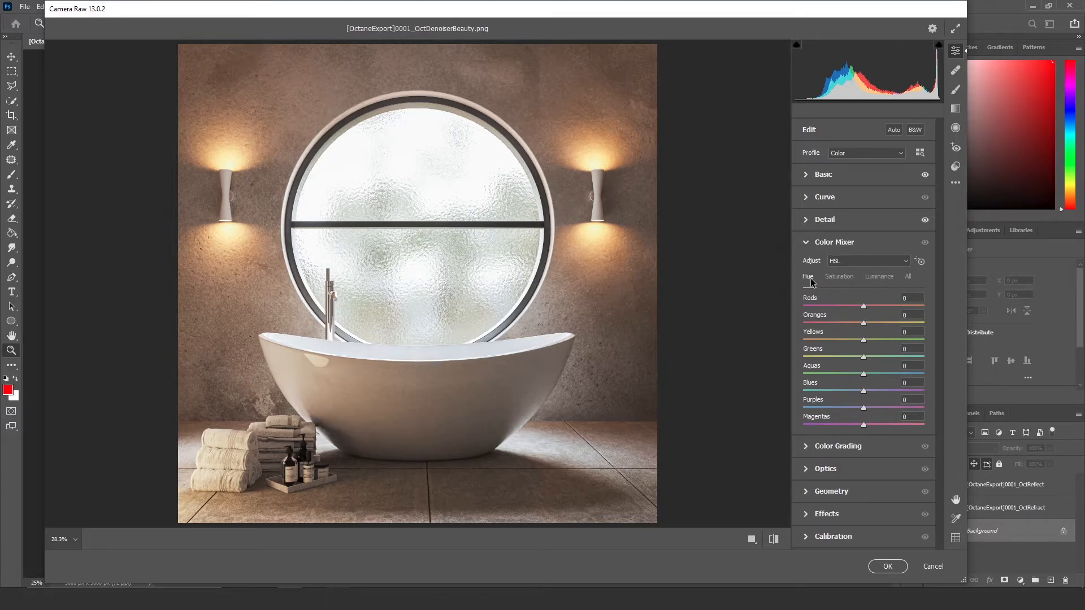
pyautogui.click(876, 277)
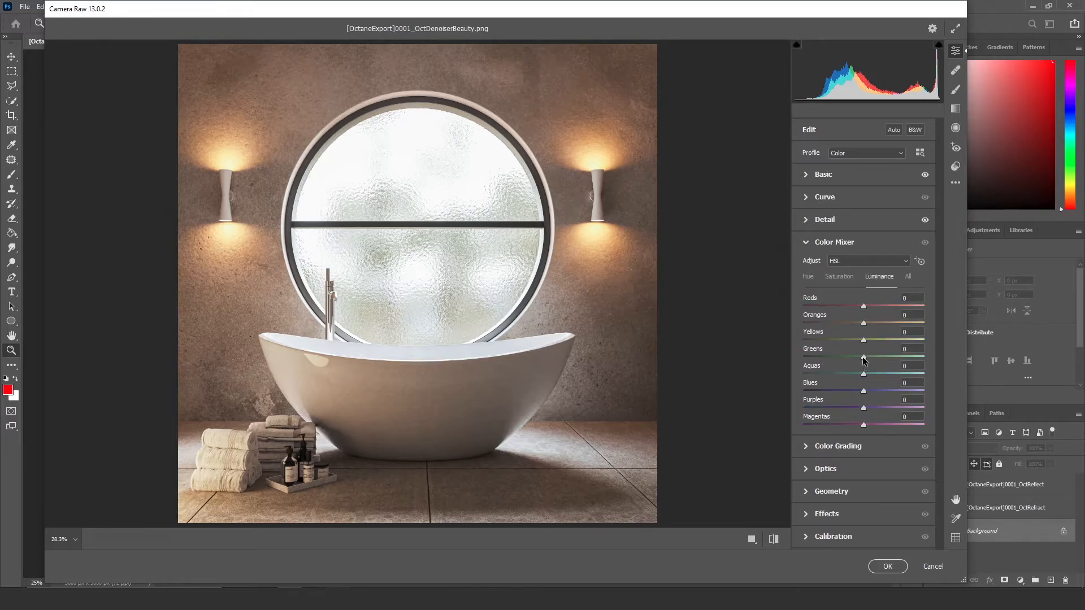
pyautogui.moveTo(864, 358); pyautogui.dragTo(811, 359)
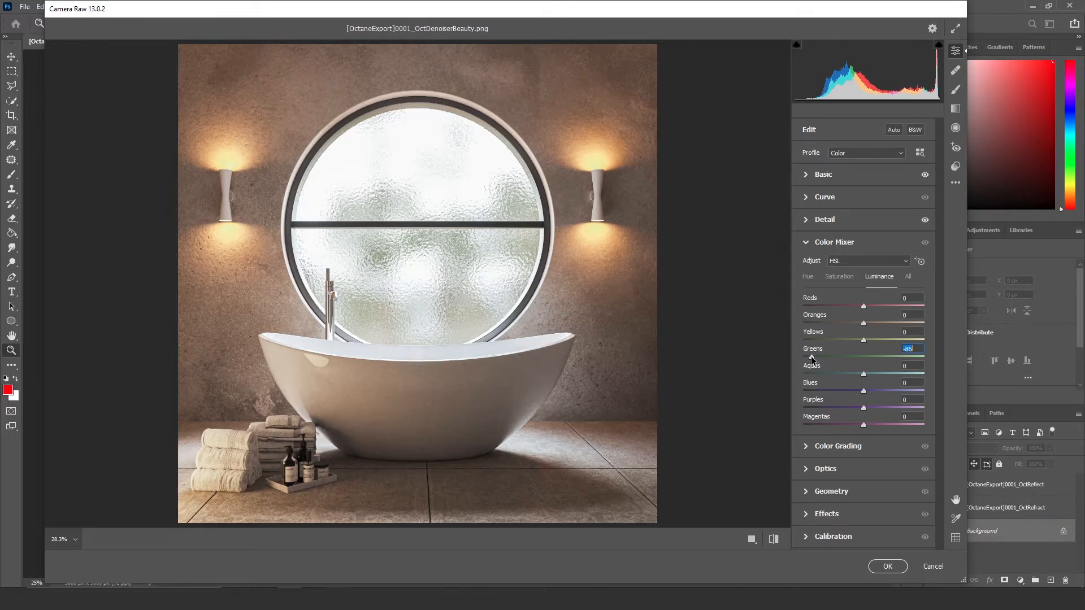
pyautogui.click(841, 276)
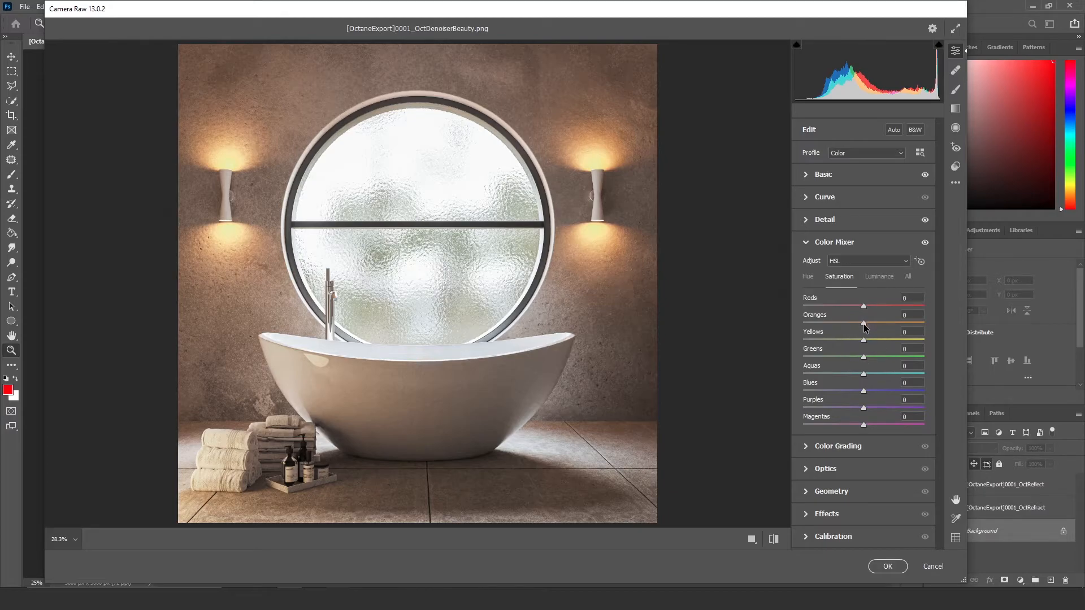
pyautogui.moveTo(862, 321); pyautogui.dragTo(879, 320)
# Step: Tint the highlights slightly blue in Color Grading, with hue 225 and saturation 13
pyautogui.click(839, 445)
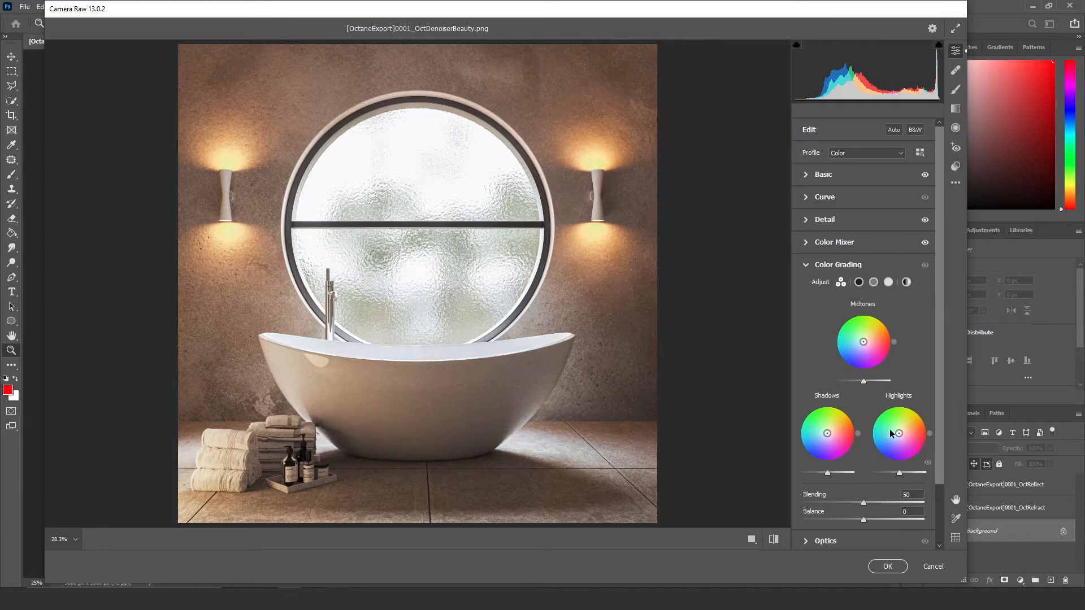
pyautogui.moveTo(898, 433); pyautogui.dragTo(896, 435)
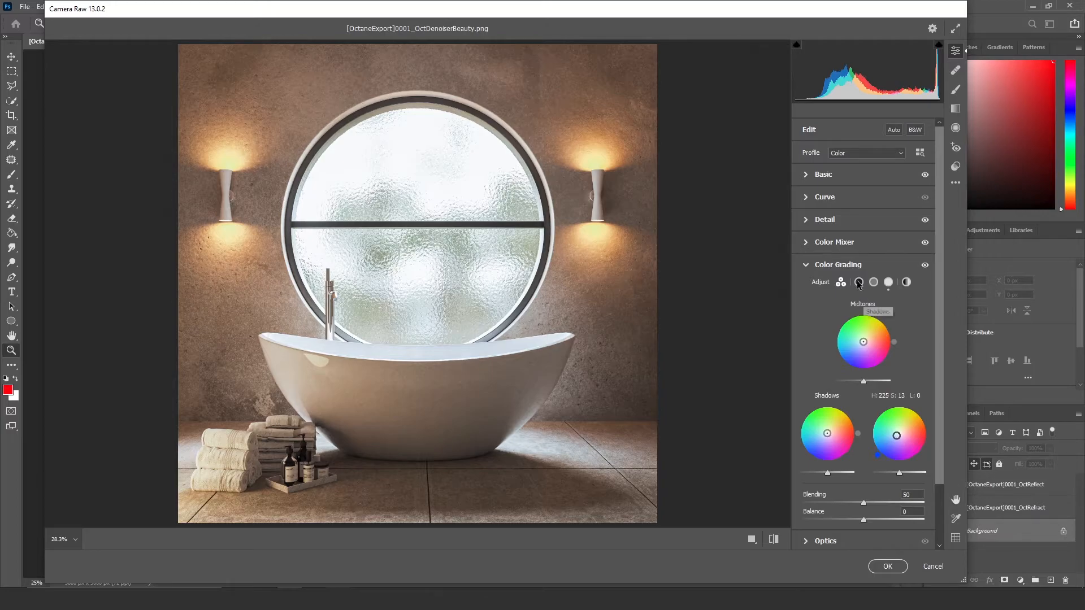
pyautogui.click(806, 265)
# Step: Set the Vignetting to +4 and apply the Camera Raw Filter to the Background layer
pyautogui.click(829, 335)
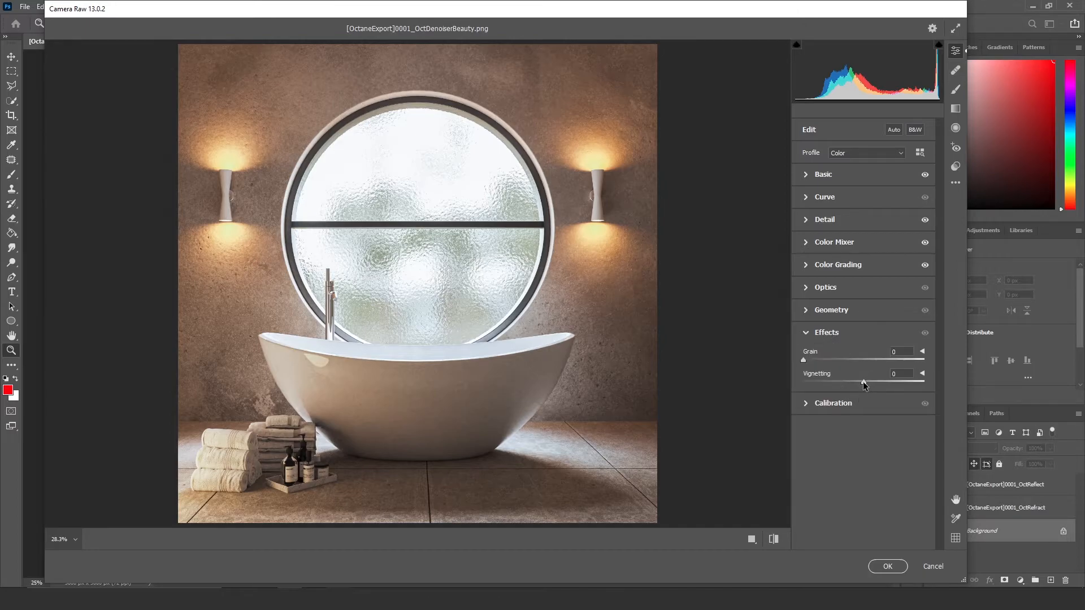
pyautogui.moveTo(863, 381)
pyautogui.mouseDown()
pyautogui.moveTo(835, 380)
pyautogui.moveTo(869, 382)
pyautogui.mouseUp()
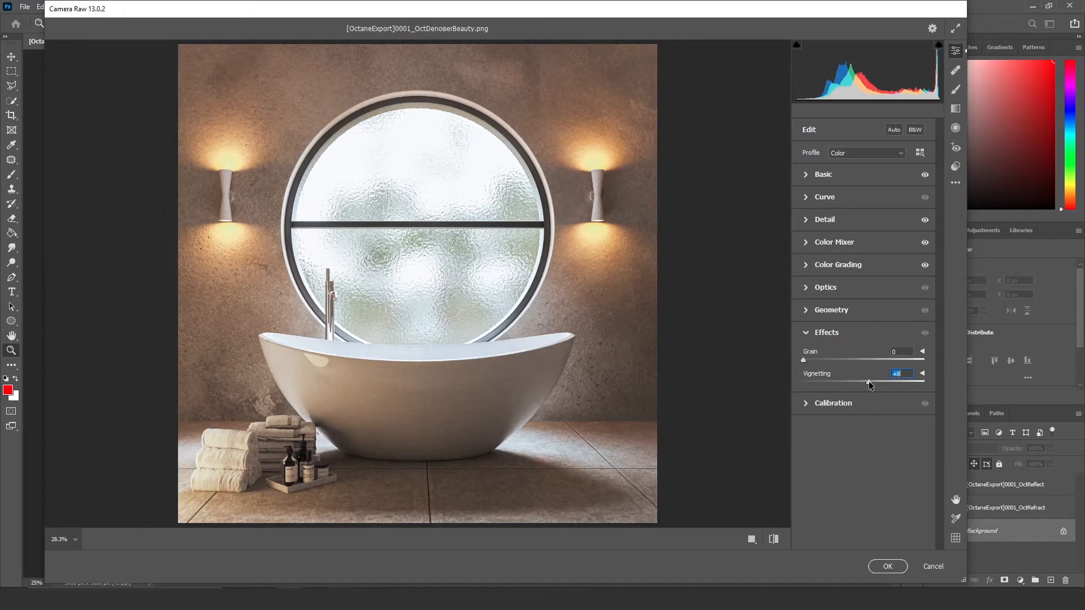
pyautogui.moveTo(868, 382); pyautogui.dragTo(866, 381)
pyautogui.press('Return')
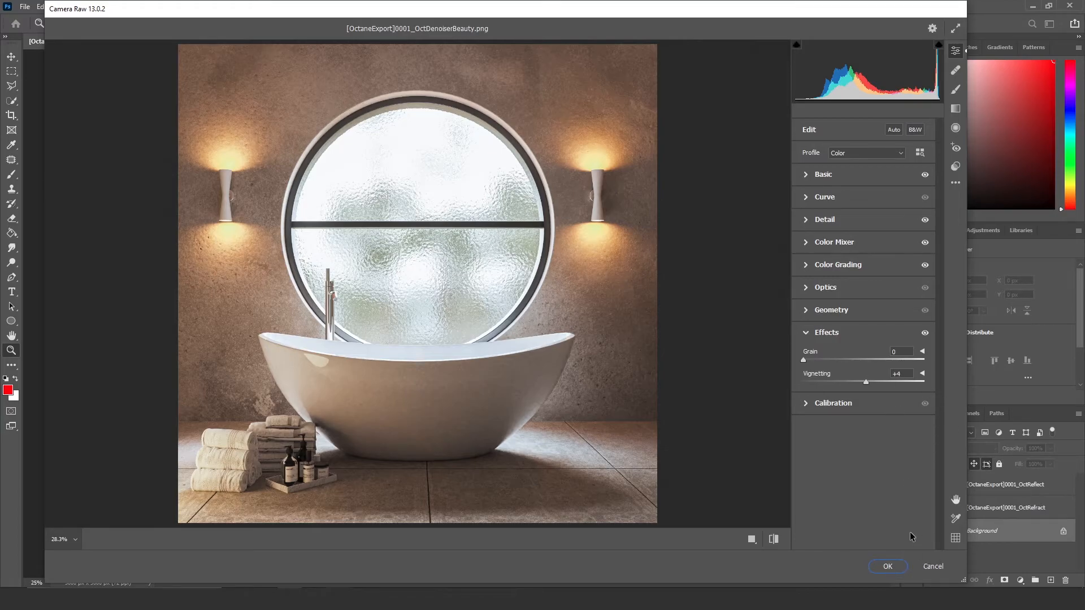
pyautogui.click(886, 566)
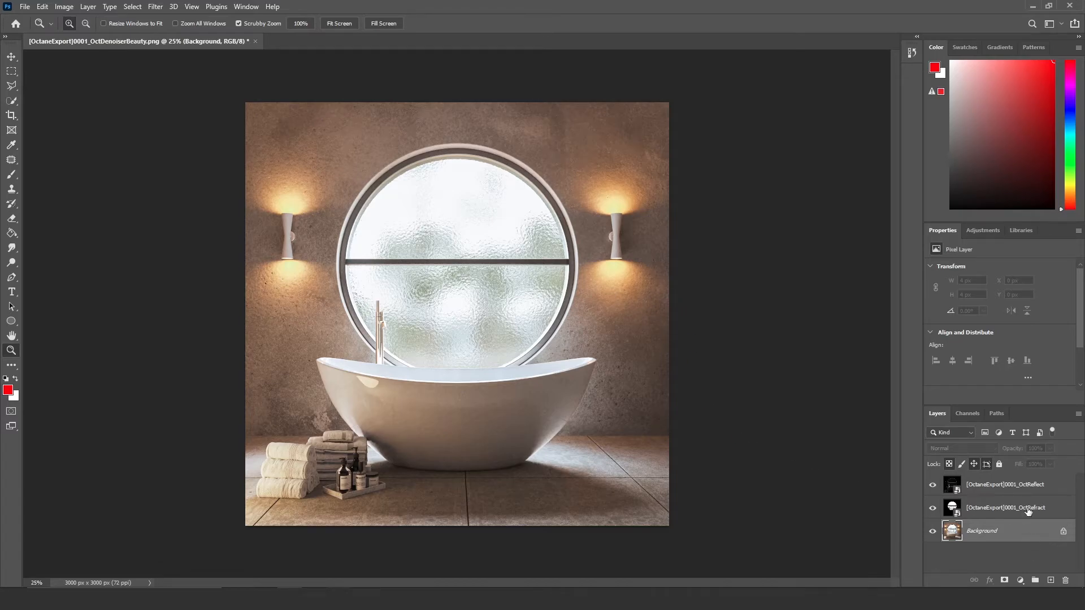
# Step: Add a Curves adjustment layer above OctReflect, lifting the black point and adding a second curve point in the shadows
pyautogui.click(1017, 484)
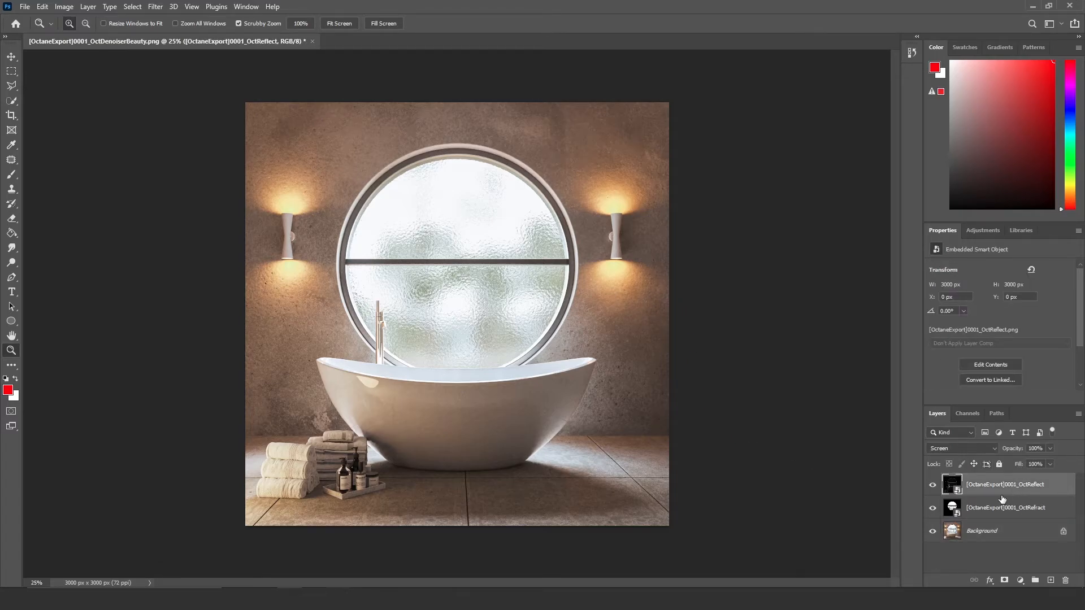
pyautogui.click(1020, 580)
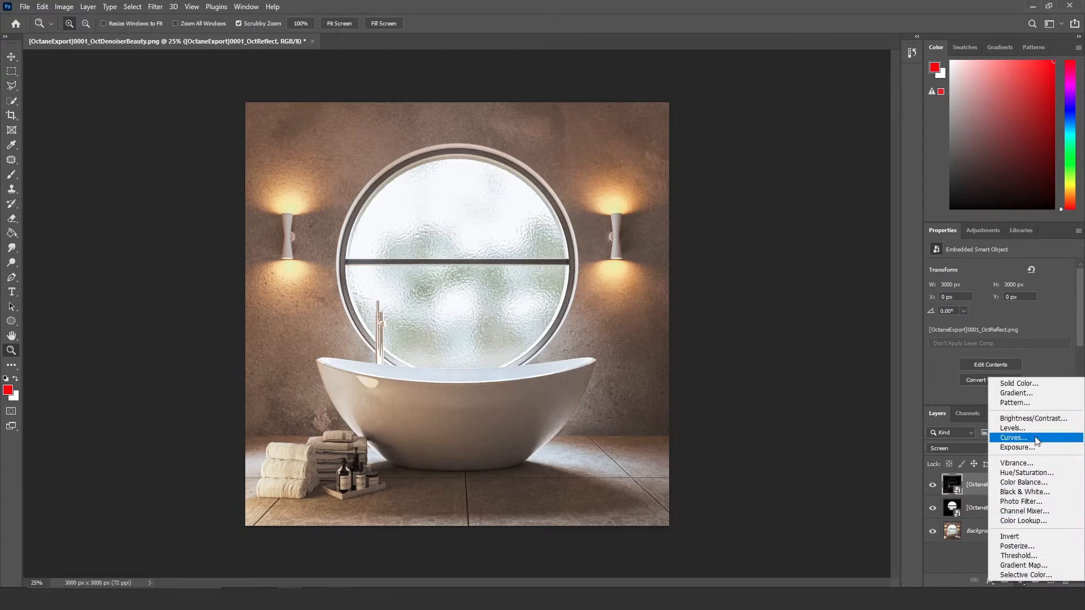
pyautogui.click(1012, 438)
pyautogui.scroll(-1, 970, 368)
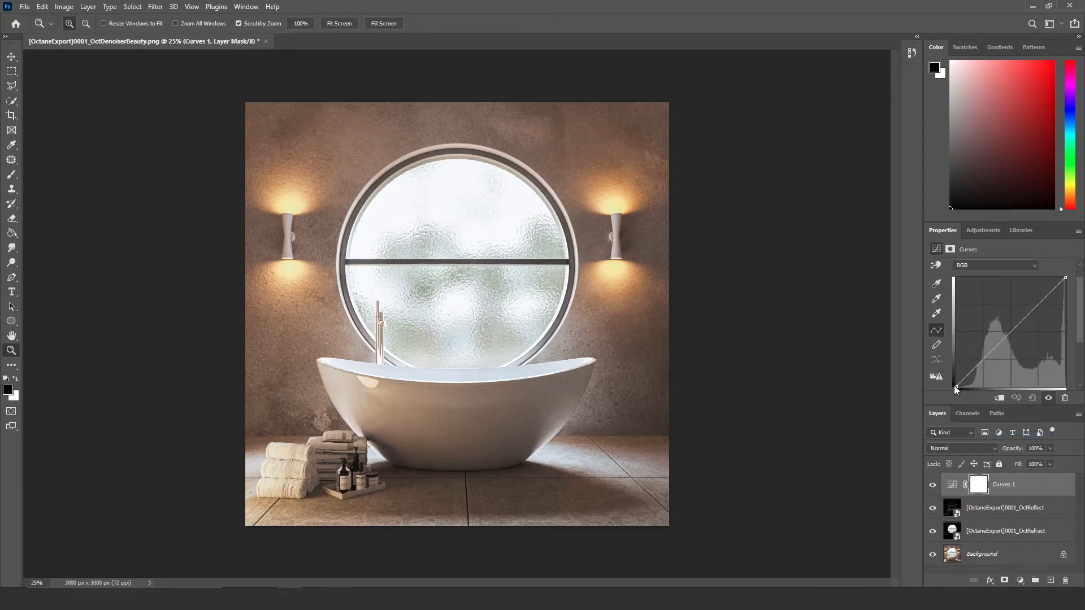
pyautogui.moveTo(954, 385)
pyautogui.mouseDown()
pyautogui.moveTo(977, 363)
pyautogui.moveTo(936, 374)
pyautogui.mouseUp()
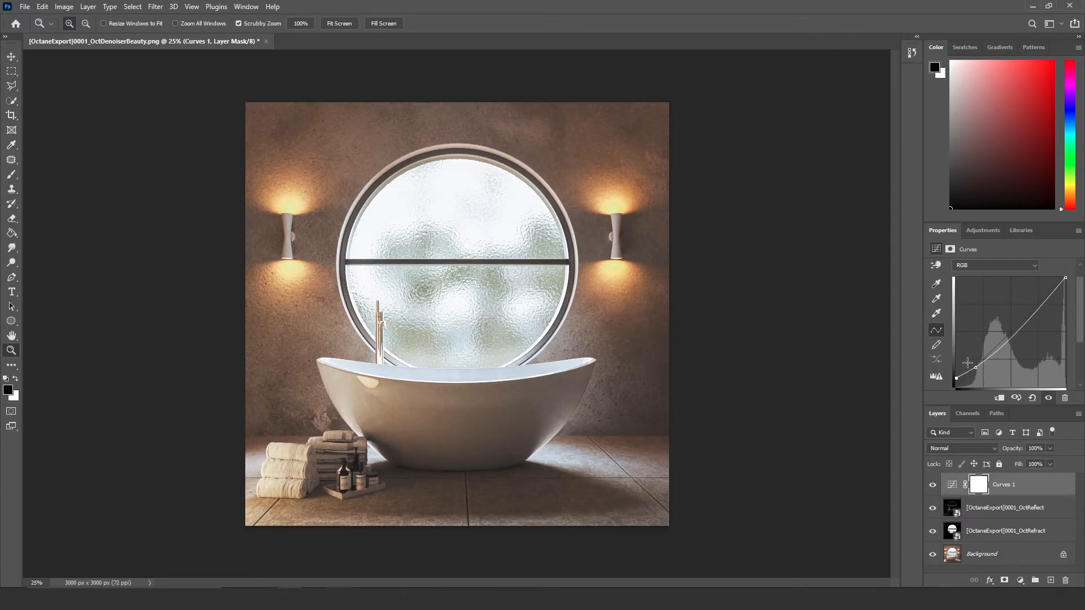
pyautogui.moveTo(979, 367); pyautogui.dragTo(973, 366)
# Step: Set the Curves adjustment layer's opacity to 20% and compare the image with the layer hidden and shown
pyautogui.click(1038, 450)
pyautogui.press('BackSpace')
pyautogui.write('20')
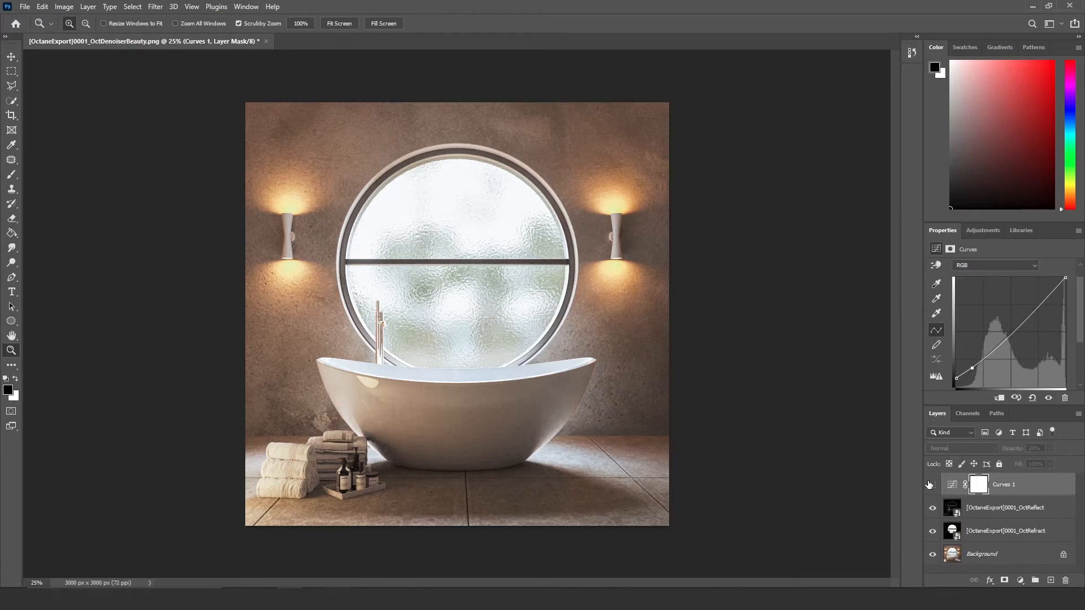
pyautogui.moveTo(929, 485)
pyautogui.mouseDown()
pyautogui.moveTo(935, 535)
pyautogui.moveTo(932, 483)
pyautogui.mouseUp()
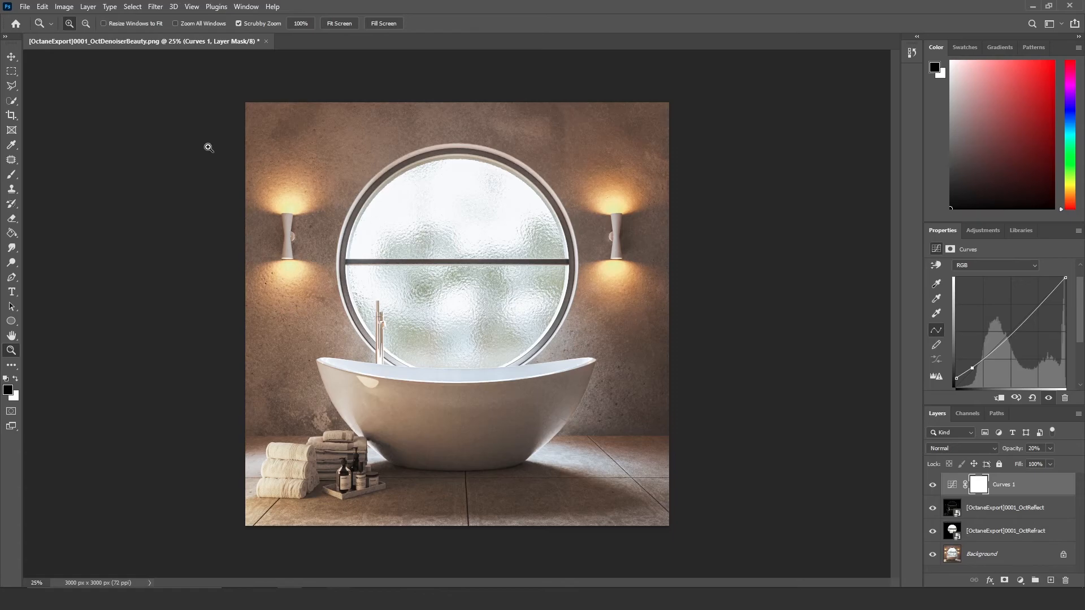
pyautogui.click(156, 8)
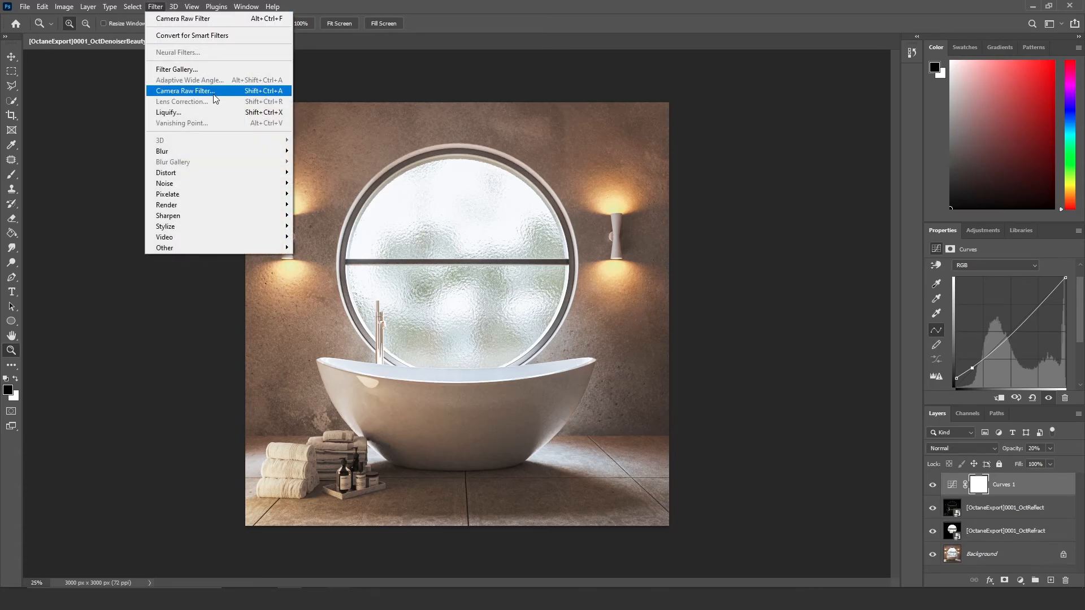
pyautogui.click(184, 91)
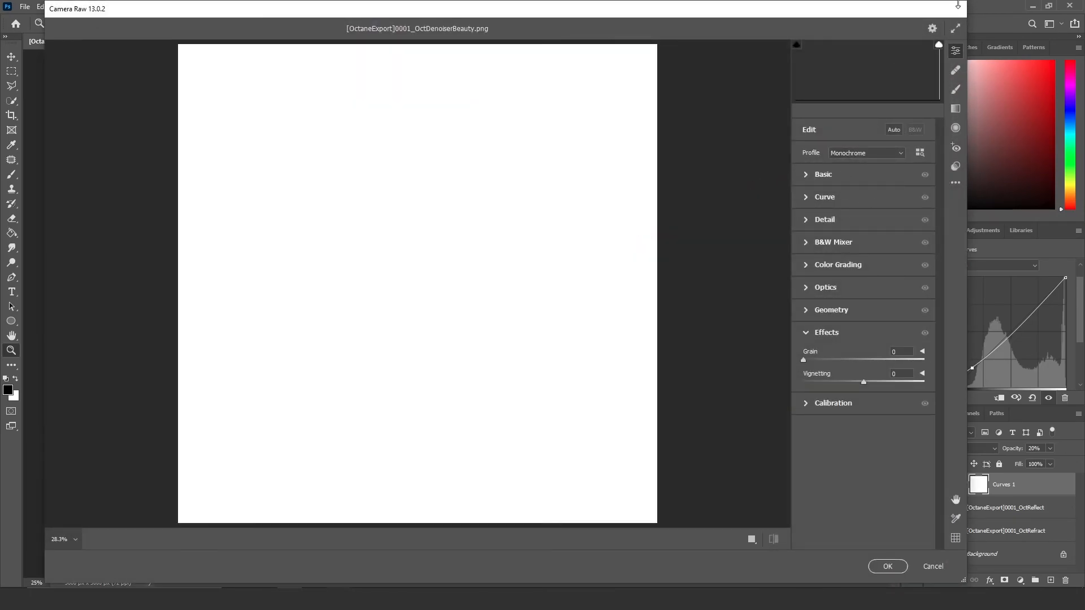
pyautogui.click(933, 567)
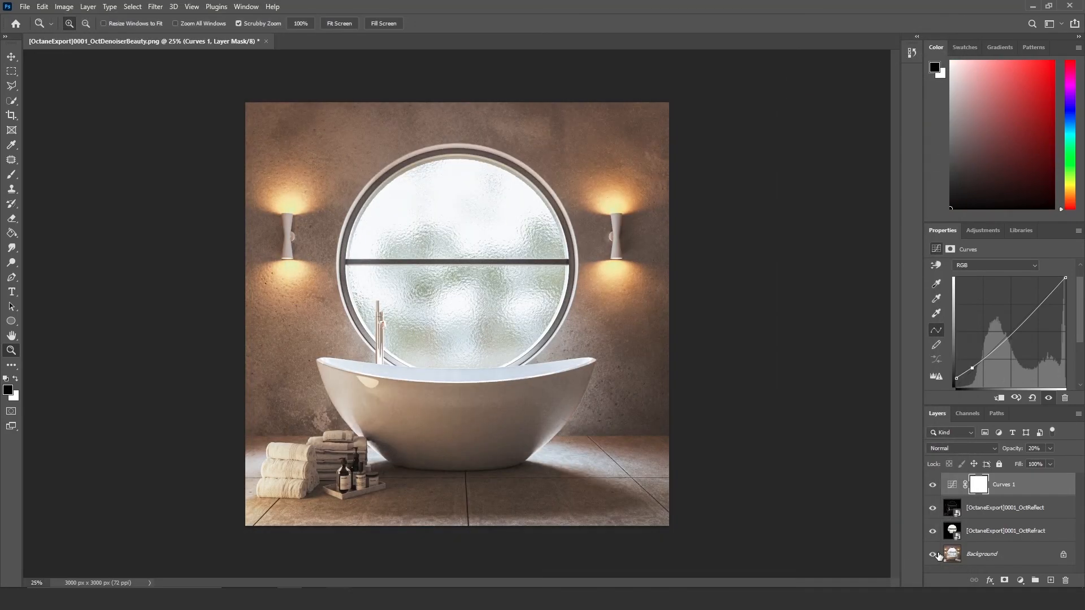
# Step: Select the Background layer for further editing
pyautogui.click(973, 556)
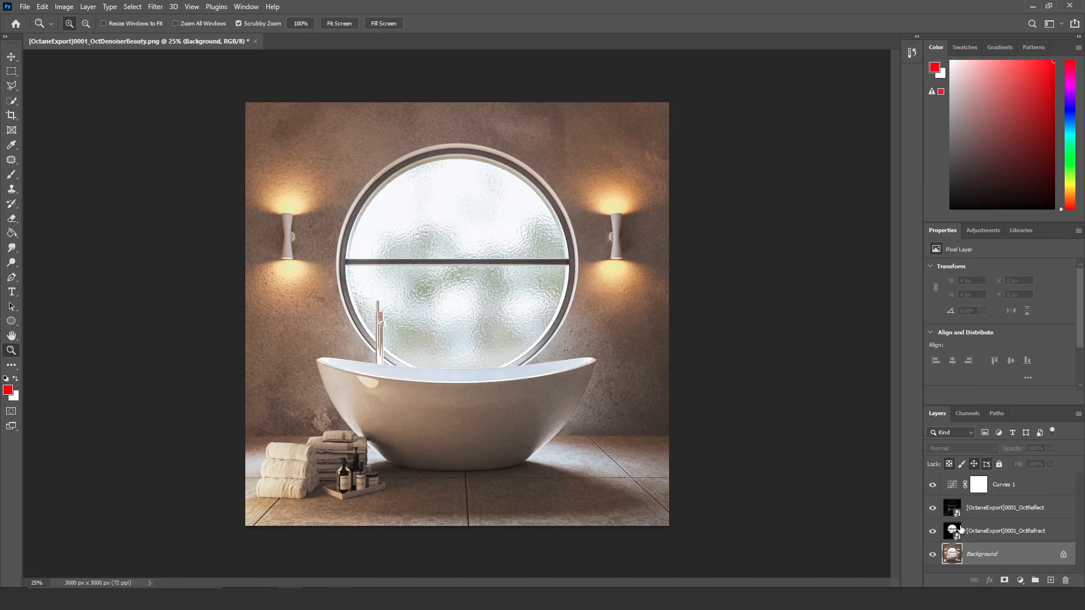